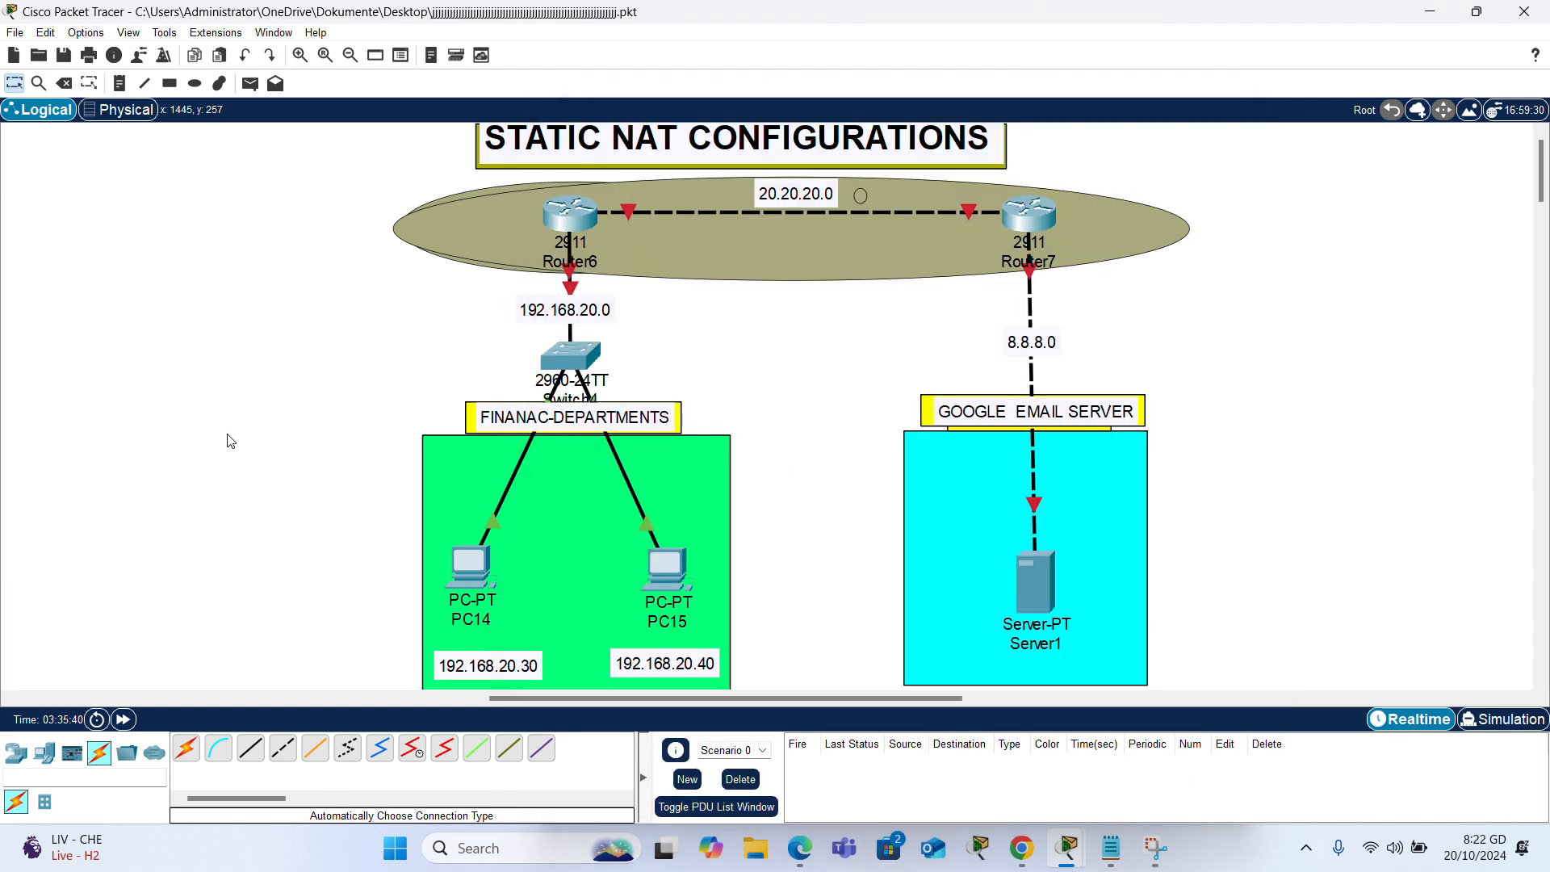
# On Router6, assign interface GIG0/0 the IP address 192.168.20.1 with subnet mask 255.255.255.0.
pyautogui.moveTo(571, 272)
pyautogui.click(586, 227)
pyautogui.write('IN')
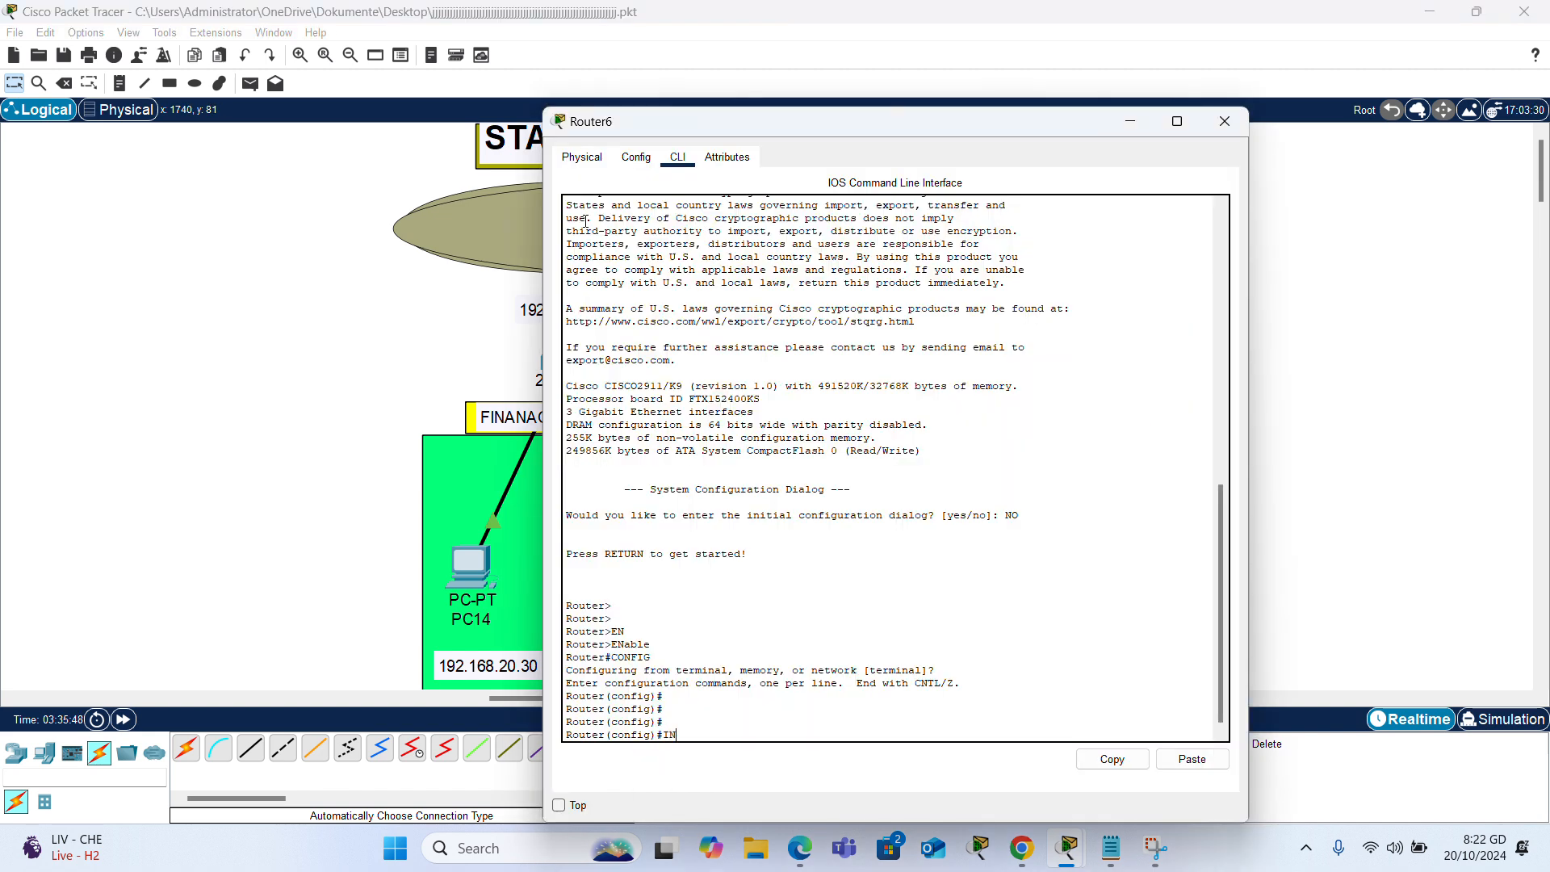
pyautogui.write('T GIG0/0')
pyautogui.press('Return')
pyautogui.write('IP ADD')
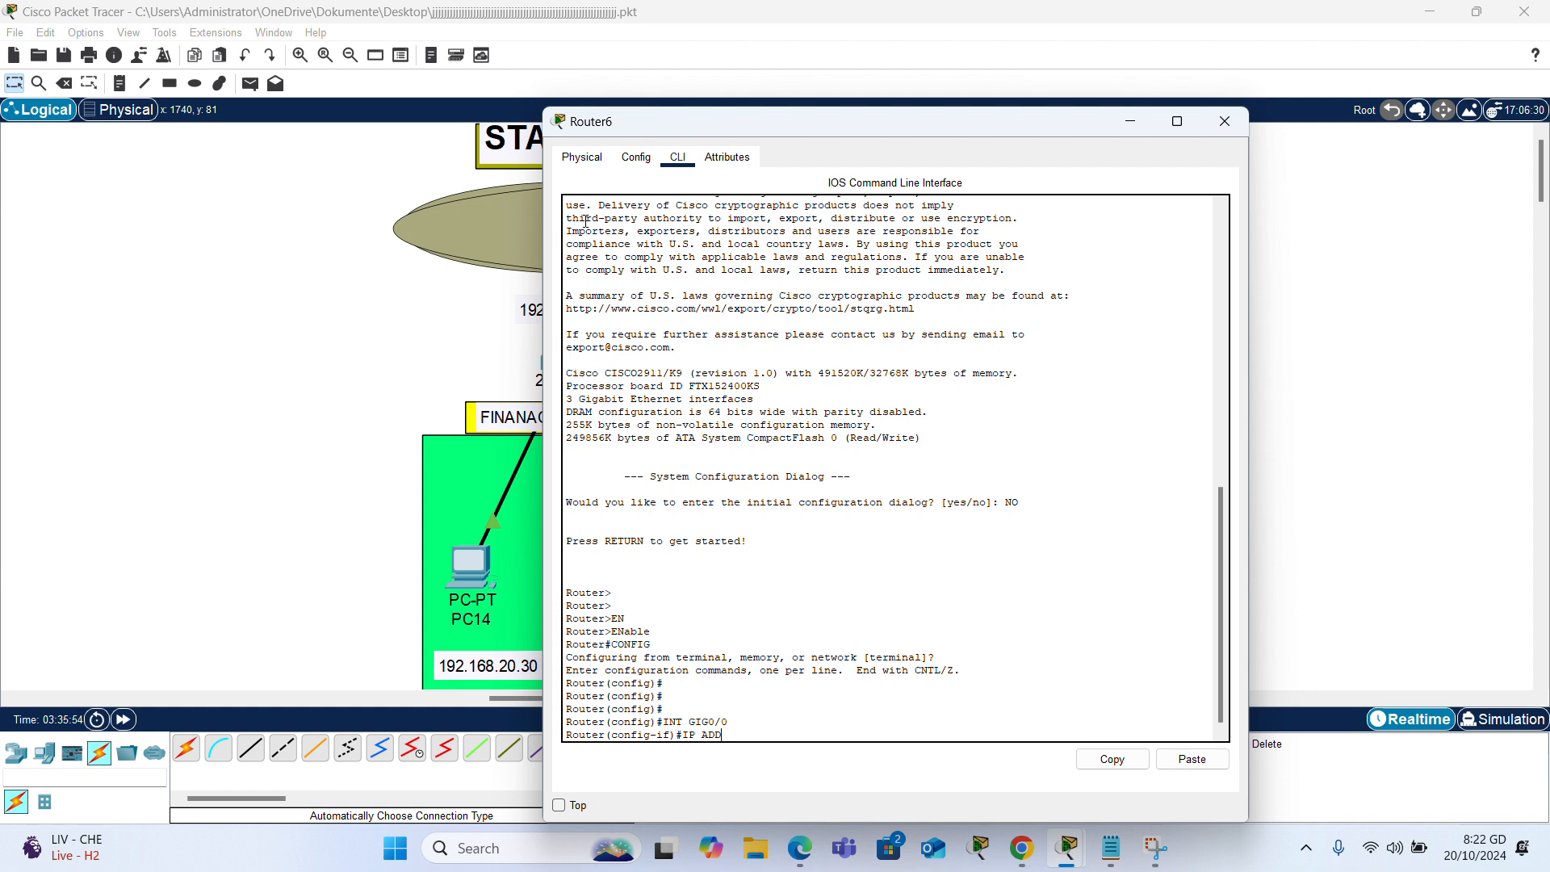
pyautogui.press('Tab')
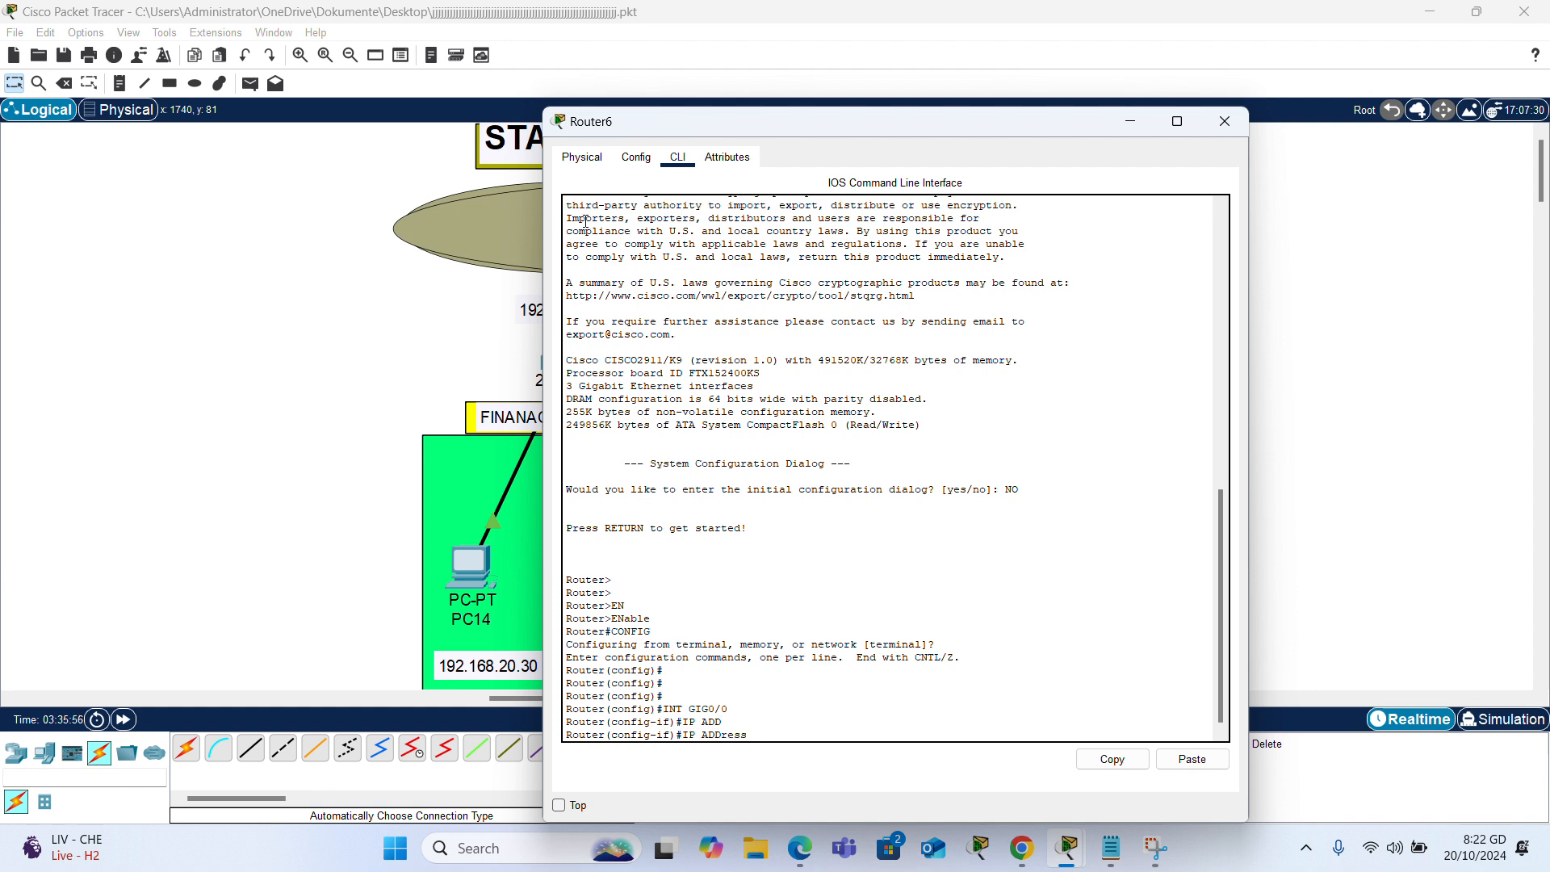
pyautogui.write('192.168.20.1 255.255.255')
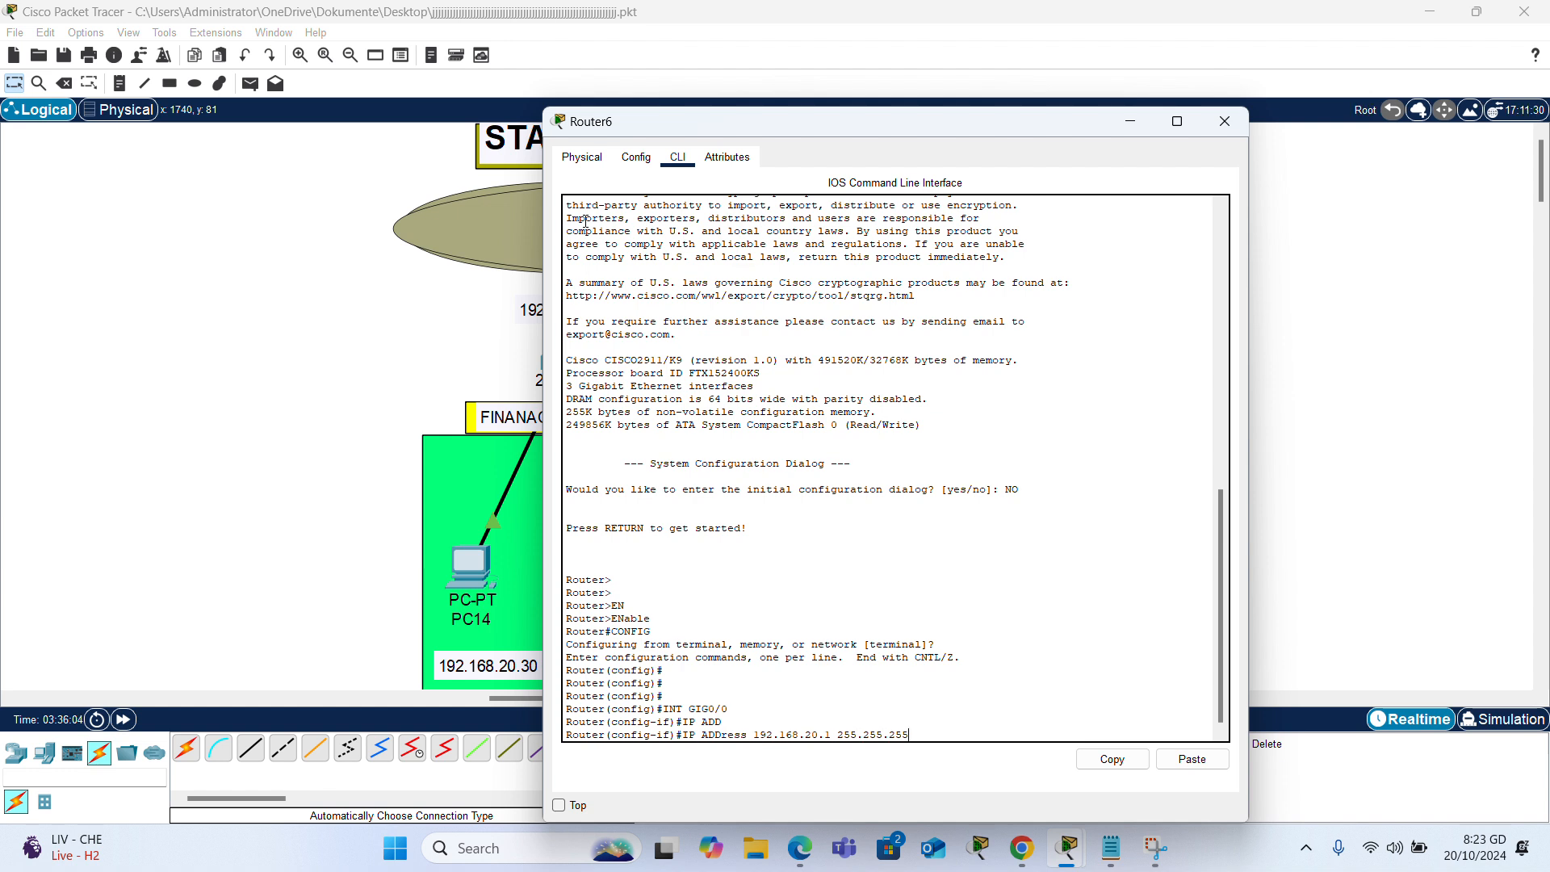
pyautogui.write('.0')
pyautogui.press('Return')
# Bring up Router6's GIG0/0 interface with the no shutdown command and return to the topology.
pyautogui.write('NO')
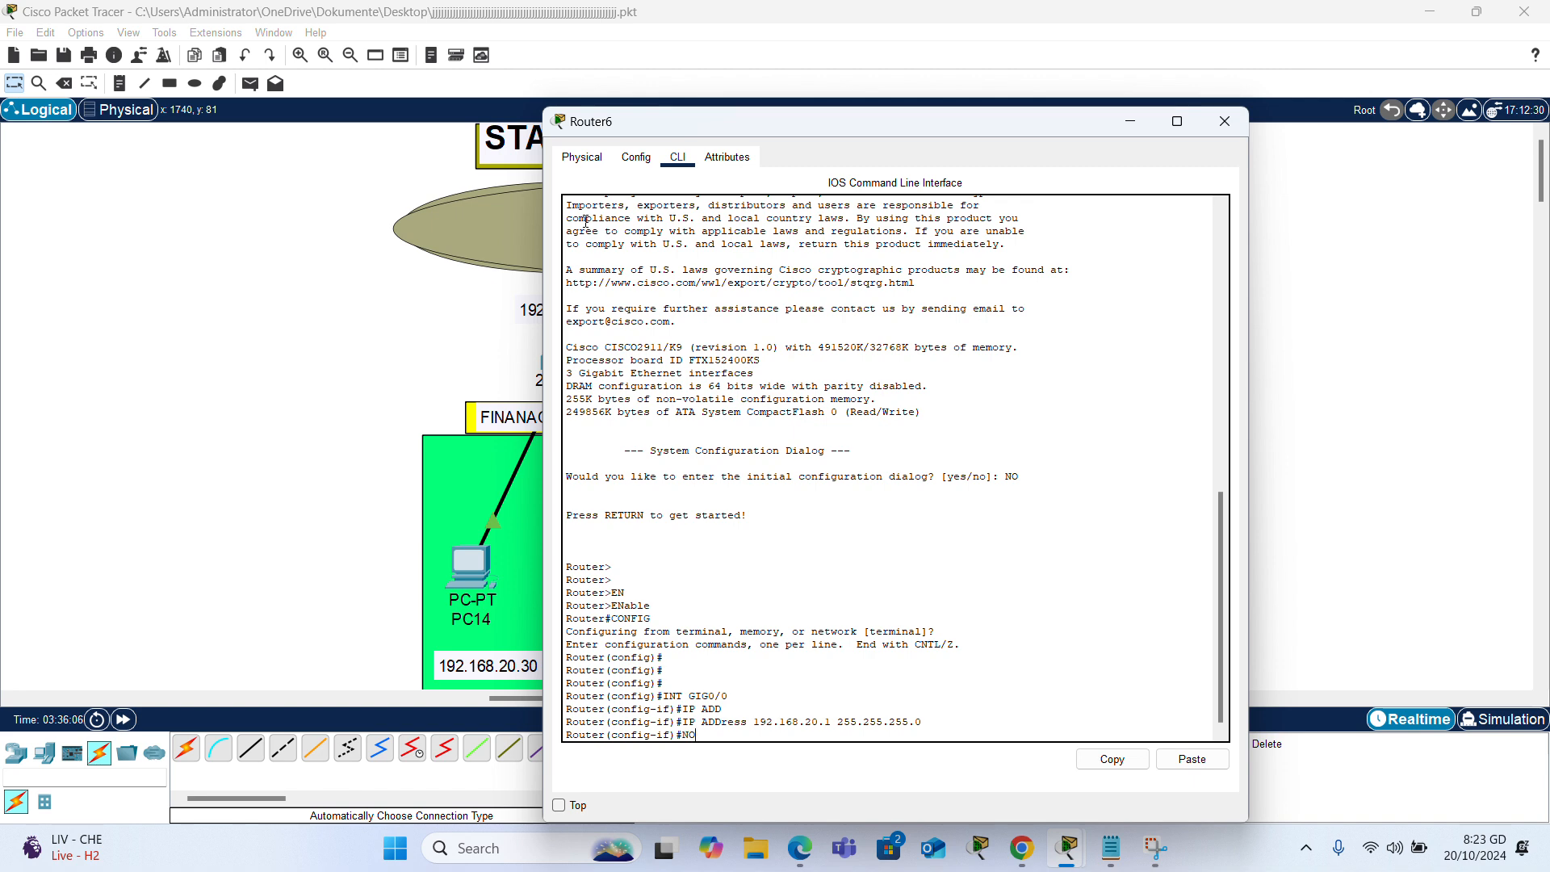
pyautogui.write(' SH')
pyautogui.press('Return')
pyautogui.press('Return')
pyautogui.press('Return')
pyautogui.press('Return')
pyautogui.press('Return')
pyautogui.press('Return')
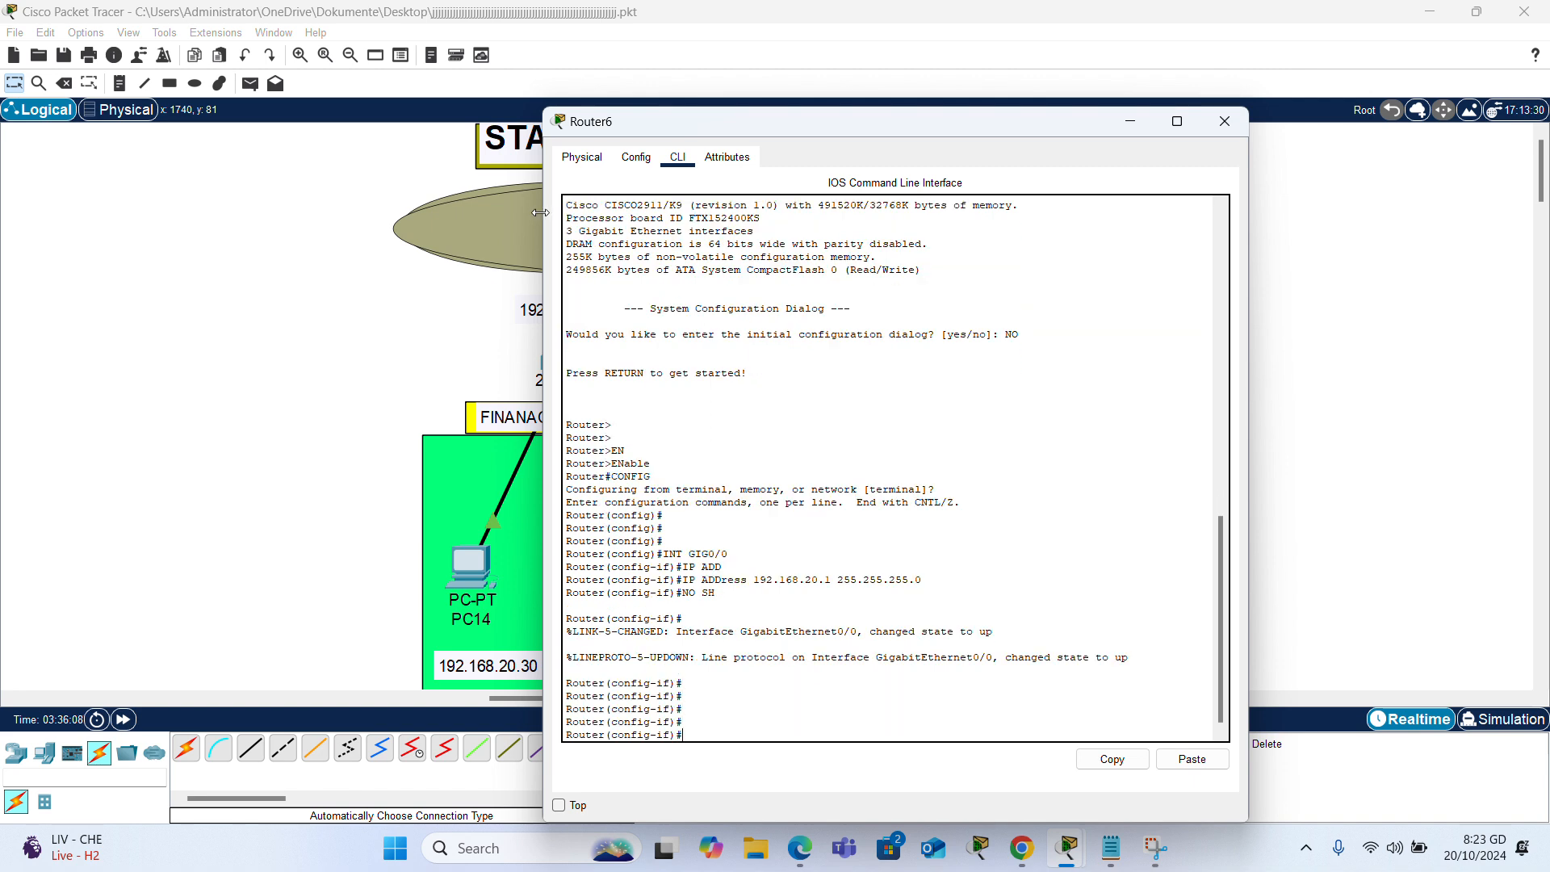
pyautogui.click(262, 275)
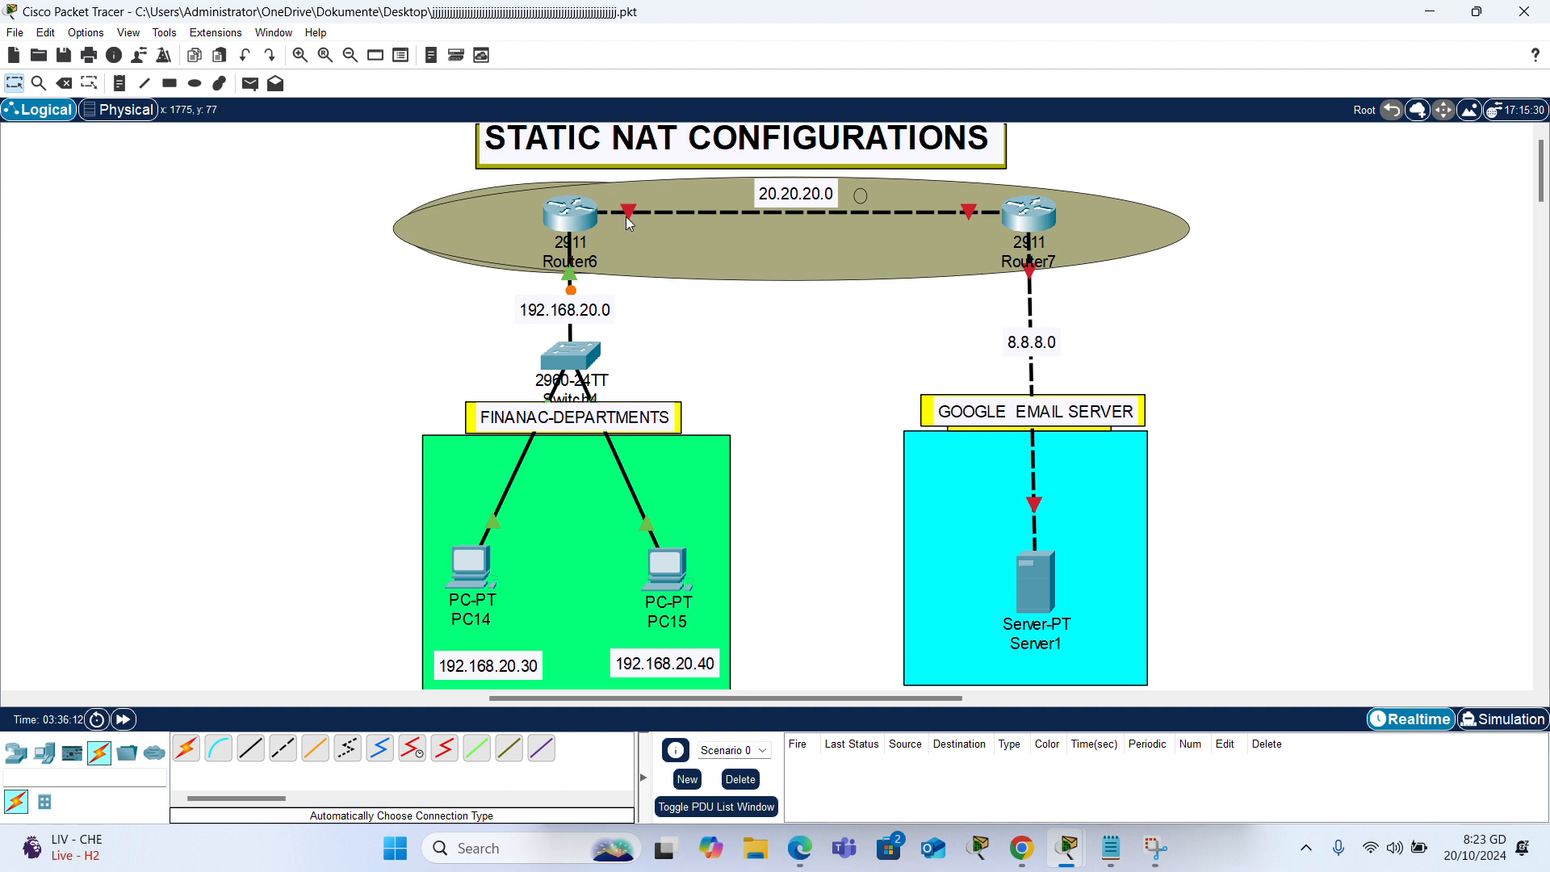
# On Router6, assign interface GIG0/1 the IP address 20.20.20.1 with subnet mask 255.0.0.0.
pyautogui.moveTo(627, 217)
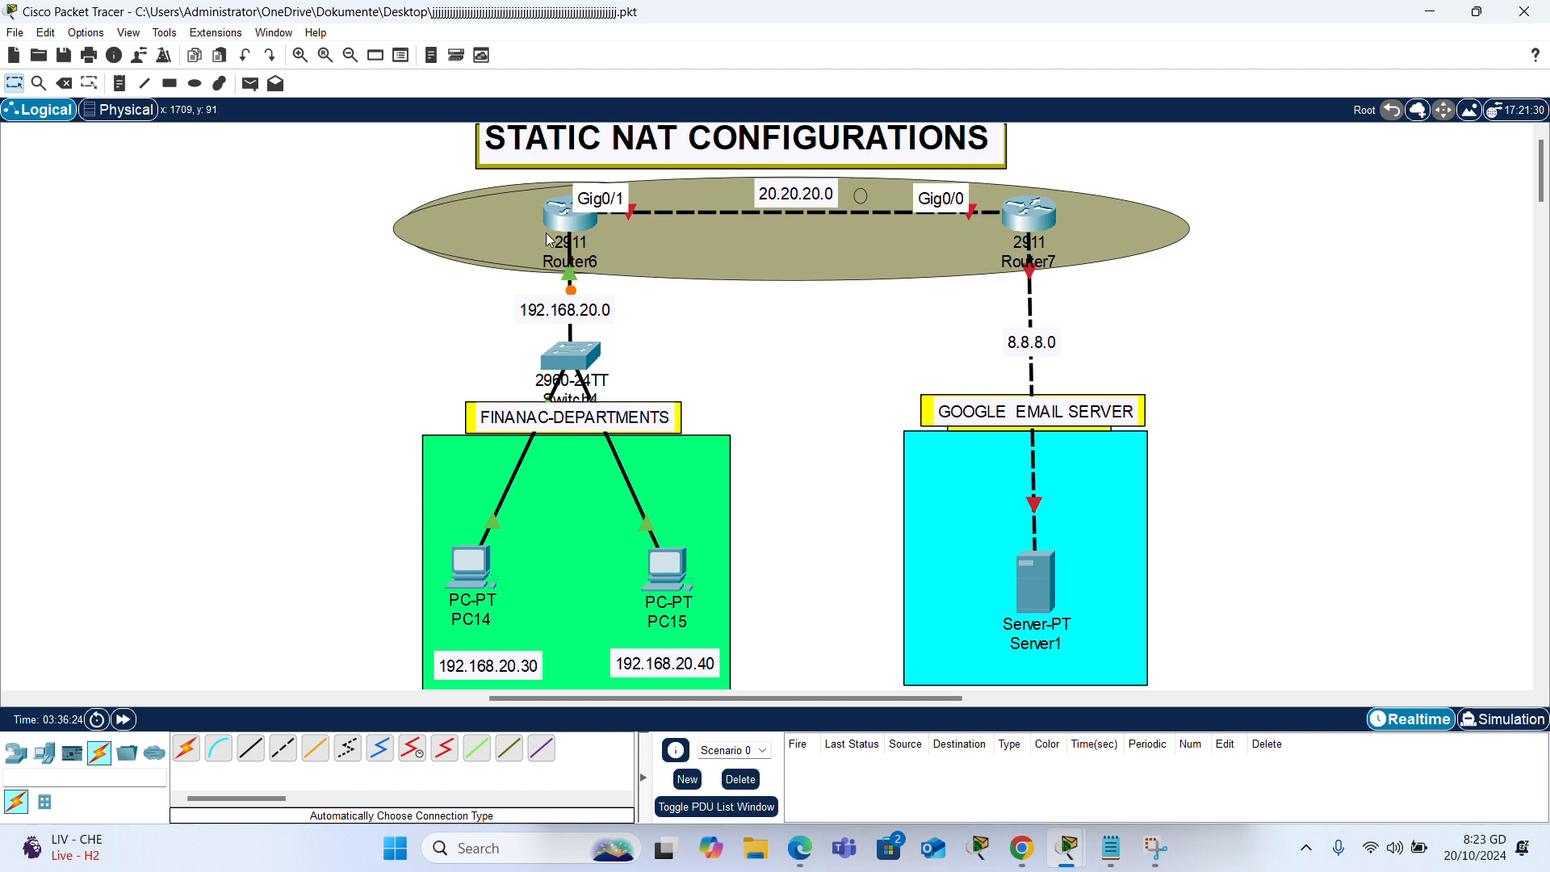
pyautogui.click(570, 215)
pyautogui.write('I')
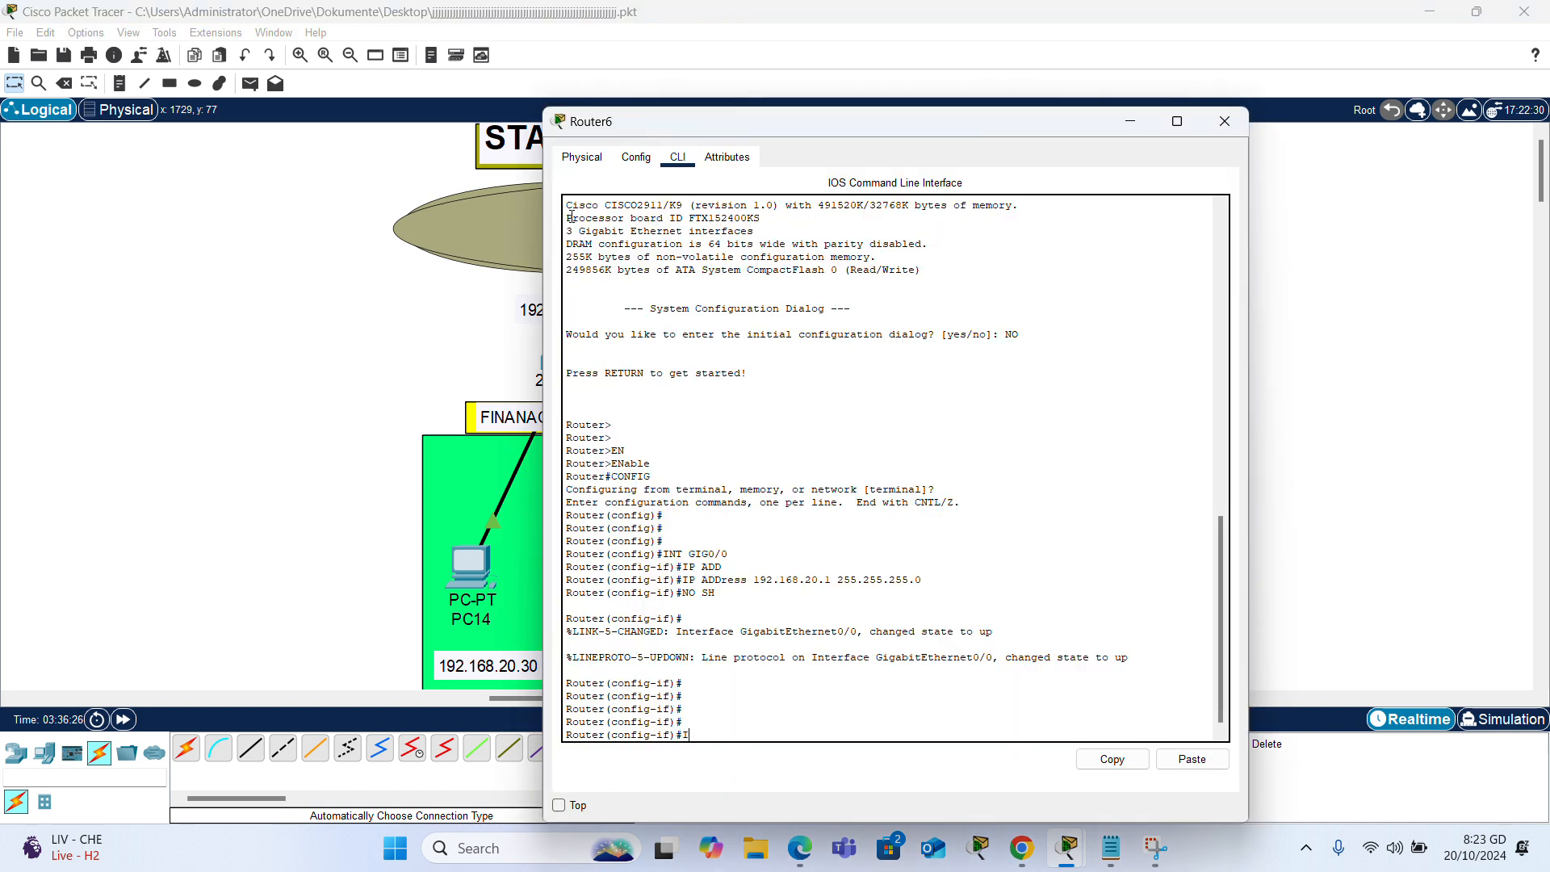
pyautogui.write('NT GIG0/')
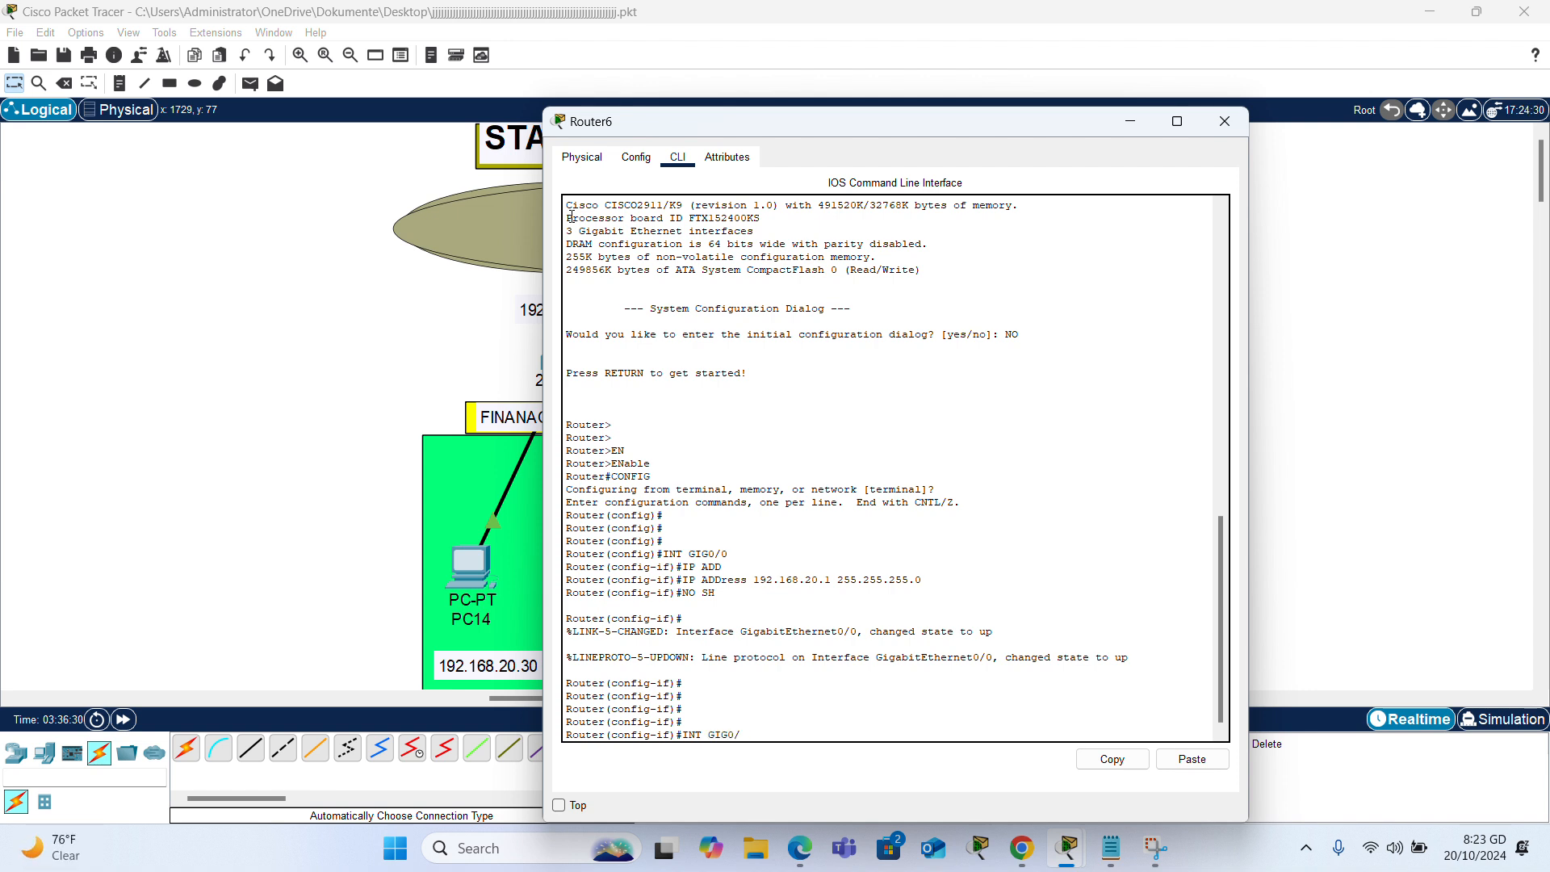
pyautogui.write('1')
pyautogui.press('Return')
pyautogui.write('IP')
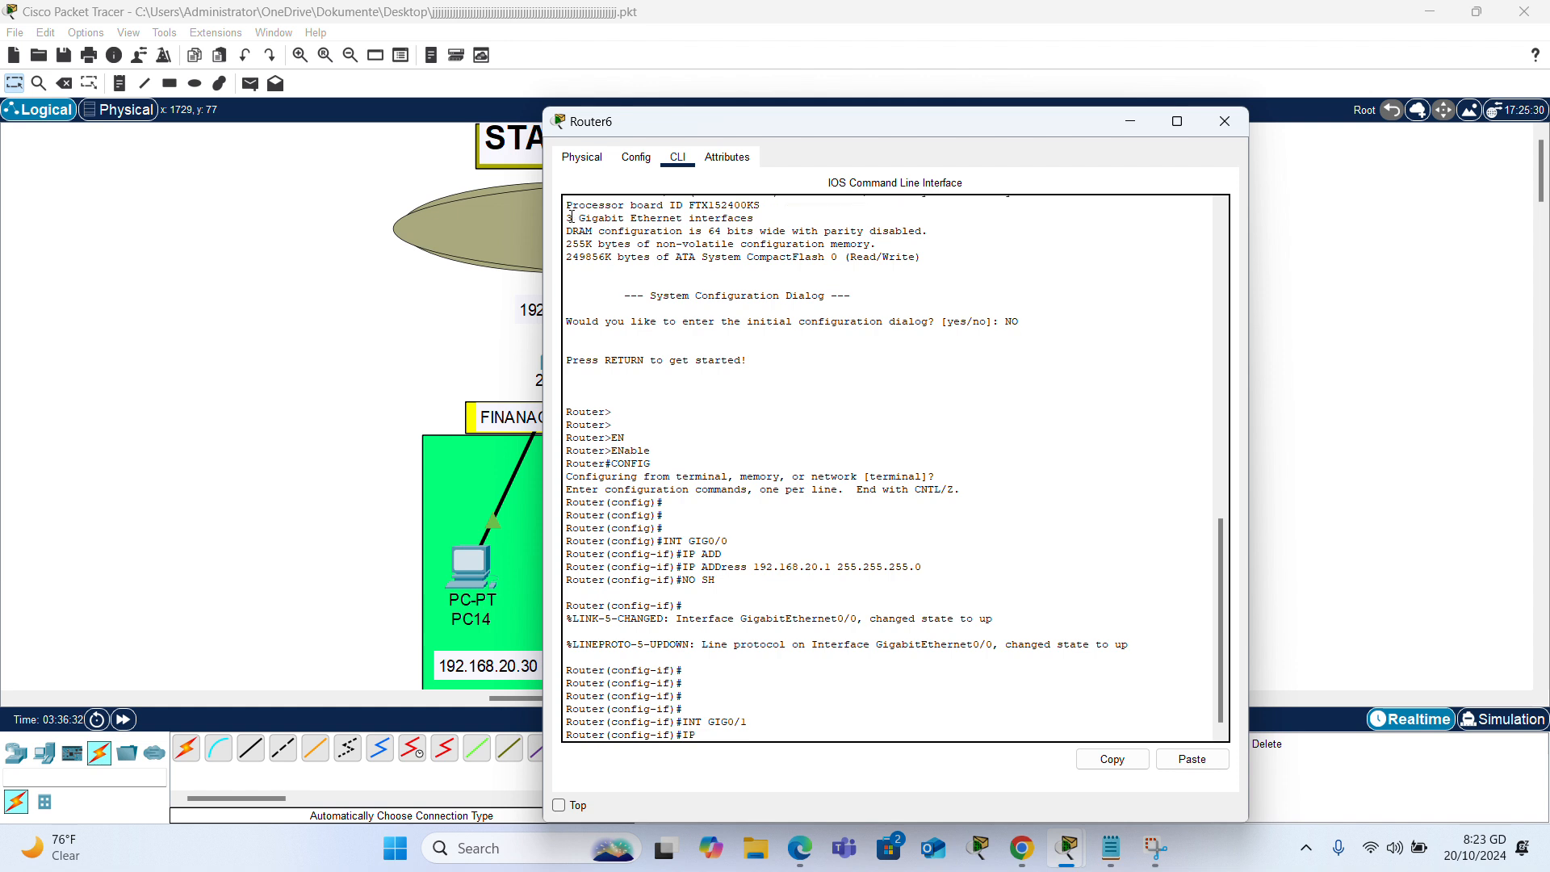
pyautogui.write(' ADD')
pyautogui.press('Tab')
pyautogui.write('20.20.20.')
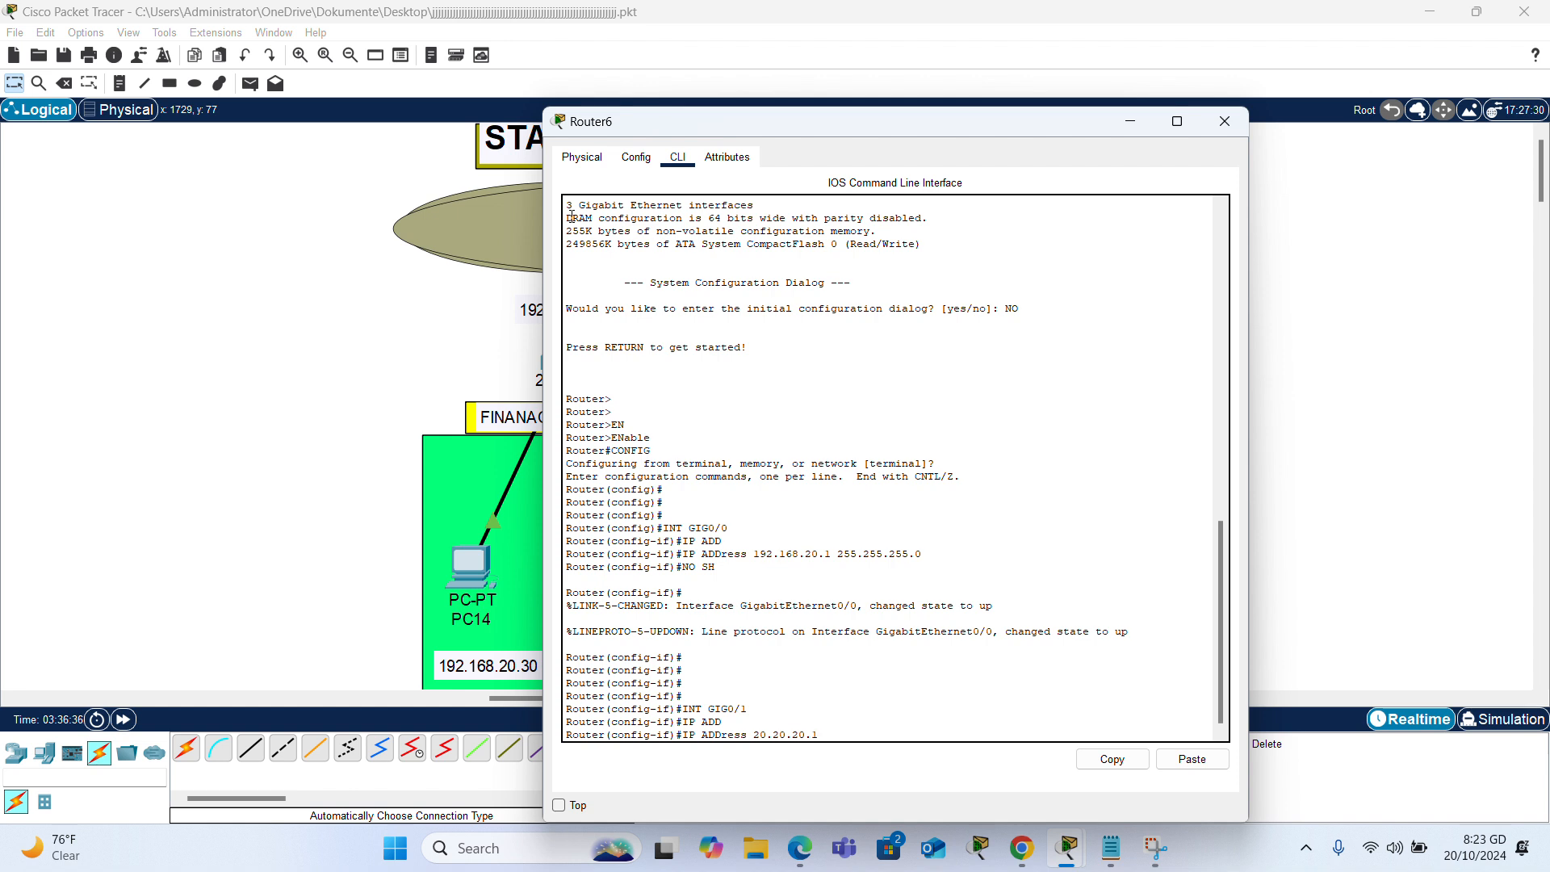
pyautogui.write('1 255.0.0.0')
pyautogui.press('Return')
# Bring up Router6's GIG0/1 interface with the no shutdown command and return to the topology.
pyautogui.write('N')
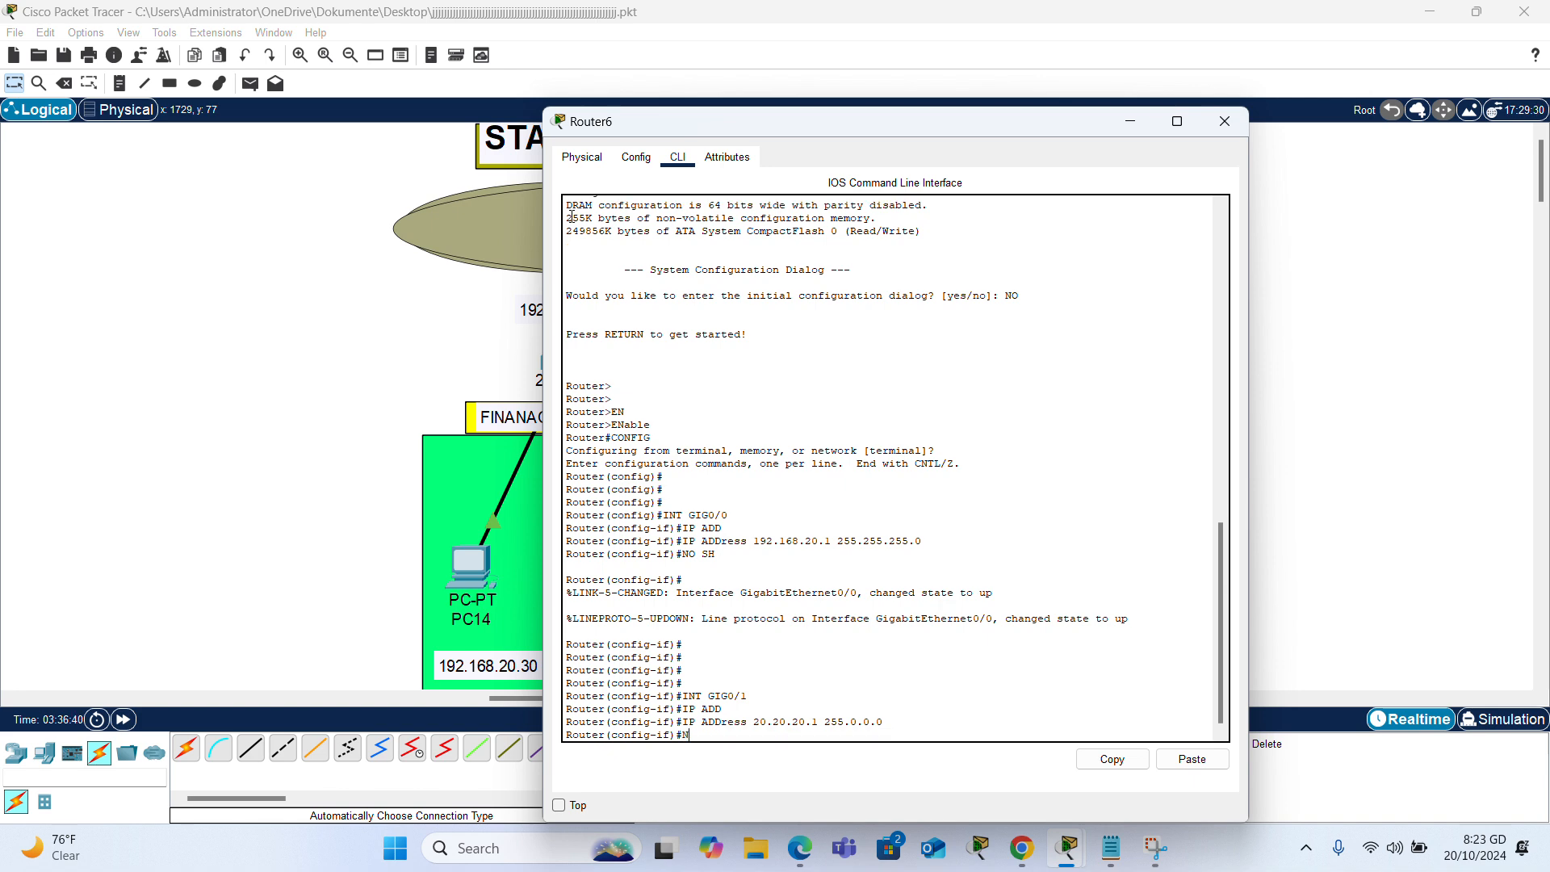
pyautogui.write('O SH')
pyautogui.press('Return')
pyautogui.press('Return')
pyautogui.press('Return')
pyautogui.press('Return')
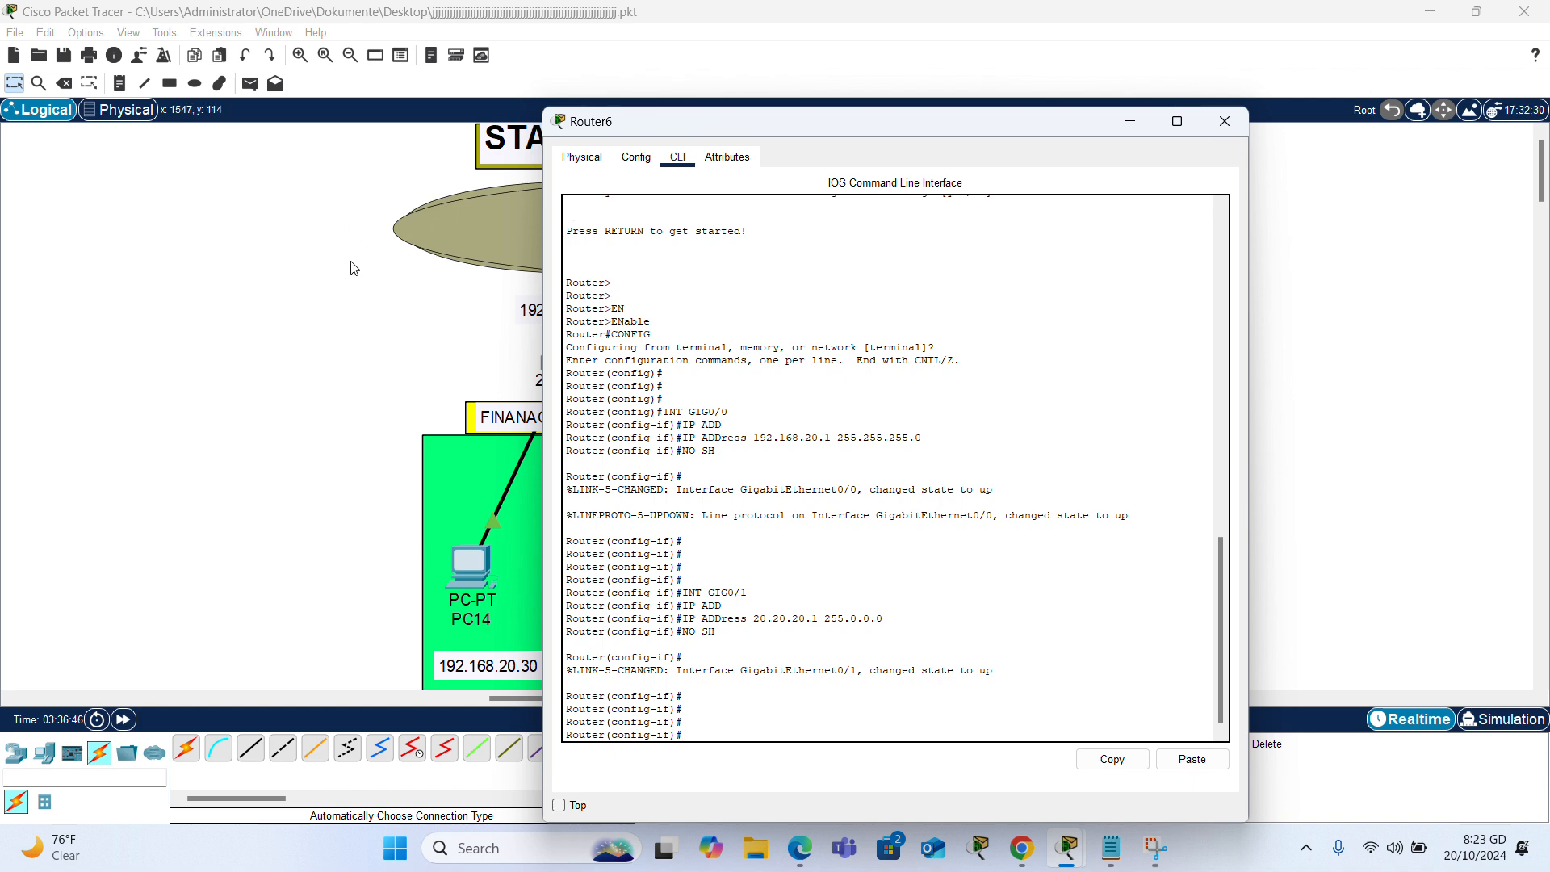
pyautogui.click(314, 246)
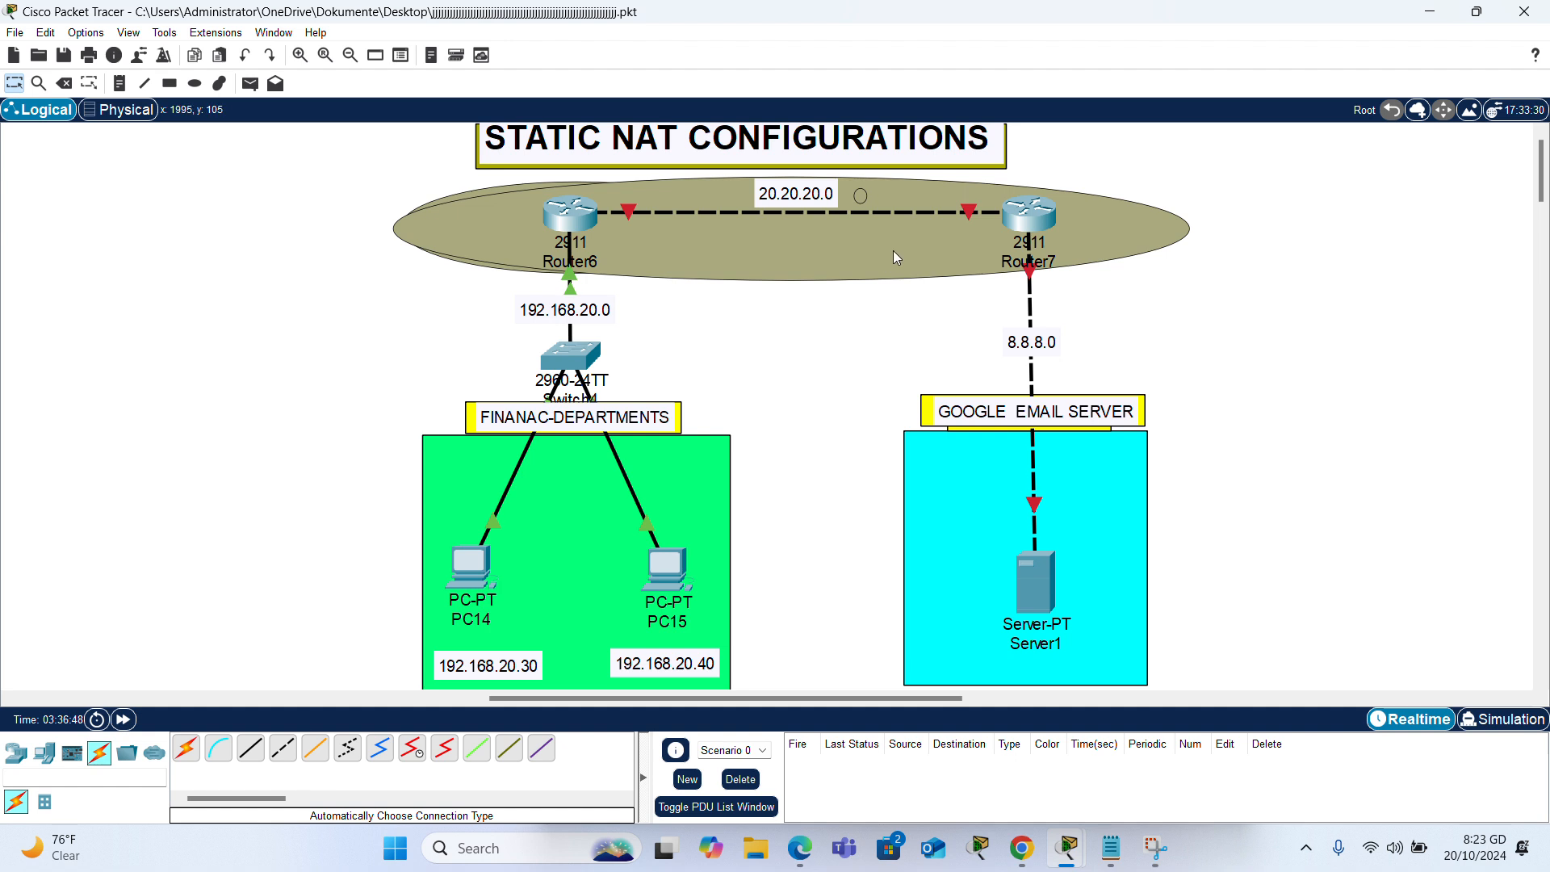
# Open Router7's command line, decline the initial configuration dialog, and enter global configuration mode.
pyautogui.moveTo(627, 210)
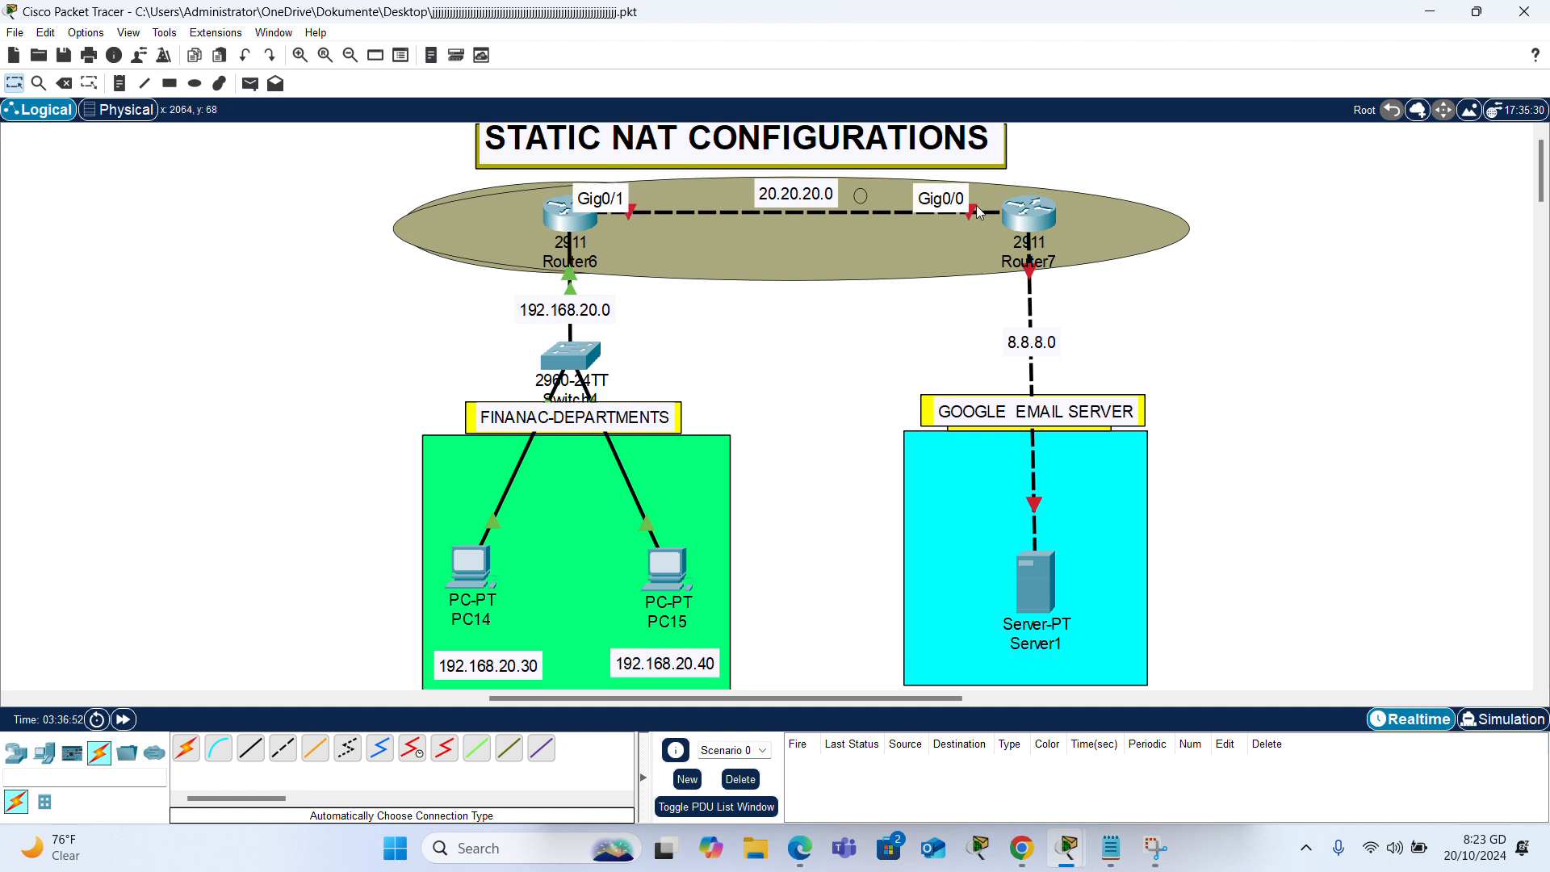
pyautogui.click(1030, 216)
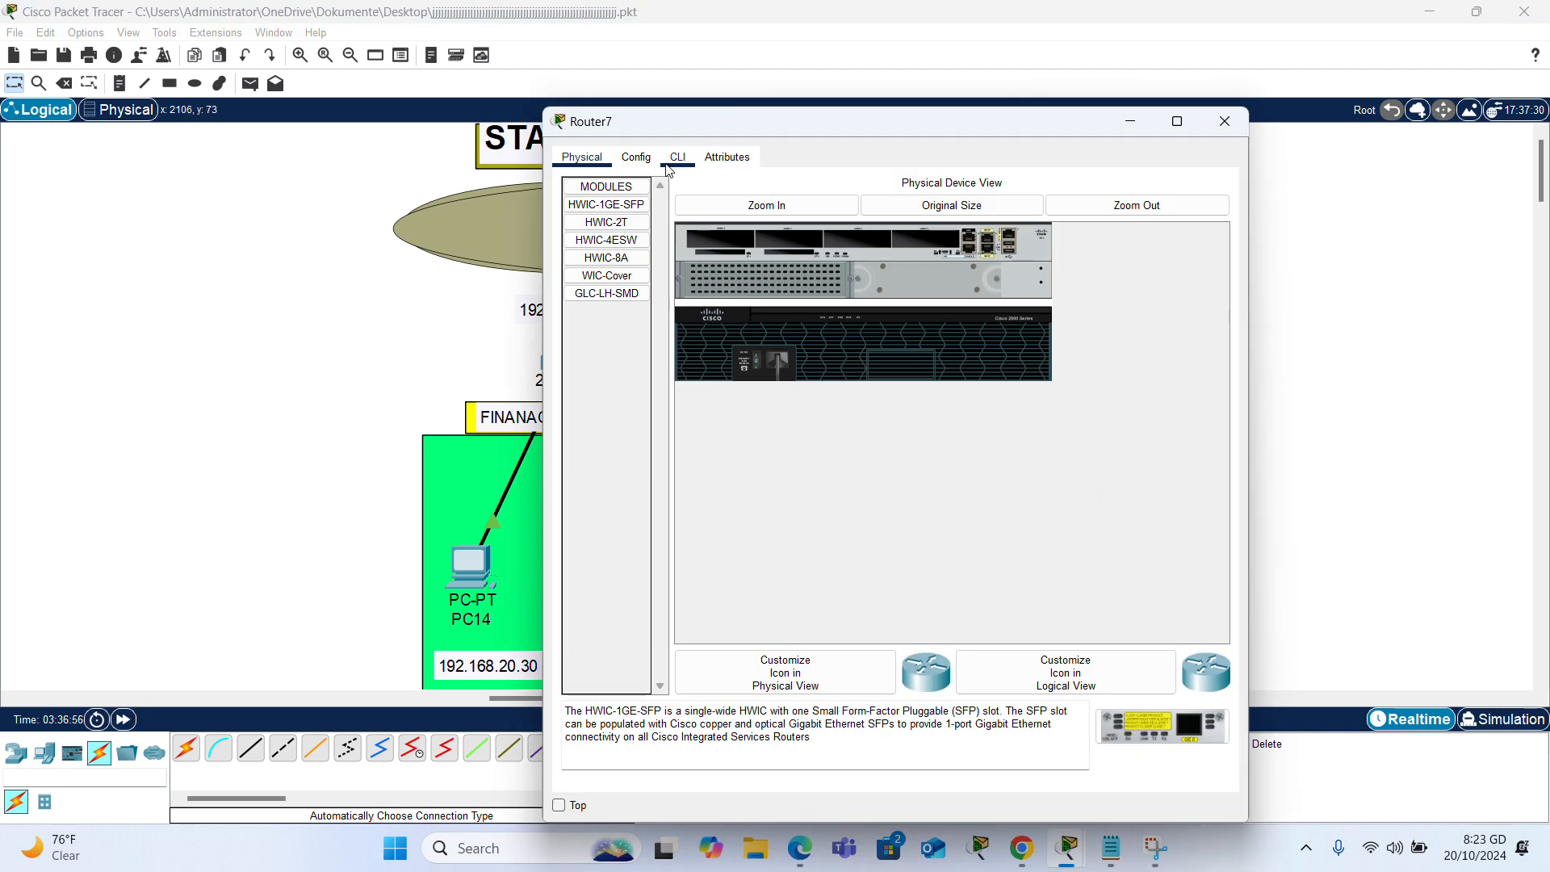
pyautogui.click(675, 157)
pyautogui.write('NO')
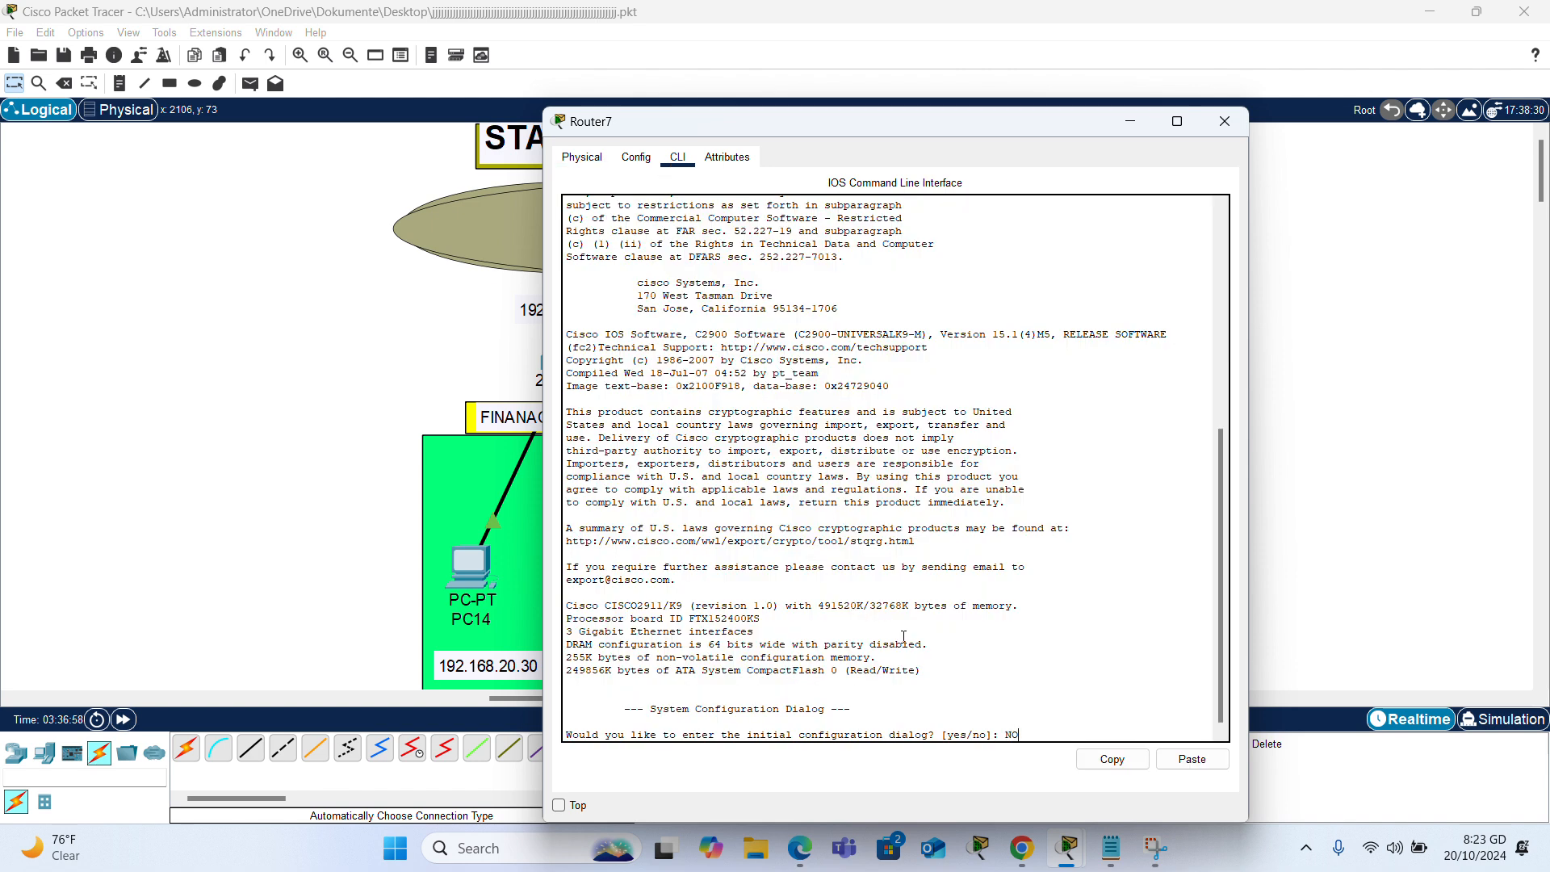
pyautogui.press('Return')
pyautogui.press('Return')
pyautogui.write('EN')
pyautogui.press('Tab')
pyautogui.press('Return')
pyautogui.write('CONFIG')
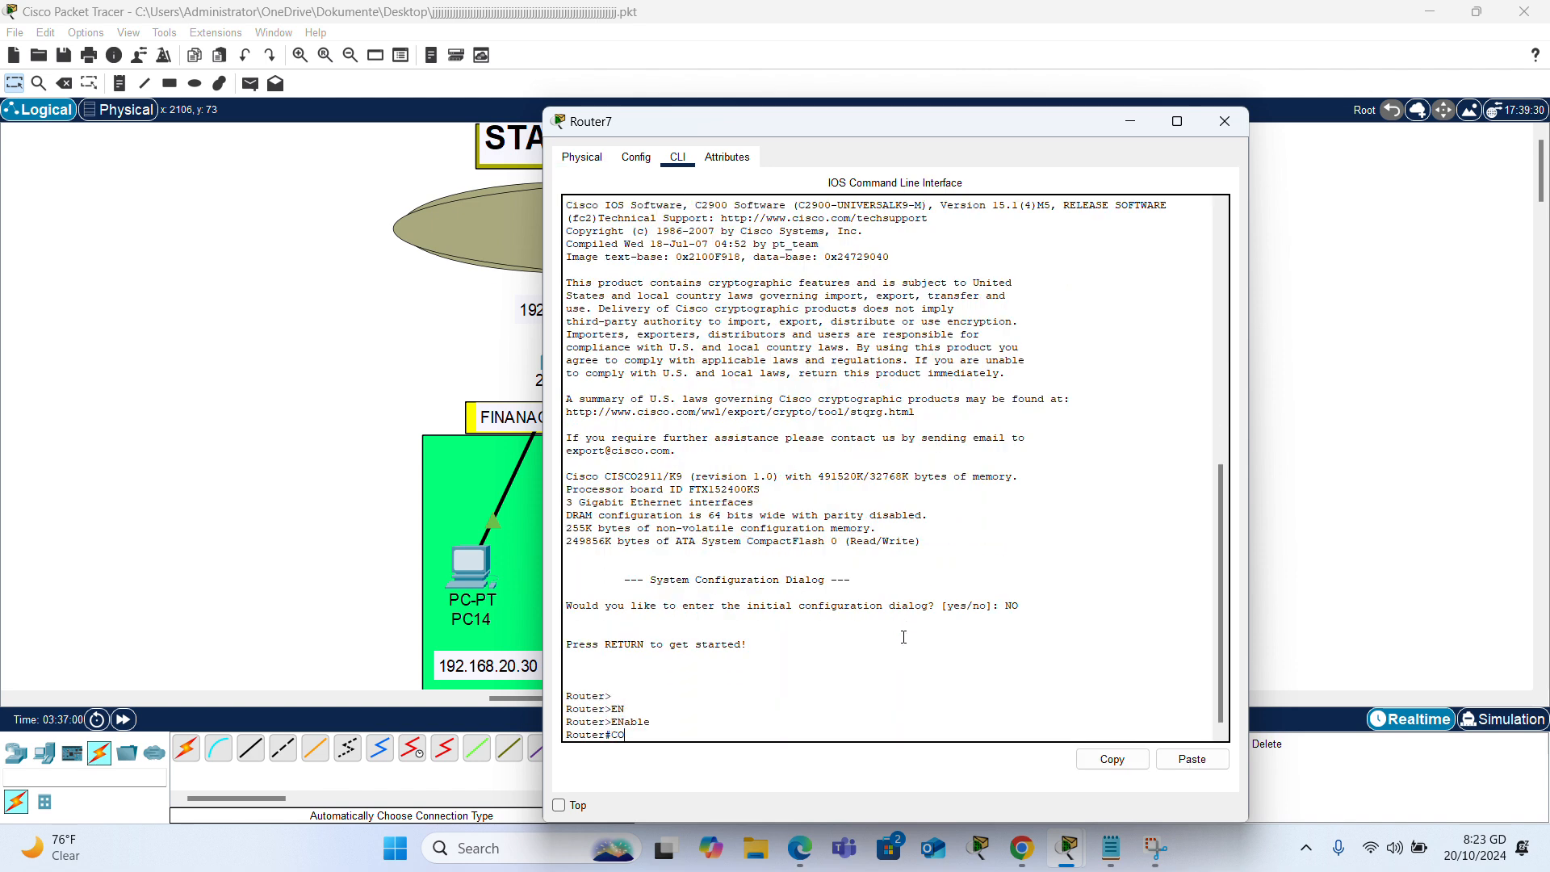
pyautogui.press('Return')
pyautogui.press('Return')
pyautogui.press('Return')
# On Router7, assign interface GIG0/0 the IP address 20.20.20.2 with subnet mask 255.0.0.0.
pyautogui.write('IN')
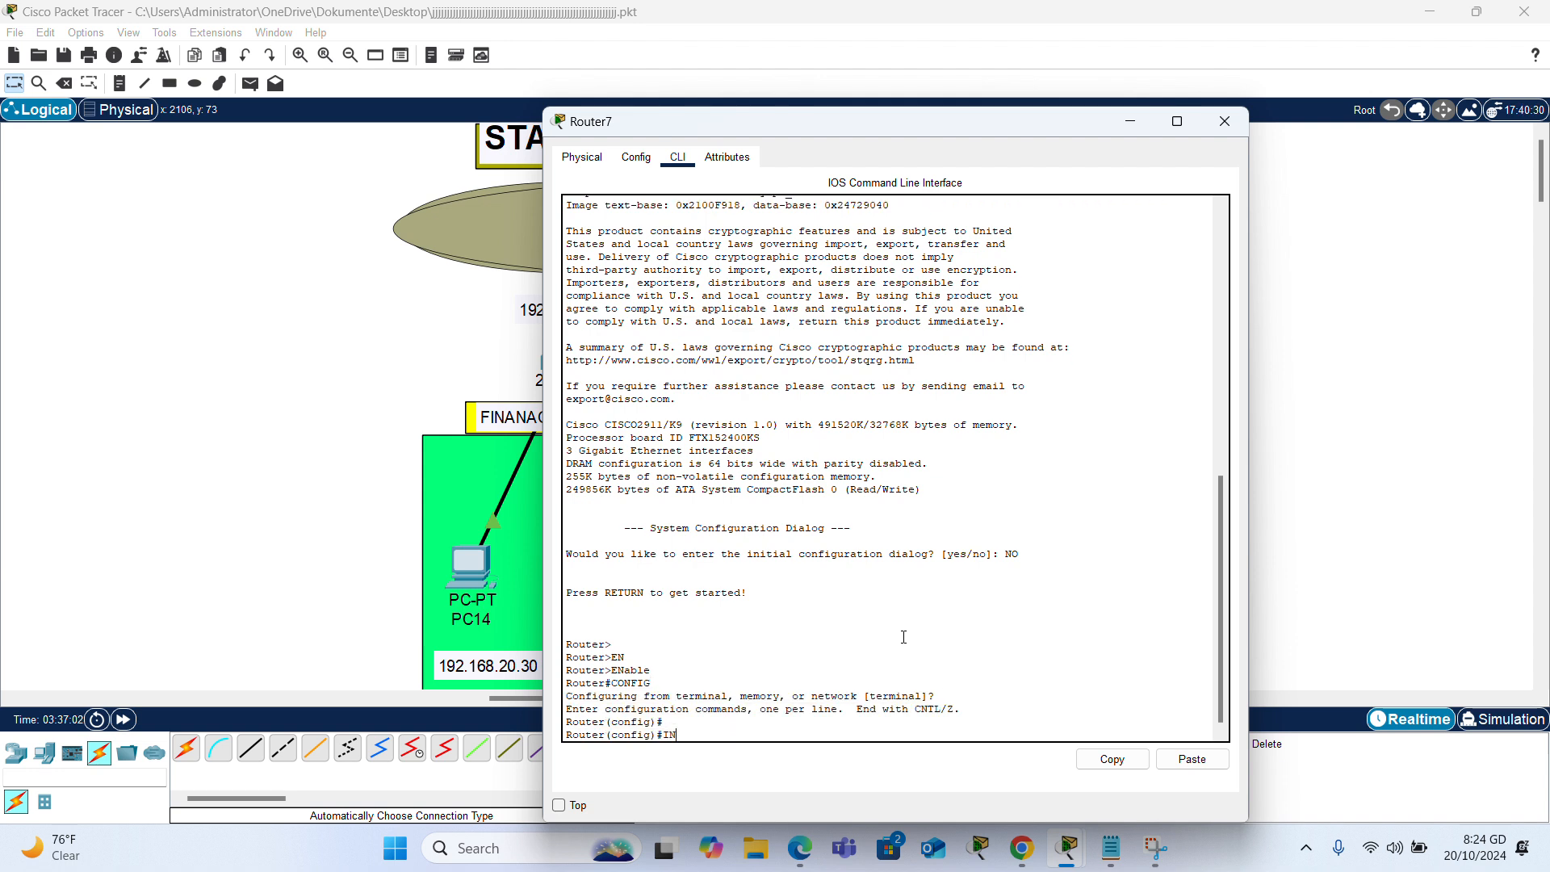
pyautogui.write('T GIG0/0')
pyautogui.press('Return')
pyautogui.write('IPADD')
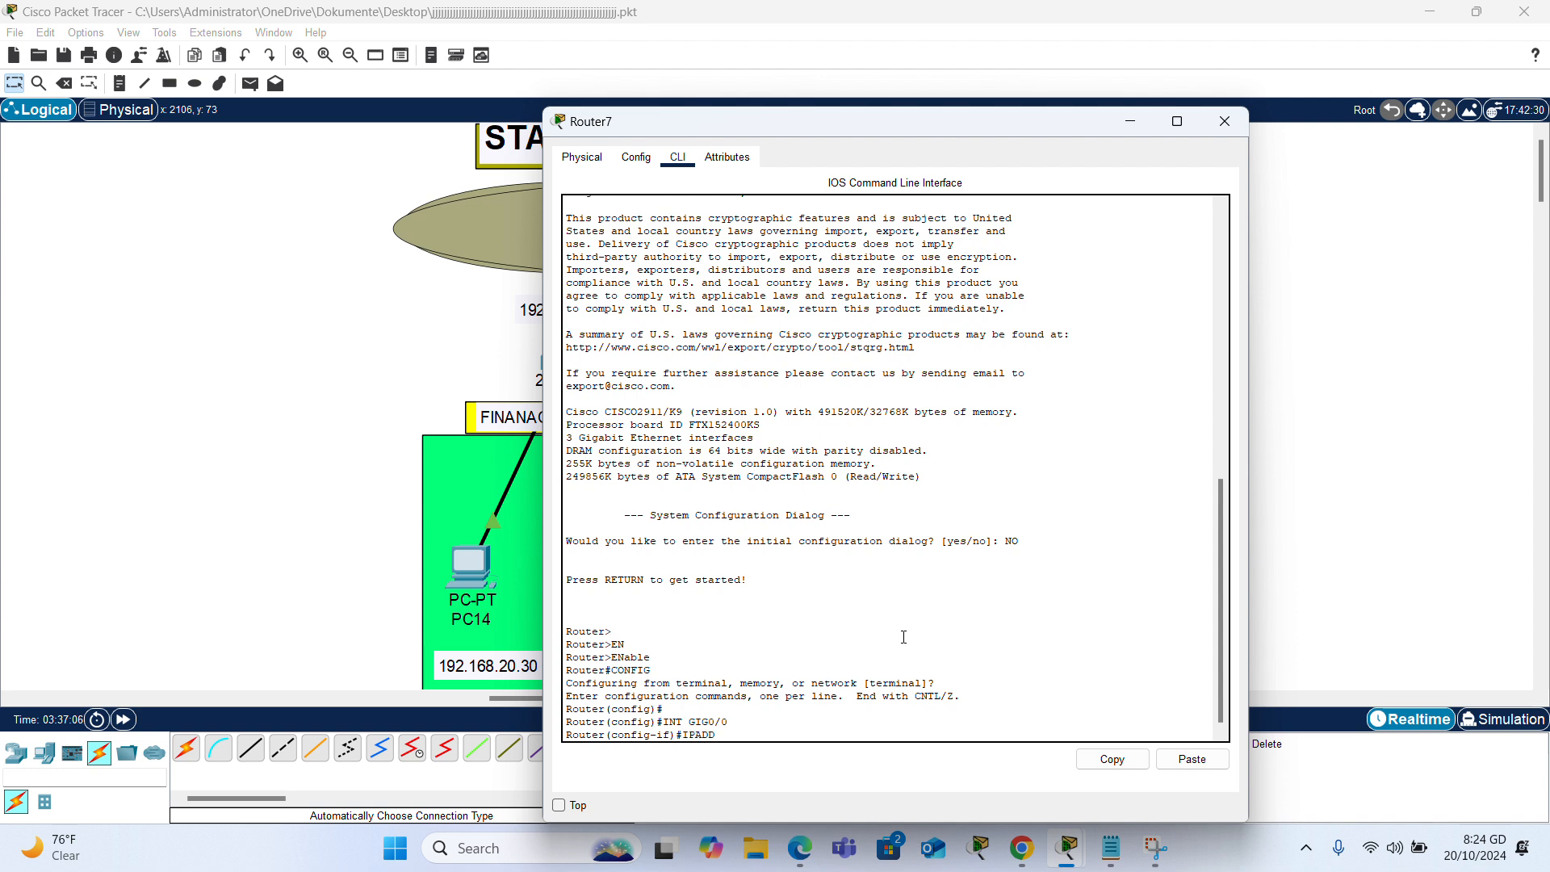
pyautogui.press('Tab')
pyautogui.press('BackSpace')
pyautogui.press('BackSpace')
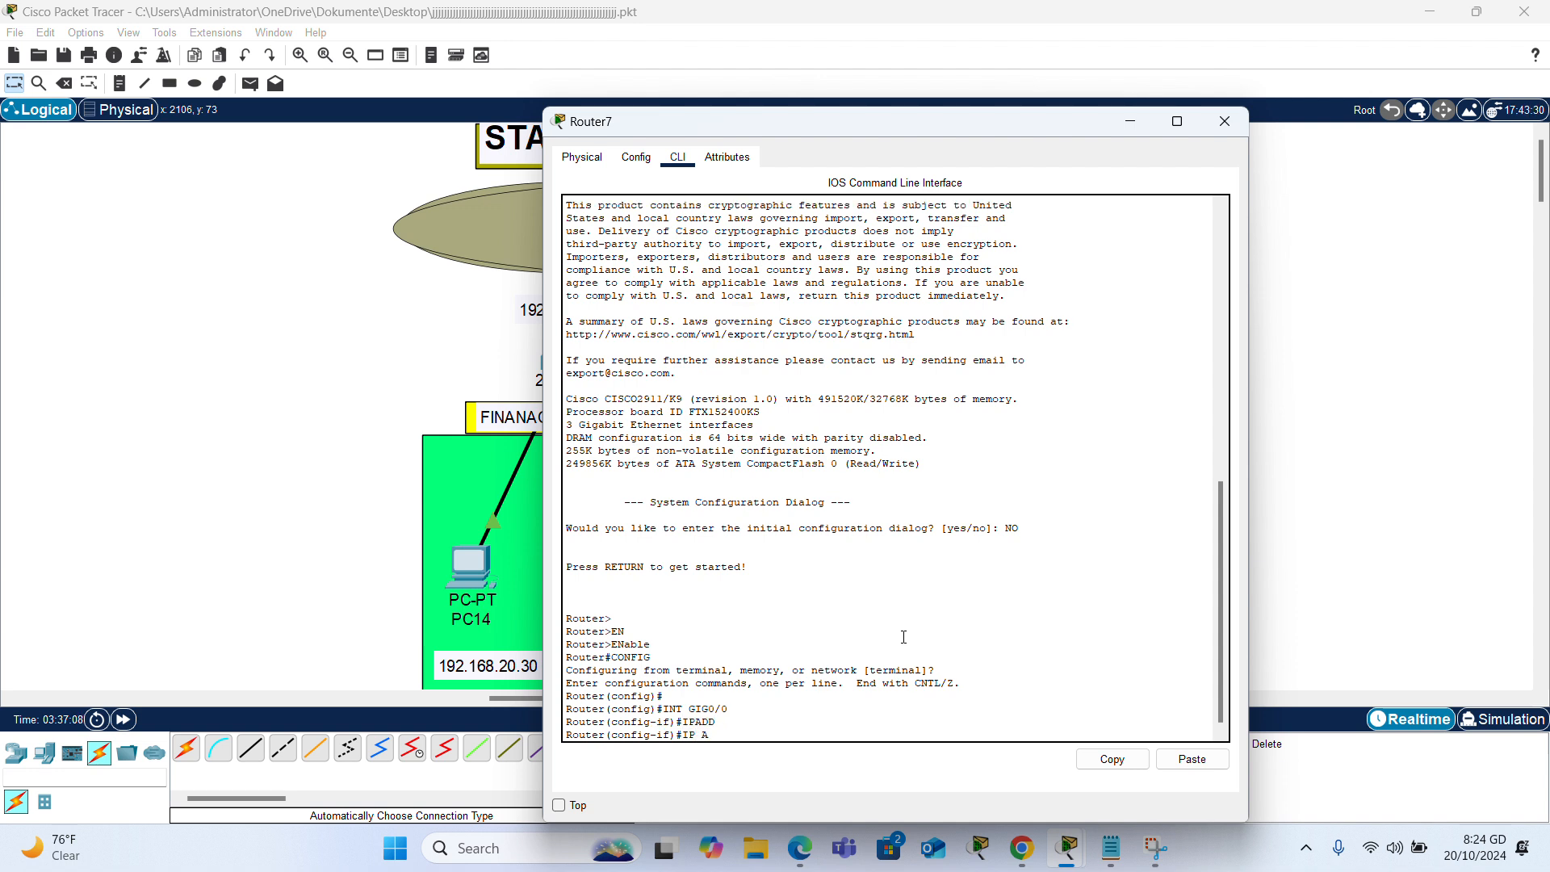
pyautogui.write('DD')
pyautogui.press('Tab')
pyautogui.write('20.20')
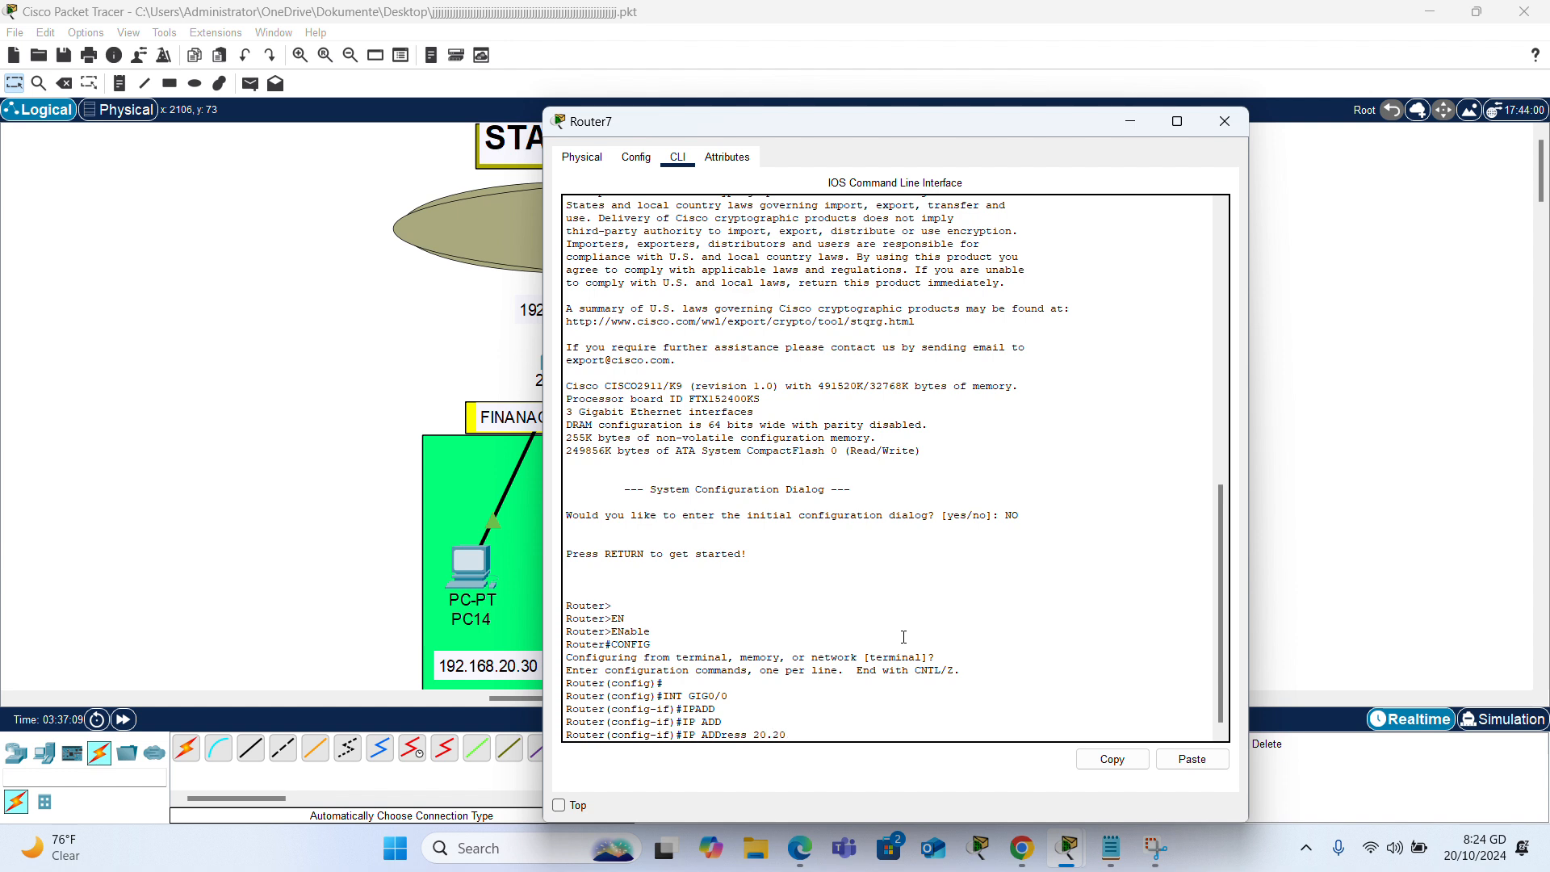
pyautogui.write('.20.2')
pyautogui.write(' 255/')
pyautogui.write('0.0.')
pyautogui.write('0')
pyautogui.press('Return')
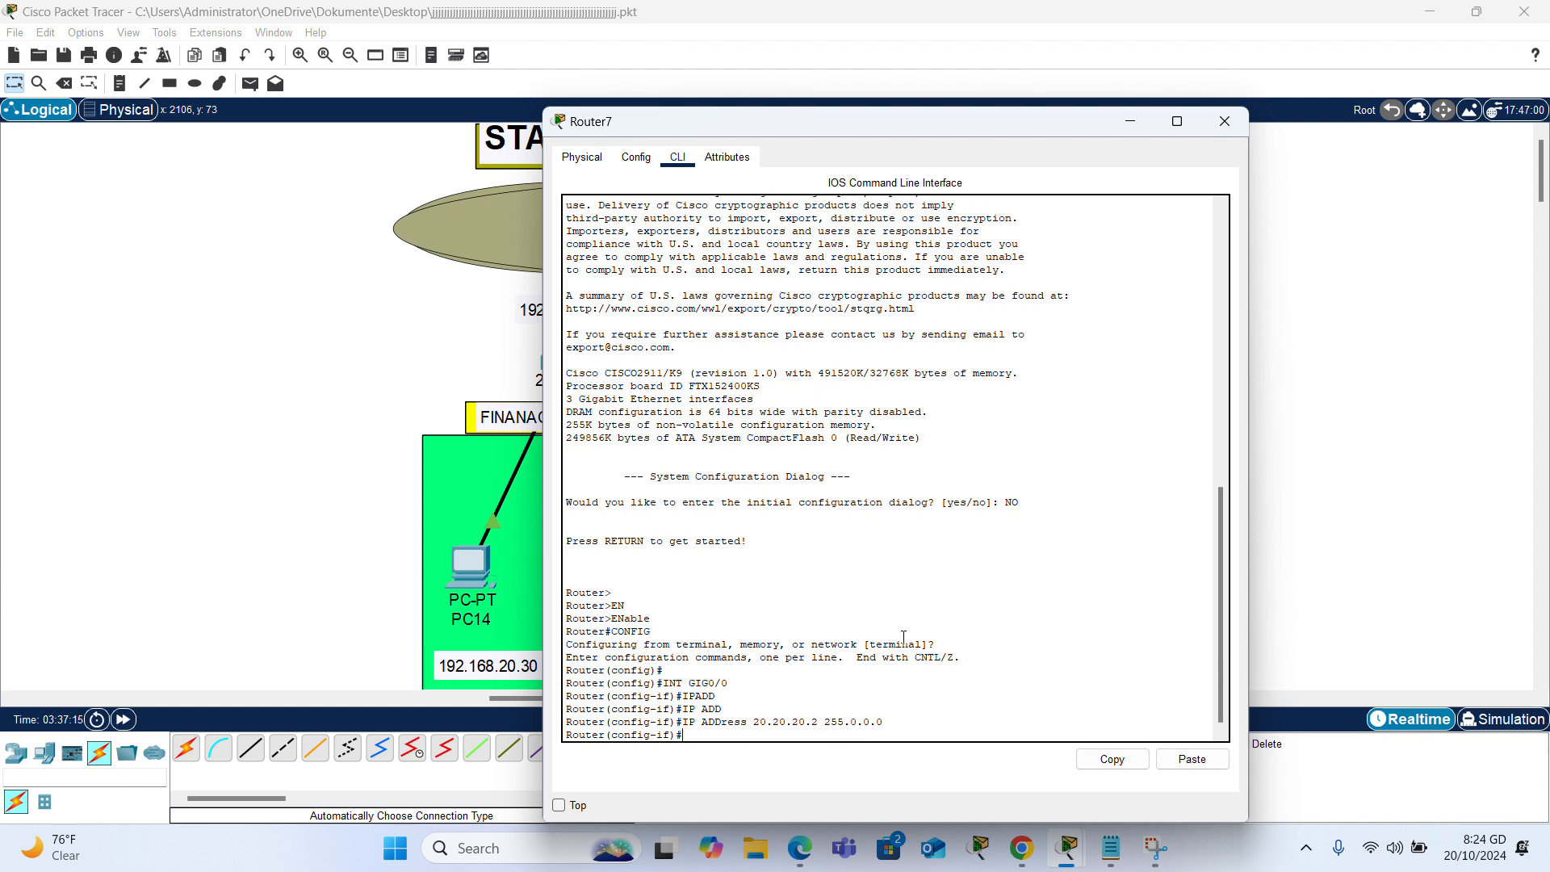
# Bring up Router7's GIG0/0 interface with the no shutdown command.
pyautogui.write('NO SH')
pyautogui.press('Return')
pyautogui.press('Return')
pyautogui.press('Return')
pyautogui.press('Return')
pyautogui.press('Return')
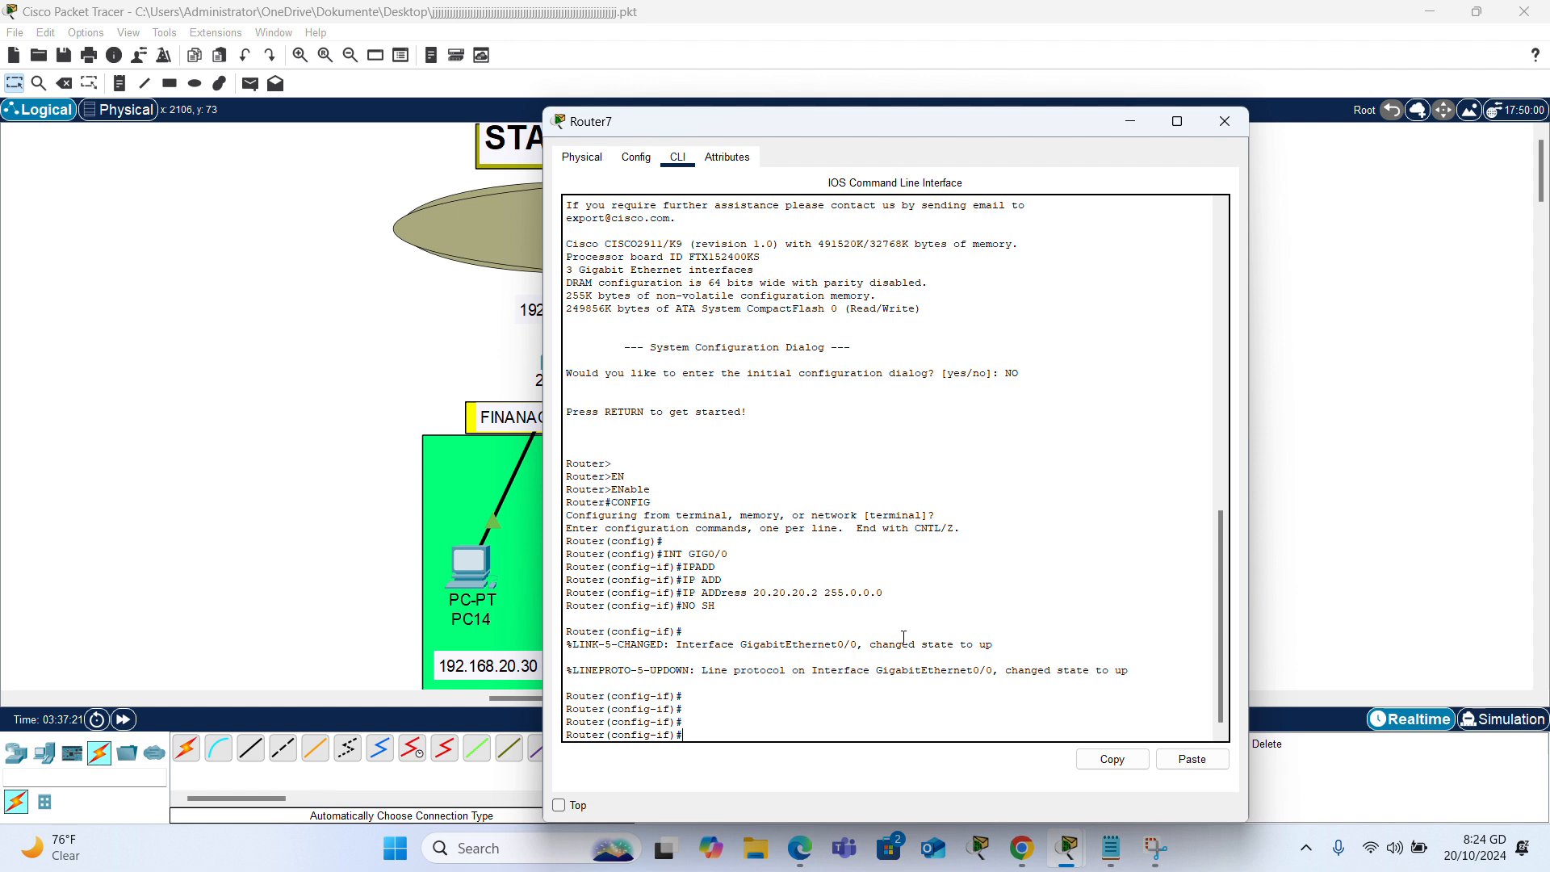
# Save Router7's running configuration with DO WR and close its window.
pyautogui.write('DO WR')
pyautogui.press('Return')
pyautogui.press('Return')
pyautogui.press('Return')
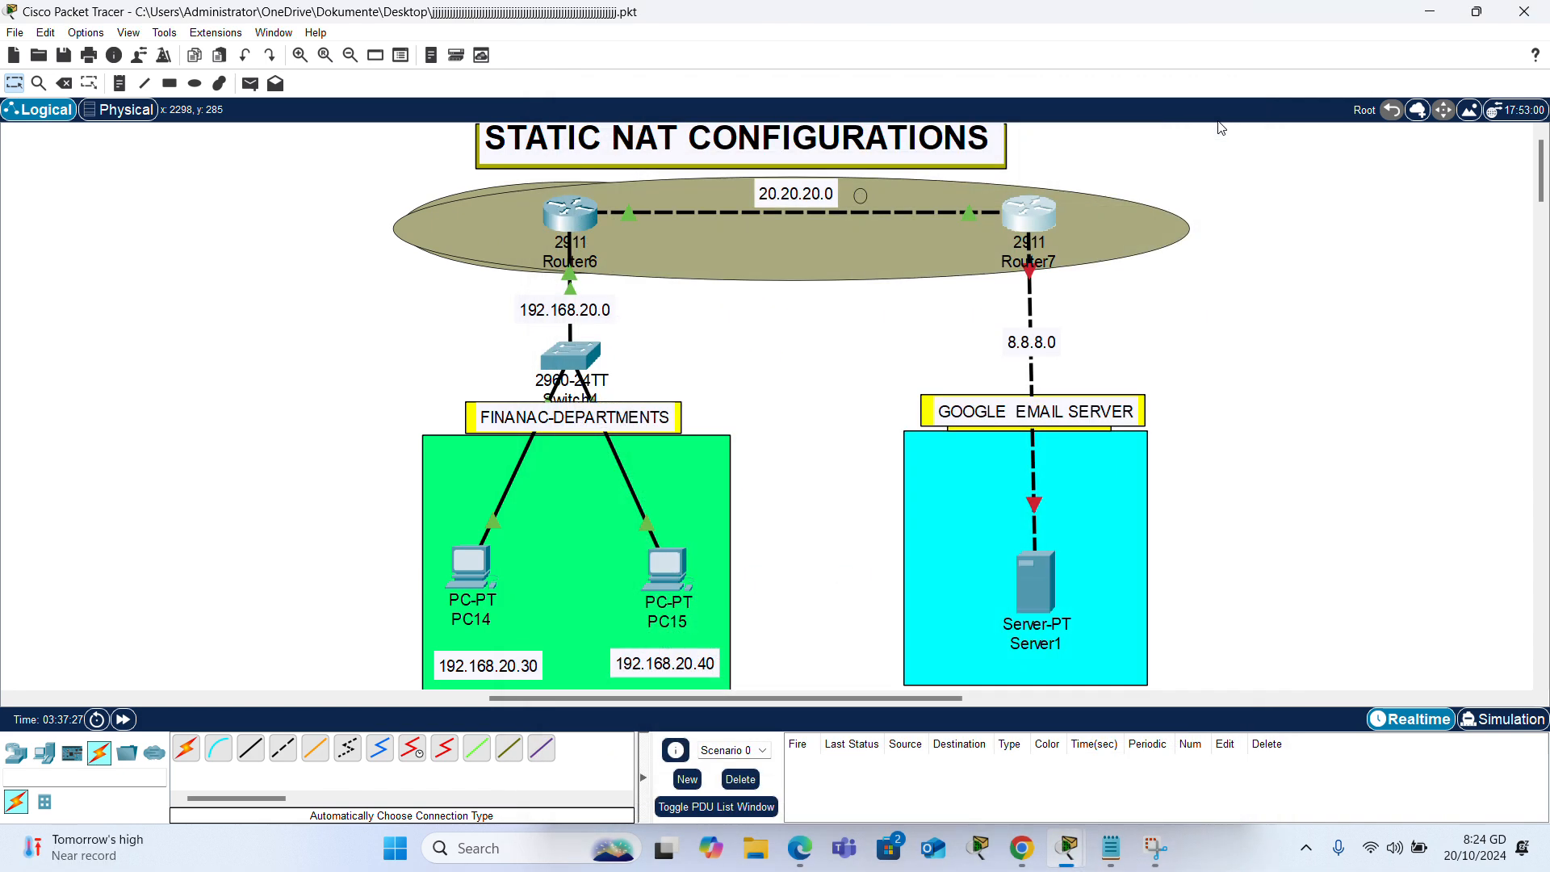
pyautogui.click(1224, 121)
# On Router7, assign interface GIG0/1 the IP address 8.8.8.1 with subnet mask 255.255.255.0.
pyautogui.moveTo(1032, 260)
pyautogui.click(1046, 226)
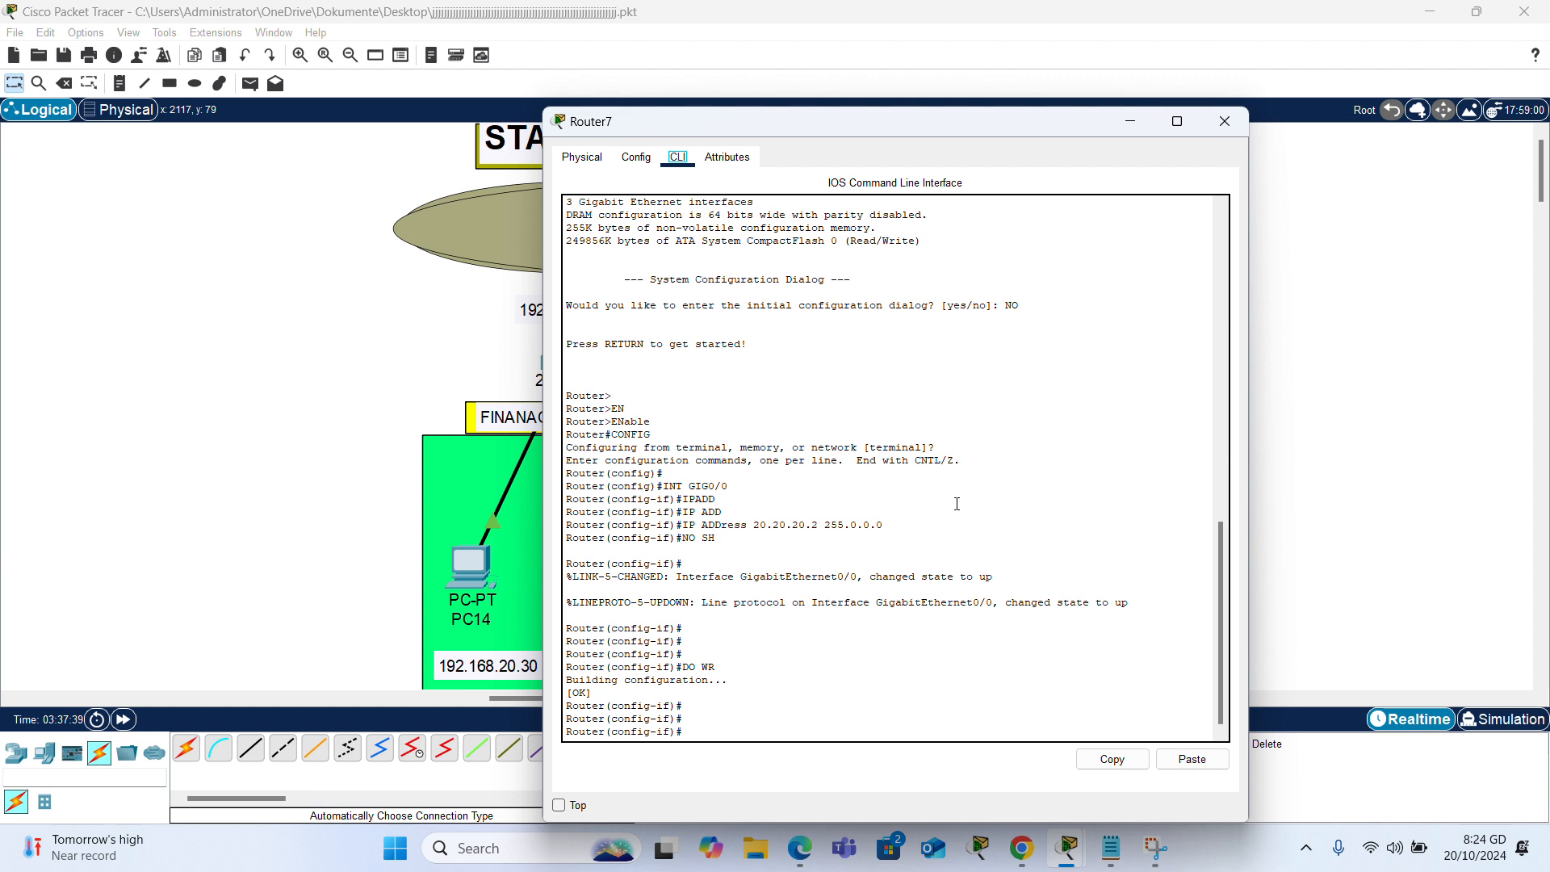
pyautogui.click(775, 724)
pyautogui.write('INT GIG0/1')
pyautogui.press('Return')
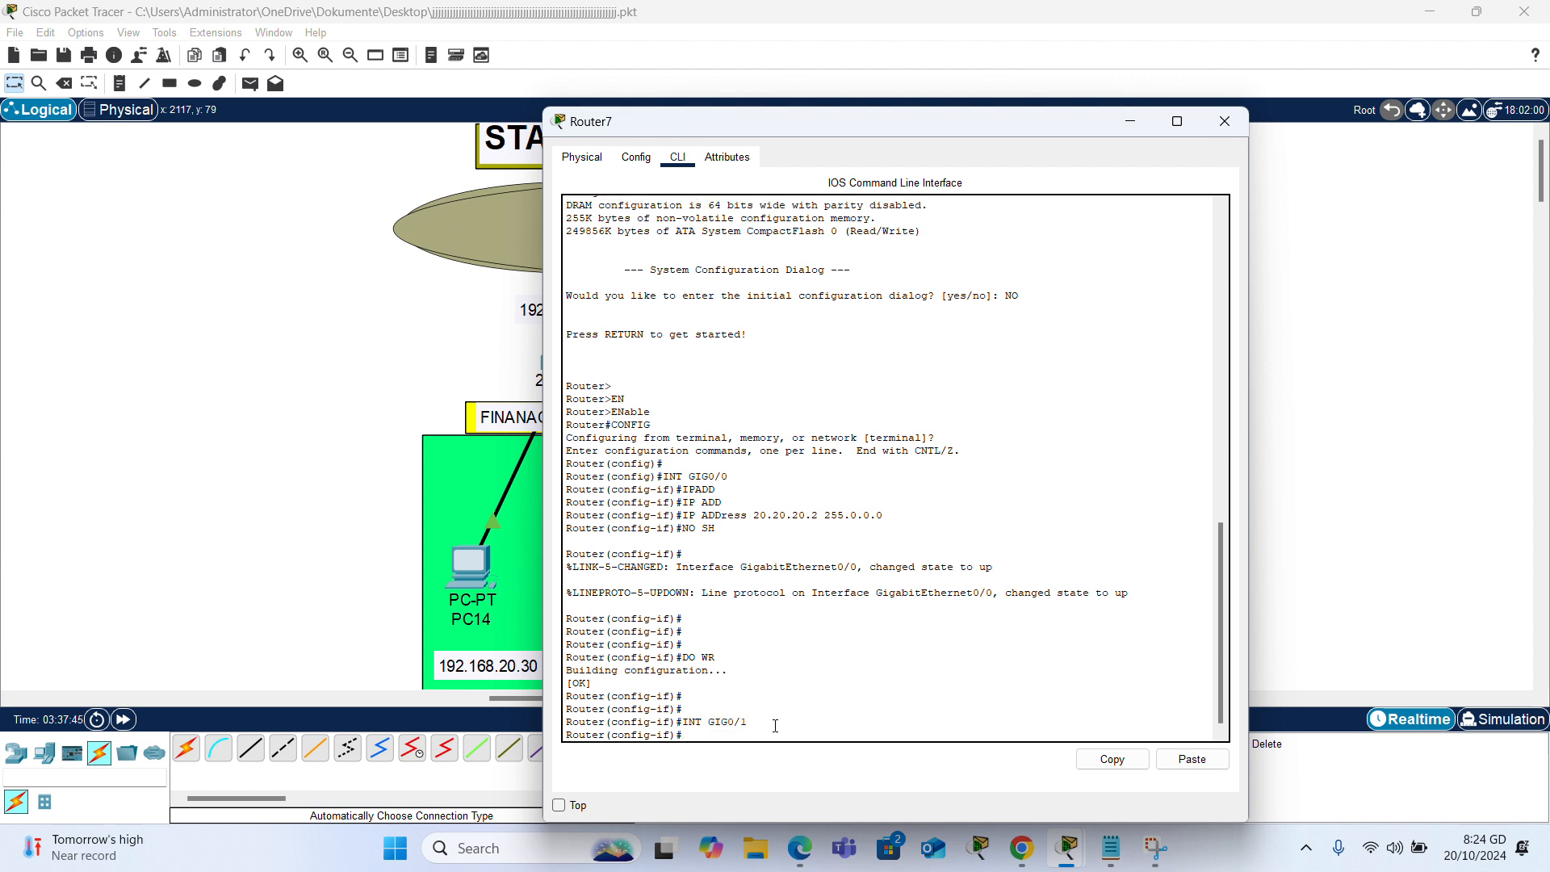
pyautogui.write('IP AS')
pyautogui.click(331, 248)
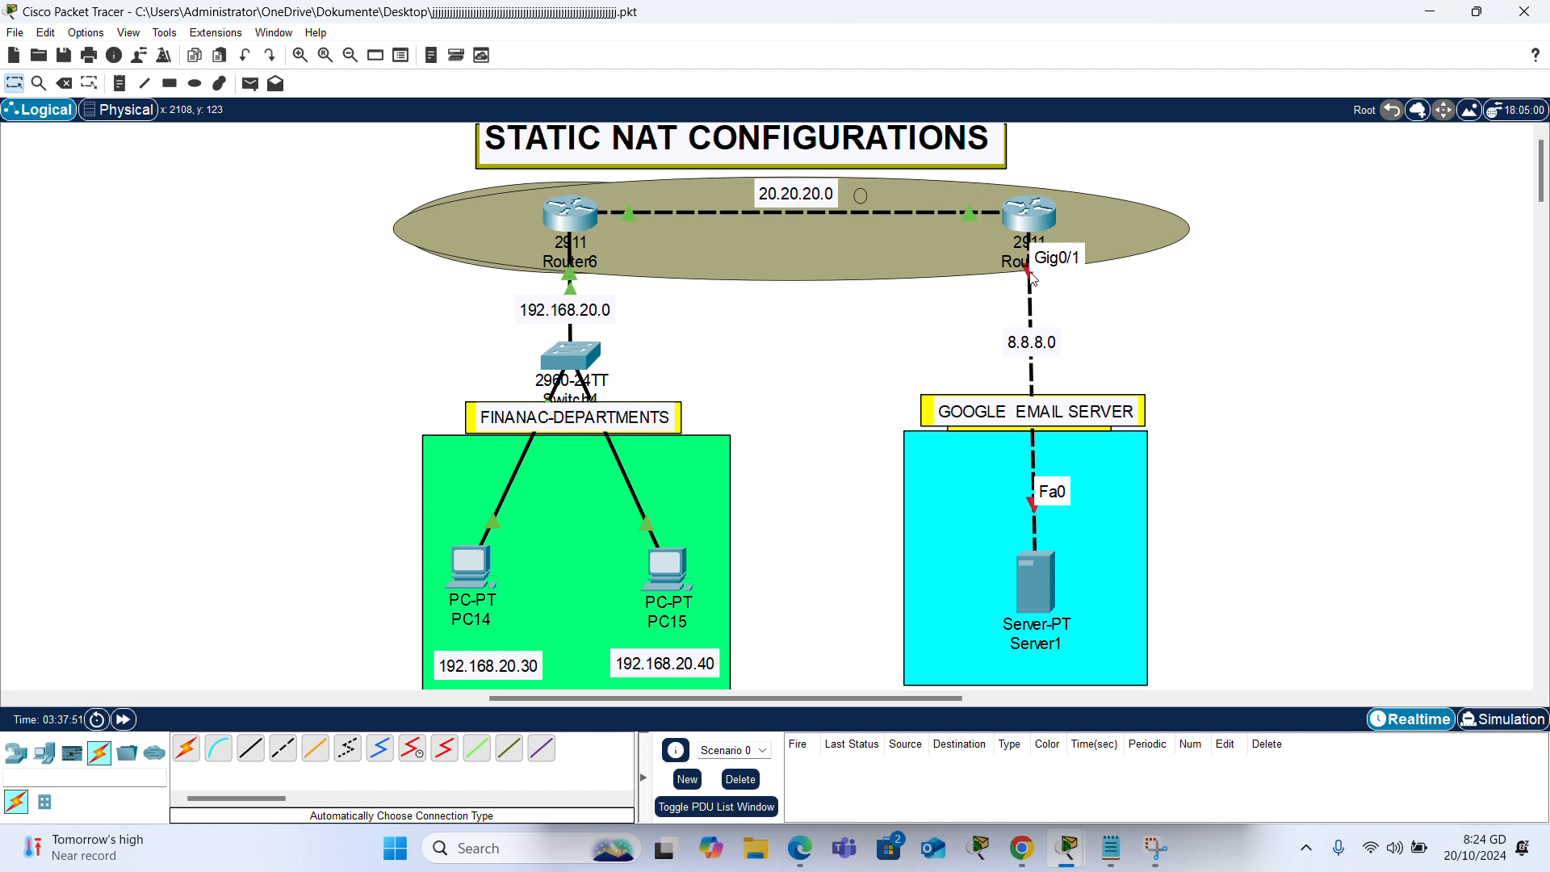
pyautogui.click(1029, 214)
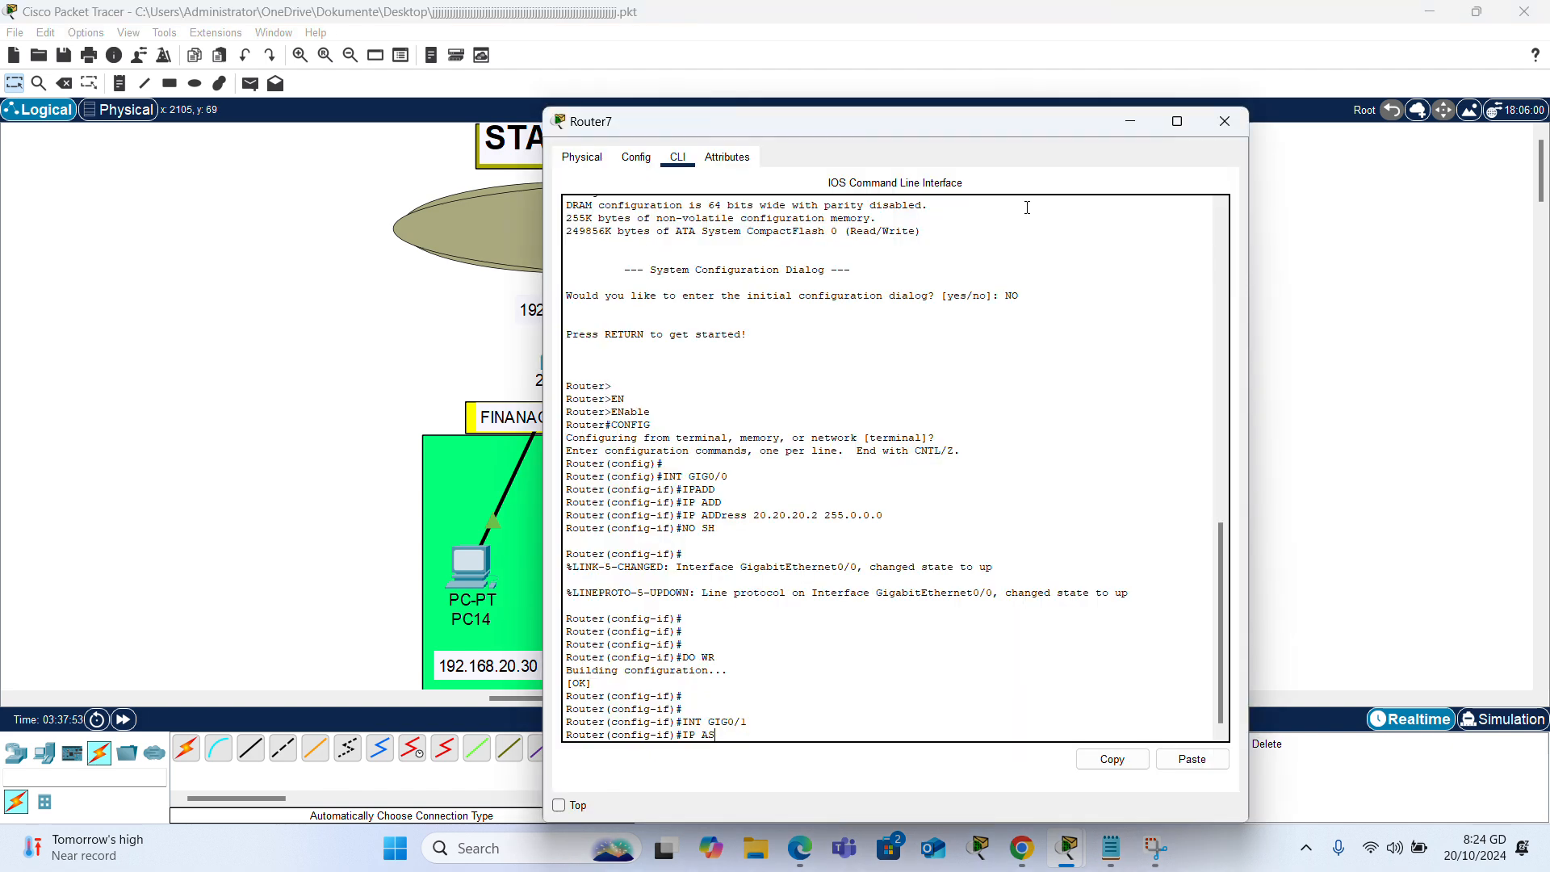
pyautogui.write('\\')
pyautogui.press('BackSpace')
pyautogui.write('ADD')
pyautogui.press('Tab')
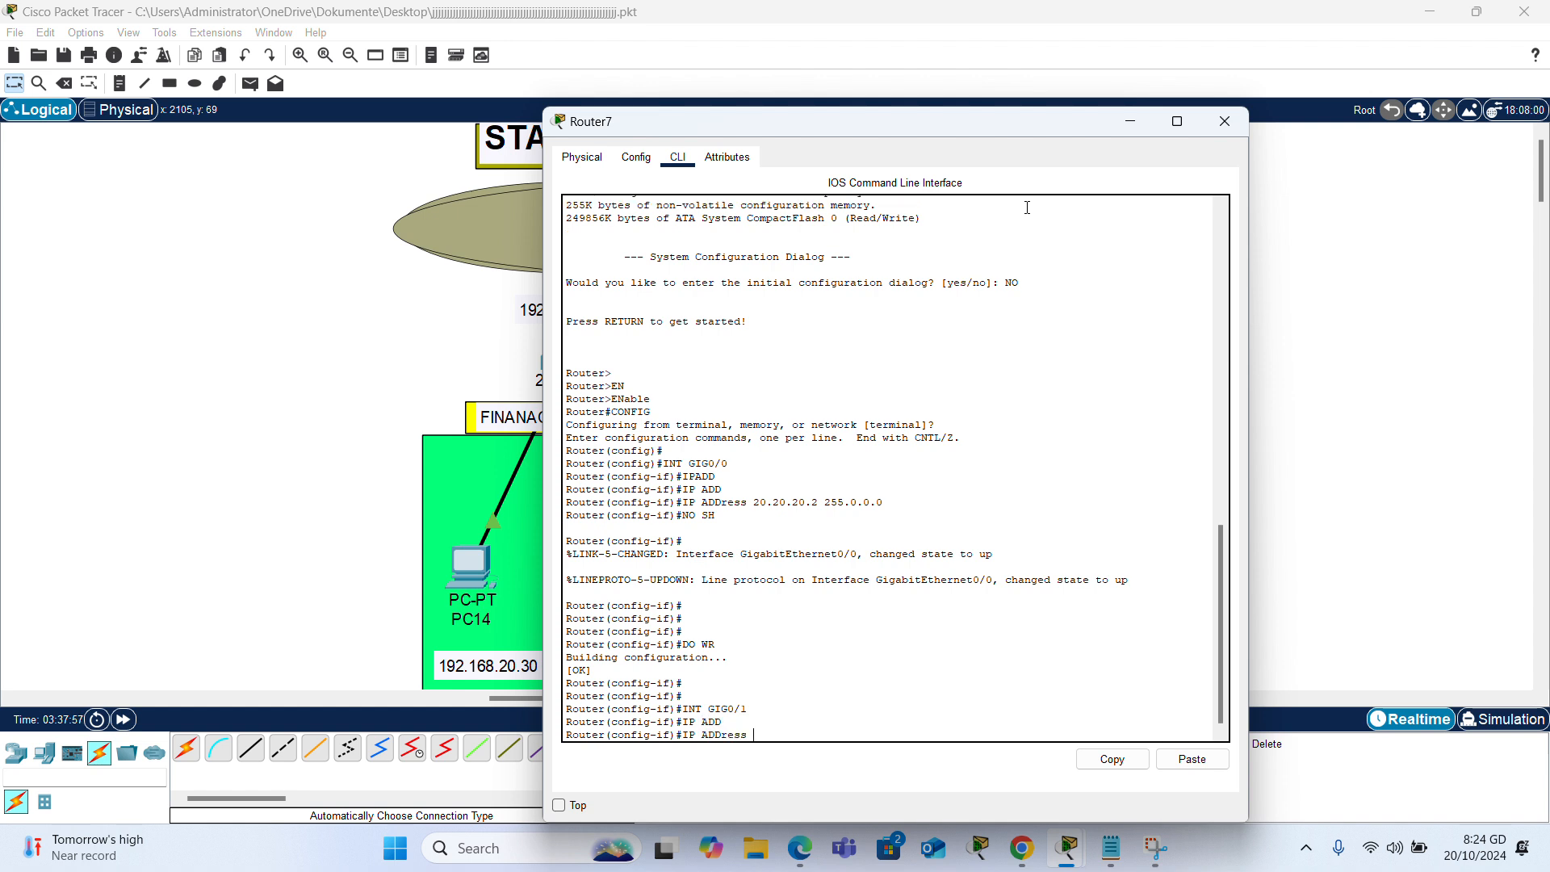
pyautogui.write('8.8.8.1 255.')
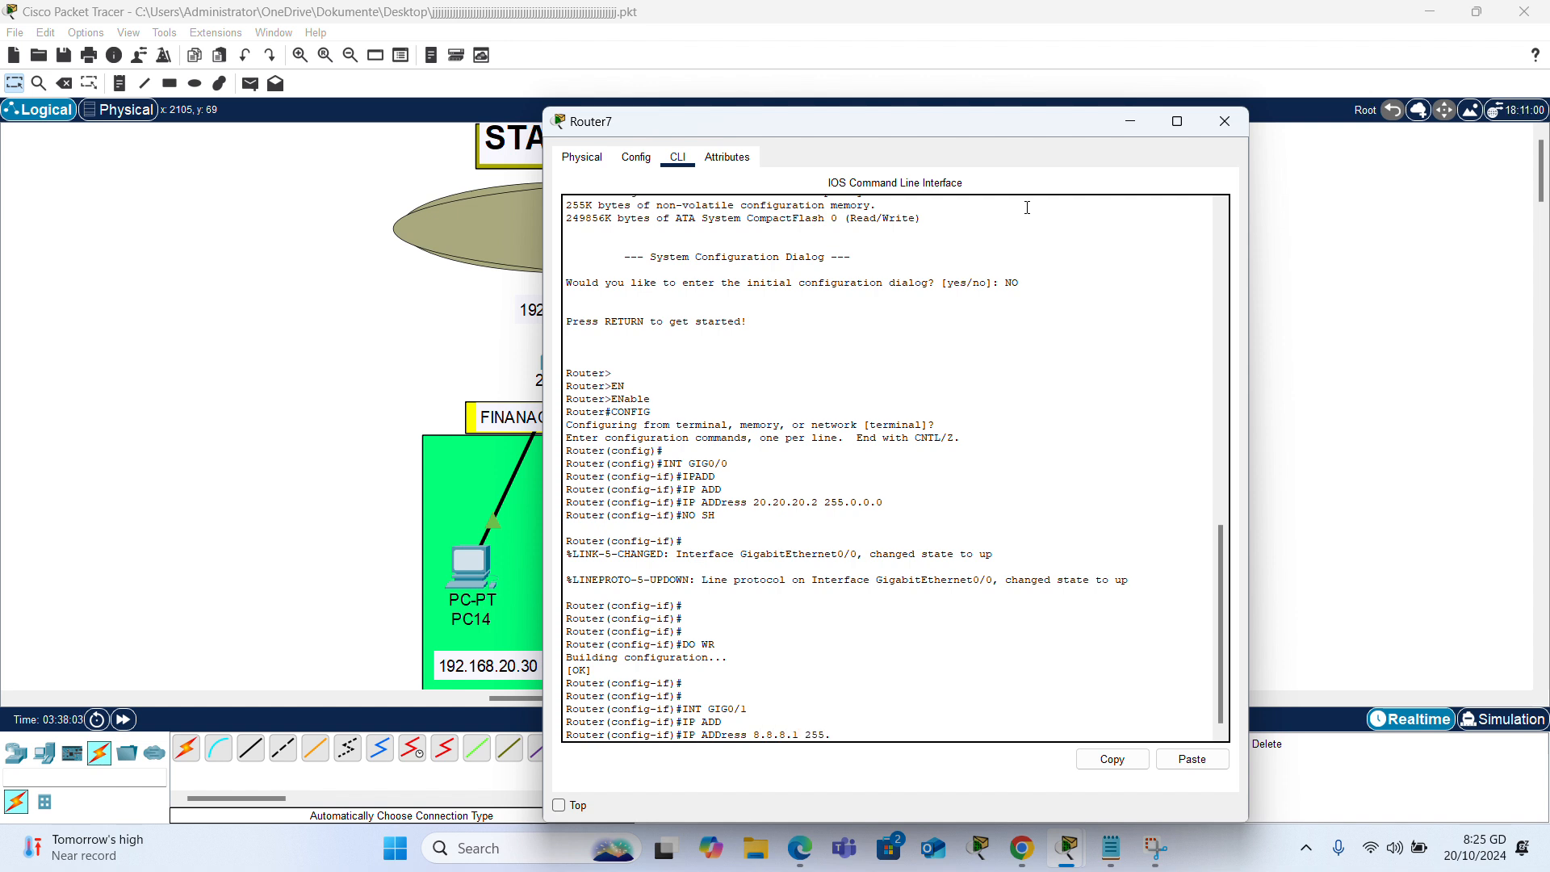
pyautogui.write('255.255.255')
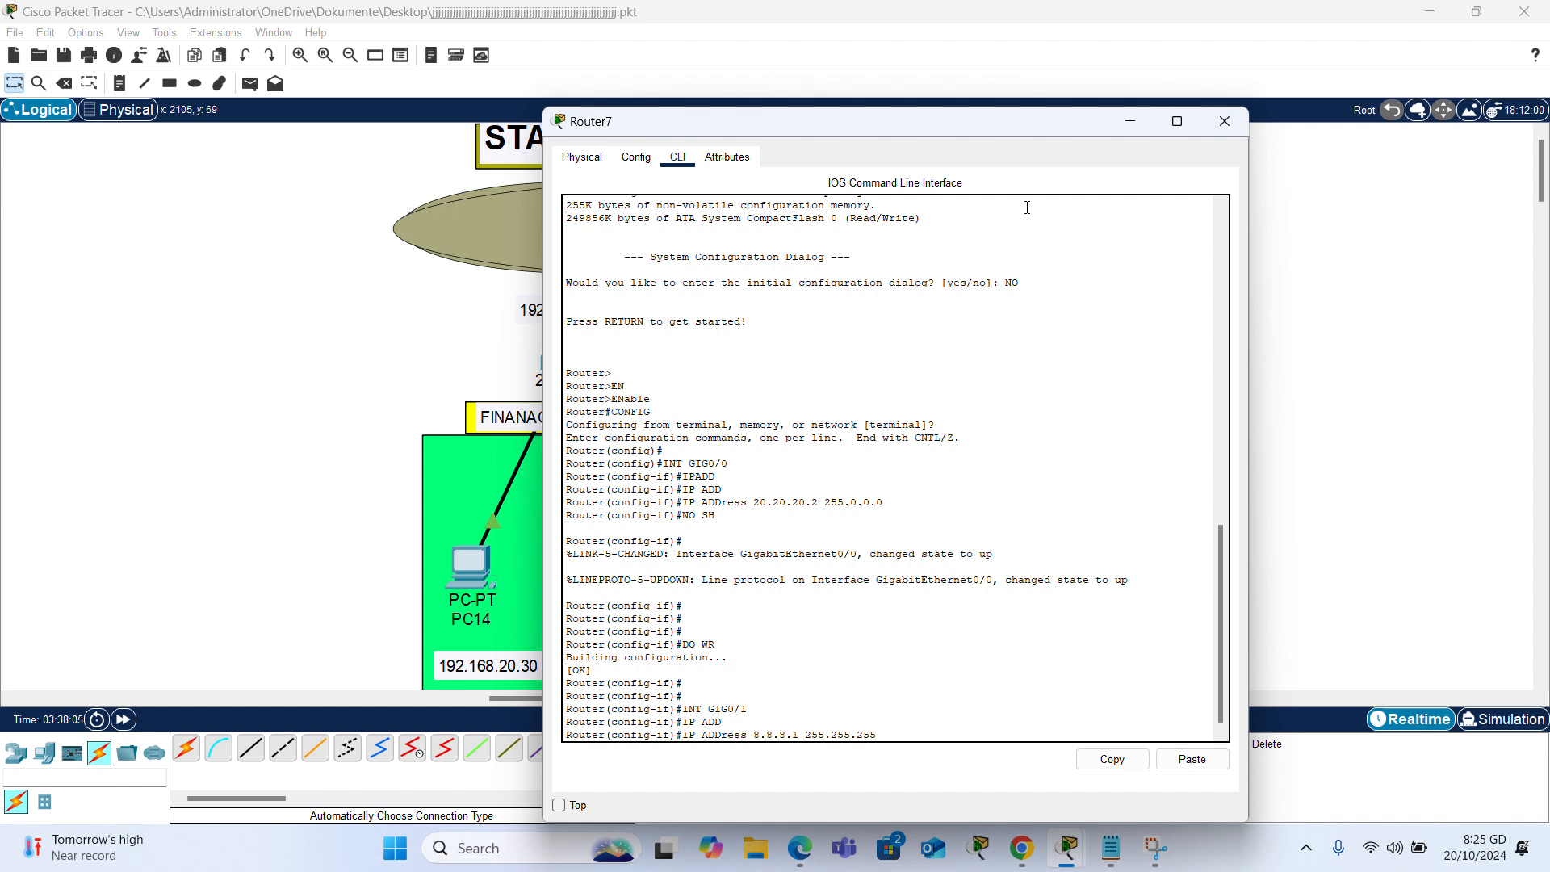
pyautogui.write('0')
pyautogui.press('Return')
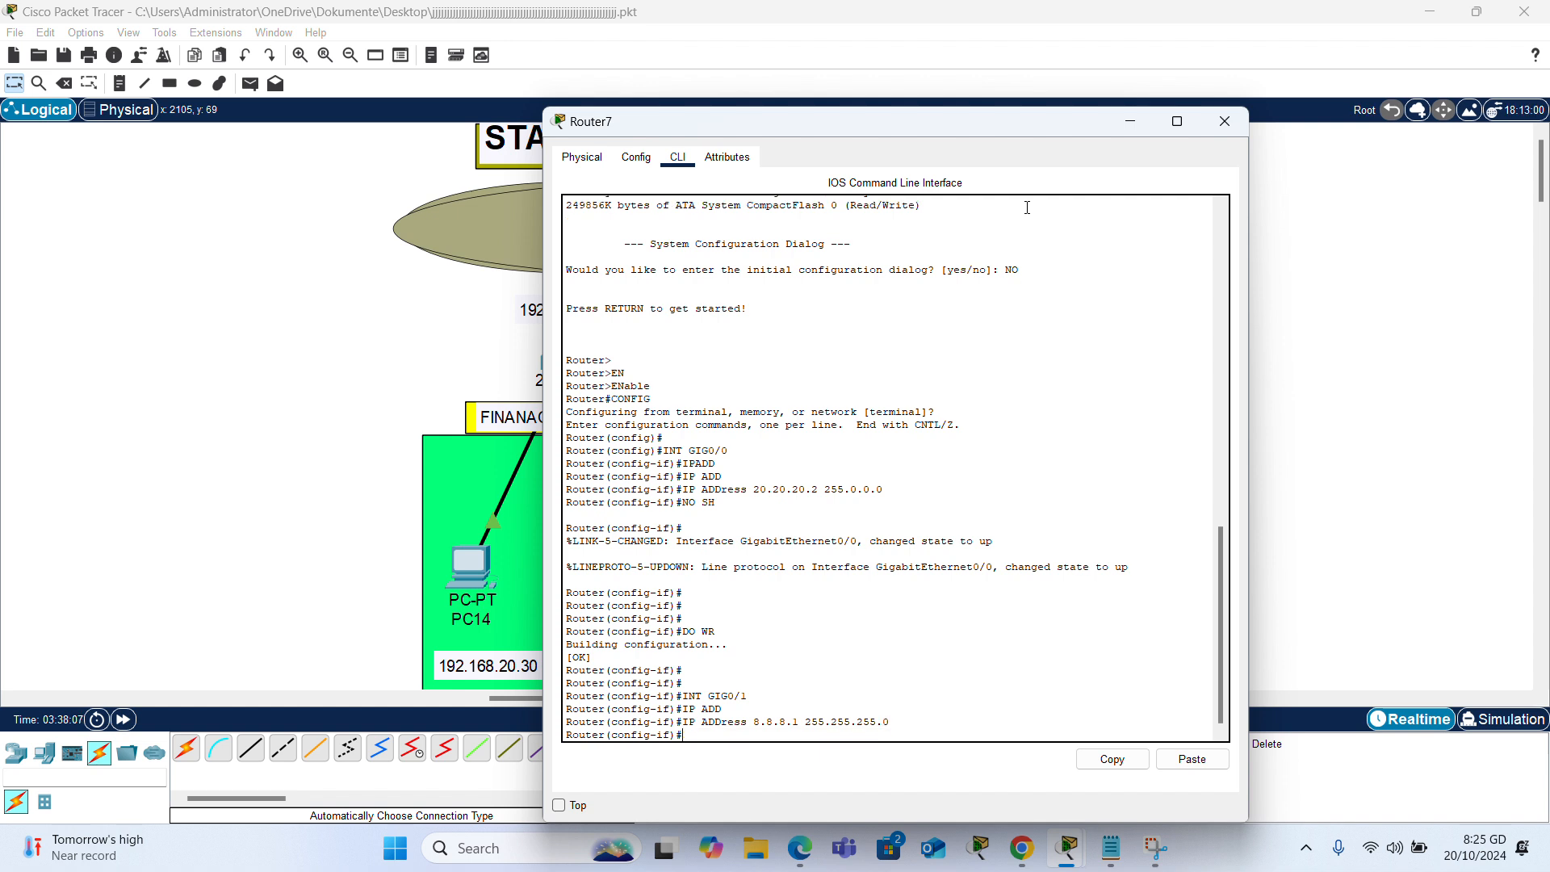
# Bring up Router7's GIG0/1 interface with the no shutdown command.
pyautogui.write('no sh')
pyautogui.press('Return')
pyautogui.press('Return')
pyautogui.press('Return')
pyautogui.press('Return')
pyautogui.press('Return')
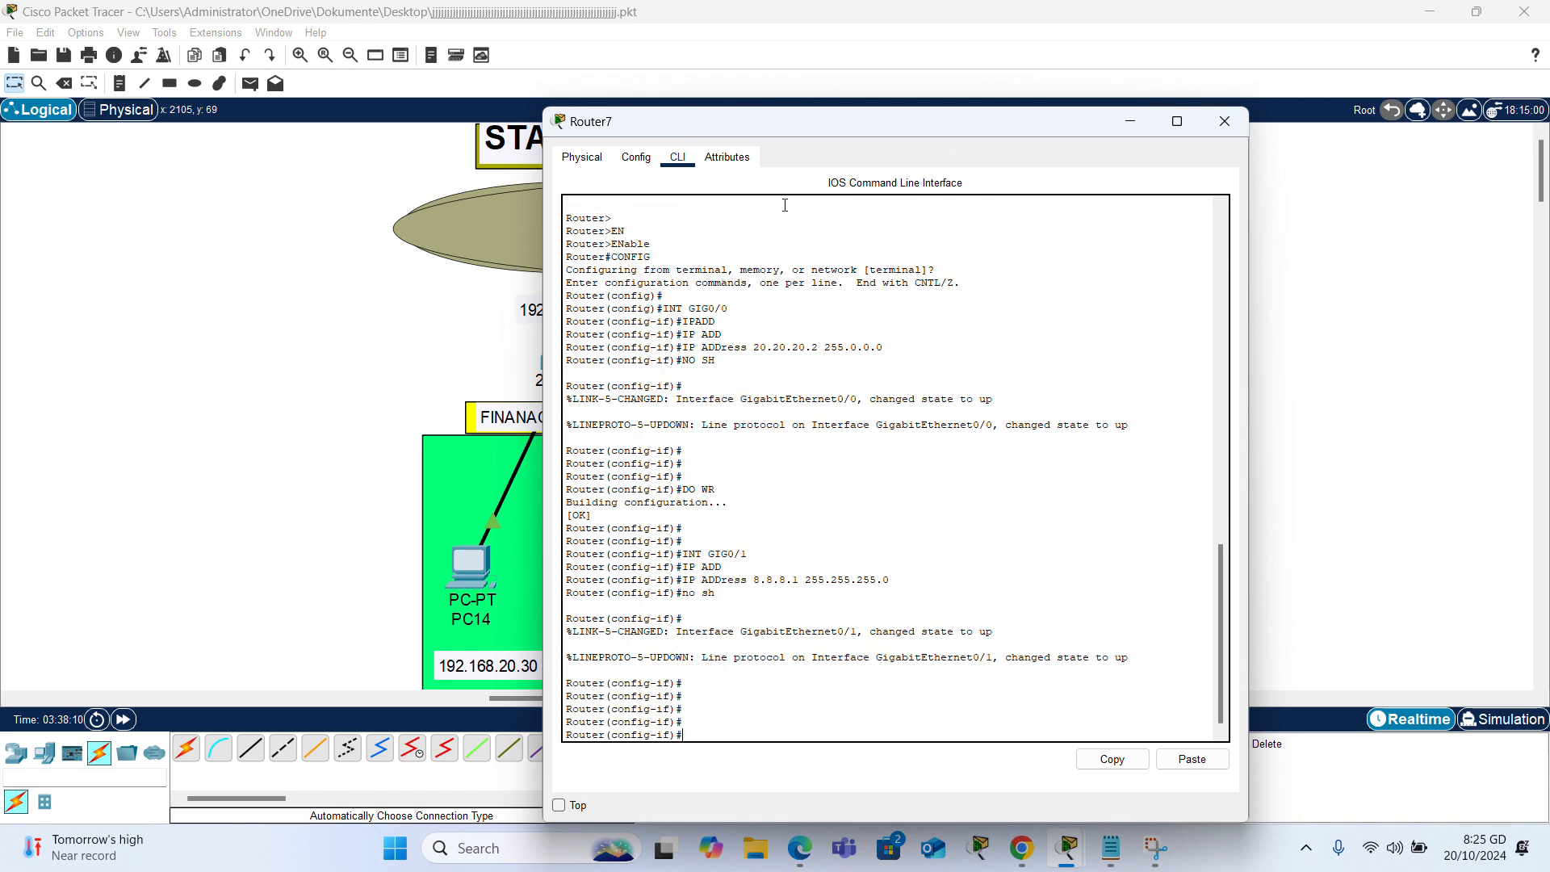
# Close Router7's window and give PC14 the static IPv4 address 192.168.20.30 with subnet mask 255.255.255.0.
pyautogui.click(1243, 122)
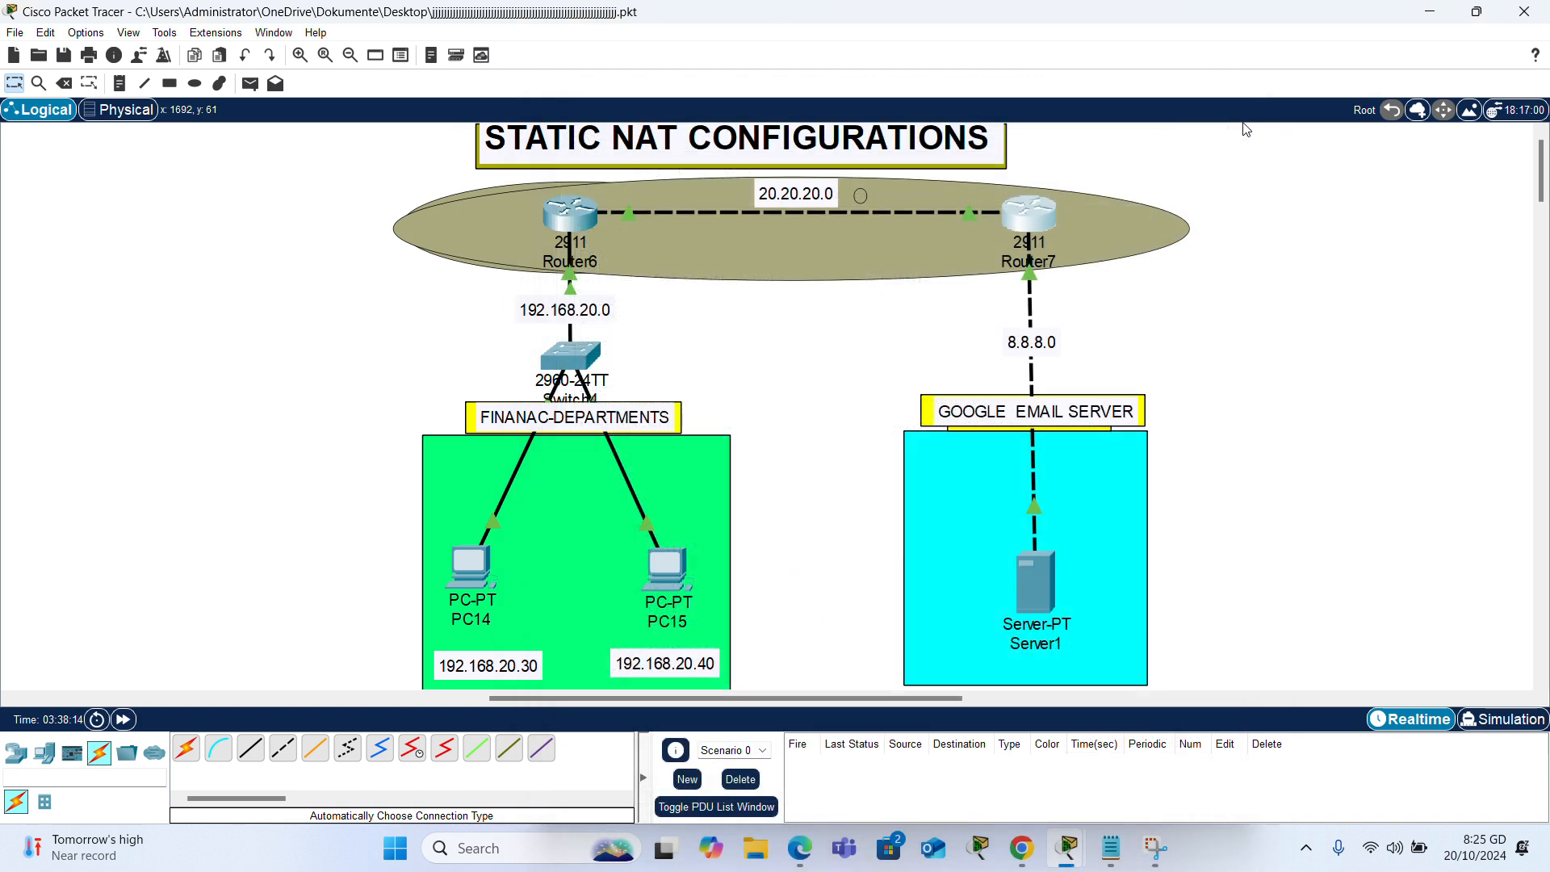
pyautogui.click(476, 575)
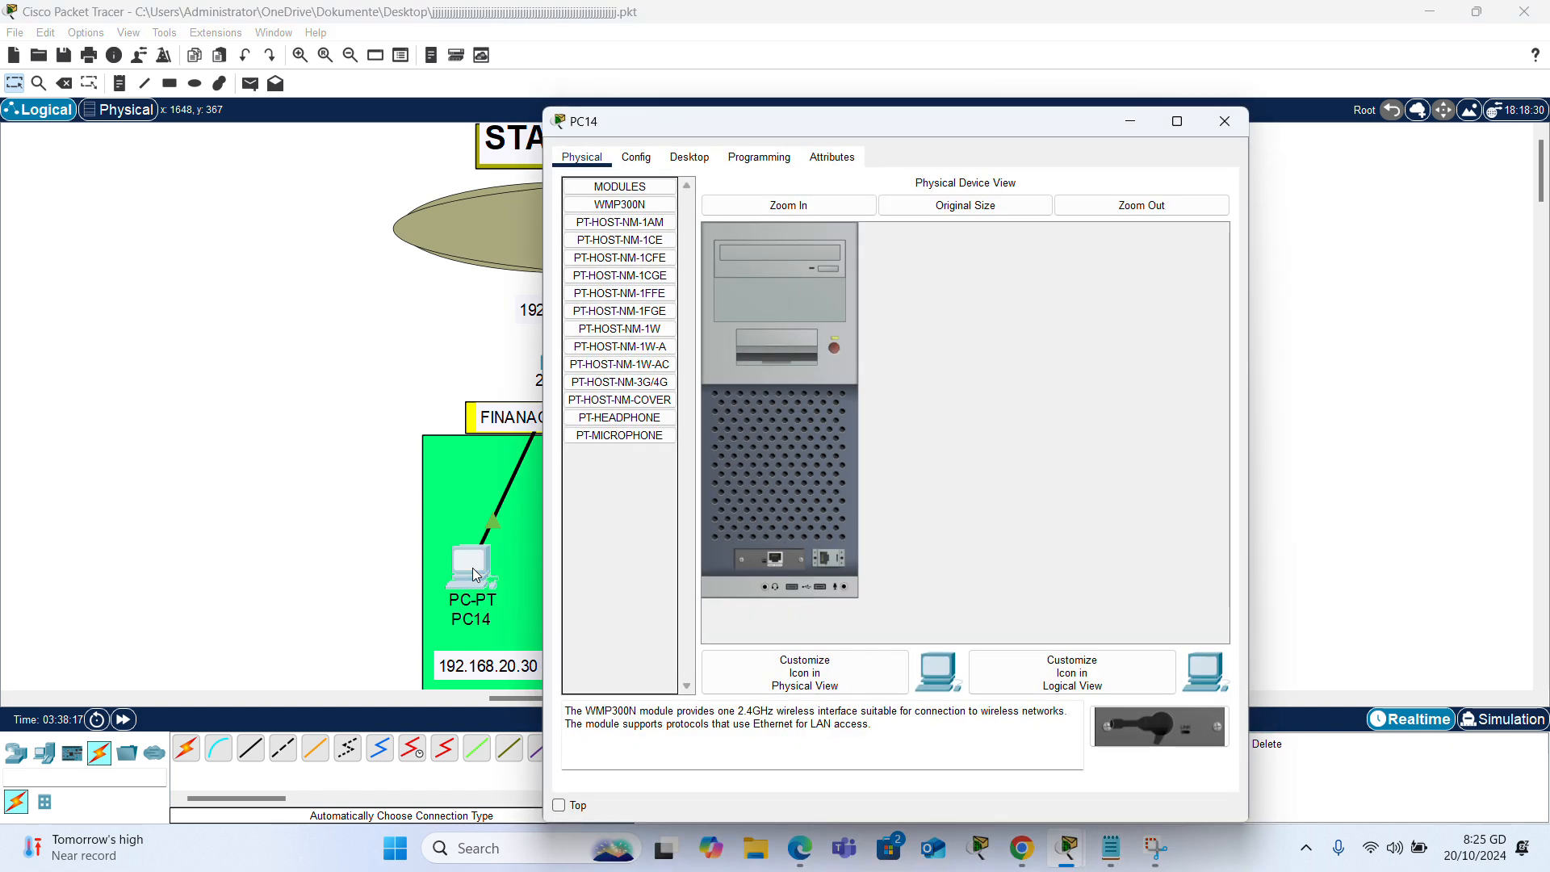
pyautogui.click(692, 159)
pyautogui.click(632, 236)
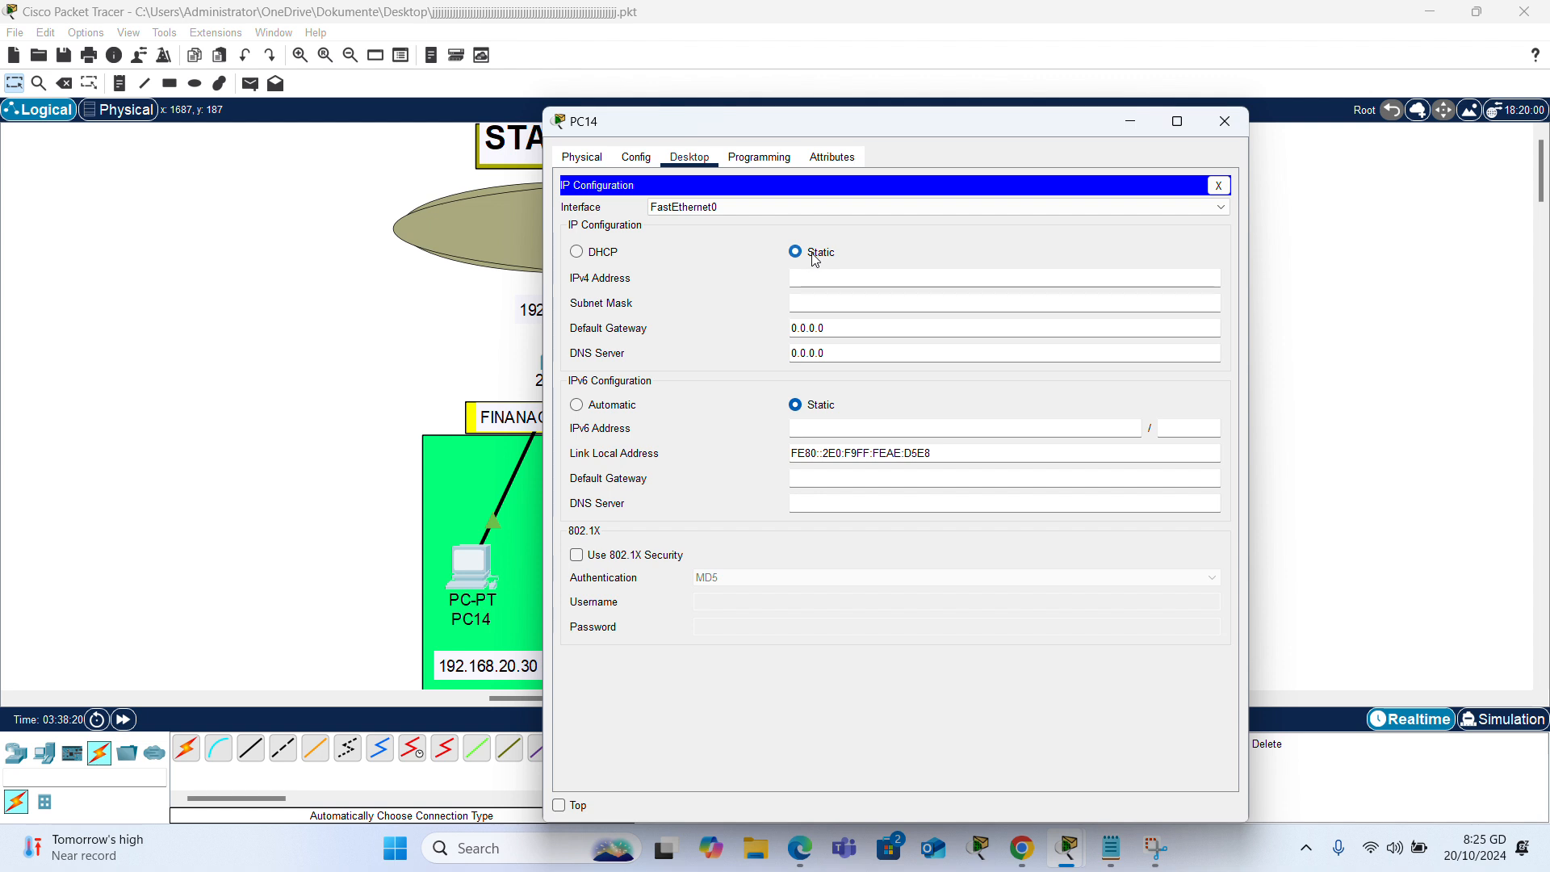
pyautogui.write('192.168.30.')
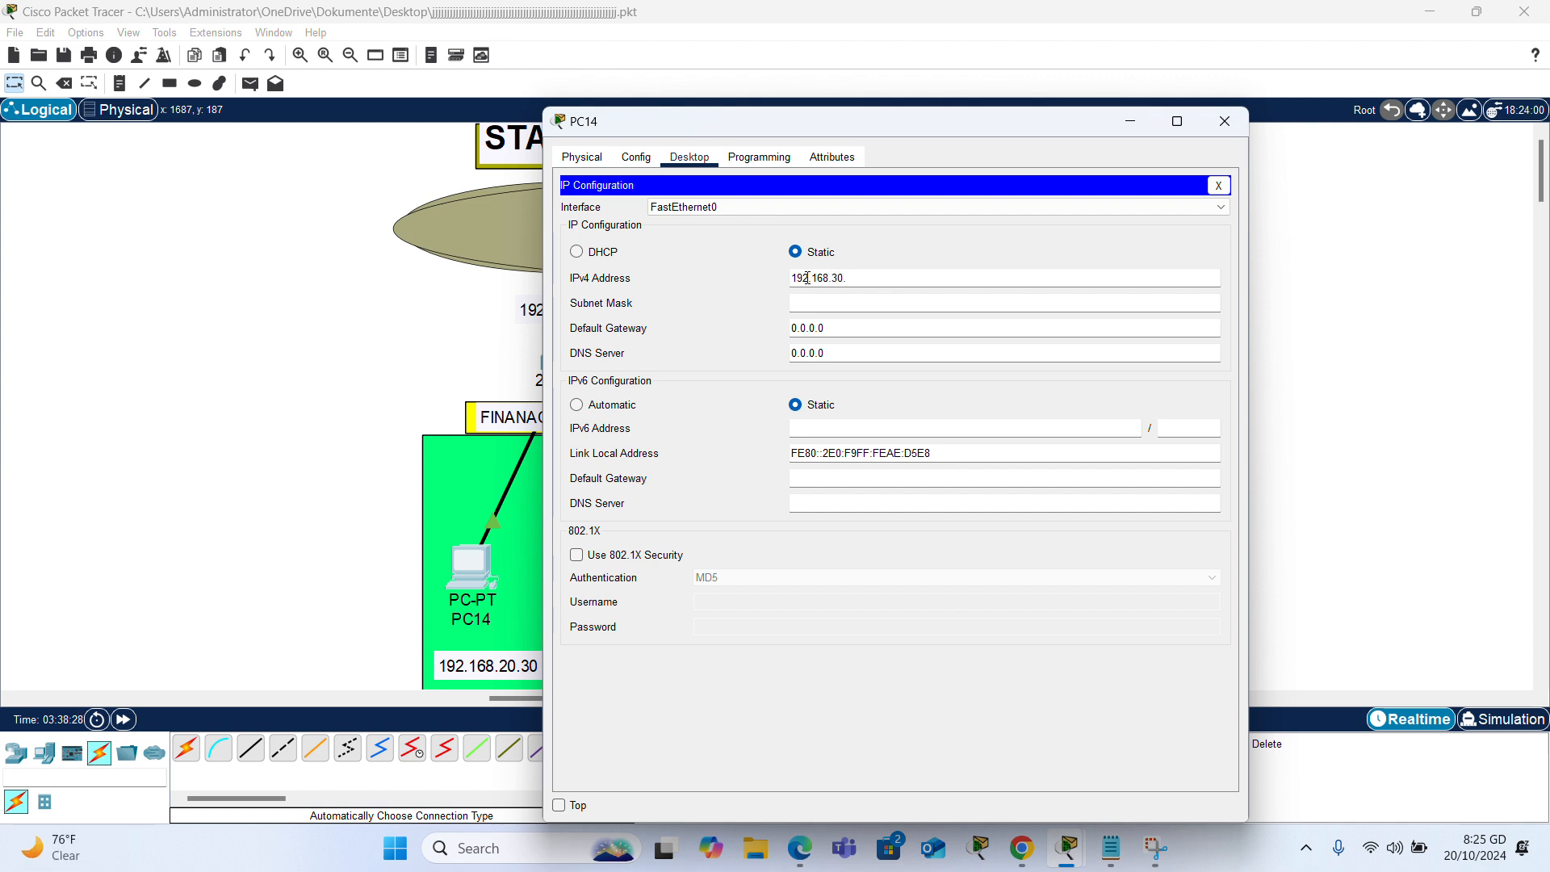
pyautogui.press('BackSpace')
pyautogui.press('BackSpace')
pyautogui.write('20.30')
pyautogui.moveTo(883, 278); pyautogui.dragTo(796, 278)
pyautogui.click(778, 279)
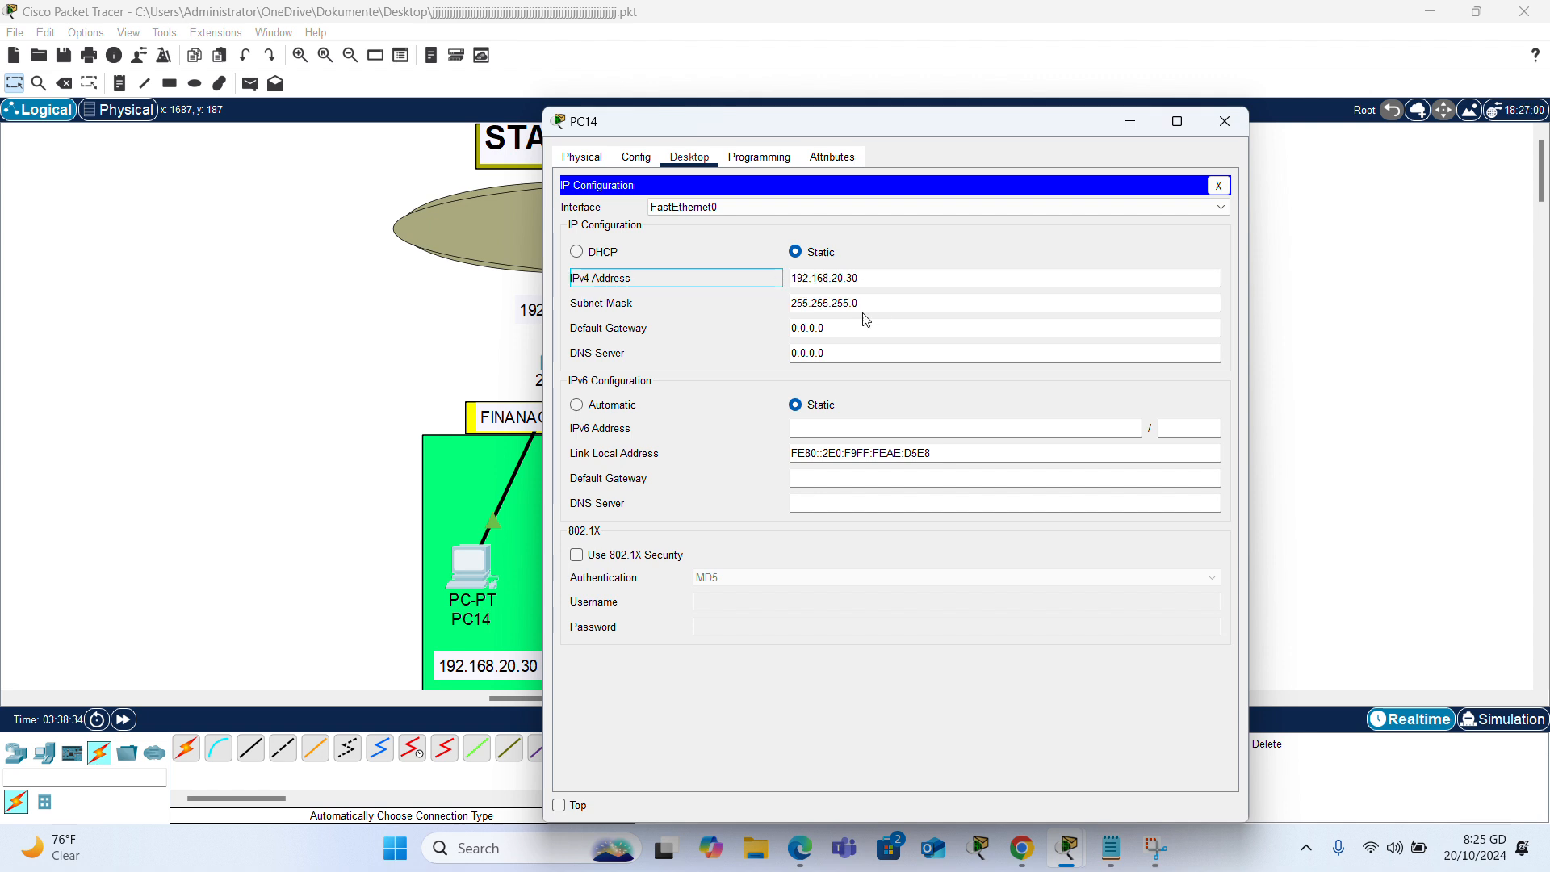
# Set PC14's IPv4 default gateway to 192.168.20.1 and close its window.
pyautogui.click(886, 326)
pyautogui.press('BackSpace')
pyautogui.press('BackSpace')
pyautogui.press('BackSpace')
pyautogui.press('BackSpace')
pyautogui.press('BackSpace')
pyautogui.press('BackSpace')
pyautogui.press('BackSpace')
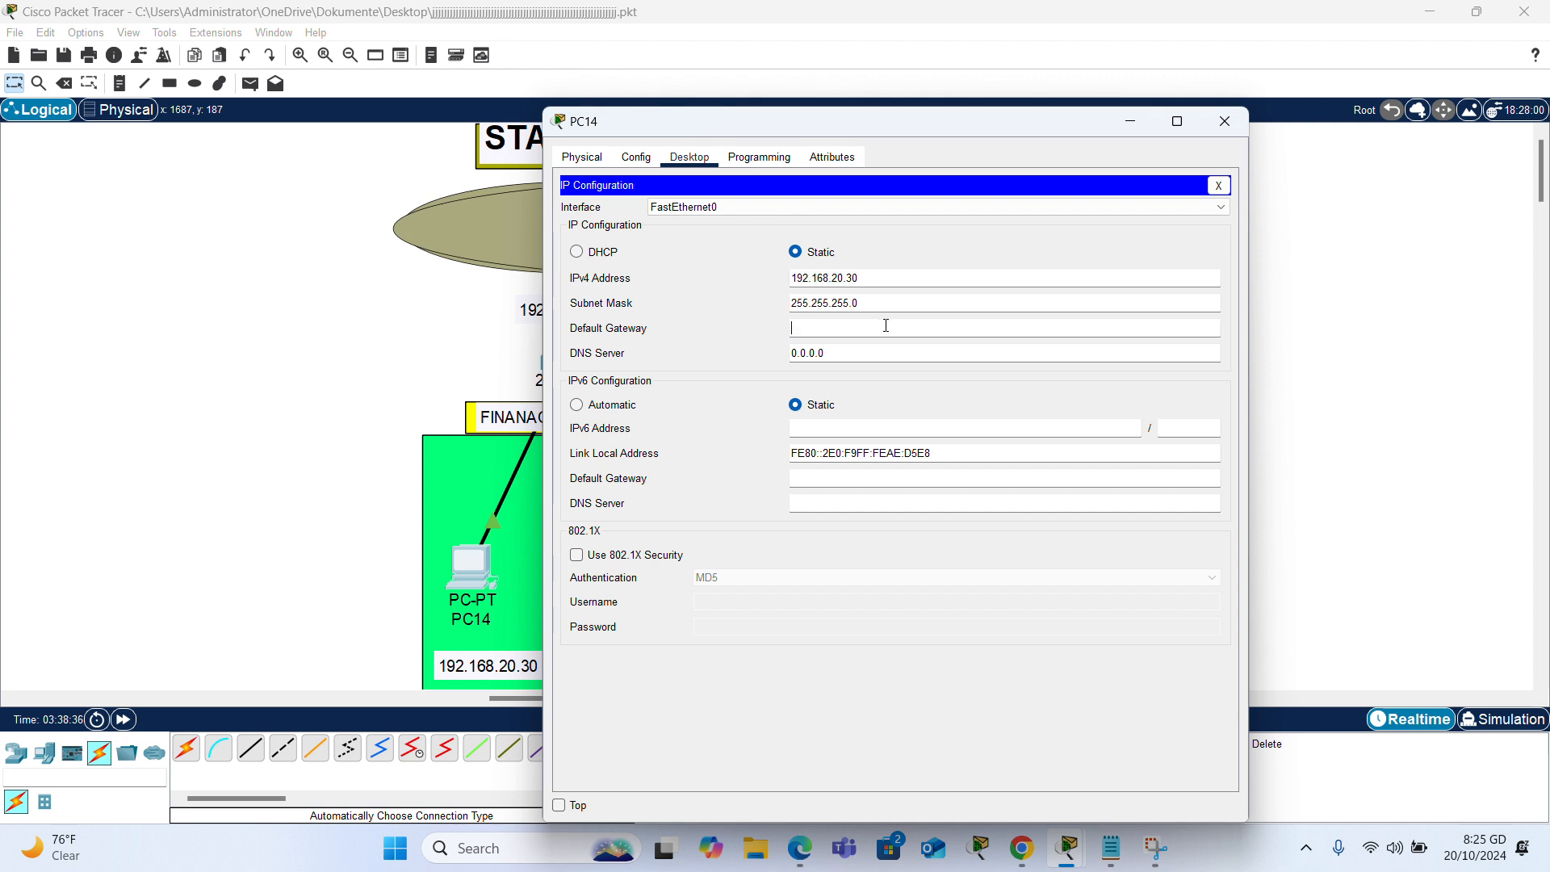
pyautogui.write('192.168.20.30')
pyautogui.press('BackSpace')
pyautogui.press('BackSpace')
pyautogui.write('1')
pyautogui.click(1220, 123)
# Give PC15 the static IPv4 address 192.168.20.40 with subnet mask 255.255.255.0.
pyautogui.click(668, 570)
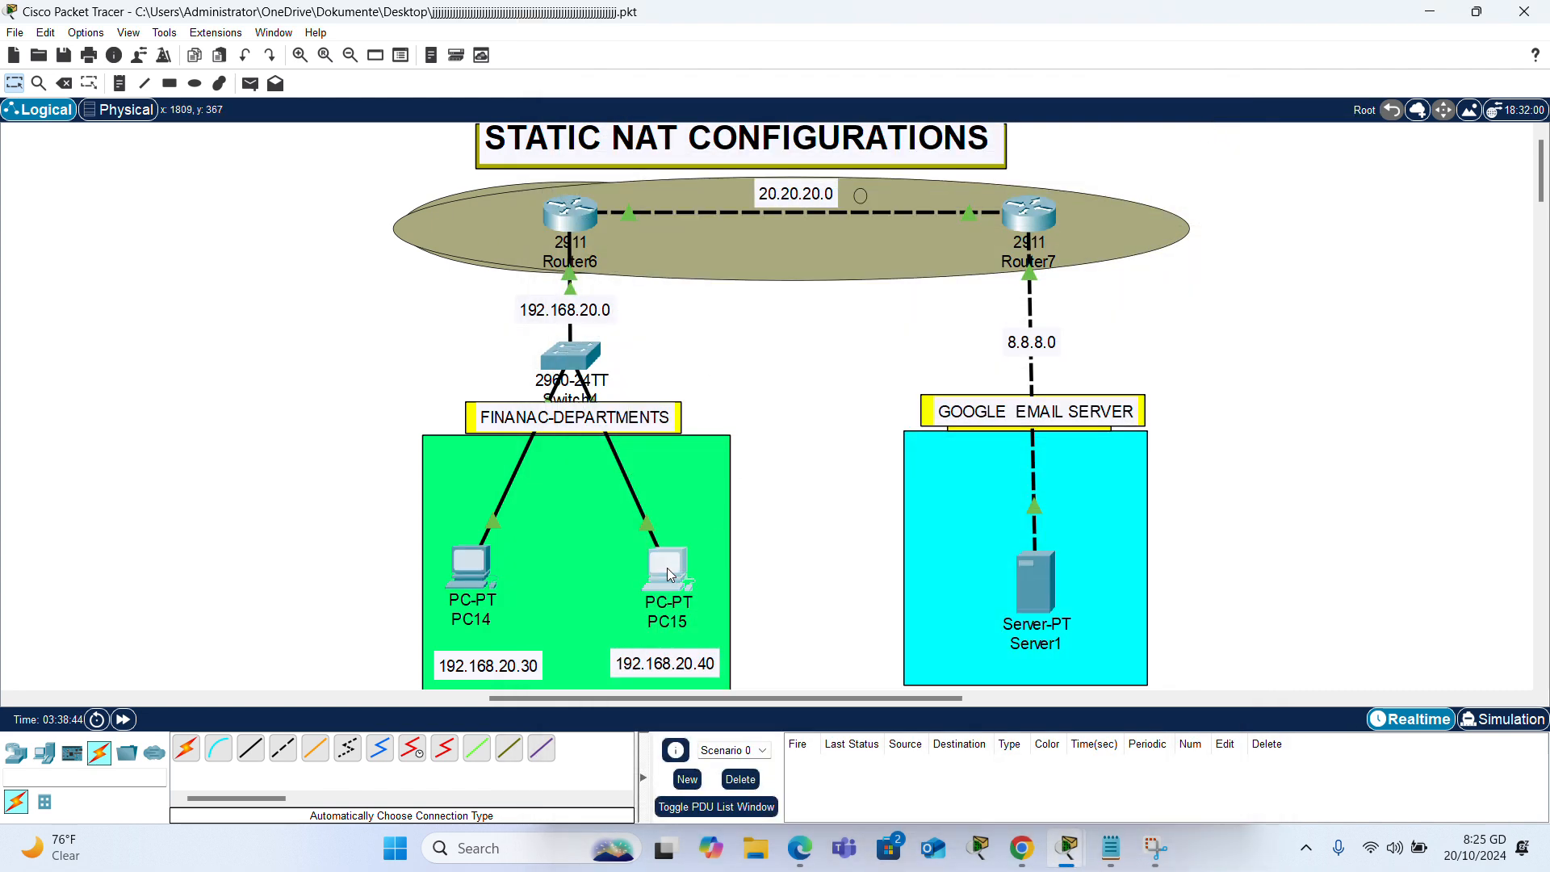
pyautogui.click(689, 156)
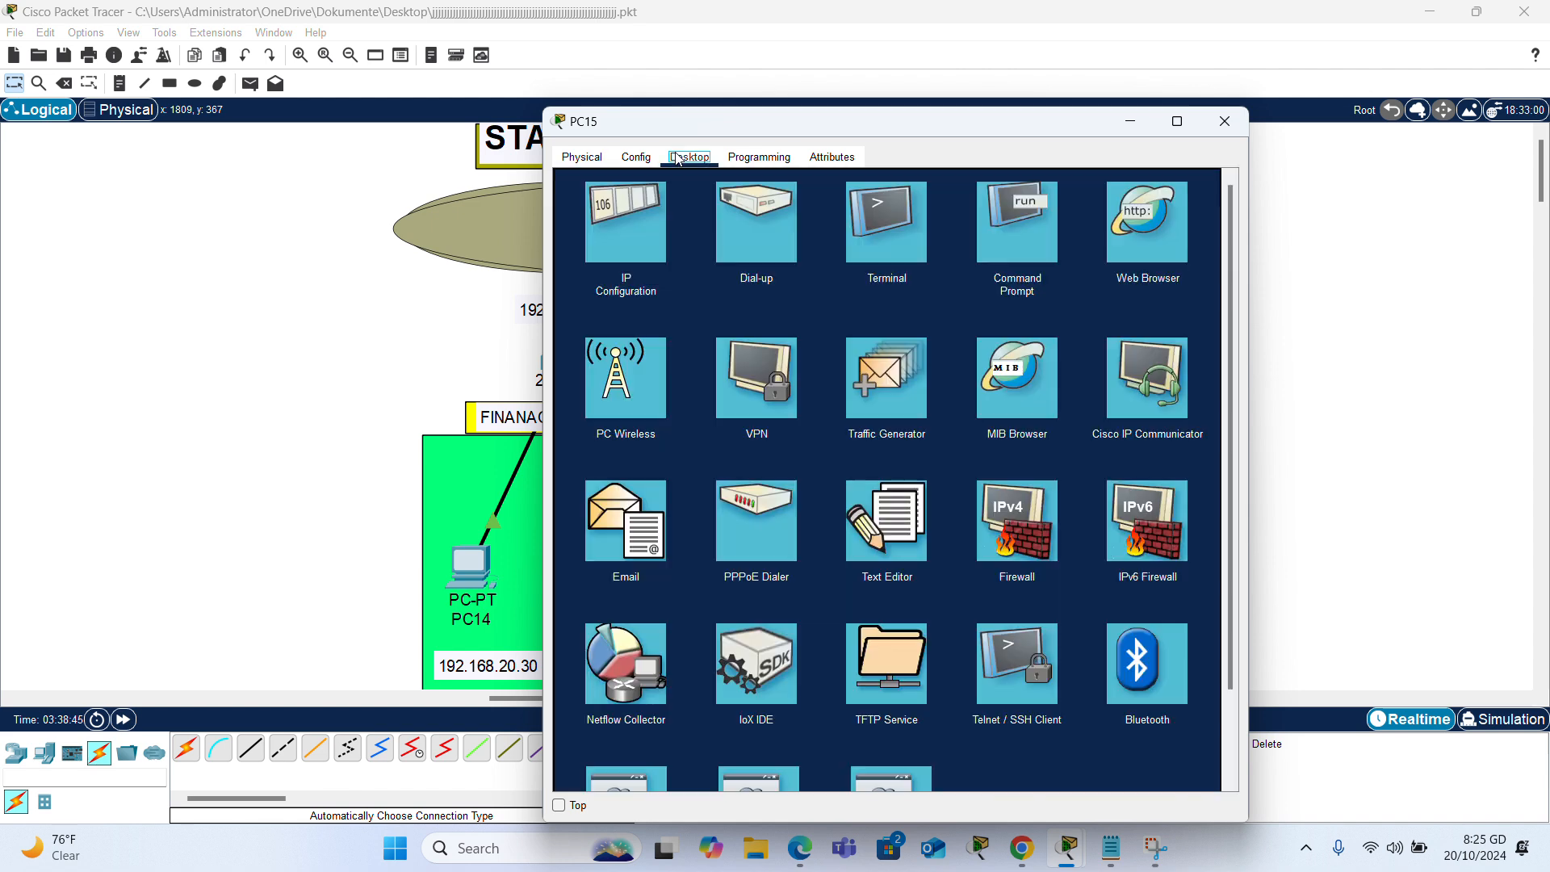
pyautogui.click(632, 215)
pyautogui.click(793, 281)
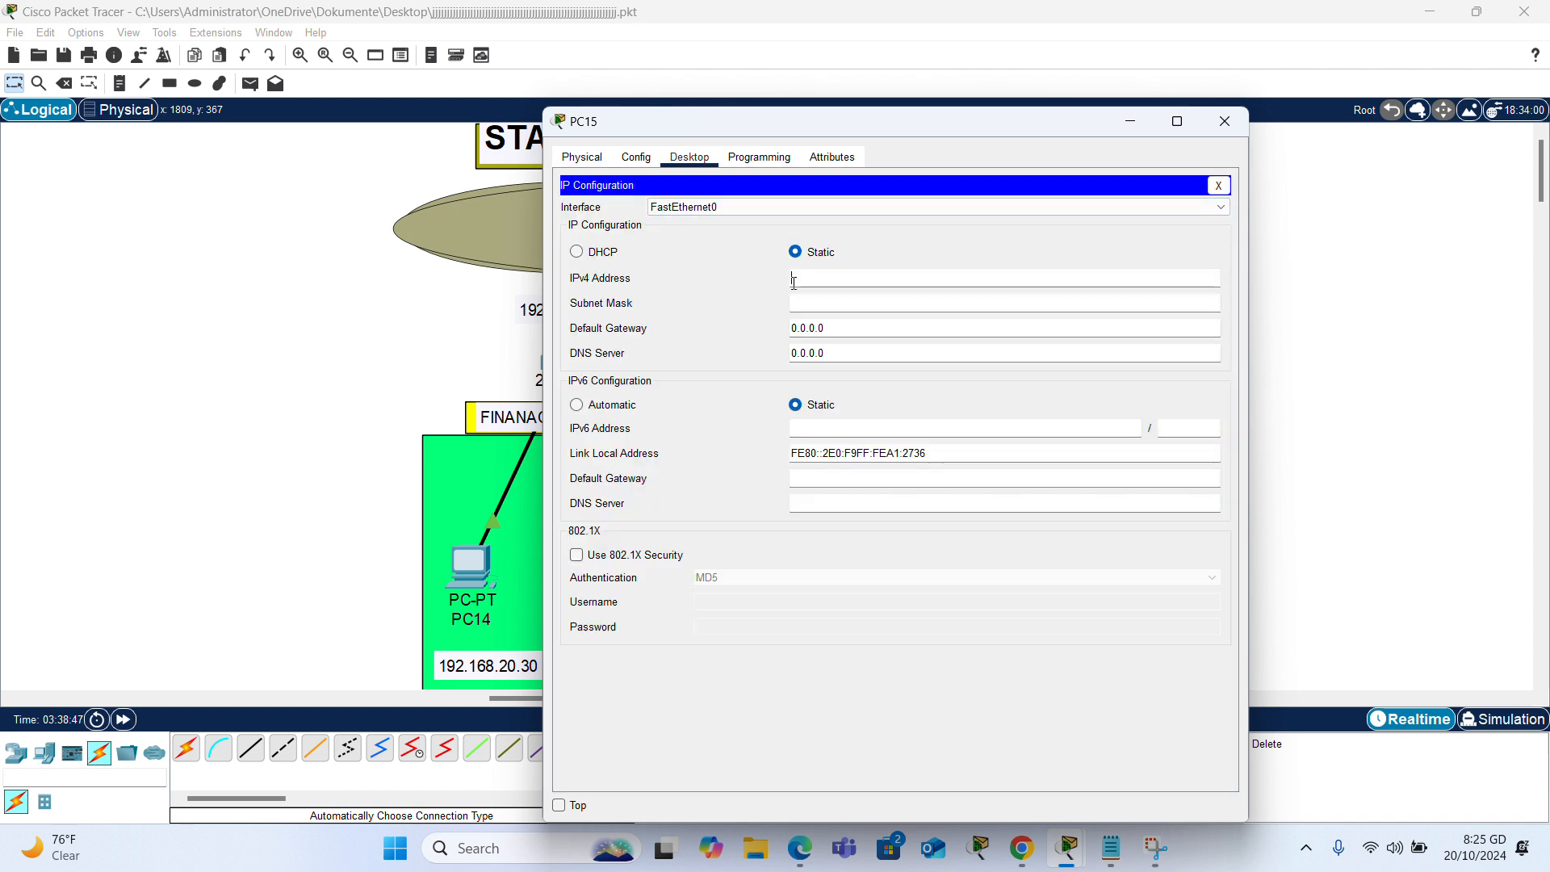
pyautogui.write('192.168.20.30')
pyautogui.press('BackSpace')
pyautogui.press('BackSpace')
pyautogui.write('40')
pyautogui.click(823, 301)
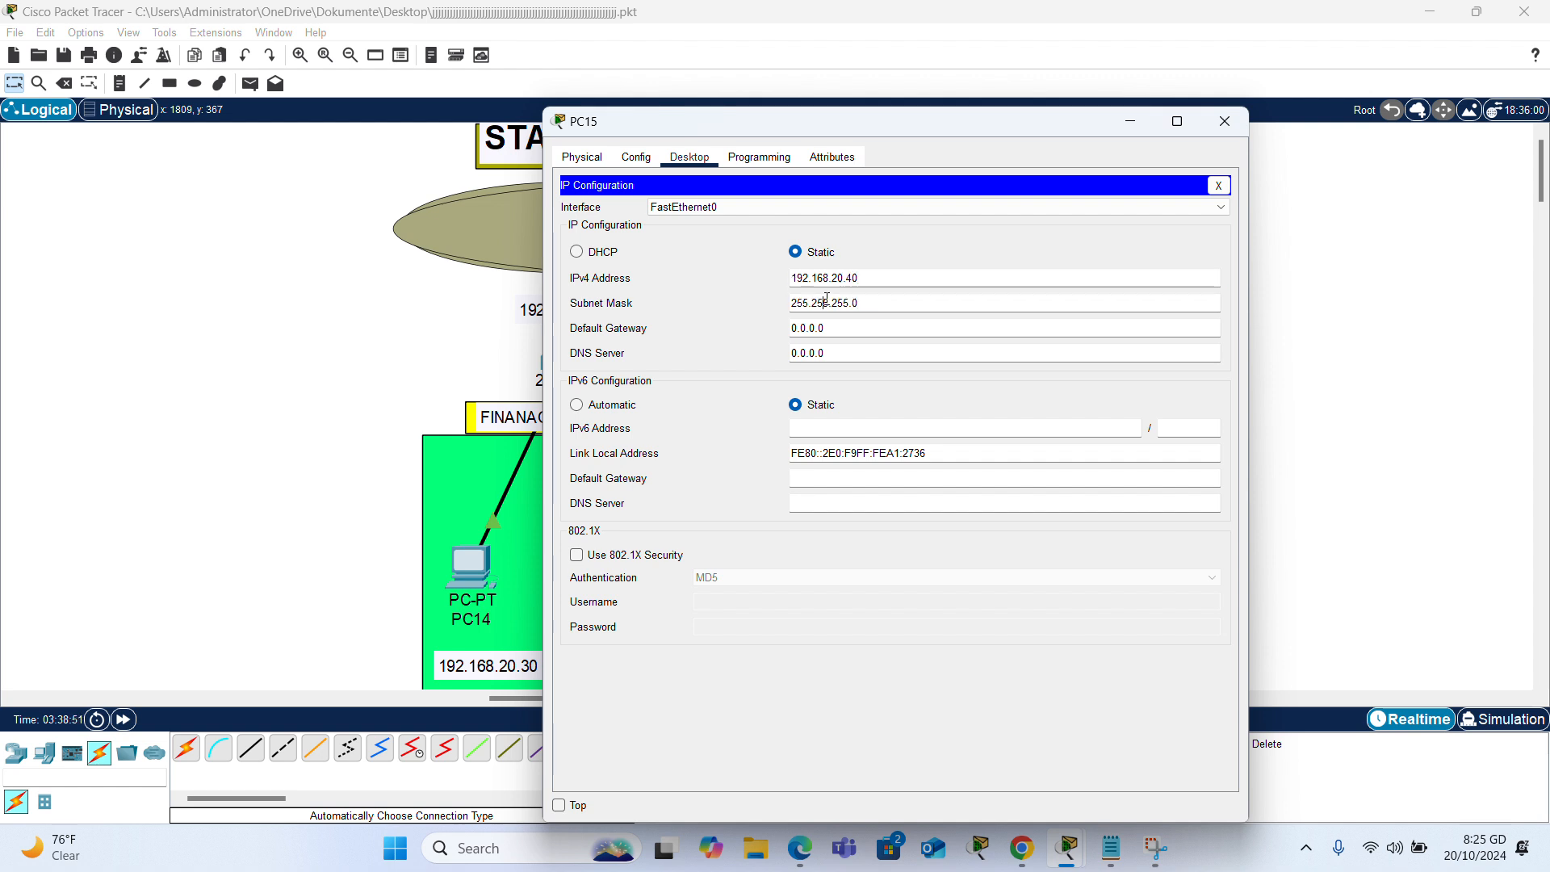
# Set PC15's IPv4 default gateway to 192.168.20.1 and close its window.
pyautogui.click(857, 325)
pyautogui.press('BackSpace')
pyautogui.press('BackSpace')
pyautogui.press('BackSpace')
pyautogui.press('BackSpace')
pyautogui.press('BackSpace')
pyautogui.press('BackSpace')
pyautogui.press('BackSpace')
pyautogui.write('192.168.20.3')
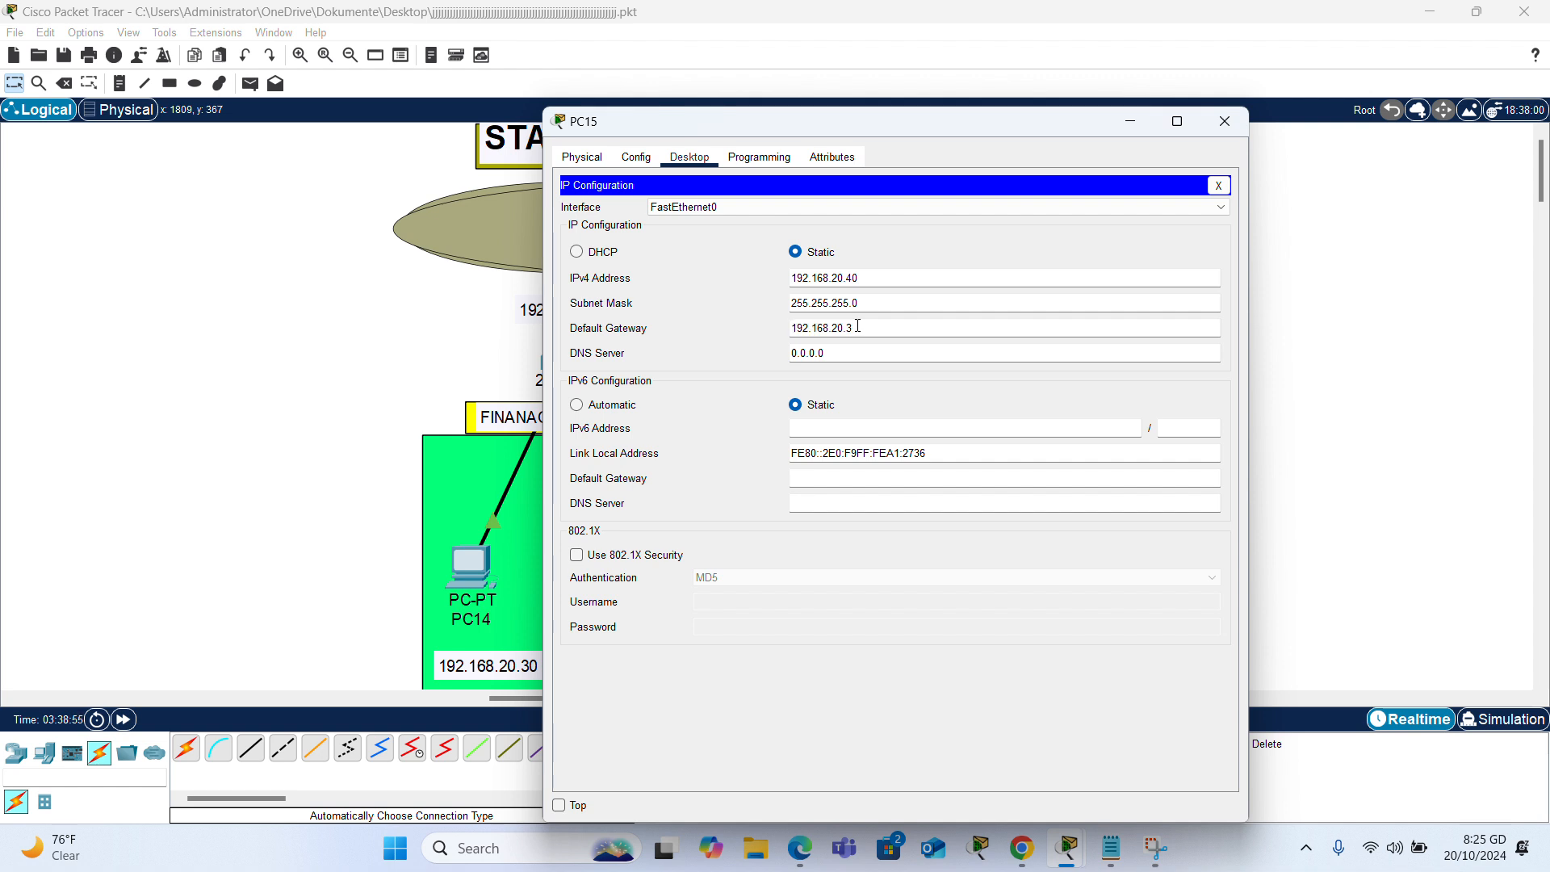
pyautogui.press('BackSpace')
pyautogui.write('1')
pyautogui.click(886, 325)
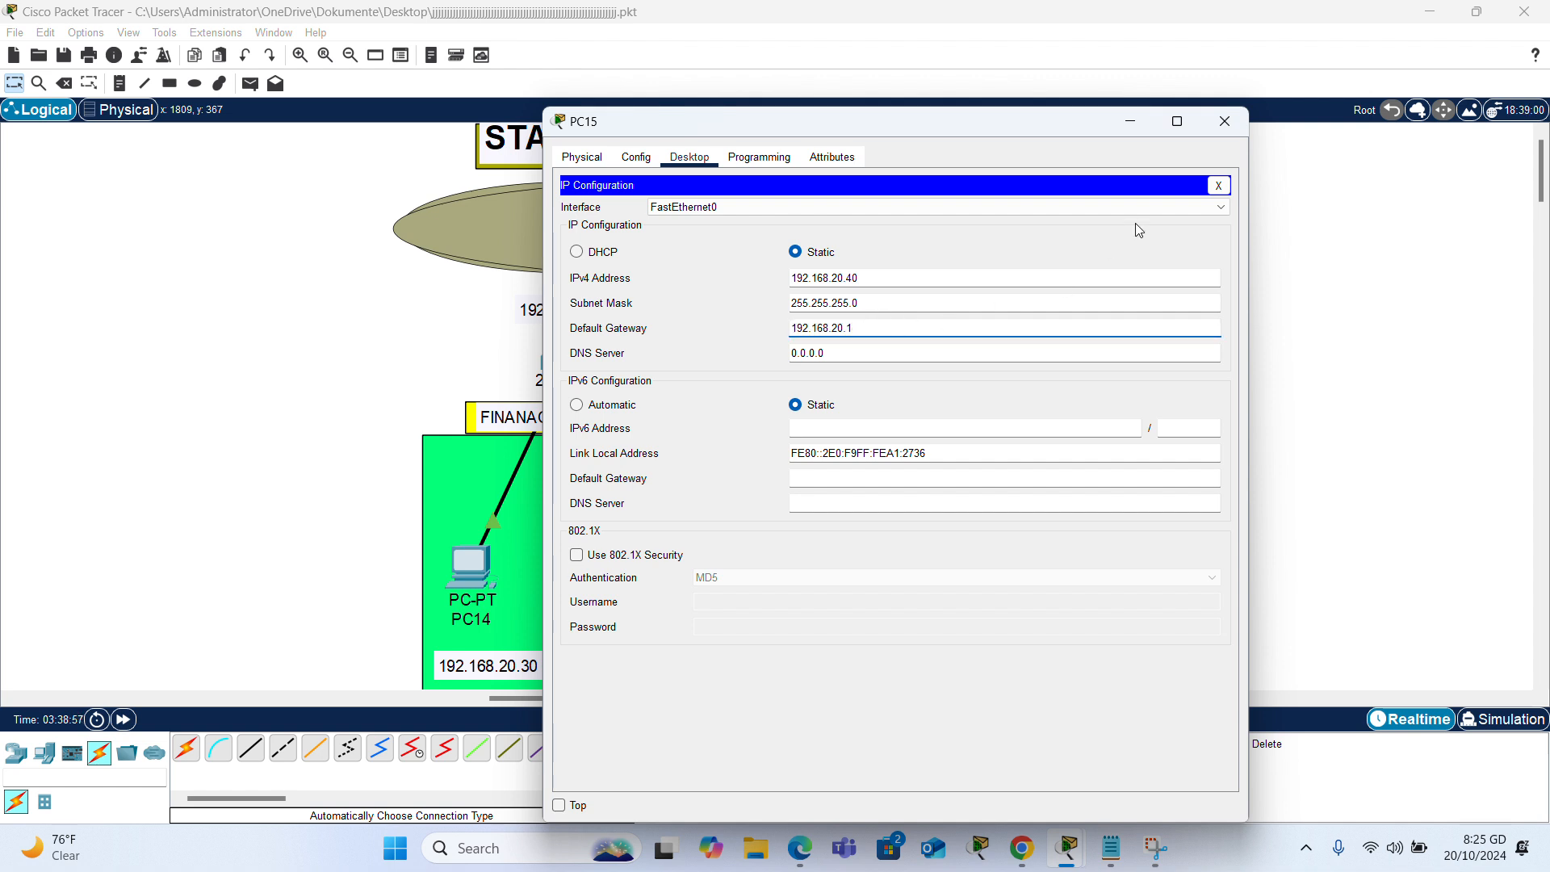
pyautogui.click(1225, 123)
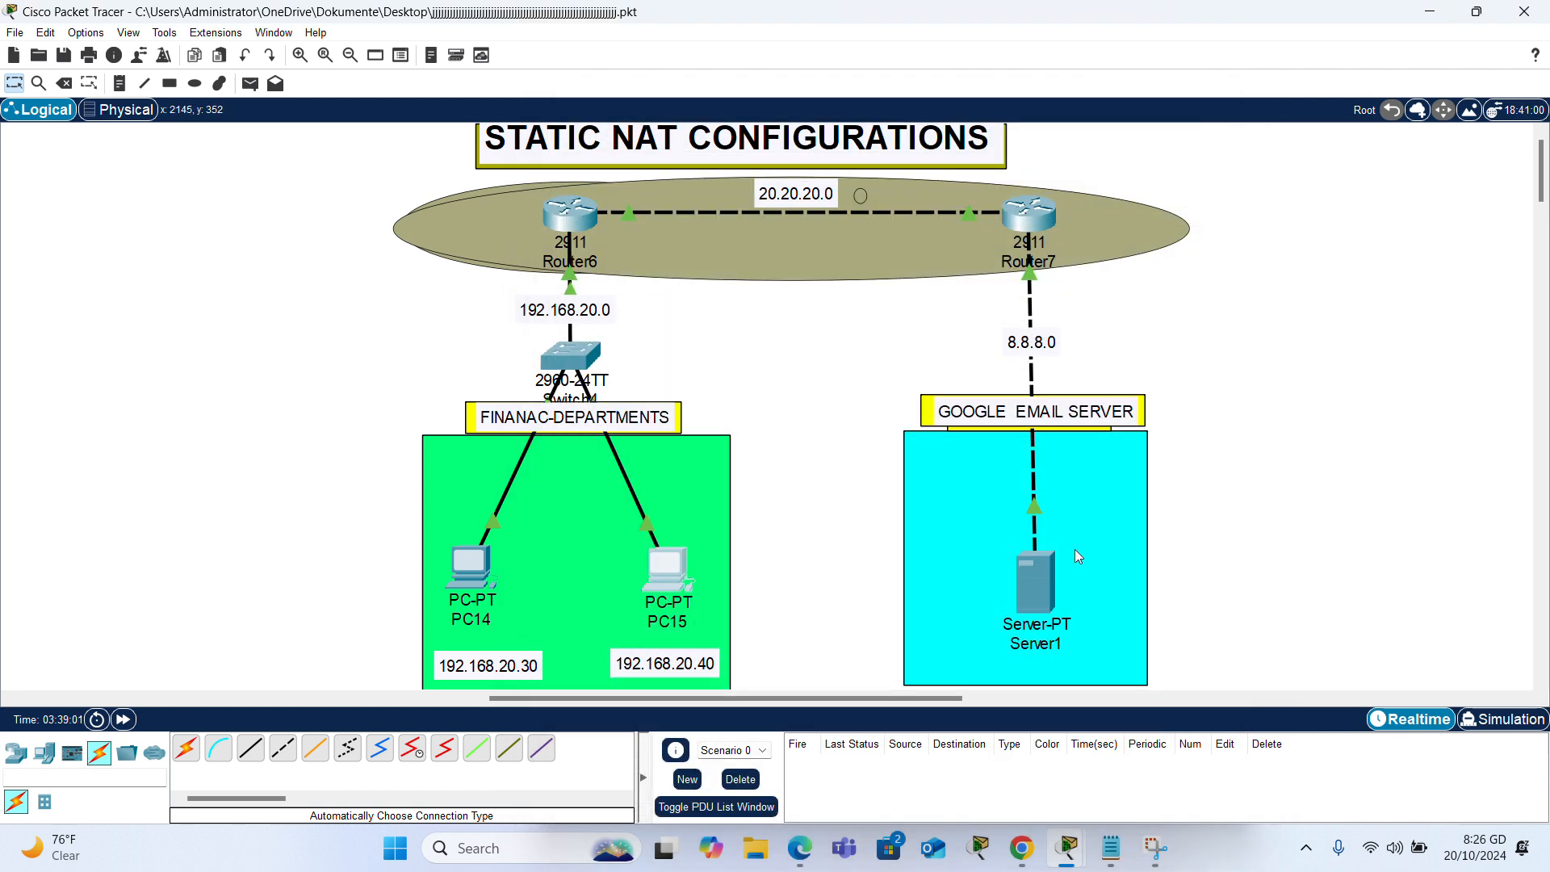
# Give Server1 the static IPv4 address 8.8.8.8 with the default subnet mask 255.0.0.0.
pyautogui.click(1032, 580)
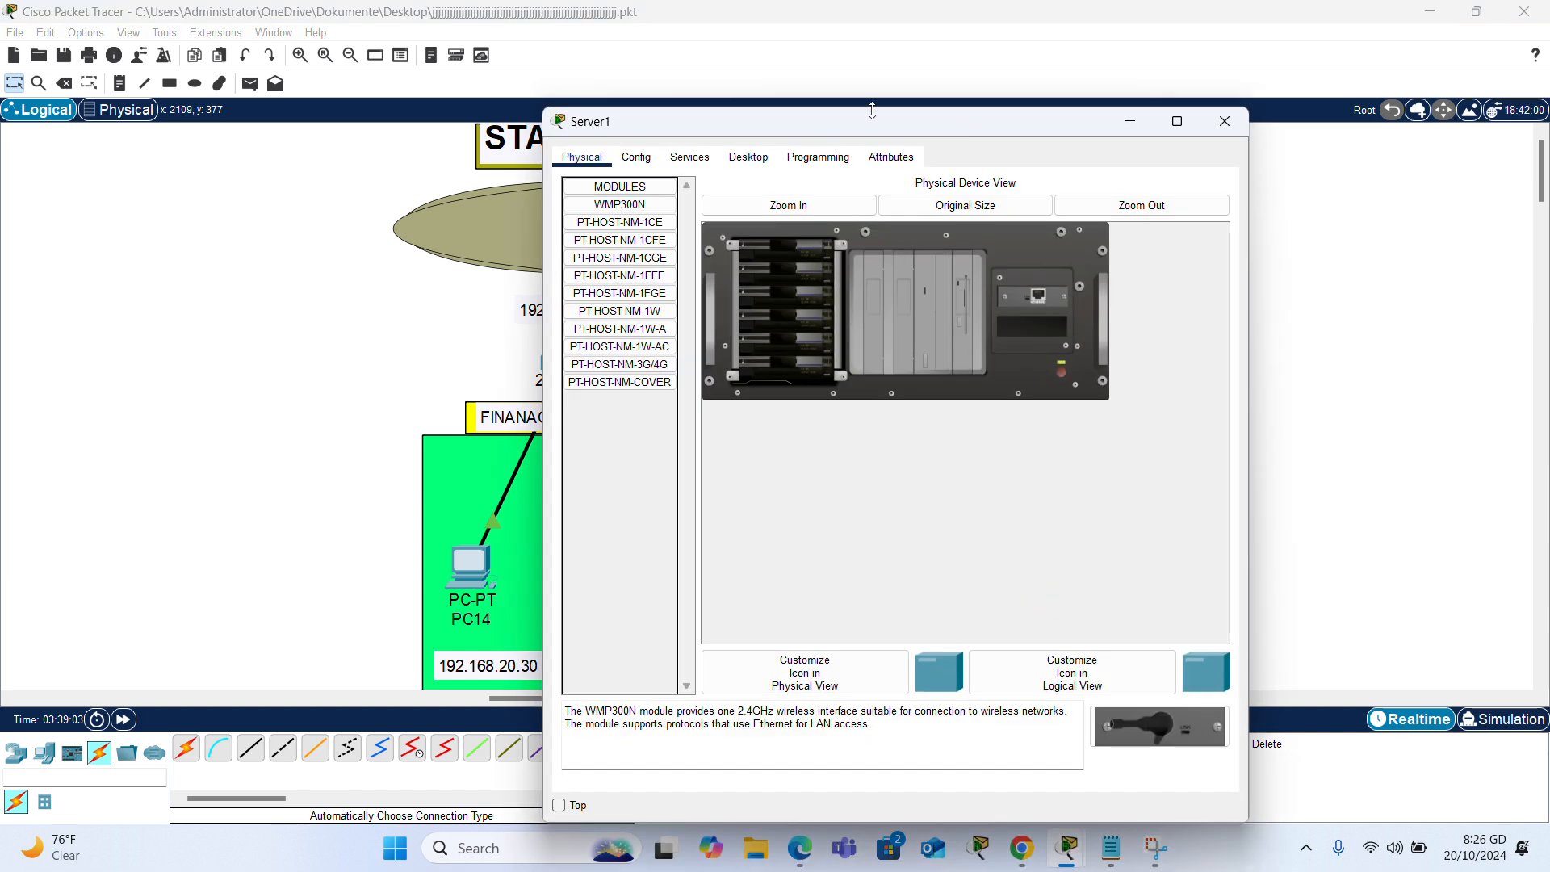
pyautogui.click(749, 157)
pyautogui.click(601, 227)
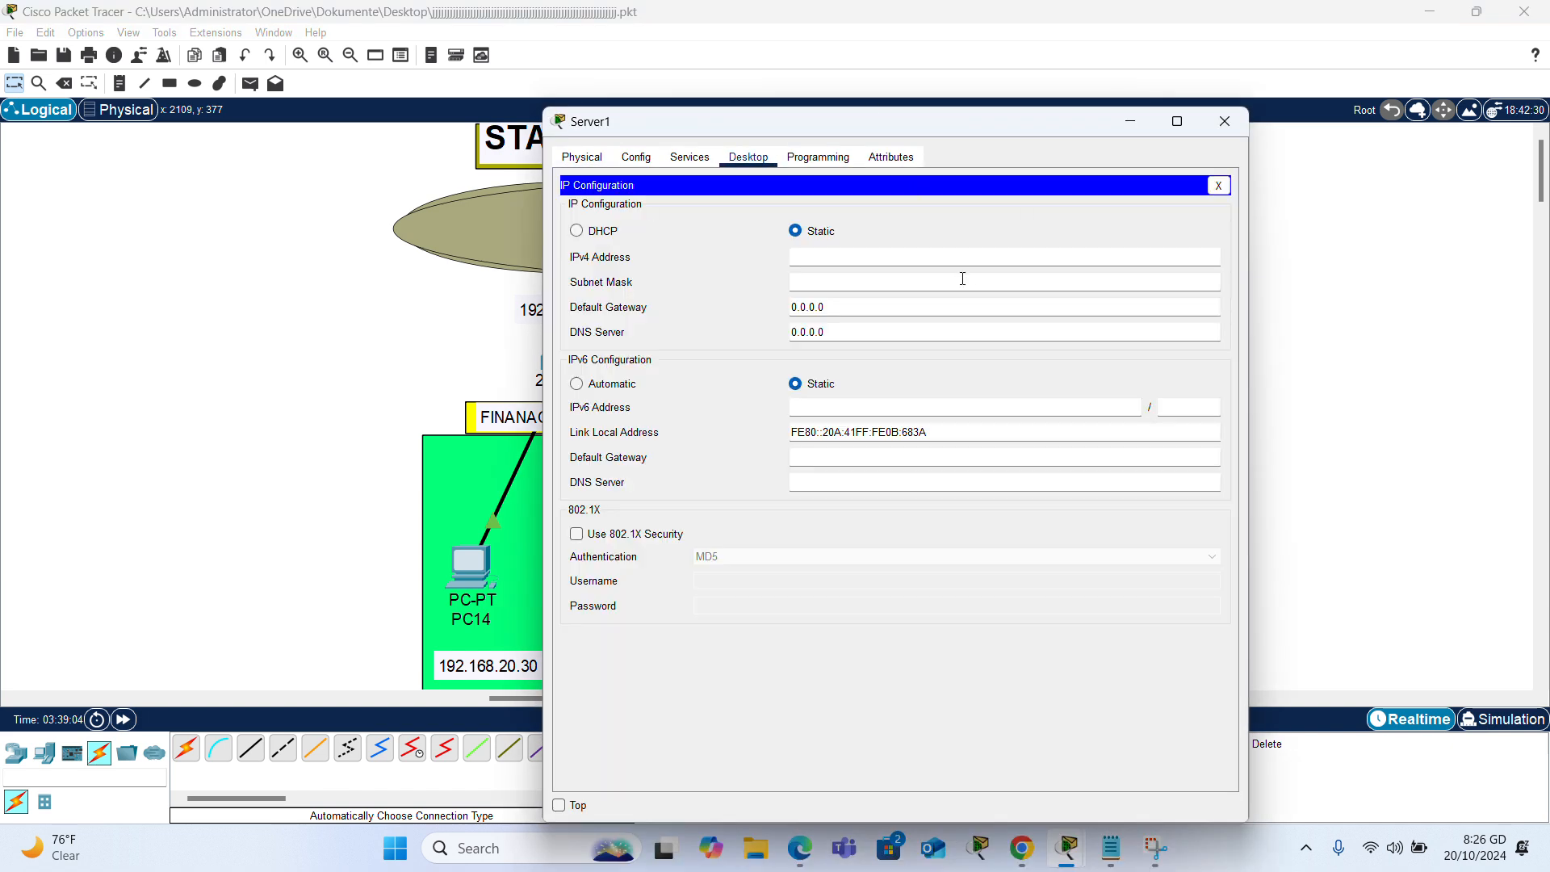
pyautogui.click(919, 258)
pyautogui.write('8.')
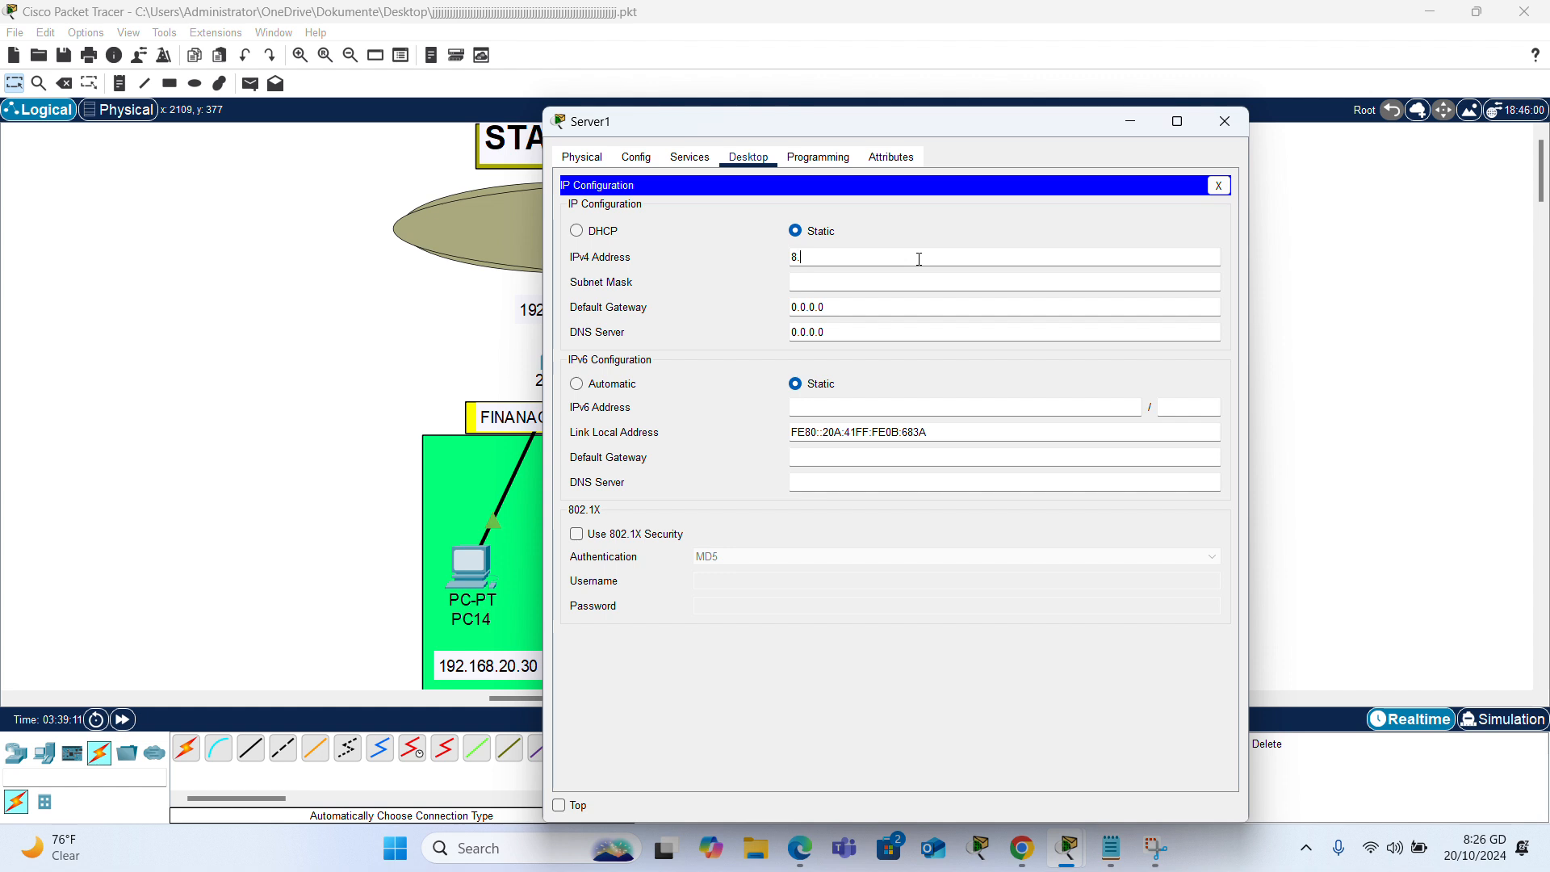
pyautogui.write('8.8.8')
pyautogui.click(879, 276)
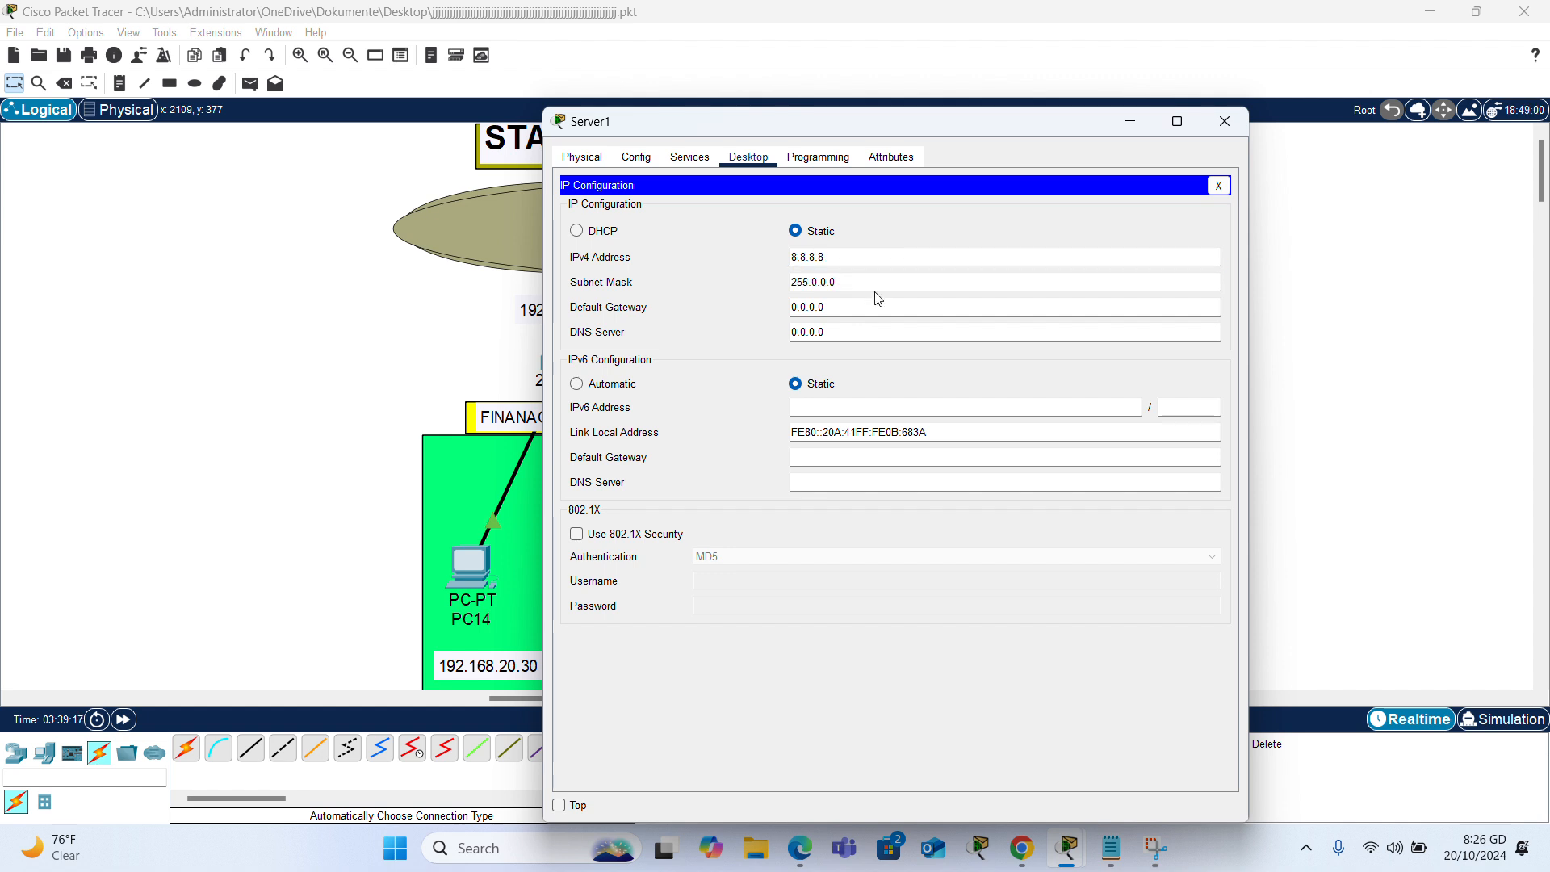
# Set Server1's IPv4 default gateway to 8.8.8.1 and close its window.
pyautogui.click(862, 305)
pyautogui.press('BackSpace')
pyautogui.press('BackSpace')
pyautogui.press('BackSpace')
pyautogui.press('BackSpace')
pyautogui.press('BackSpace')
pyautogui.press('BackSpace')
pyautogui.press('BackSpace')
pyautogui.write('8.8.8.1')
pyautogui.click(1225, 122)
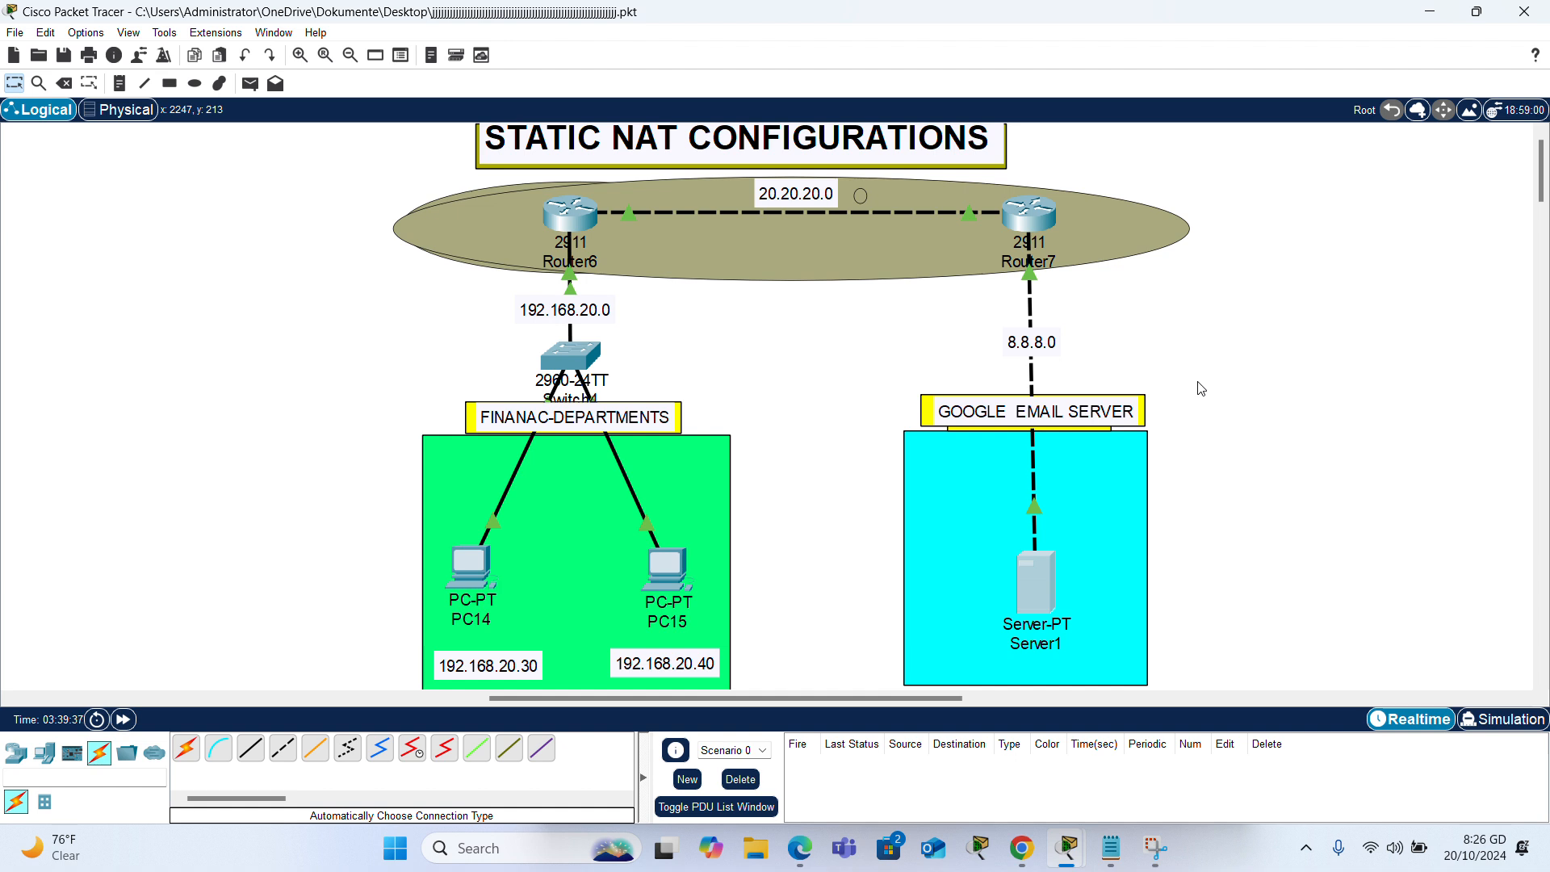
# Open Router6's command line and exit interface configuration back to global configuration mode.
pyautogui.moveTo(672, 218)
pyautogui.click(566, 220)
pyautogui.press('Return')
pyautogui.press('Return')
pyautogui.press('Return')
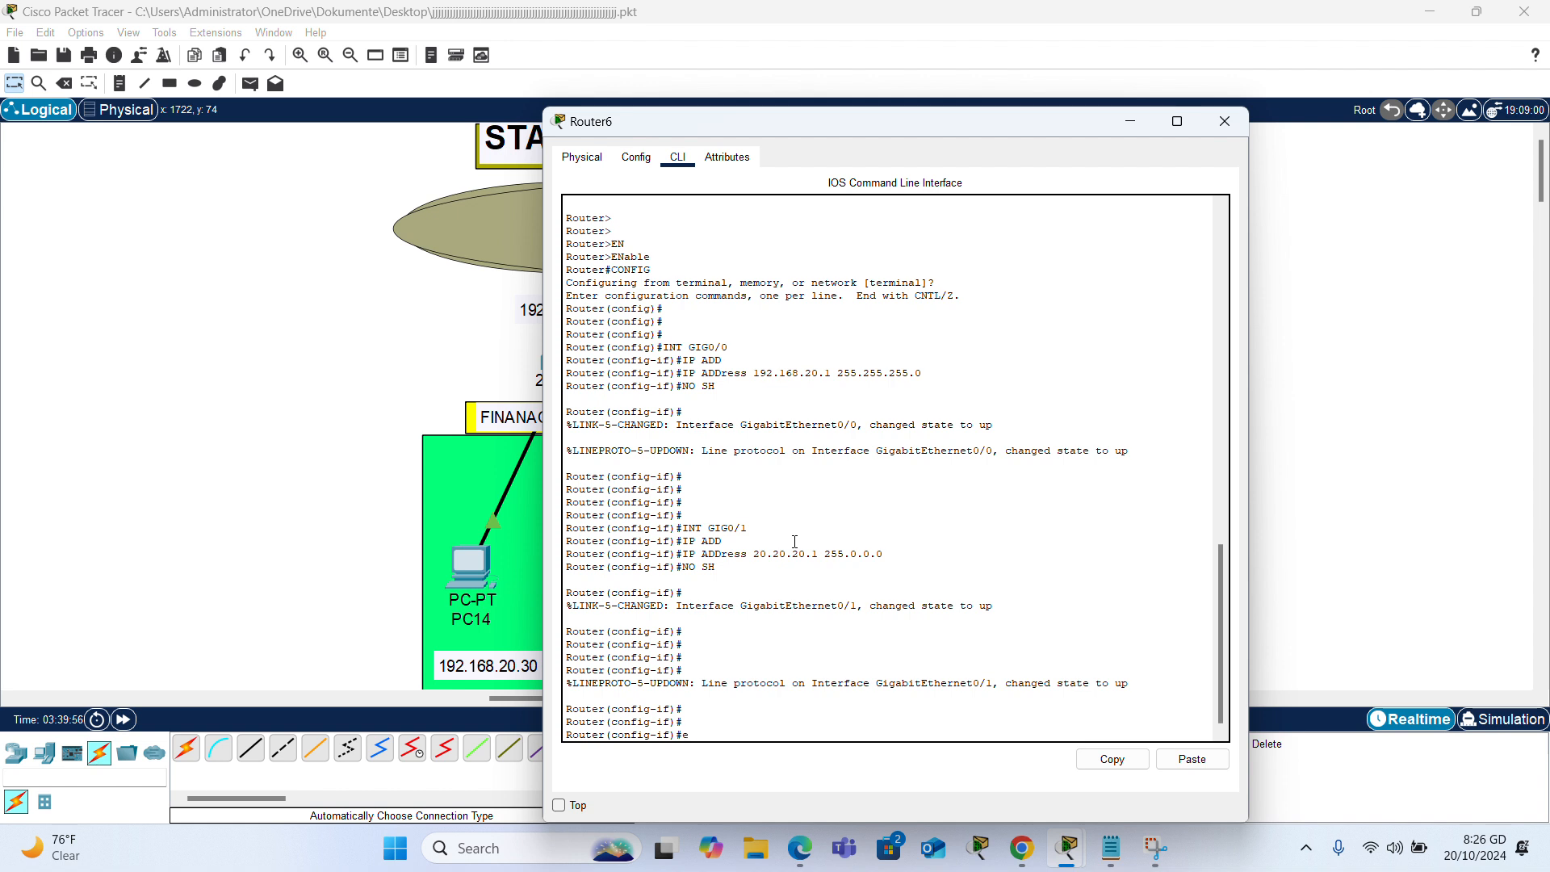
pyautogui.write('exit')
pyautogui.press('Return')
pyautogui.press('Return')
pyautogui.press('Return')
pyautogui.press('Return')
# Start OSPF routing process 10 on Router6 with router ospf 10.
pyautogui.write('r(config)#r')
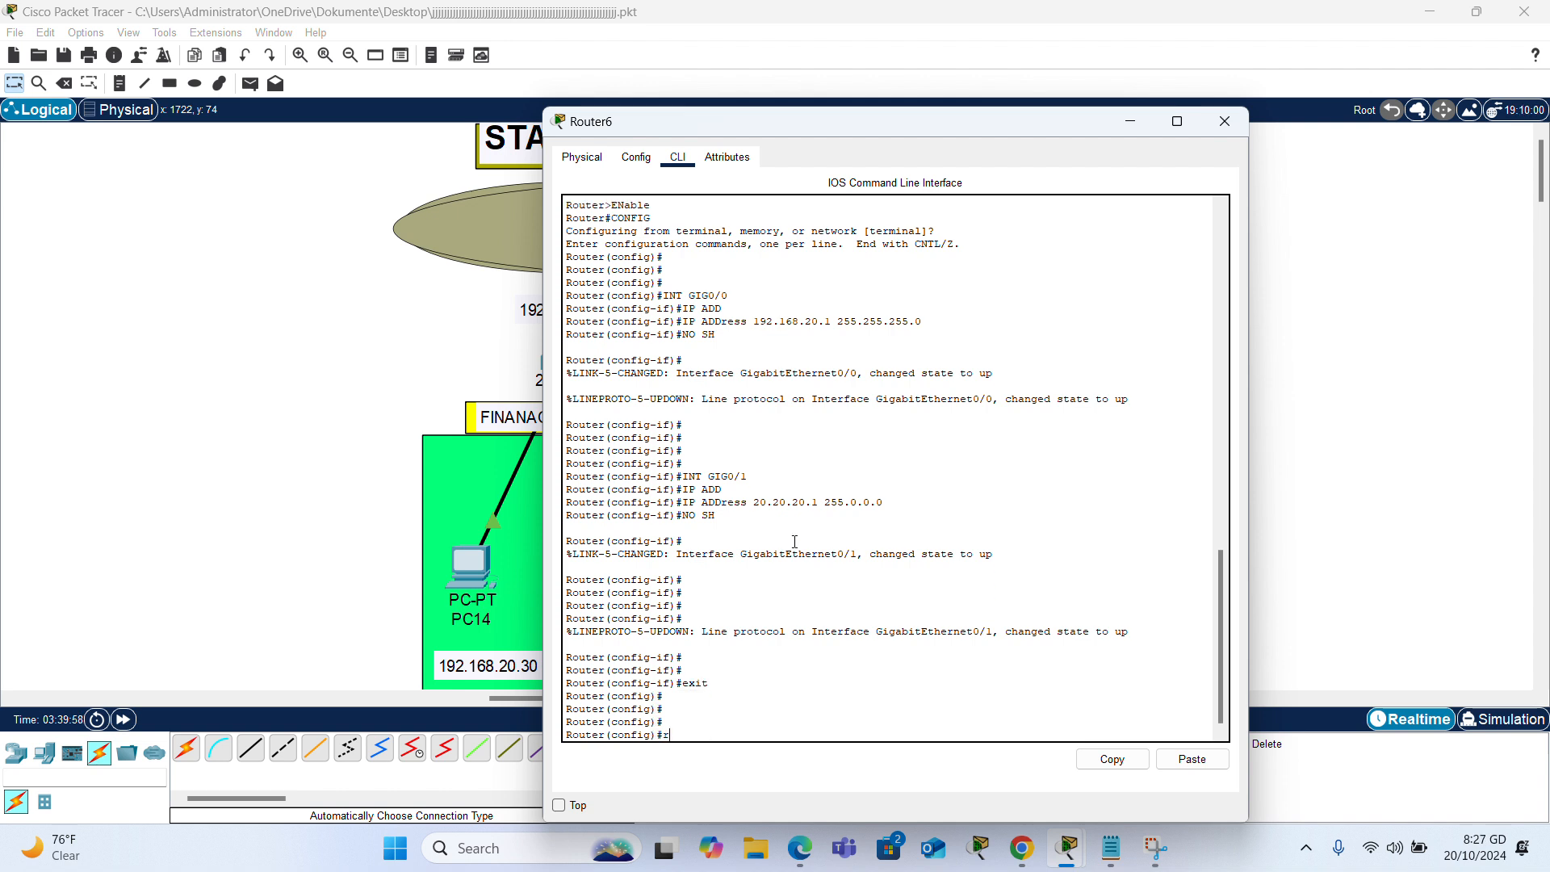
pyautogui.write('ou')
pyautogui.press('Tab')
pyautogui.write('ter o')
pyautogui.press('Tab')
pyautogui.write('spf 10')
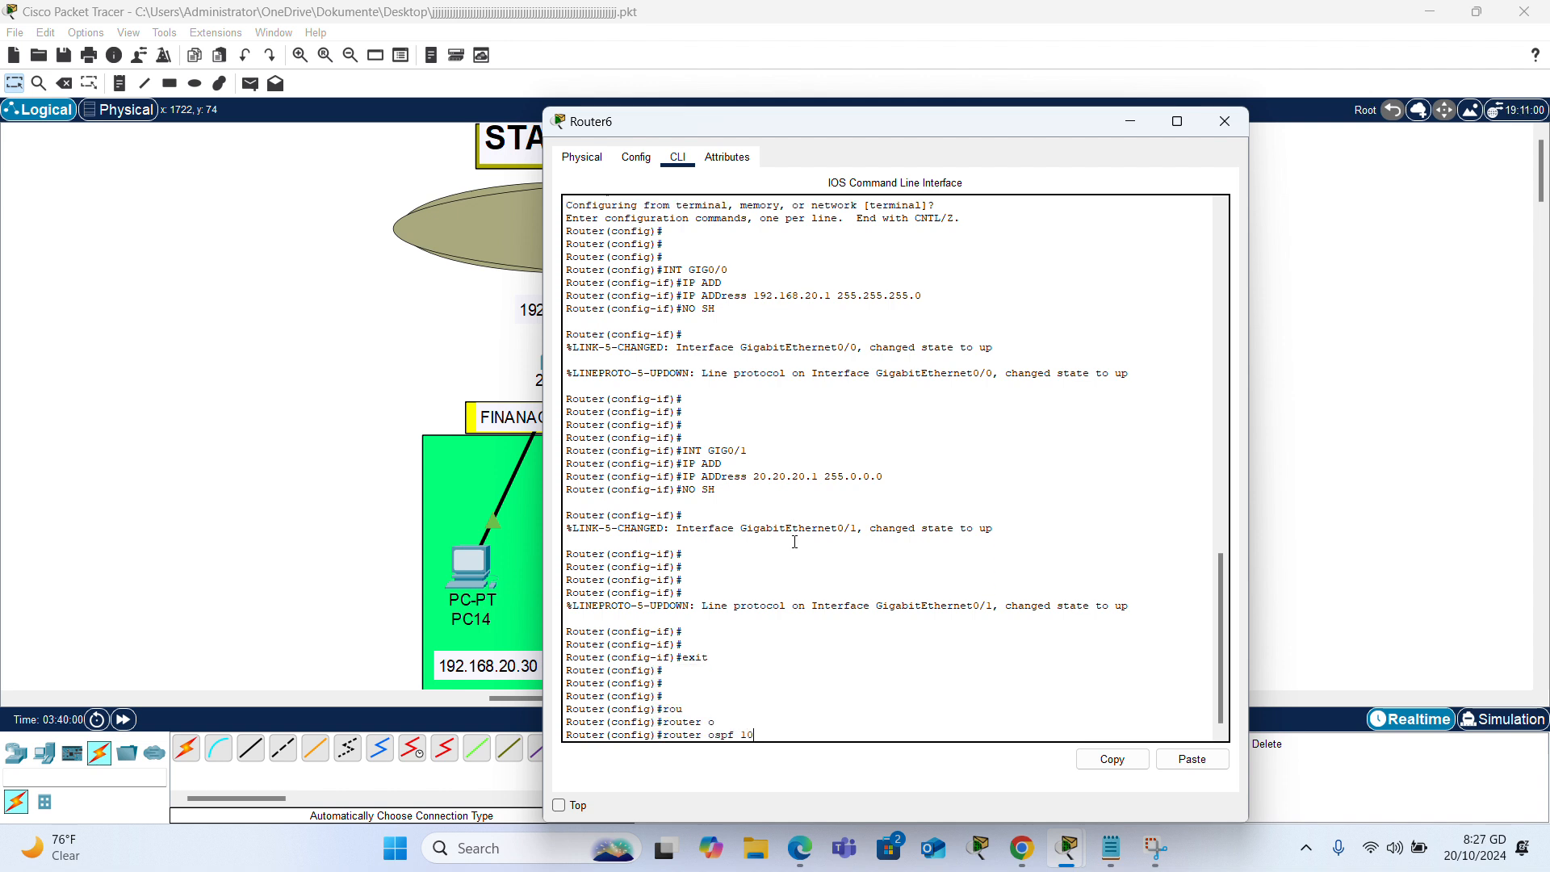
pyautogui.press('Return')
# Set Router6's OSPF router ID to 1.1.1.1.
pyautogui.write('router)#ro')
pyautogui.press('Tab')
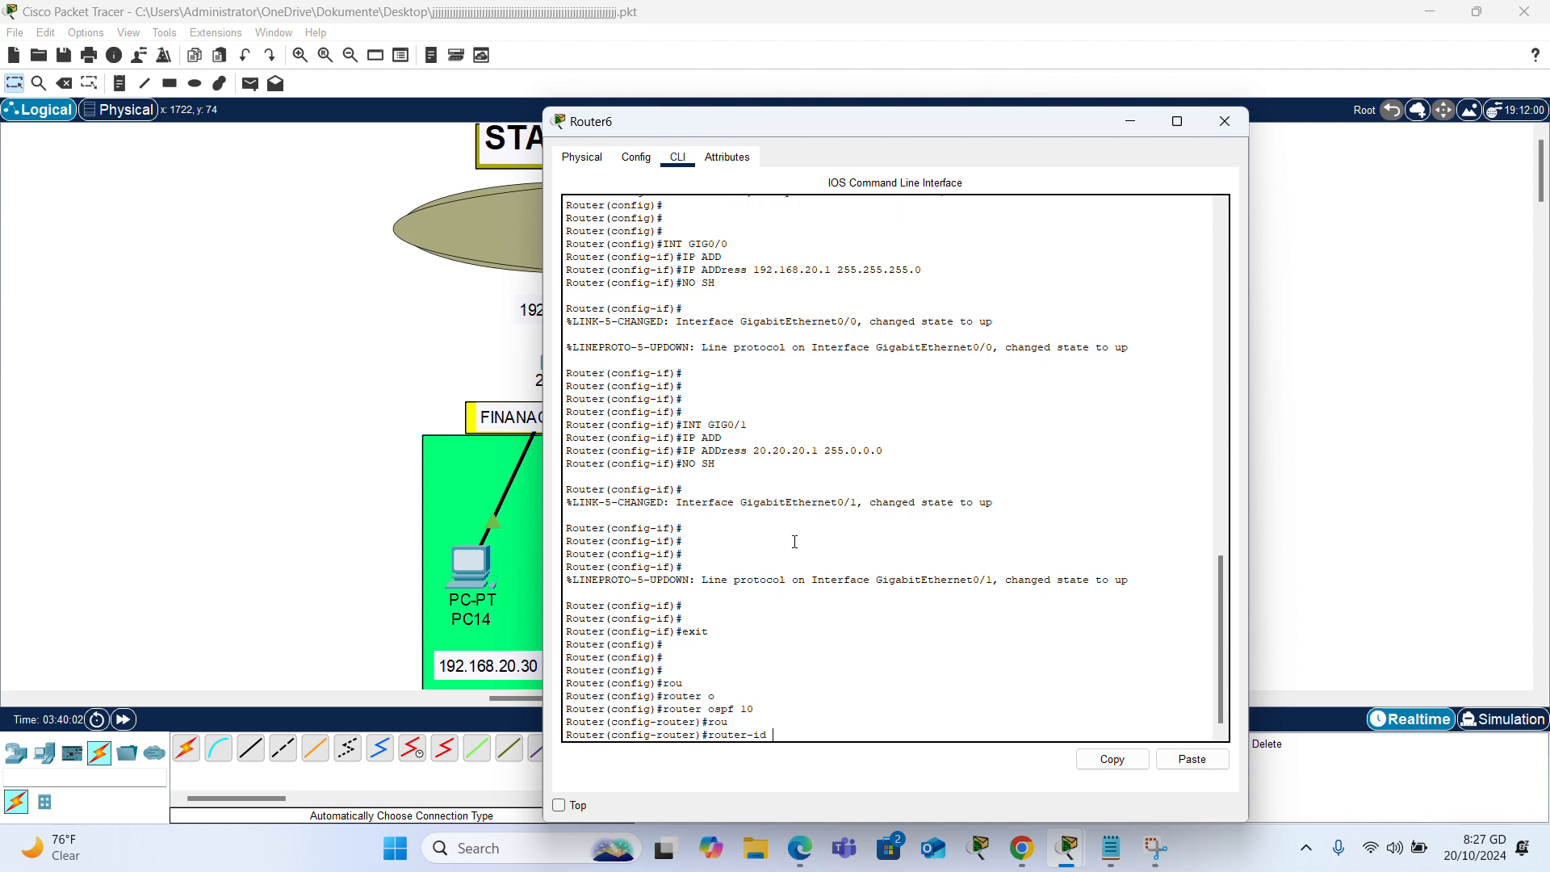
pyautogui.write('1.1.1.1')
pyautogui.press('Return')
# Advertise network 192.168.20.0 with wildcard mask 0.0.0.255 in area 0 of Router6's OSPF process.
pyautogui.write('nfig-router)#n')
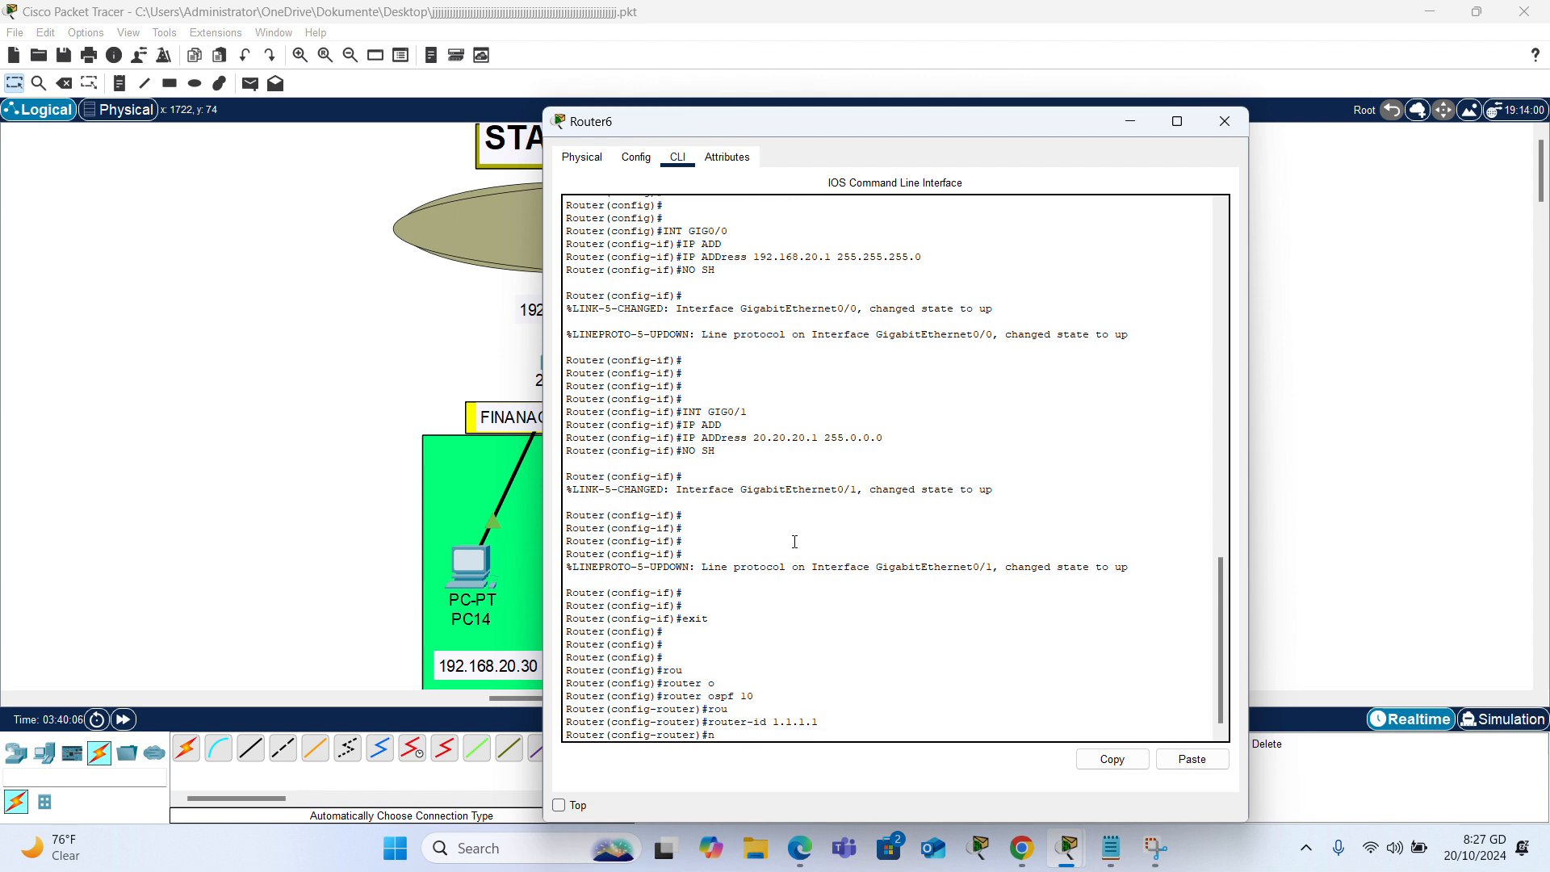
pyautogui.write('et 192.168.20.0 0.0.0.255 area 0')
pyautogui.press('Return')
# Advertise network 20.20.20.0 with wildcard mask 0.255.255.255 in area 0 of Router6's OSPF process.
pyautogui.write('net')
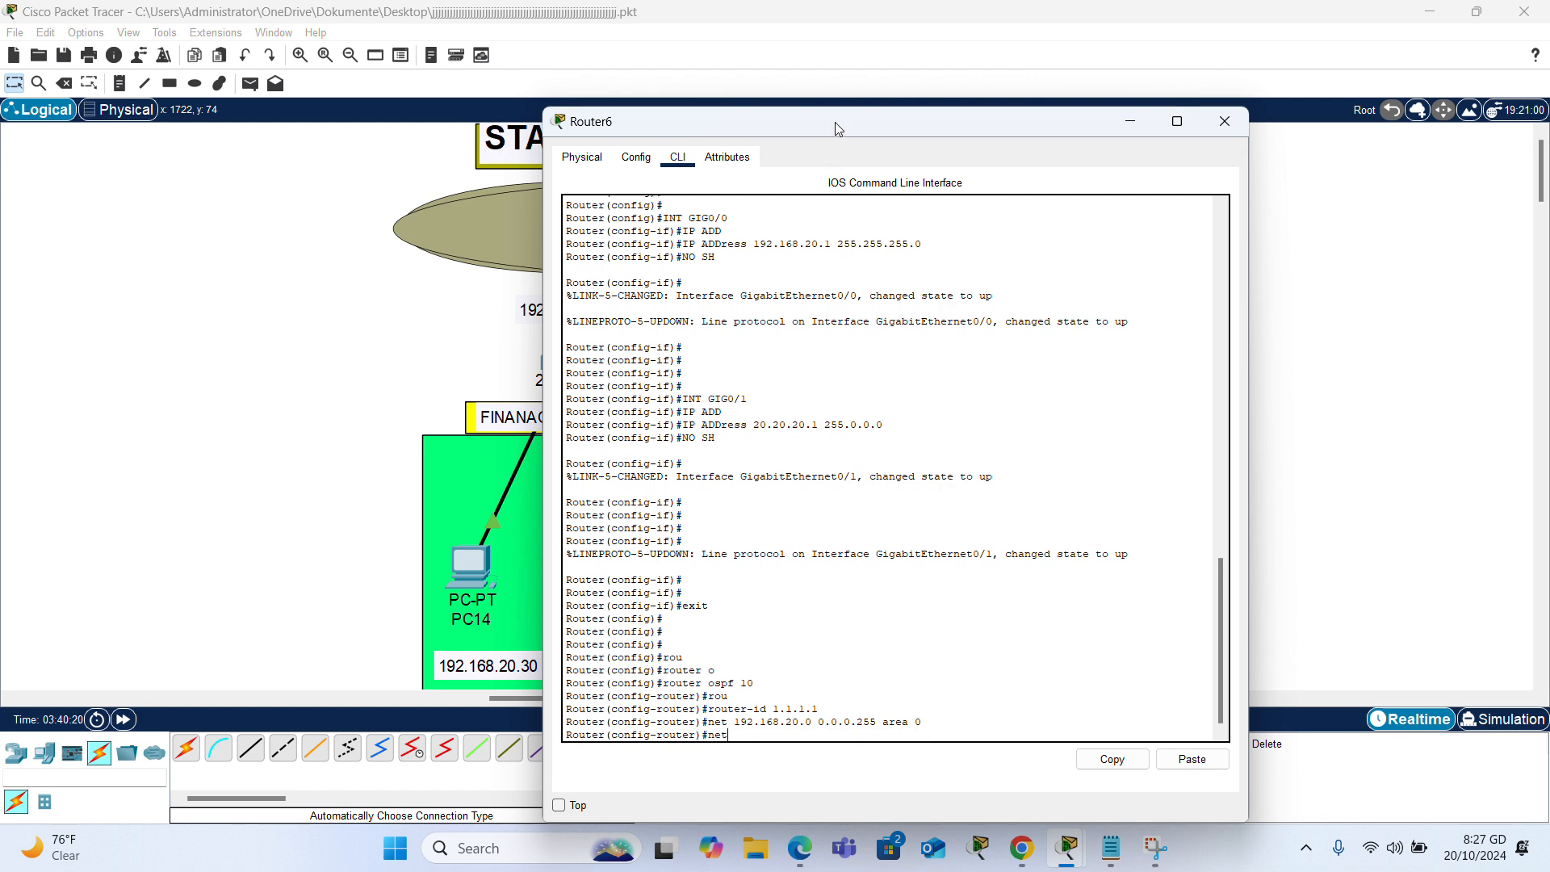
pyautogui.moveTo(835, 123); pyautogui.dragTo(744, 127)
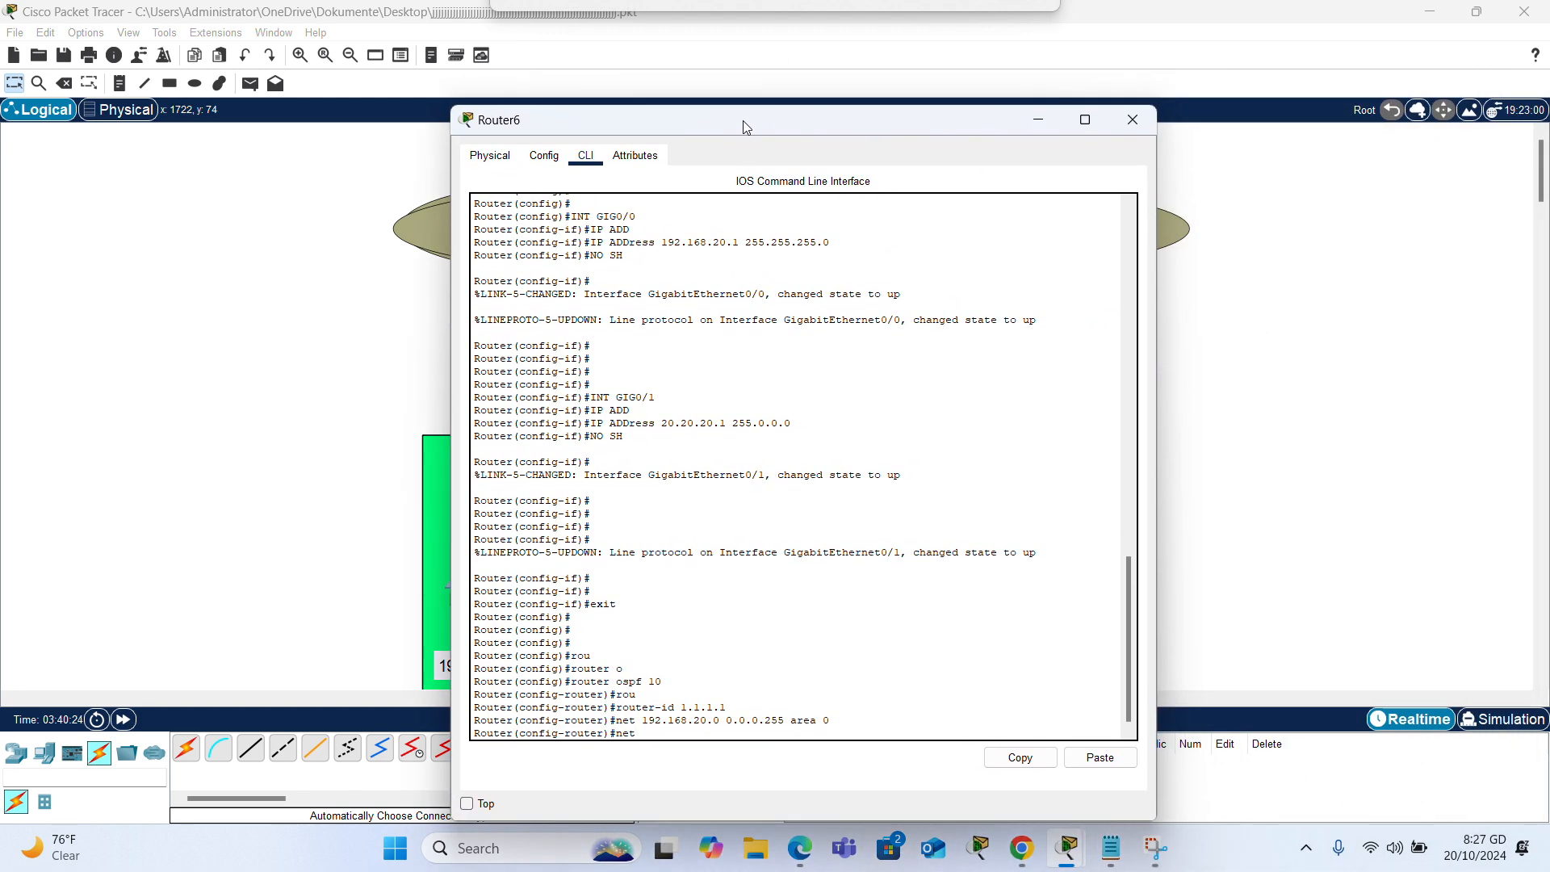
pyautogui.click(1133, 119)
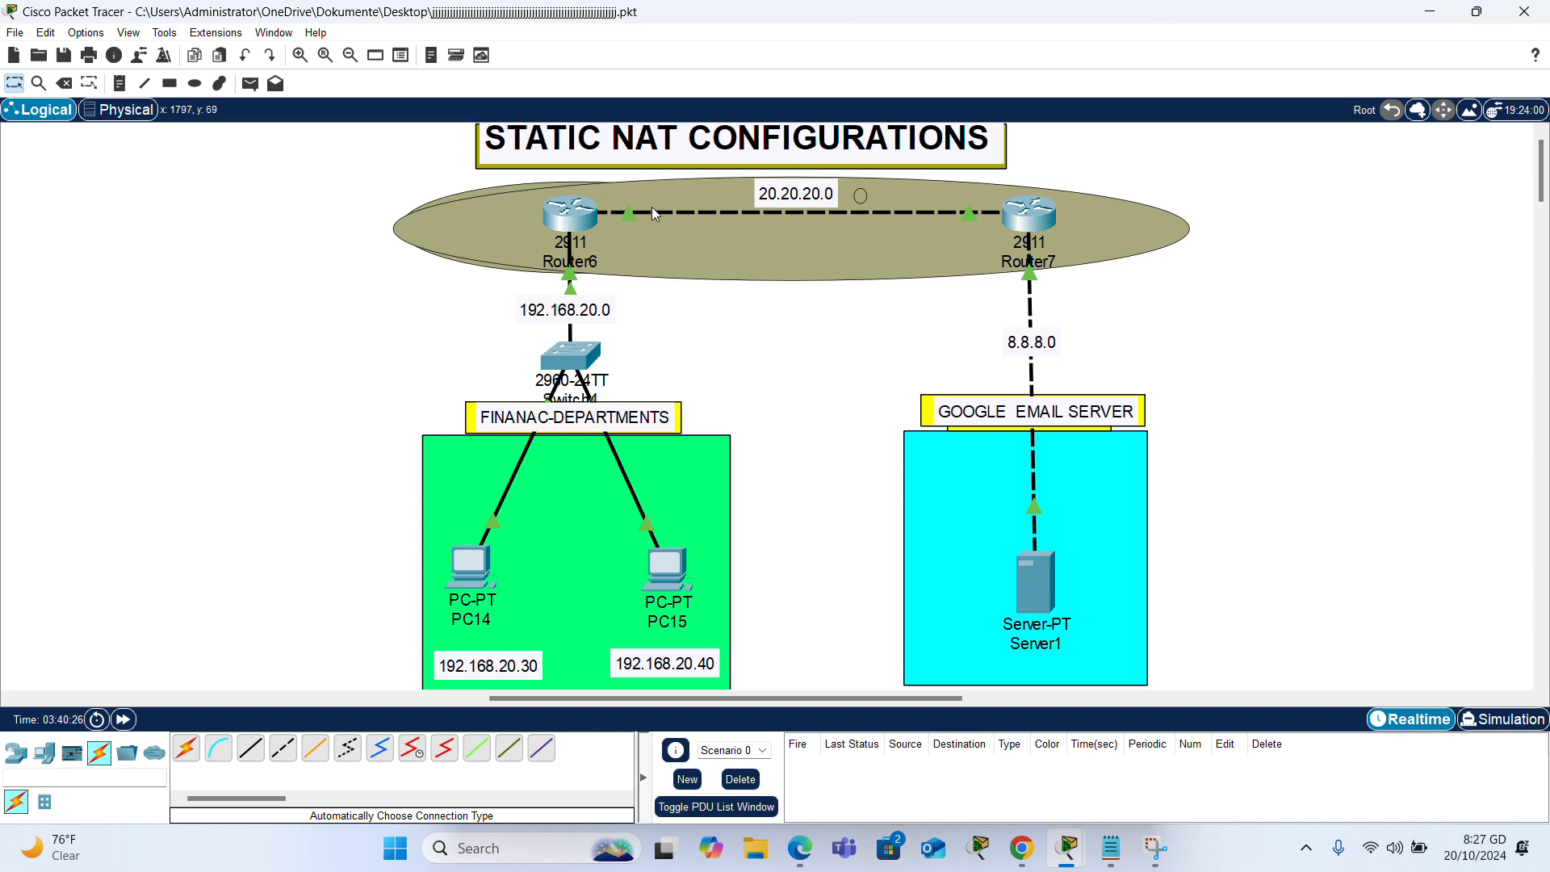
pyautogui.click(580, 216)
pyautogui.write('net ')
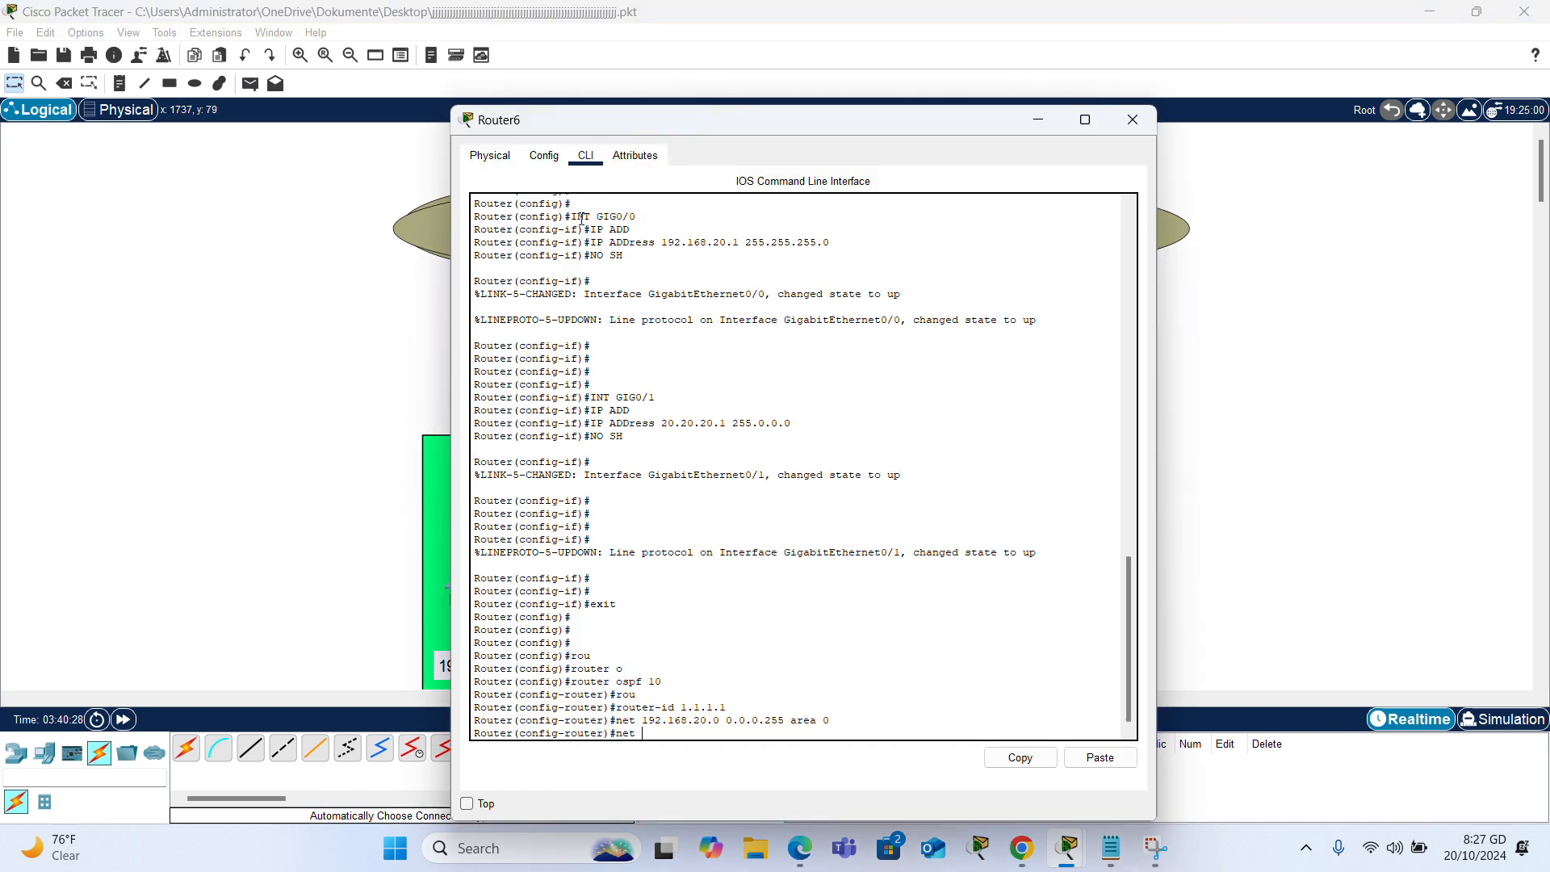
pyautogui.write('20.20.20.0 0.255.255.255 area 0')
pyautogui.press('Return')
pyautogui.press('Return')
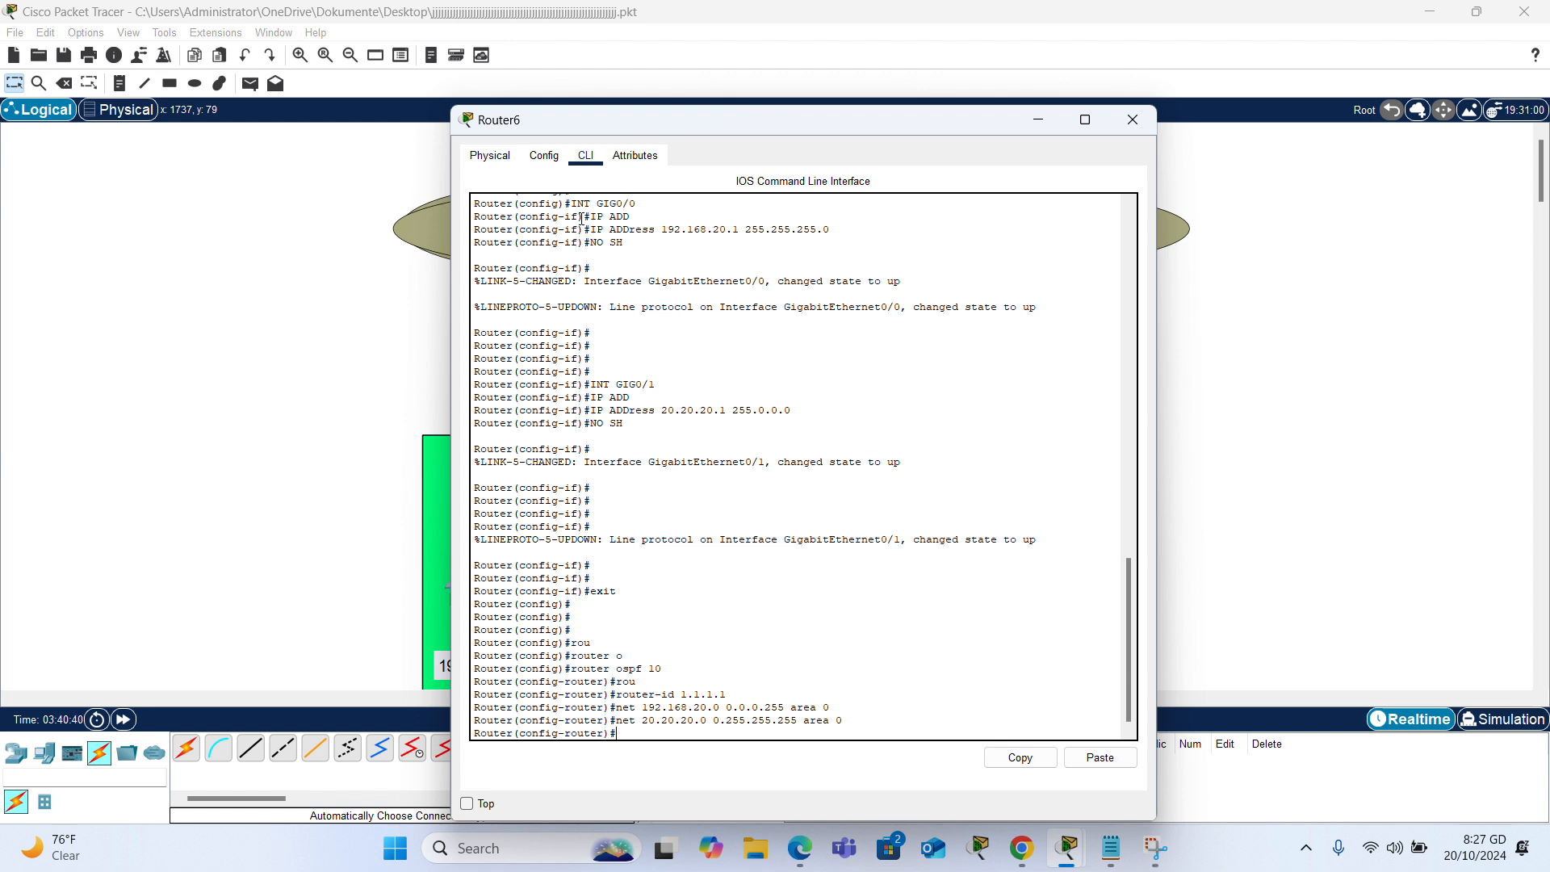
# Save Router6's running configuration with do wr and close its window.
pyautogui.write('do wr')
pyautogui.press('Return')
pyautogui.press('Return')
pyautogui.press('Return')
pyautogui.press('Return')
pyautogui.press('Return')
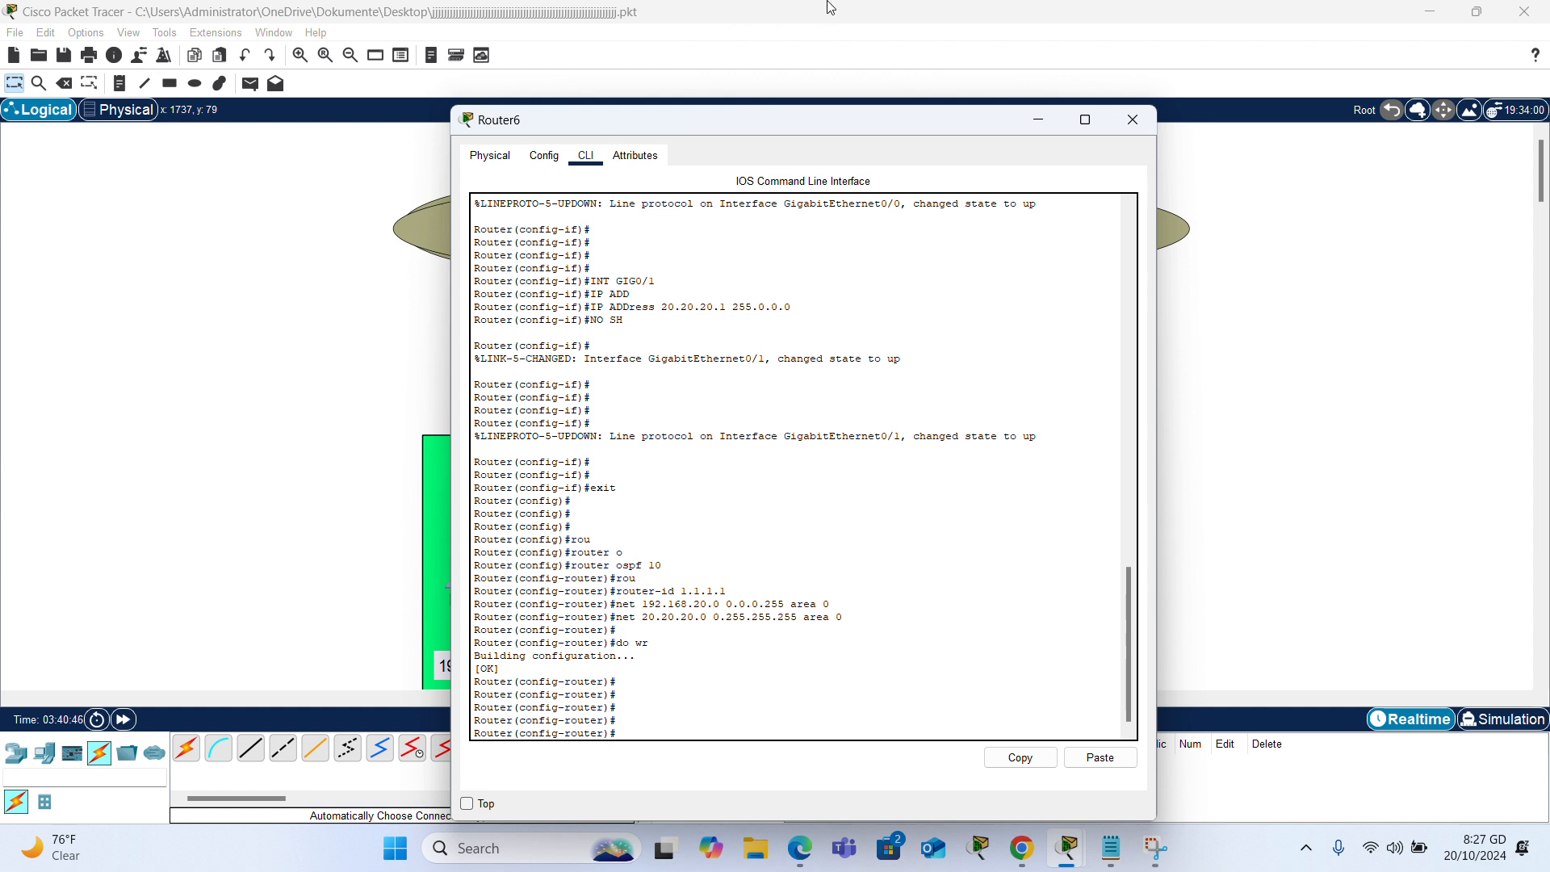
pyautogui.click(1129, 119)
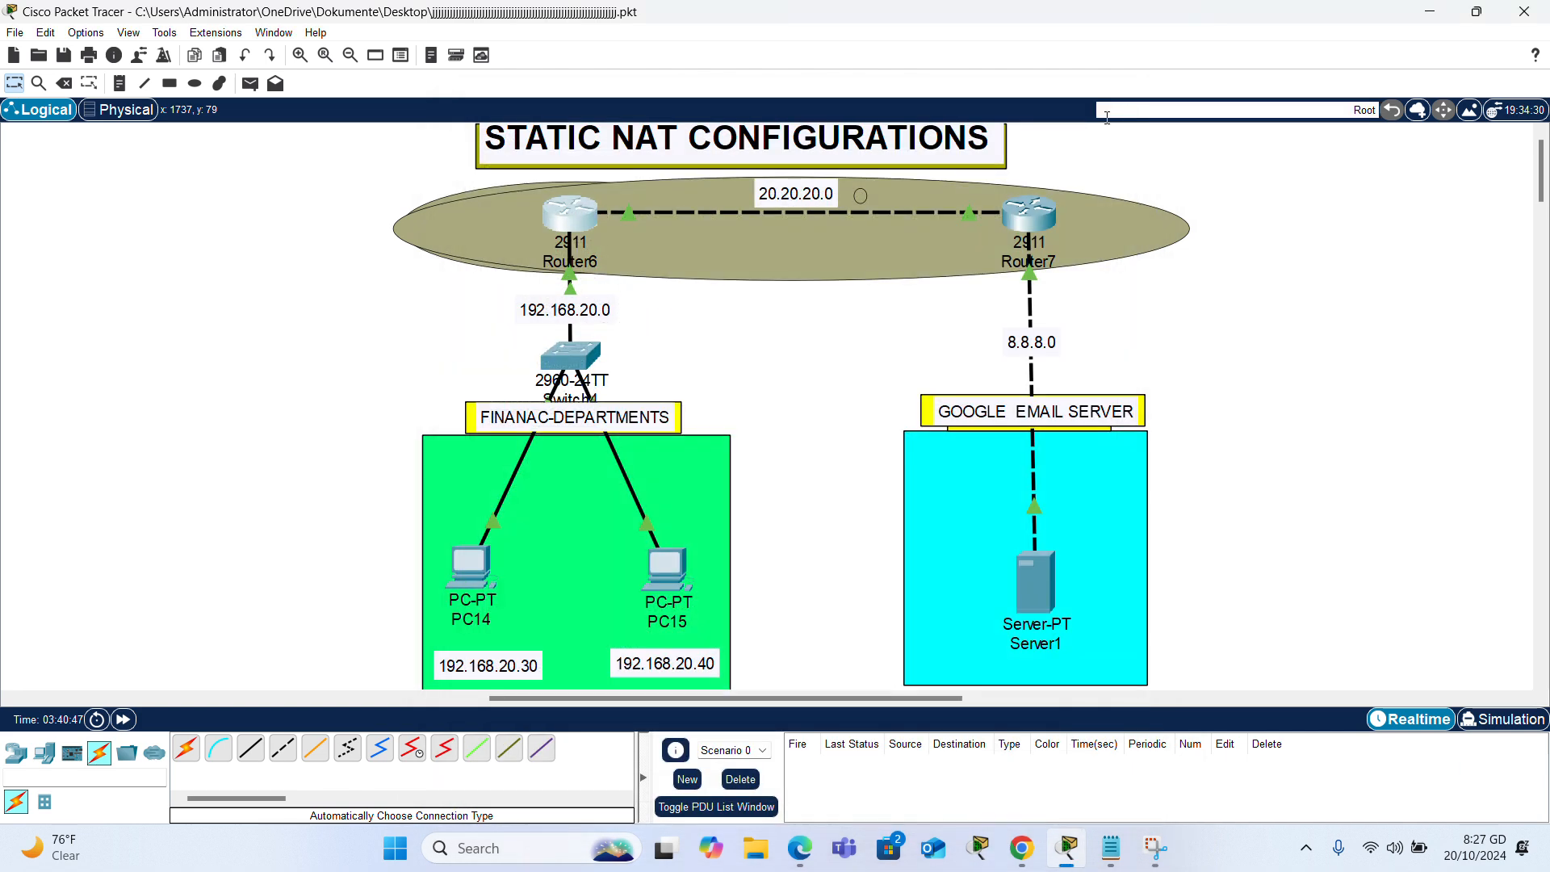
# Open Router7's command line and exit interface configuration back to global configuration mode.
pyautogui.click(1024, 230)
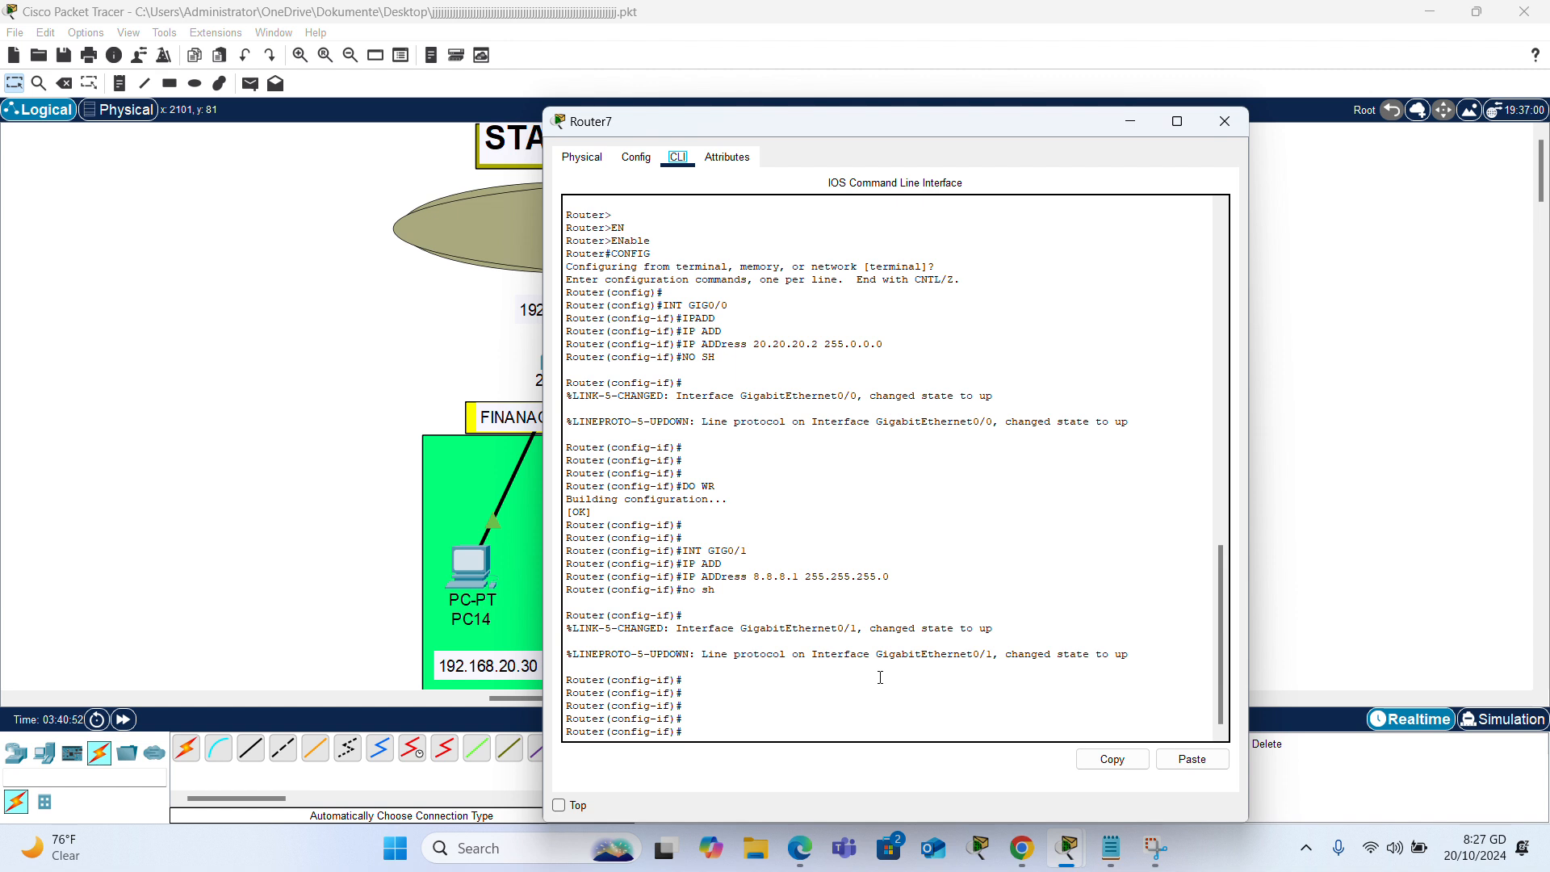
pyautogui.press('Return')
pyautogui.press('Return')
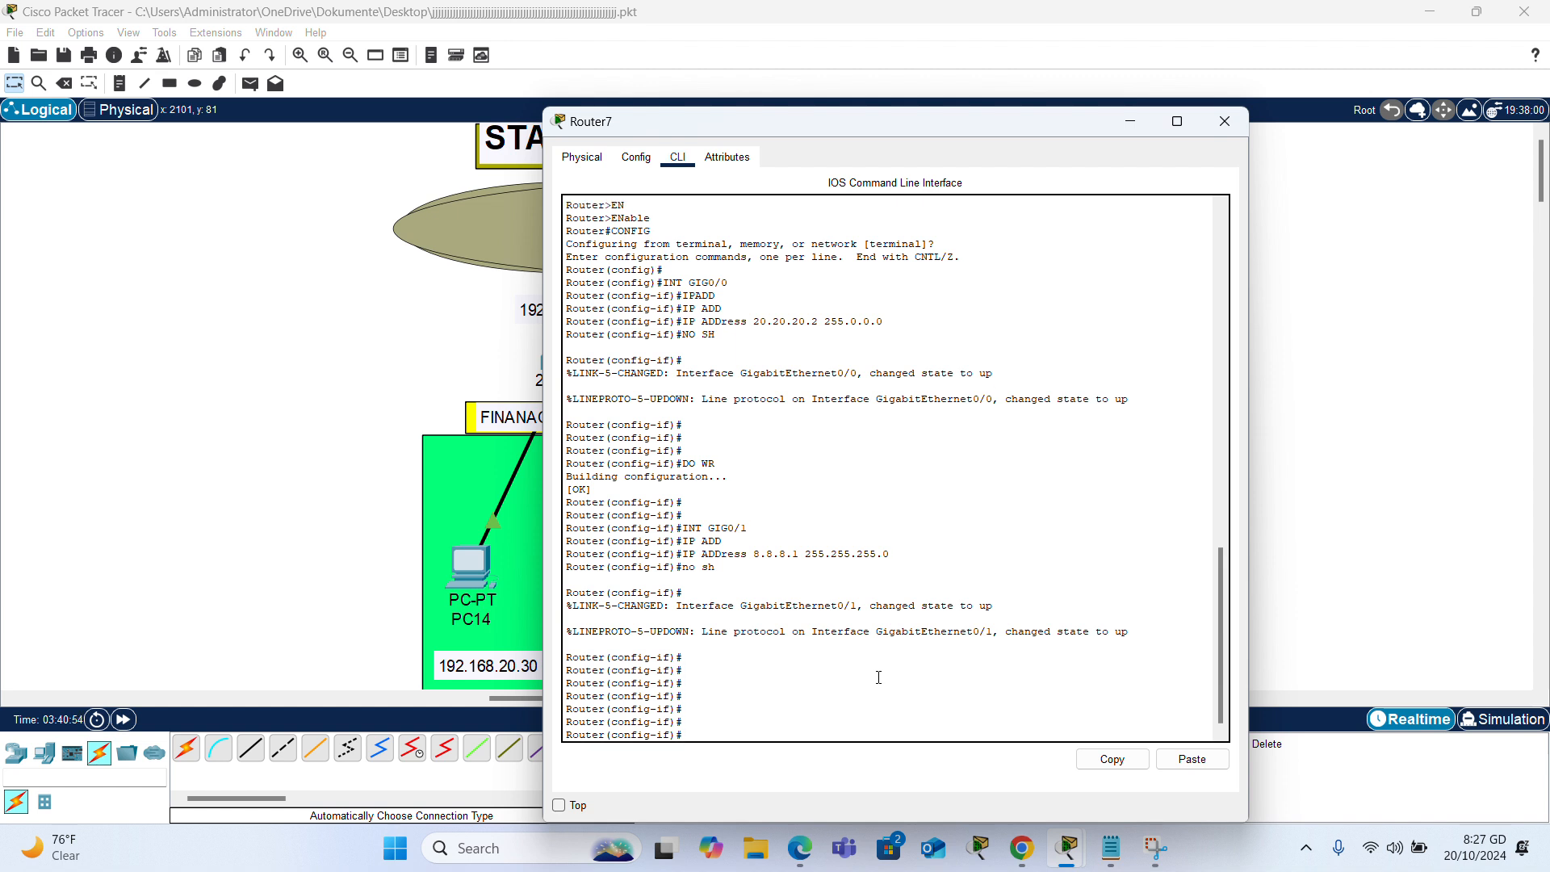
pyautogui.write('exit')
pyautogui.press('Return')
pyautogui.press('Return')
pyautogui.press('Return')
pyautogui.press('Return')
pyautogui.press('Return')
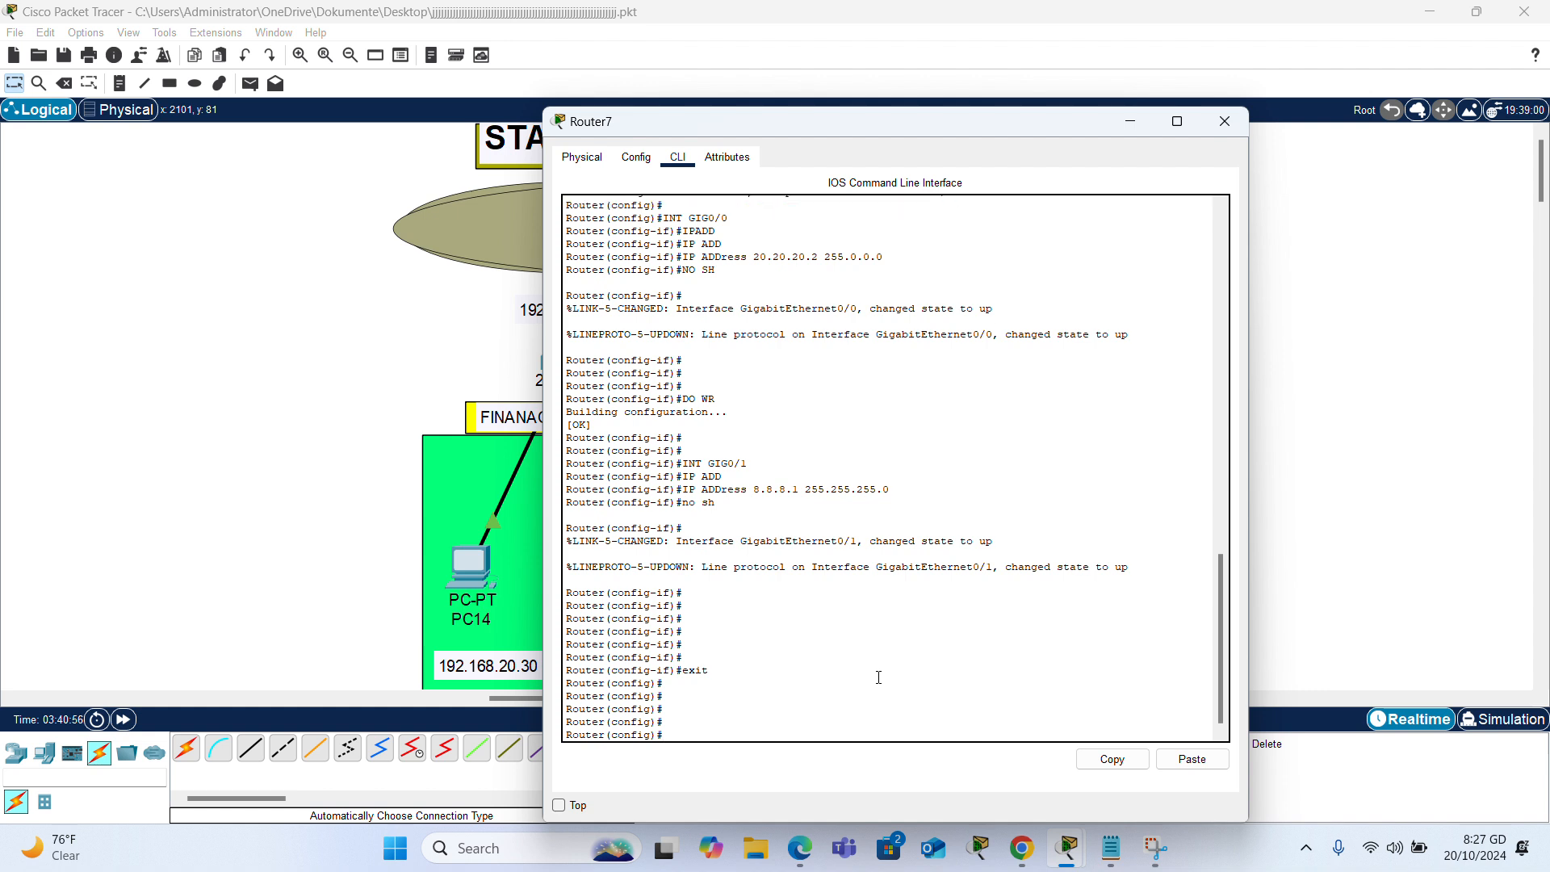
# Start OSPF routing process 10 on Router7 with router ospf 10.
pyautogui.write('rou')
pyautogui.press('Tab')
pyautogui.write('o')
pyautogui.press('Tab')
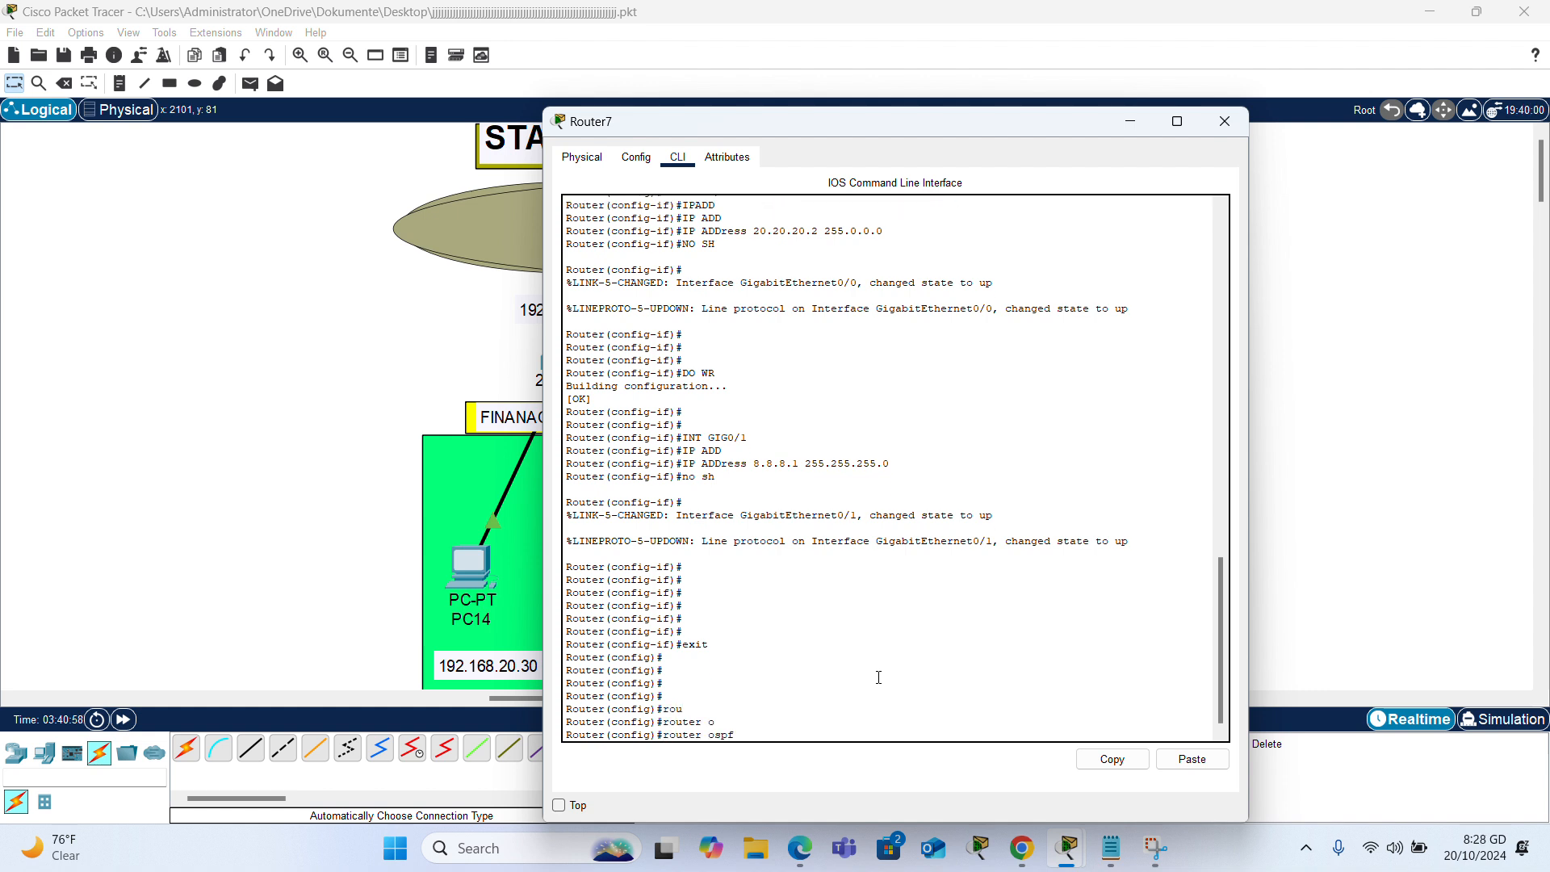
pyautogui.write('10')
pyautogui.press('Return')
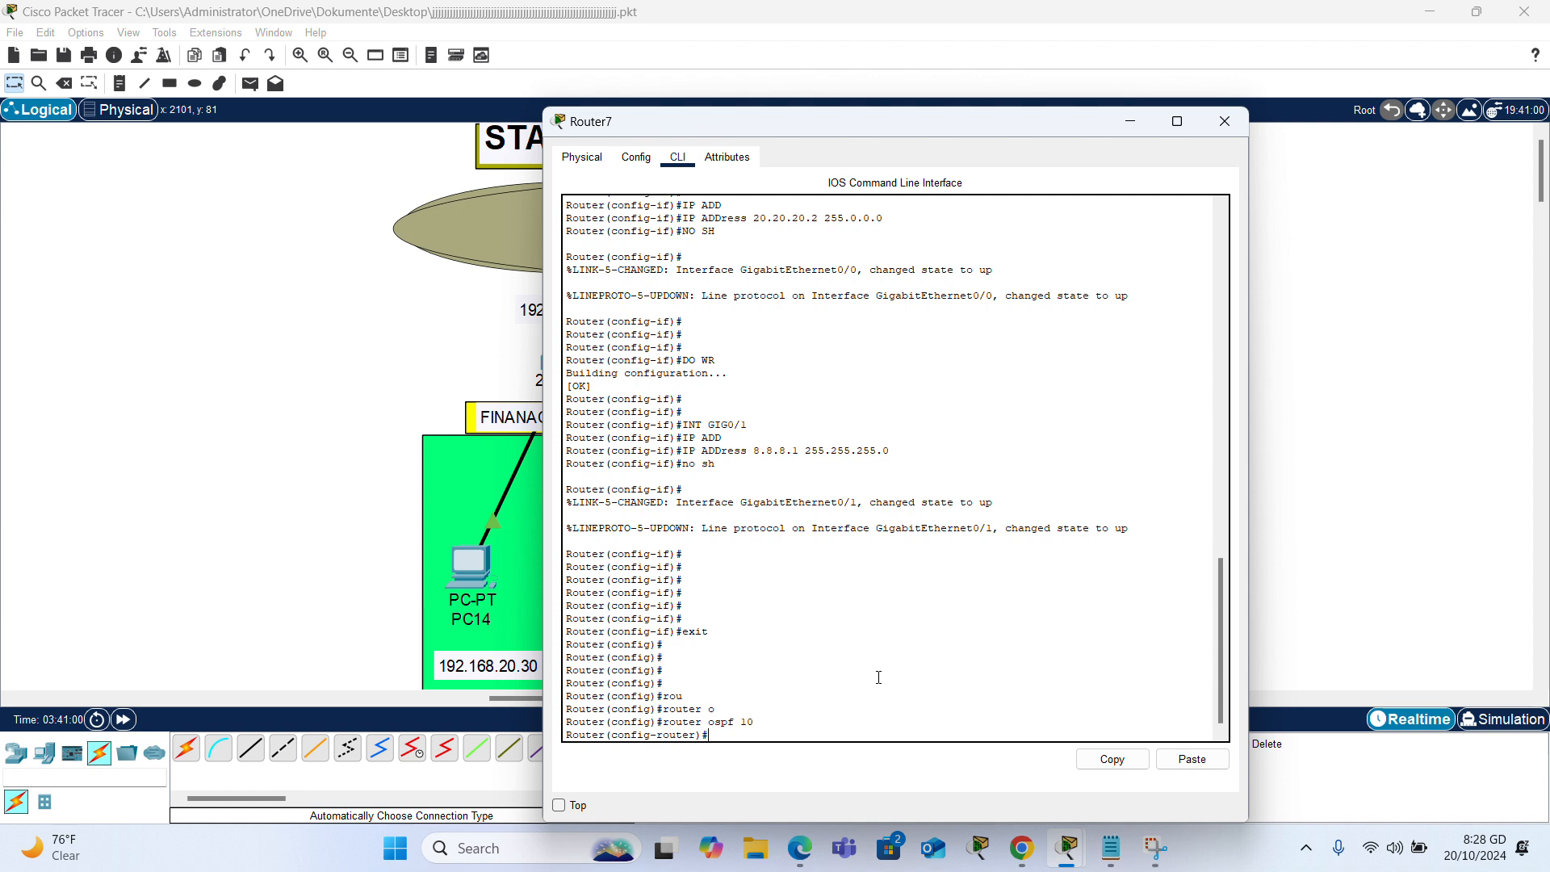
# Set the router ID of Router7's OSPF process to 2.2.2.2.
pyautogui.write('rou')
pyautogui.press('Tab')
pyautogui.write('2')
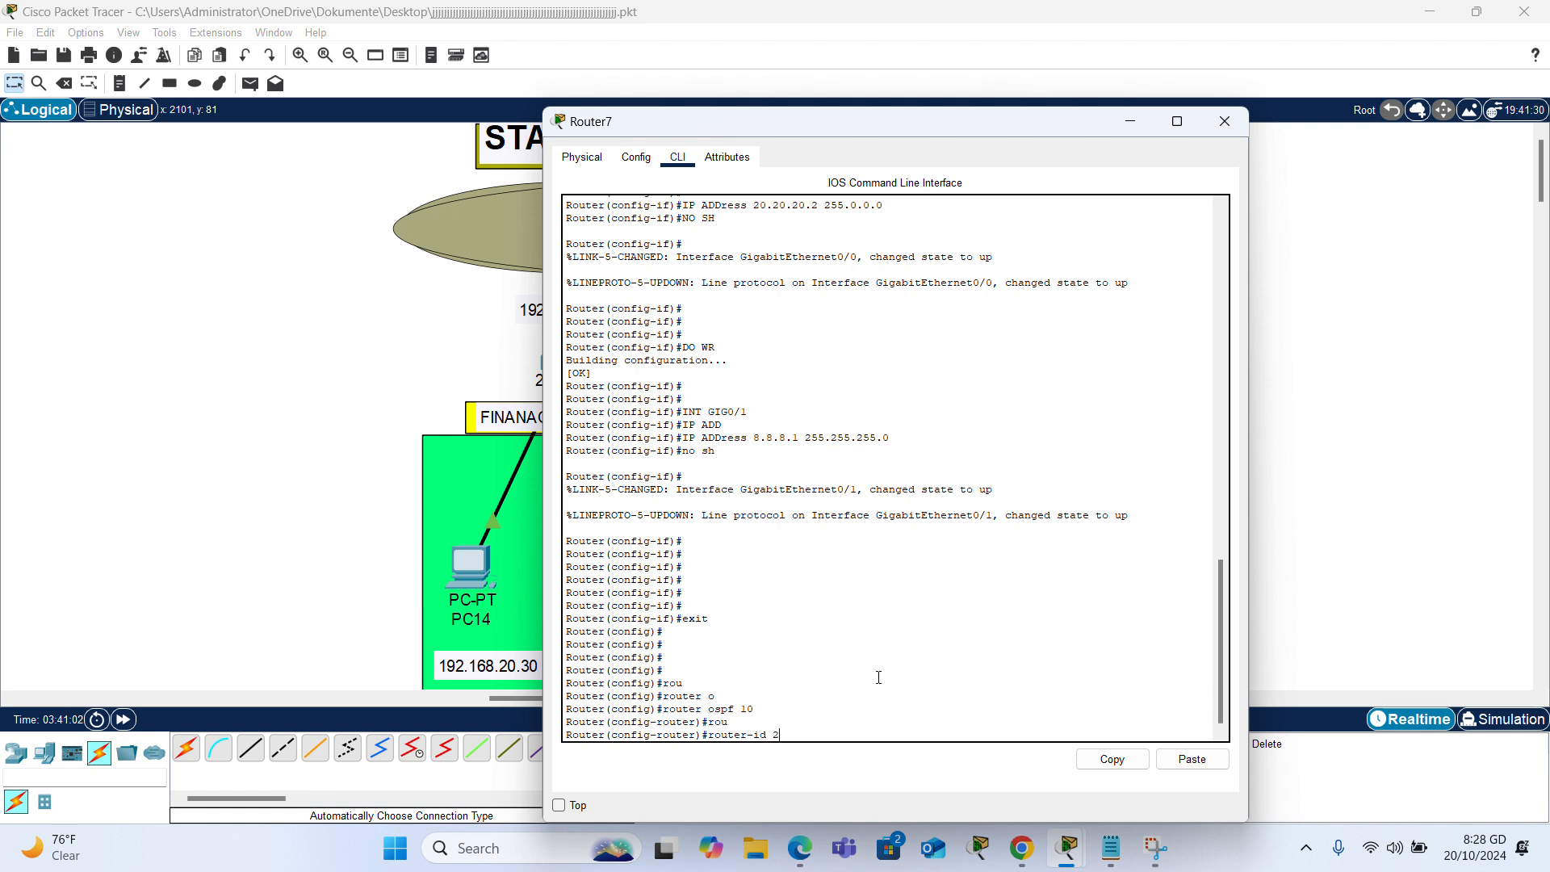
pyautogui.write('.2.2.2')
pyautogui.press('Return')
# Advertise network 20.20.20.0 with wildcard mask 0.255.255.255 in area 0 of Router7's OSPF process.
pyautogui.write('net')
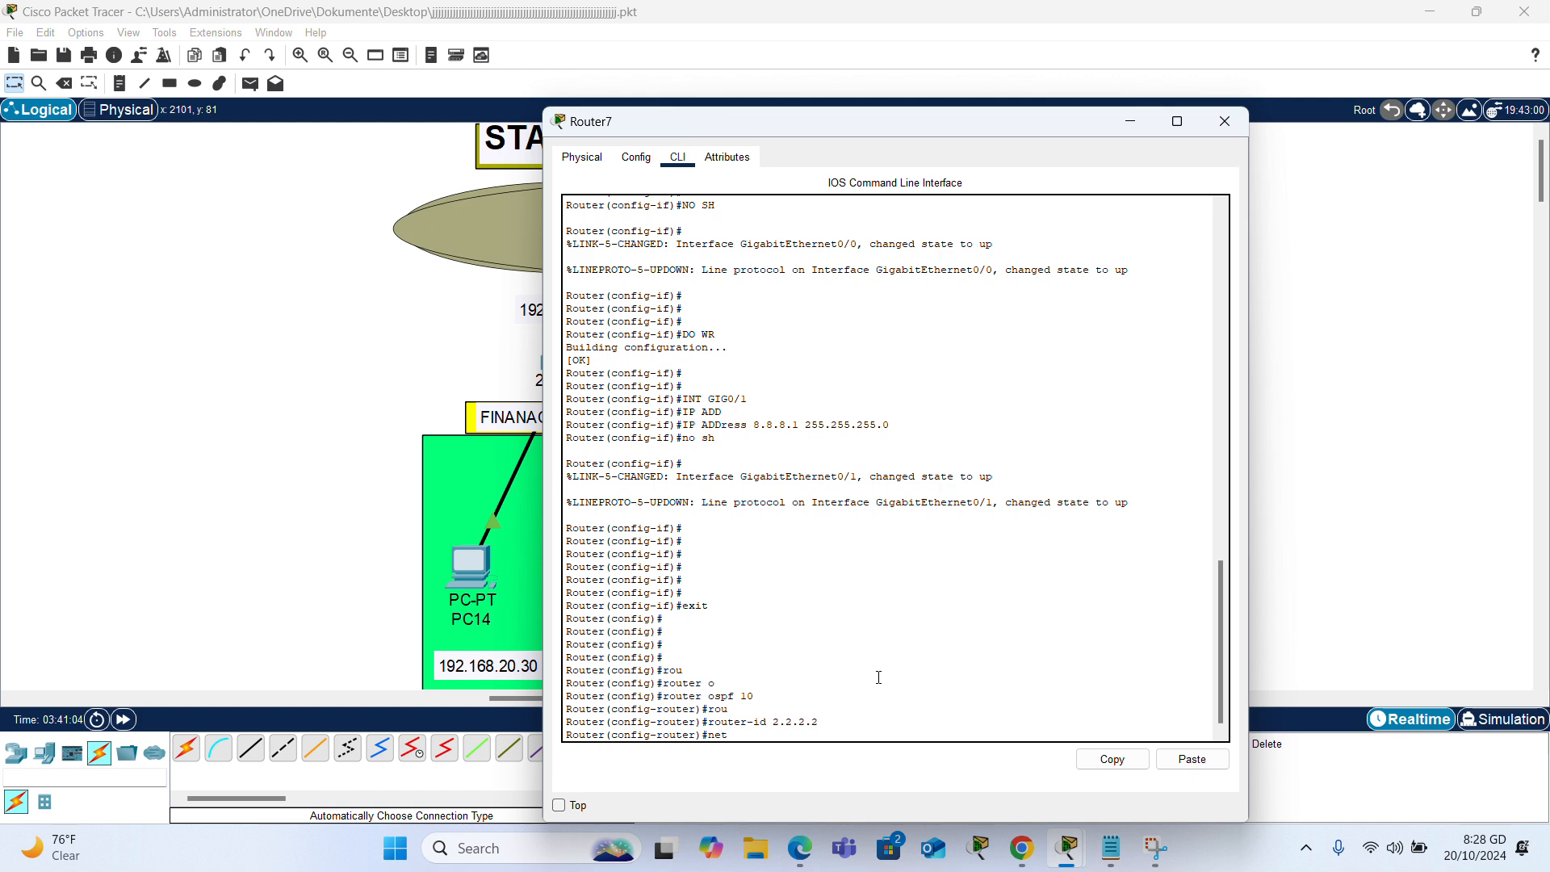
pyautogui.click(226, 436)
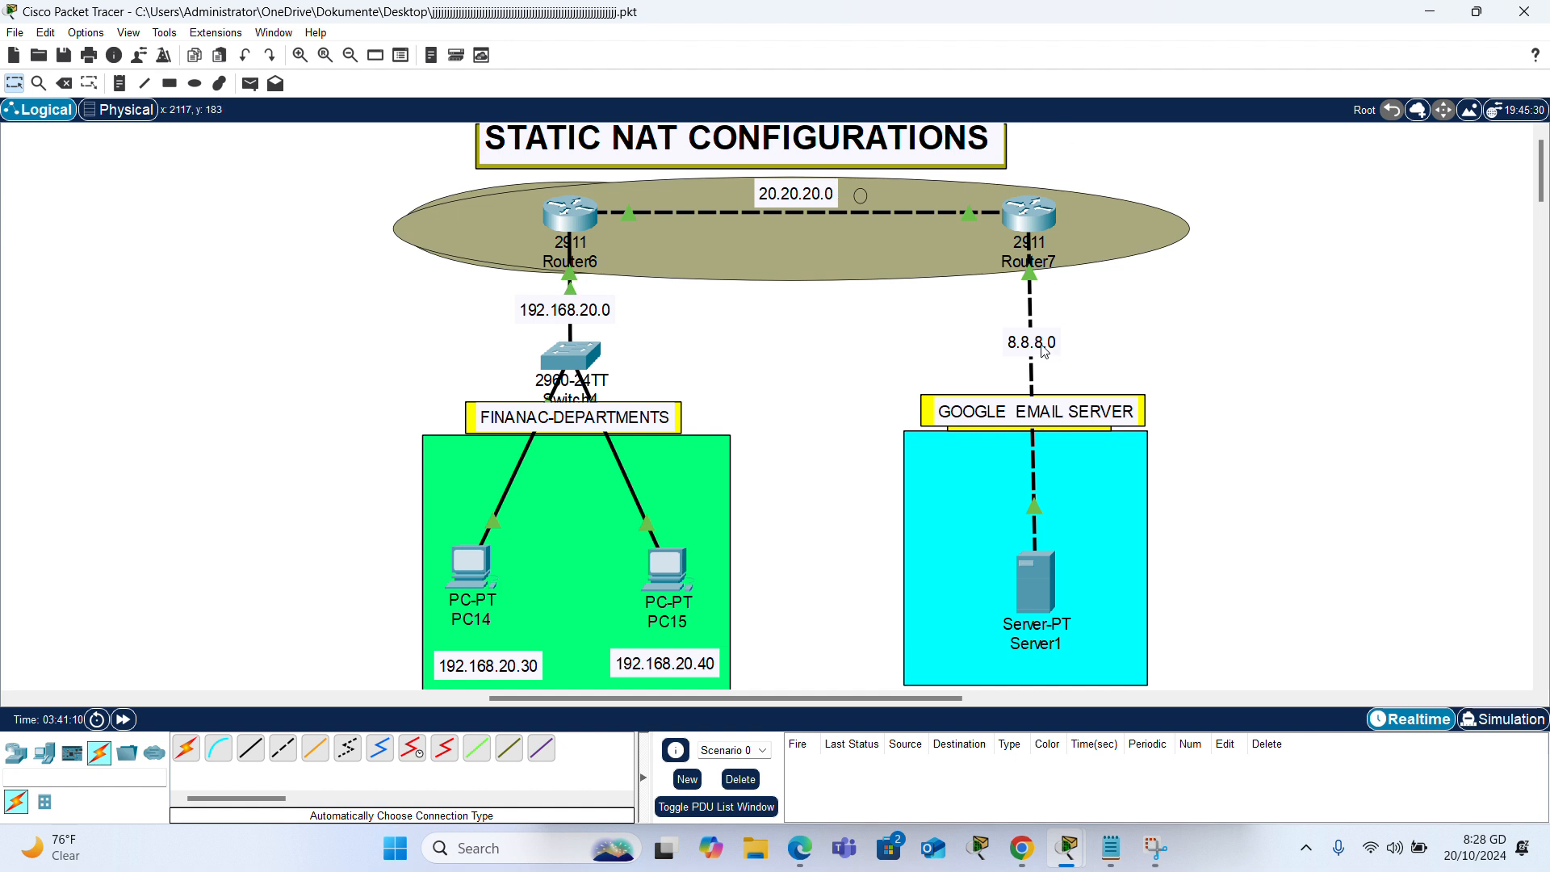
pyautogui.click(1028, 215)
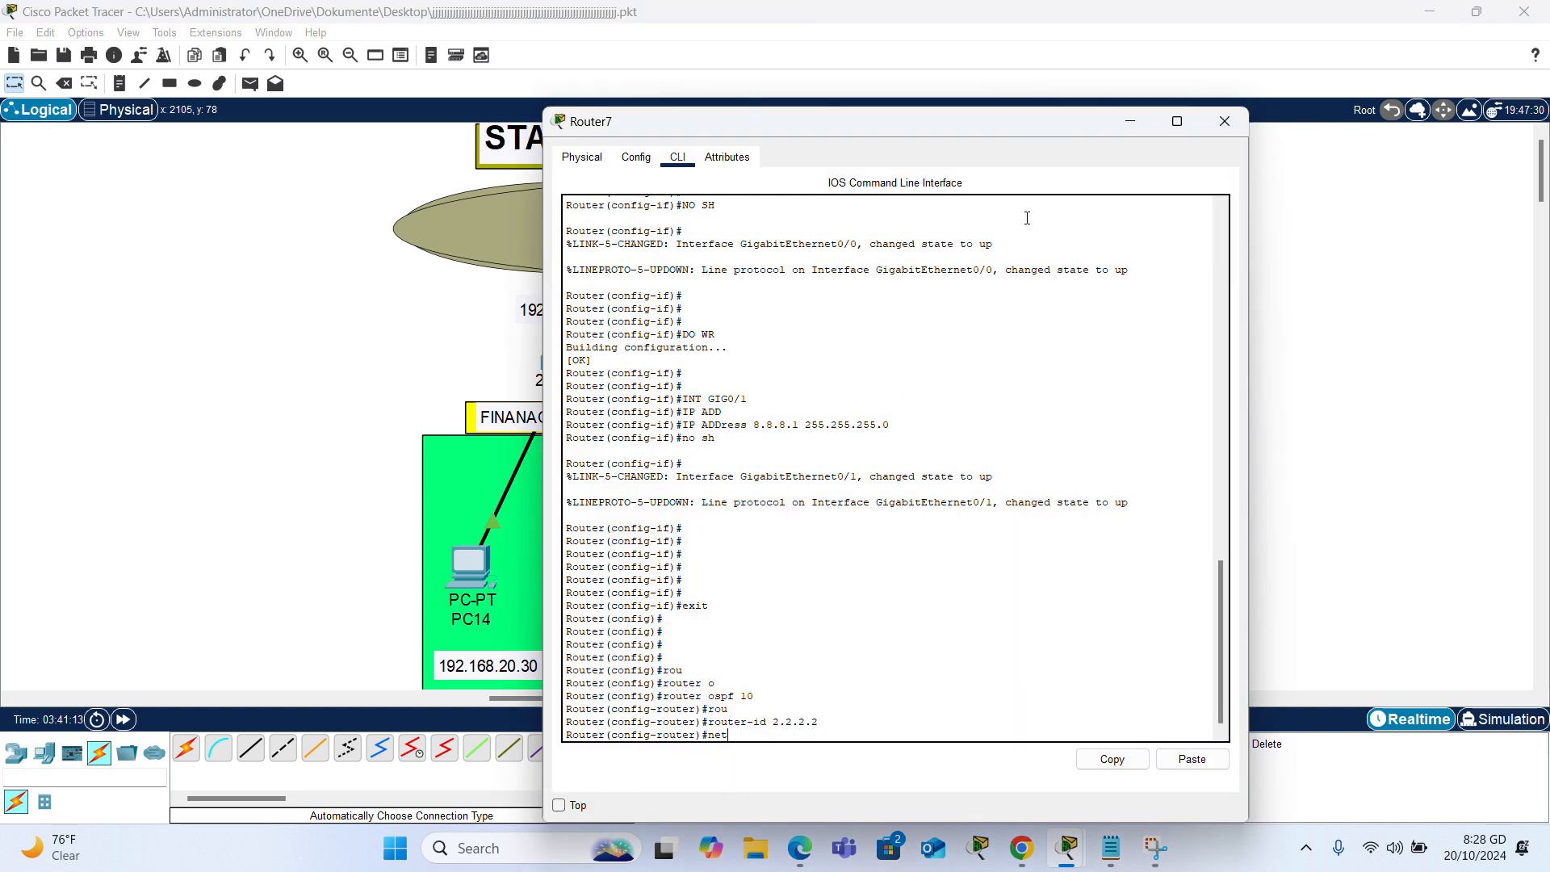
pyautogui.write('net ')
pyautogui.write('20.20.20')
pyautogui.write('/')
pyautogui.write('.0 0.255')
pyautogui.write('.255.255 area 0')
pyautogui.press('Return')
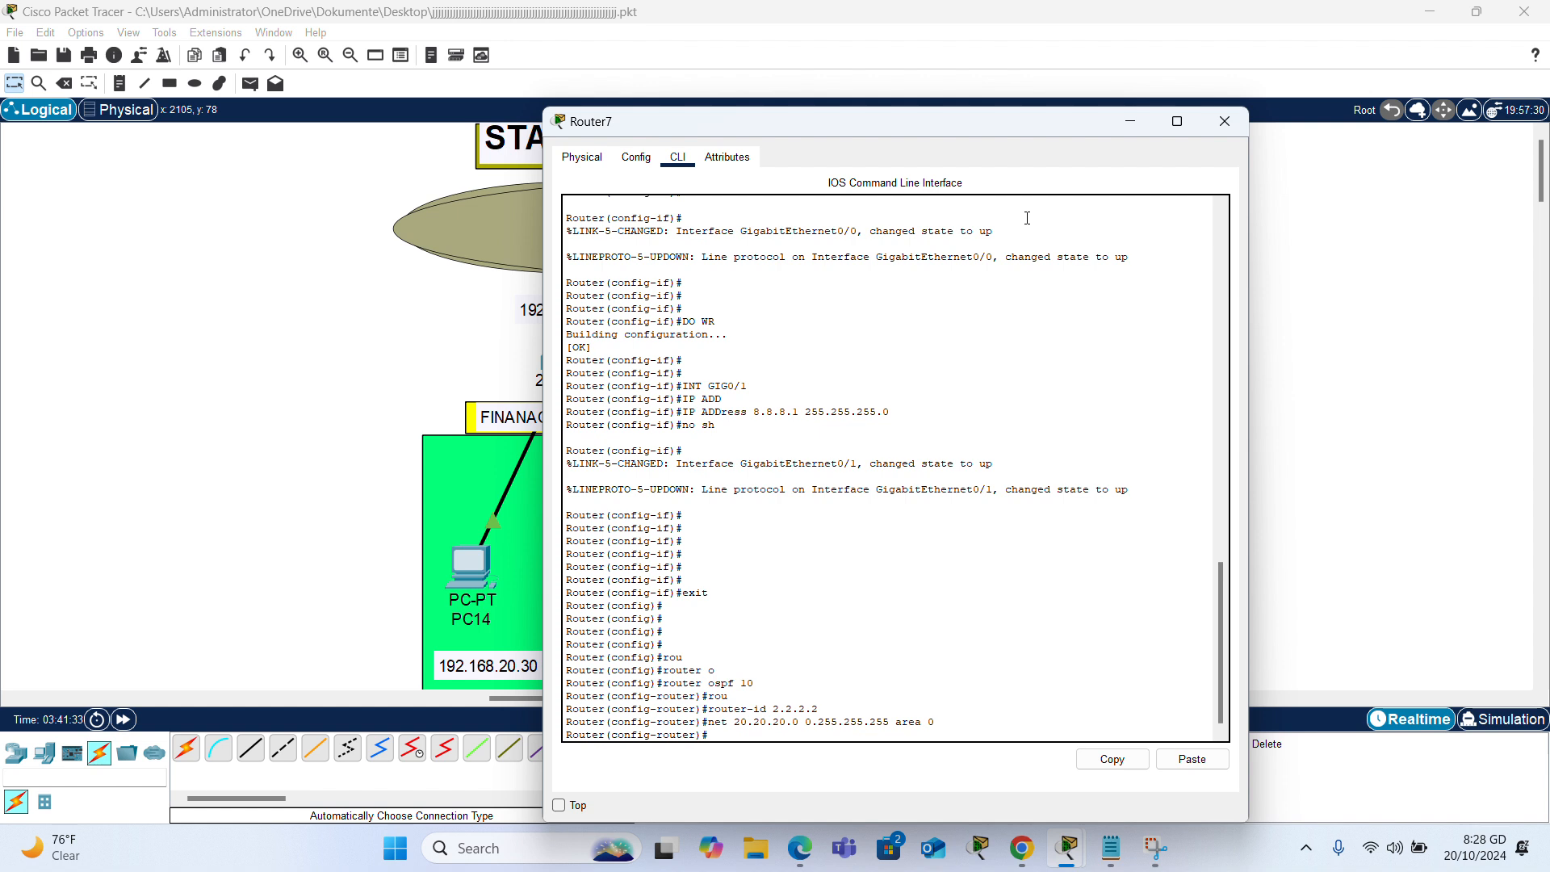
pyautogui.write('net 8.8.8.0 0')
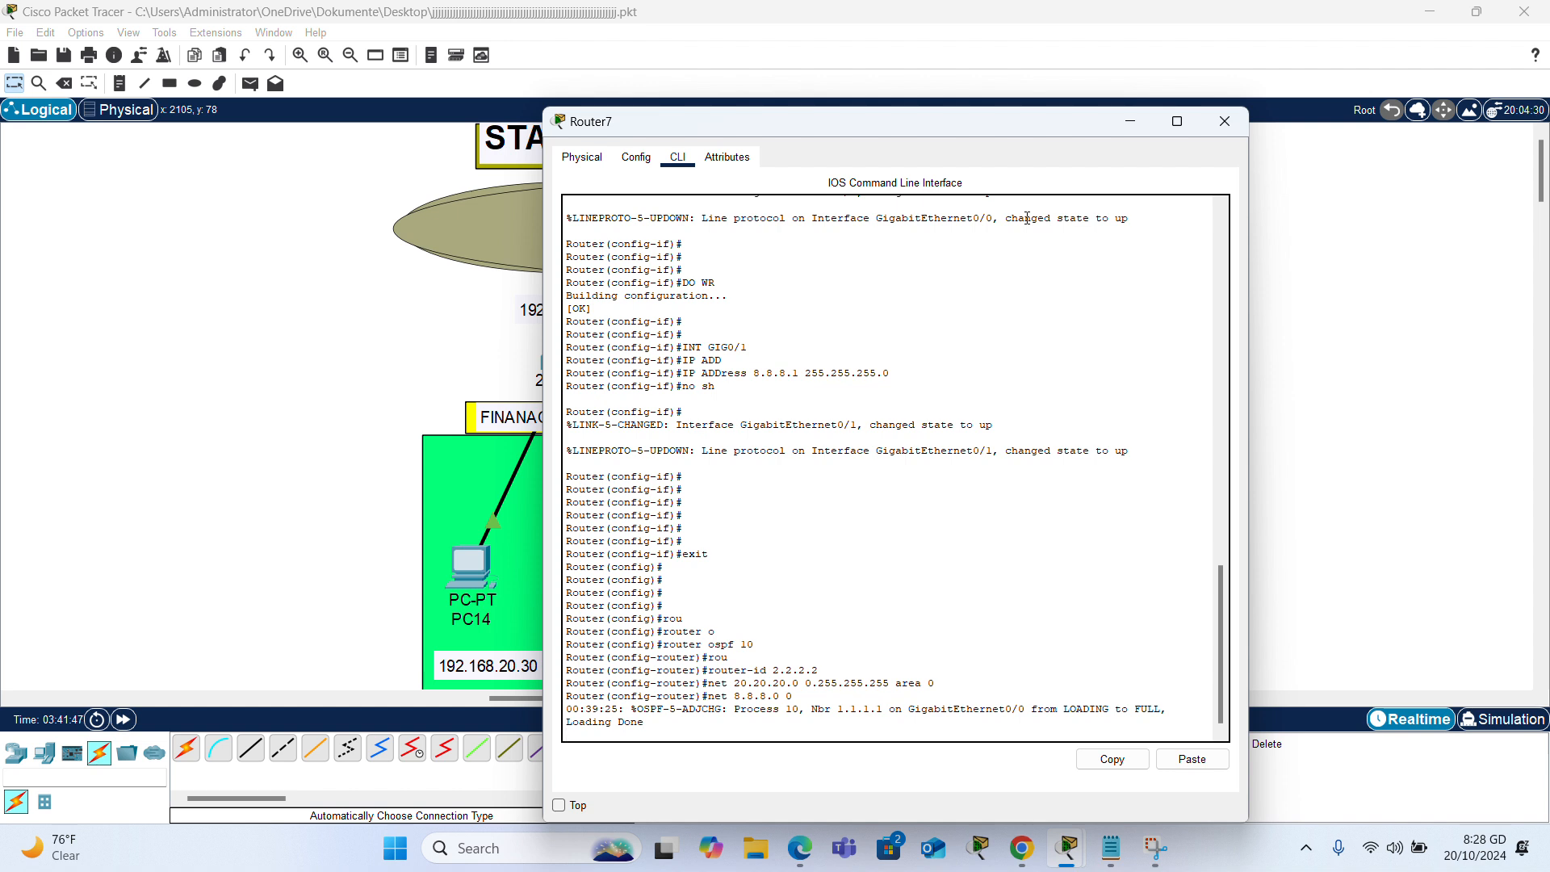
pyautogui.press('BackSpace')
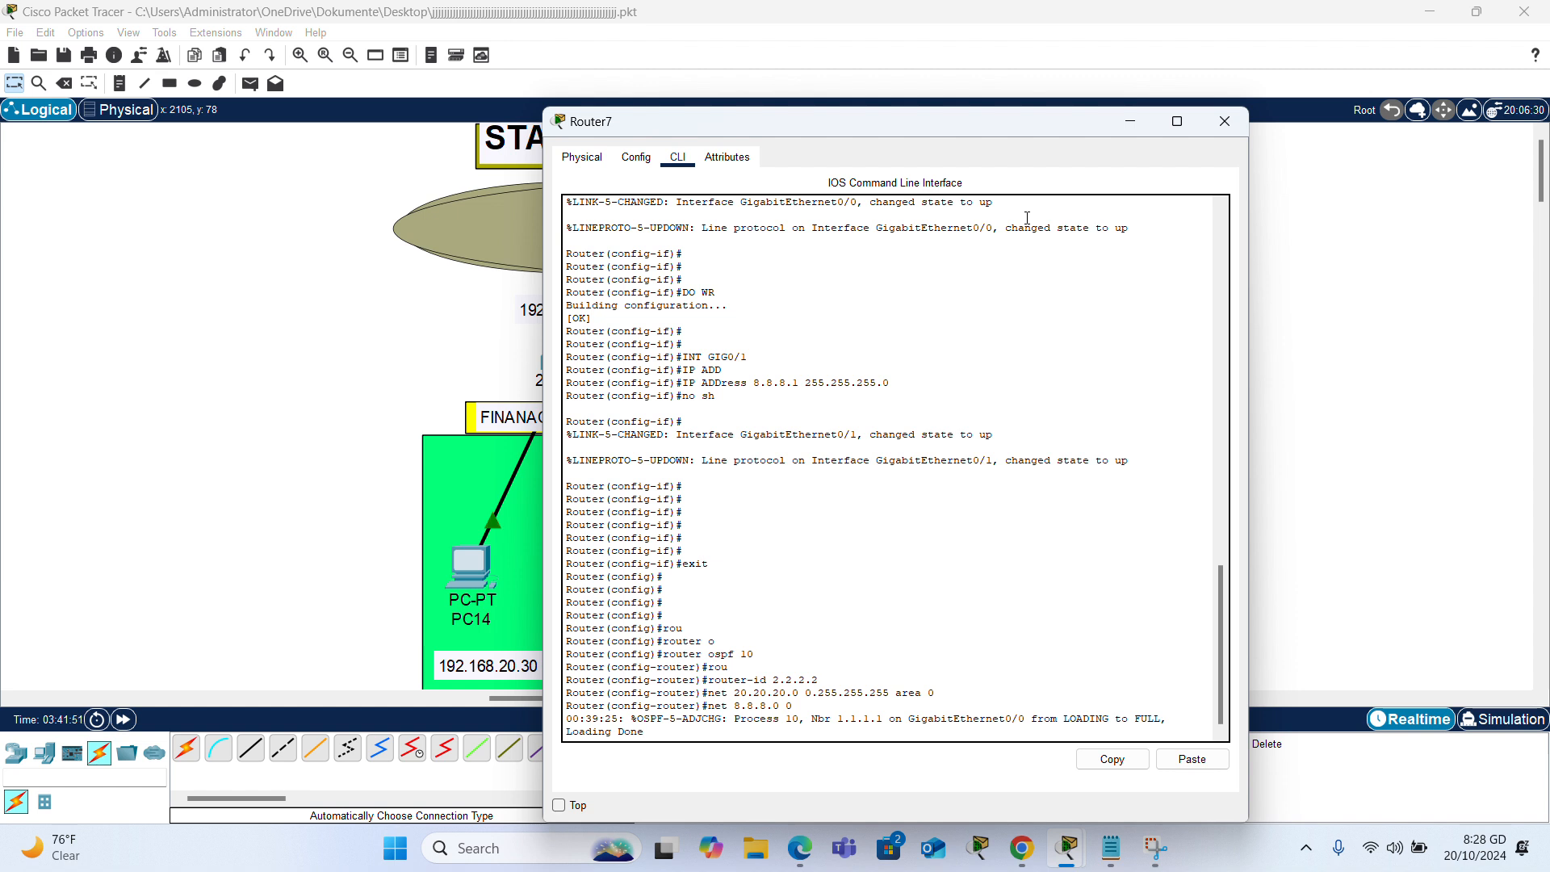
pyautogui.press('BackSpace')
pyautogui.press('Return')
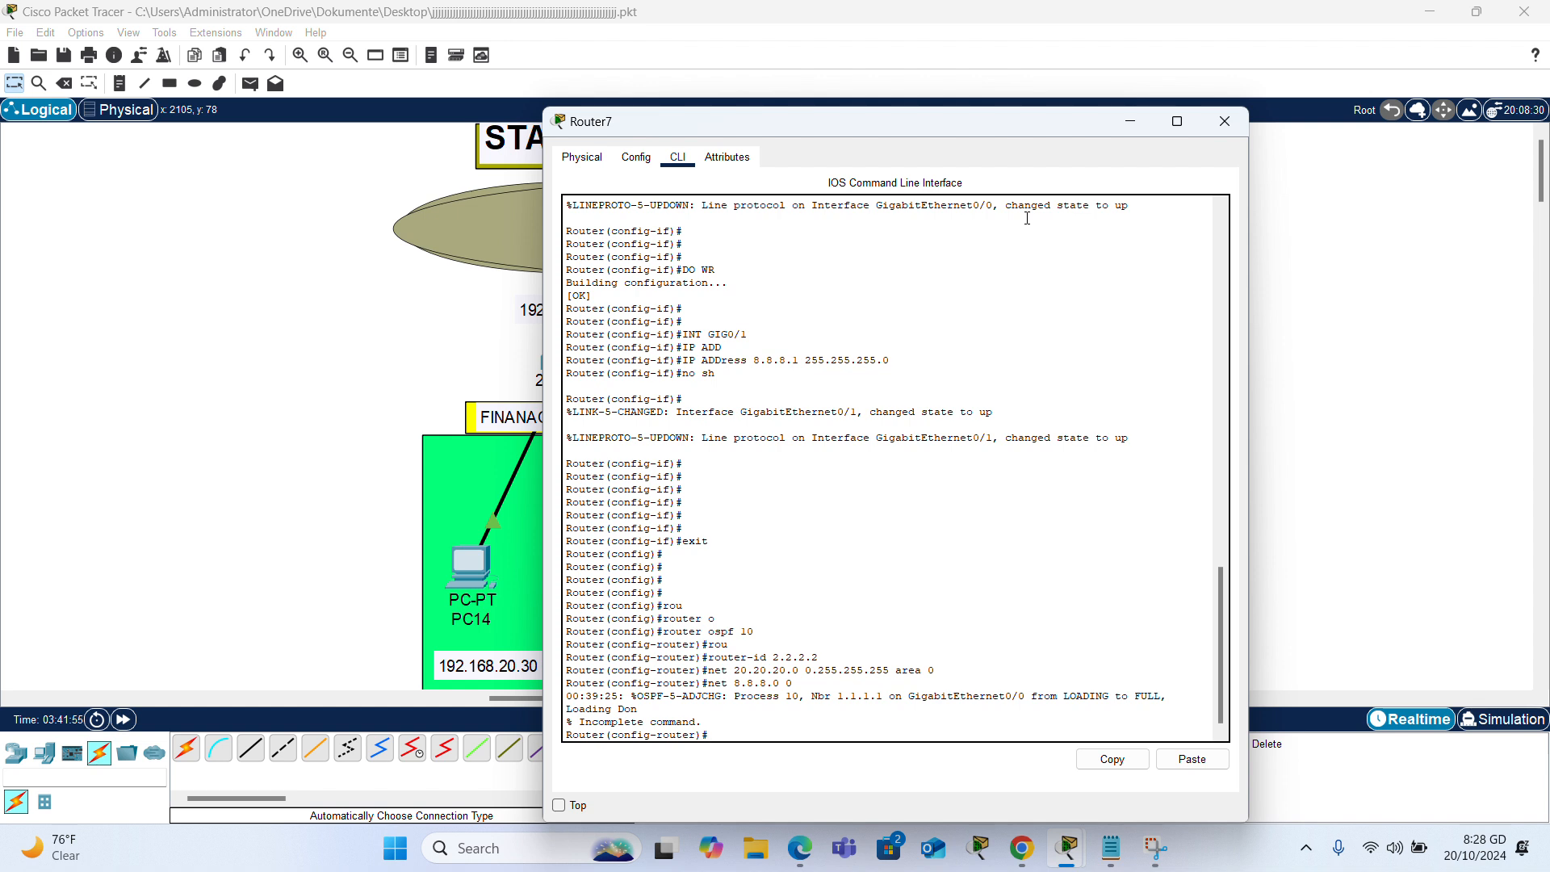
pyautogui.press('Return')
# Try to advertise network 8.8.8.0 in area 0 of Router7's OSPF process with the mask written as 0.0.0.0.255.
pyautogui.write('net 8')
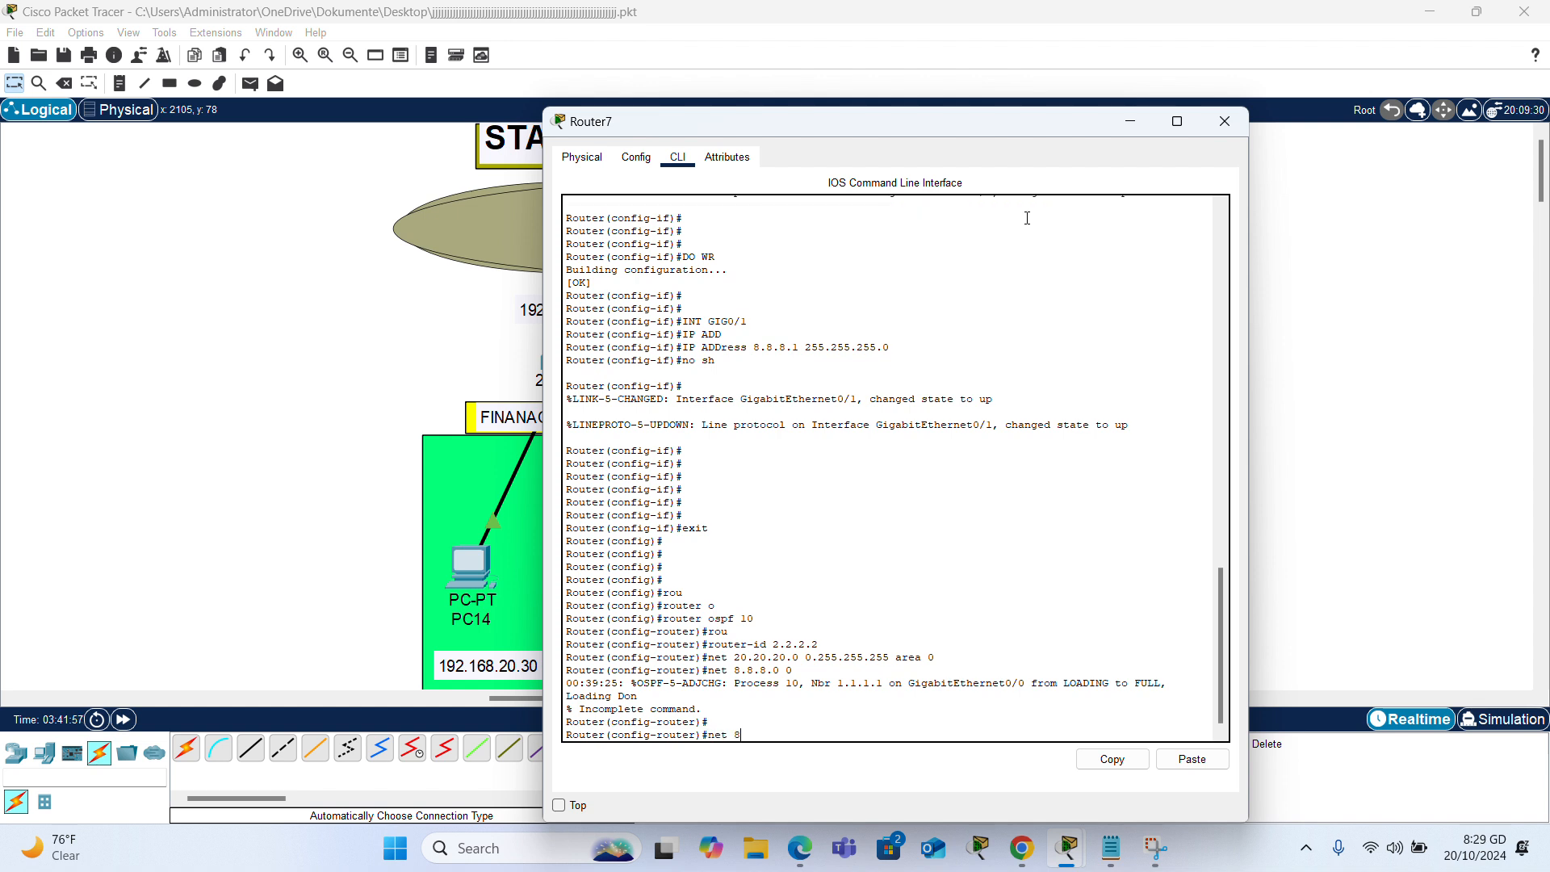
pyautogui.write('.8.8.')
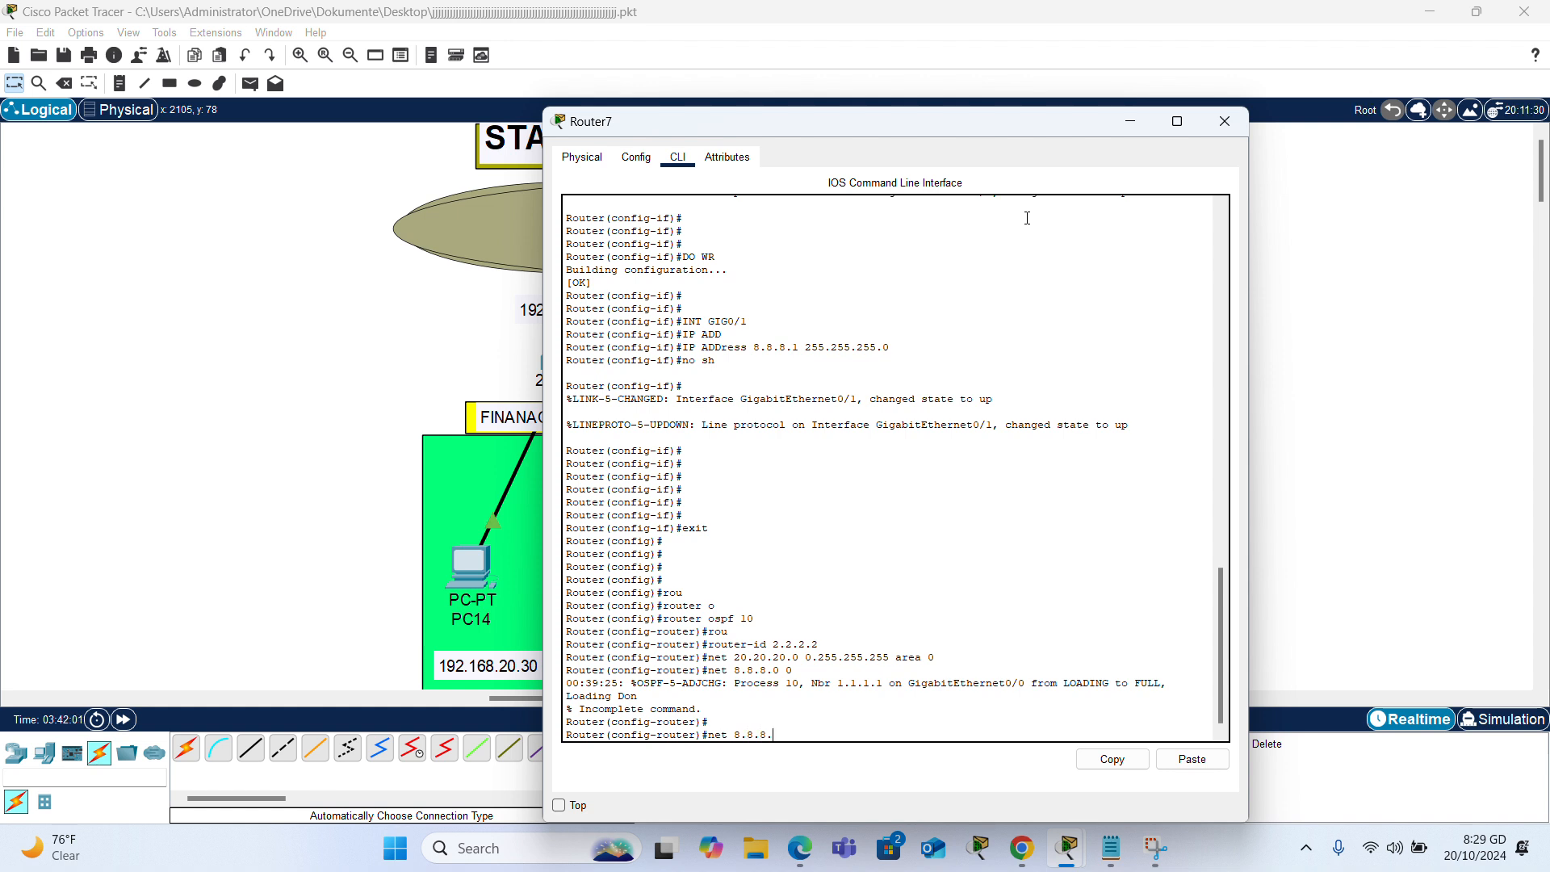
pyautogui.write('0 0')
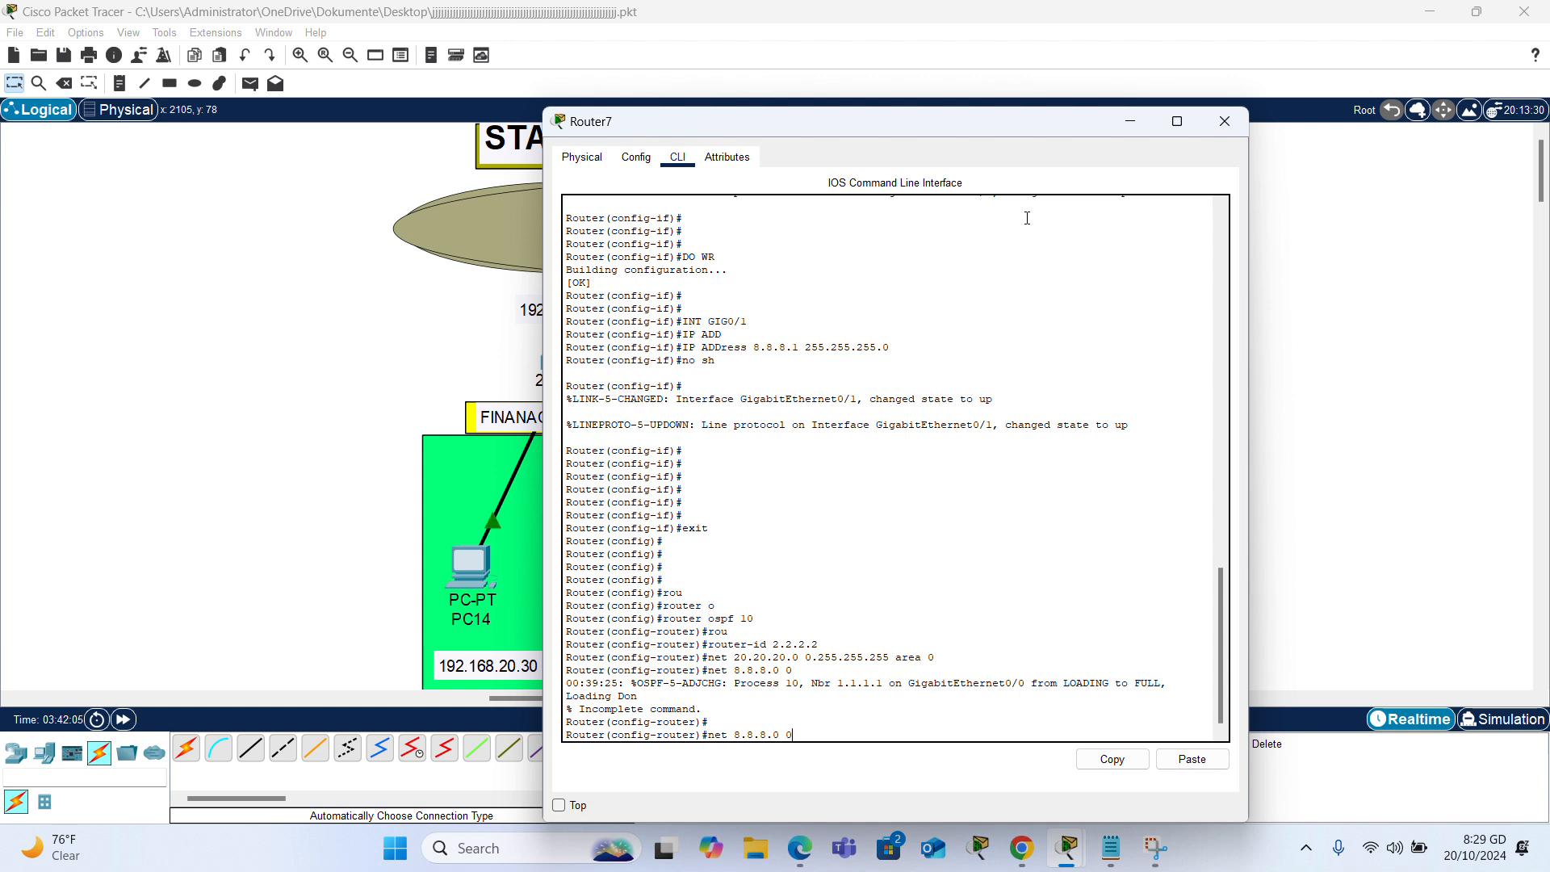
pyautogui.write('.255.255.255')
pyautogui.press('BackSpace')
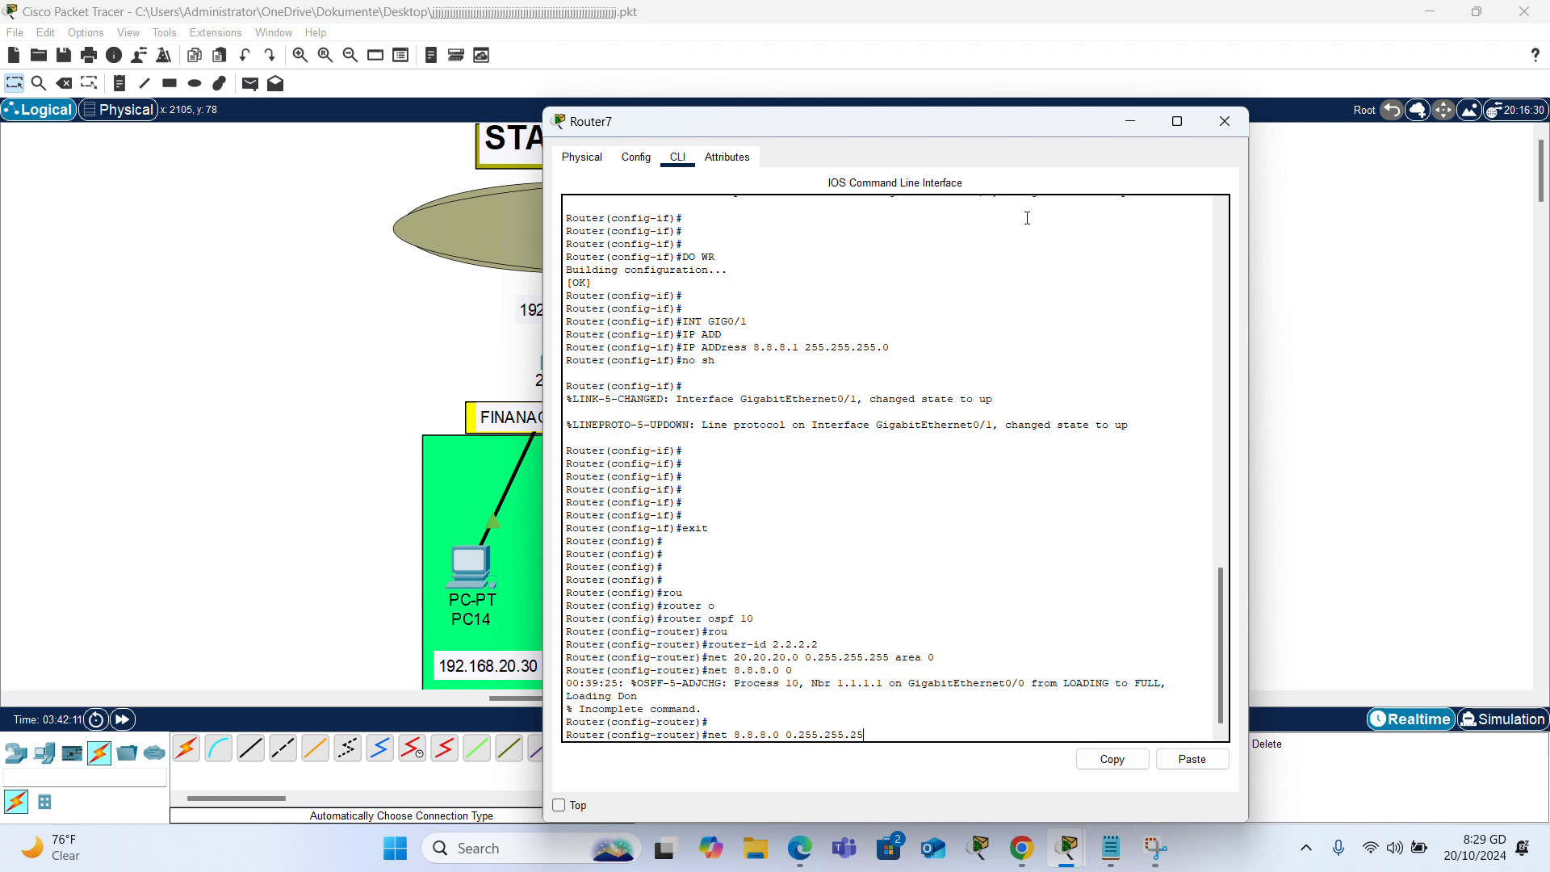
pyautogui.press('BackSpace')
pyautogui.press('BackSpace')
pyautogui.press('BackSpace')
pyautogui.press('BackSpace')
pyautogui.press('BackSpace')
pyautogui.write('0')
pyautogui.write('0.255 area 0')
pyautogui.press('Return')
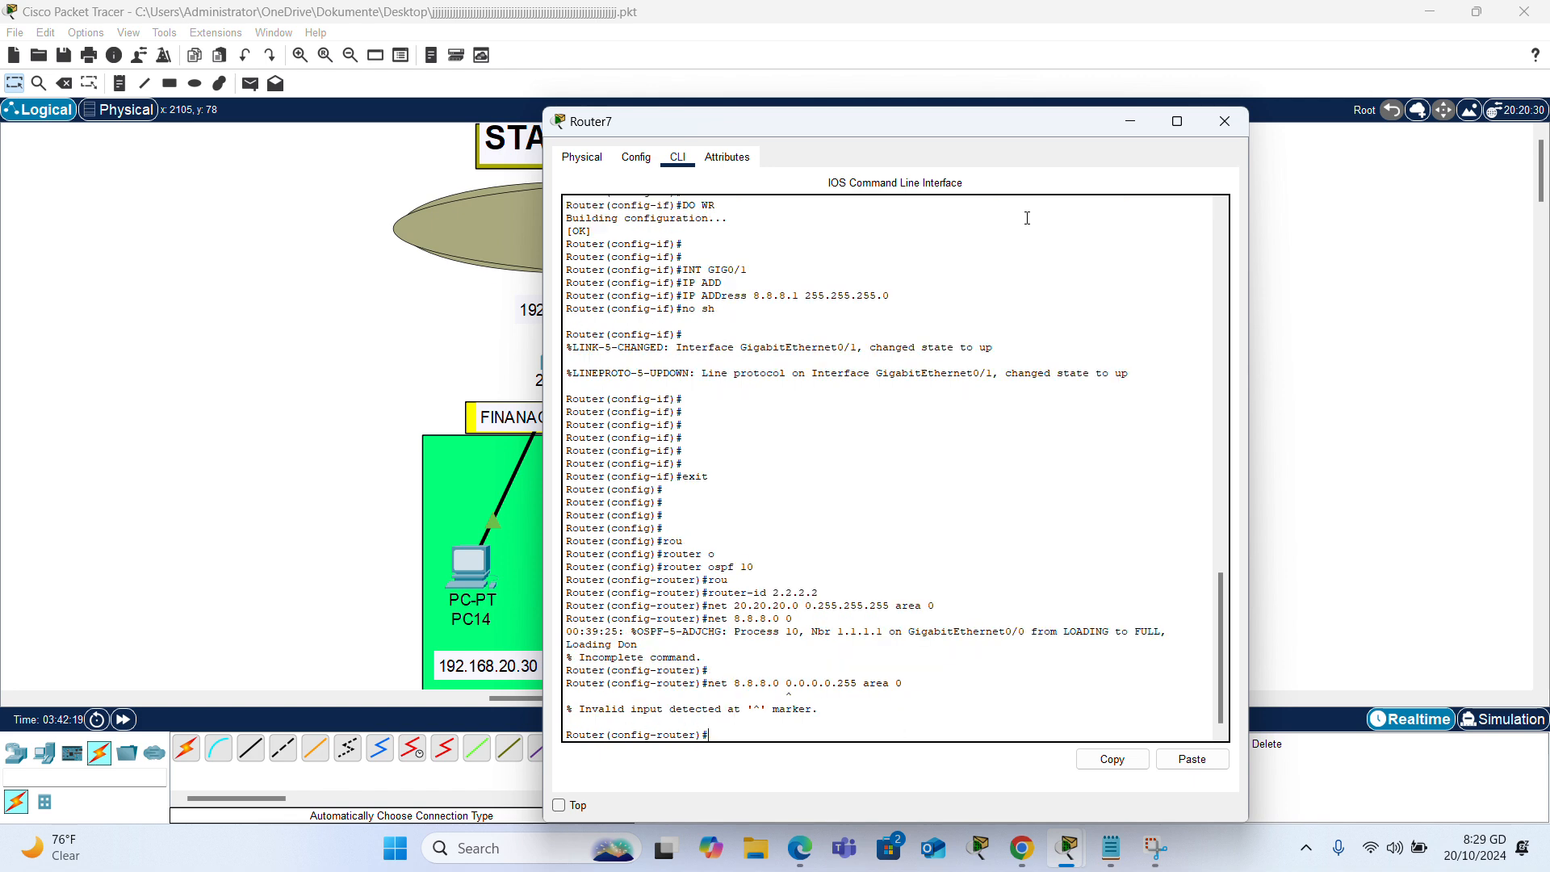
# Advertise network 8.8.8.0 with wildcard mask 0.0.0.255 in area 0 of Router7's OSPF process.
pyautogui.write('net 8.8.8.0 0.0.0.255 area 0')
pyautogui.press('Return')
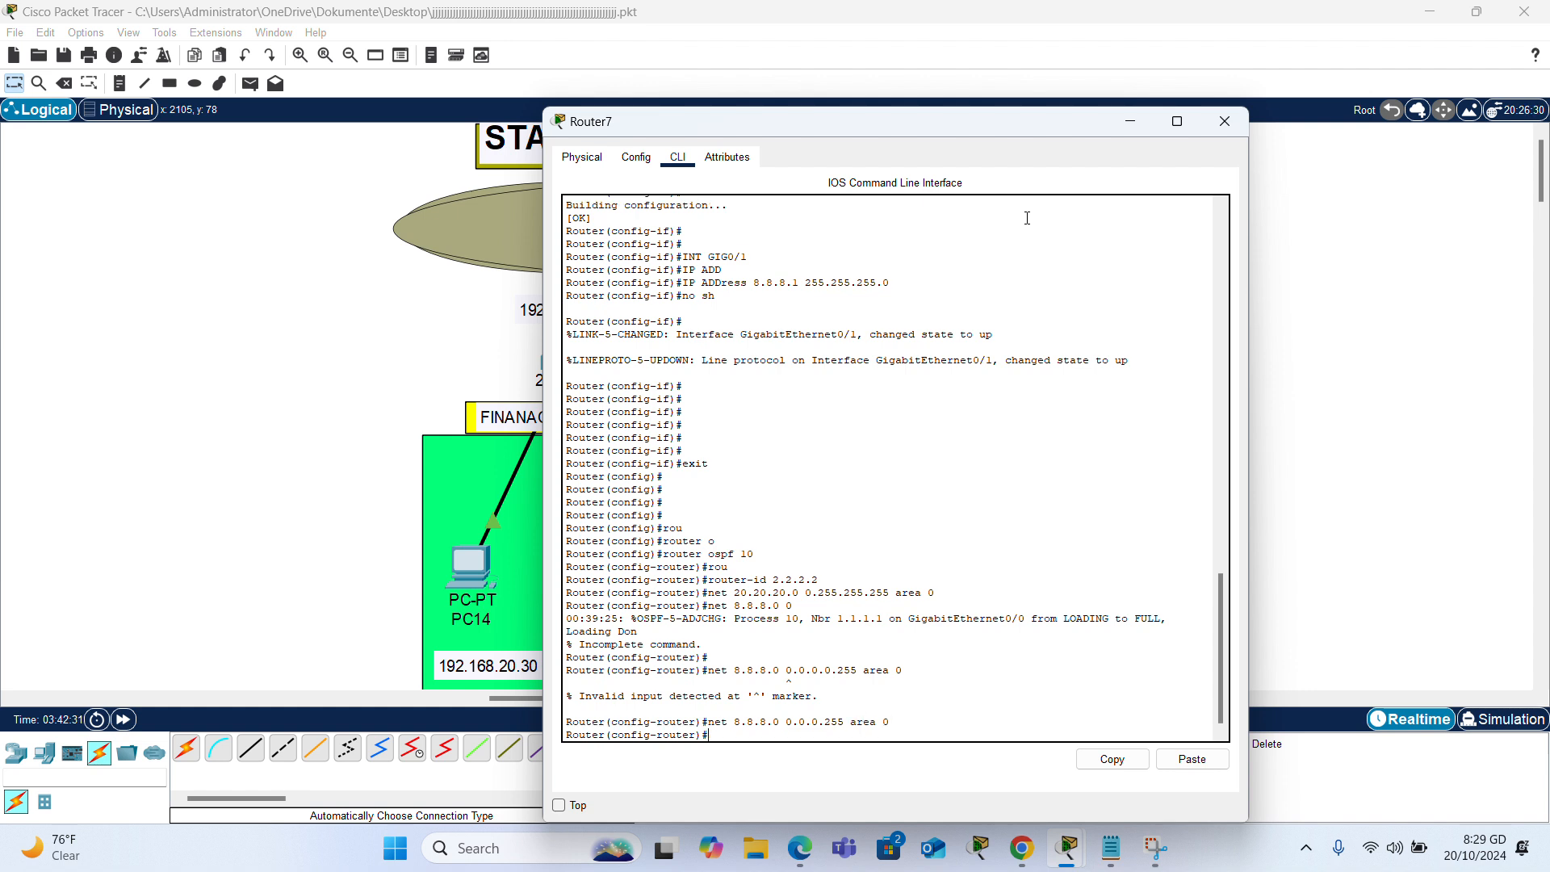
pyautogui.press('Return')
# Save Router7's running configuration with do wr and close its window.
pyautogui.write('do wr')
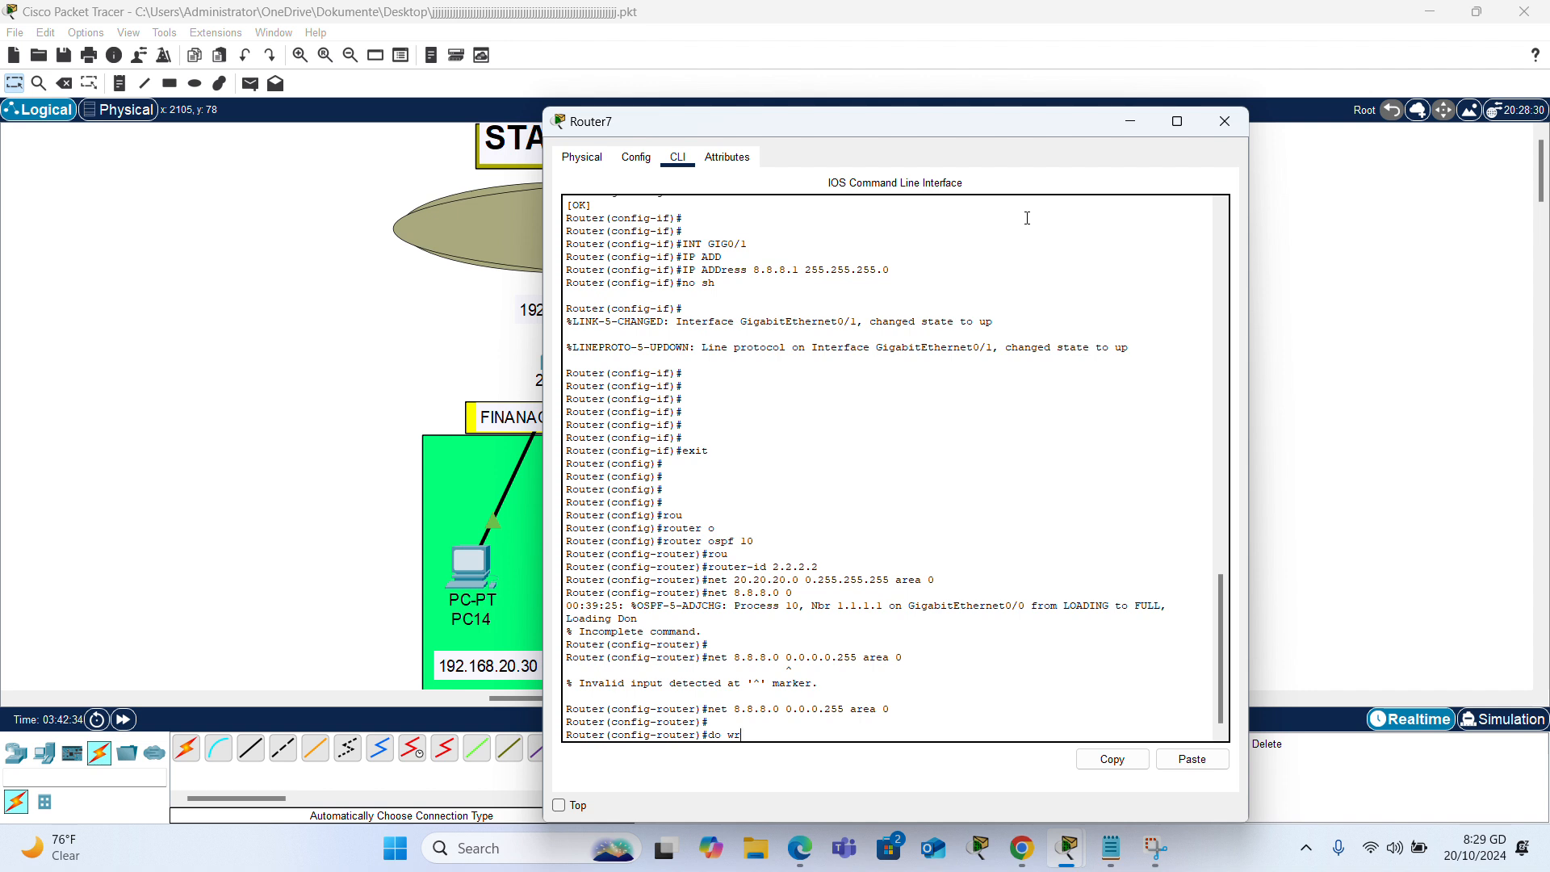
pyautogui.press('Return')
pyautogui.press('Return')
pyautogui.press('Return')
pyautogui.press('Return')
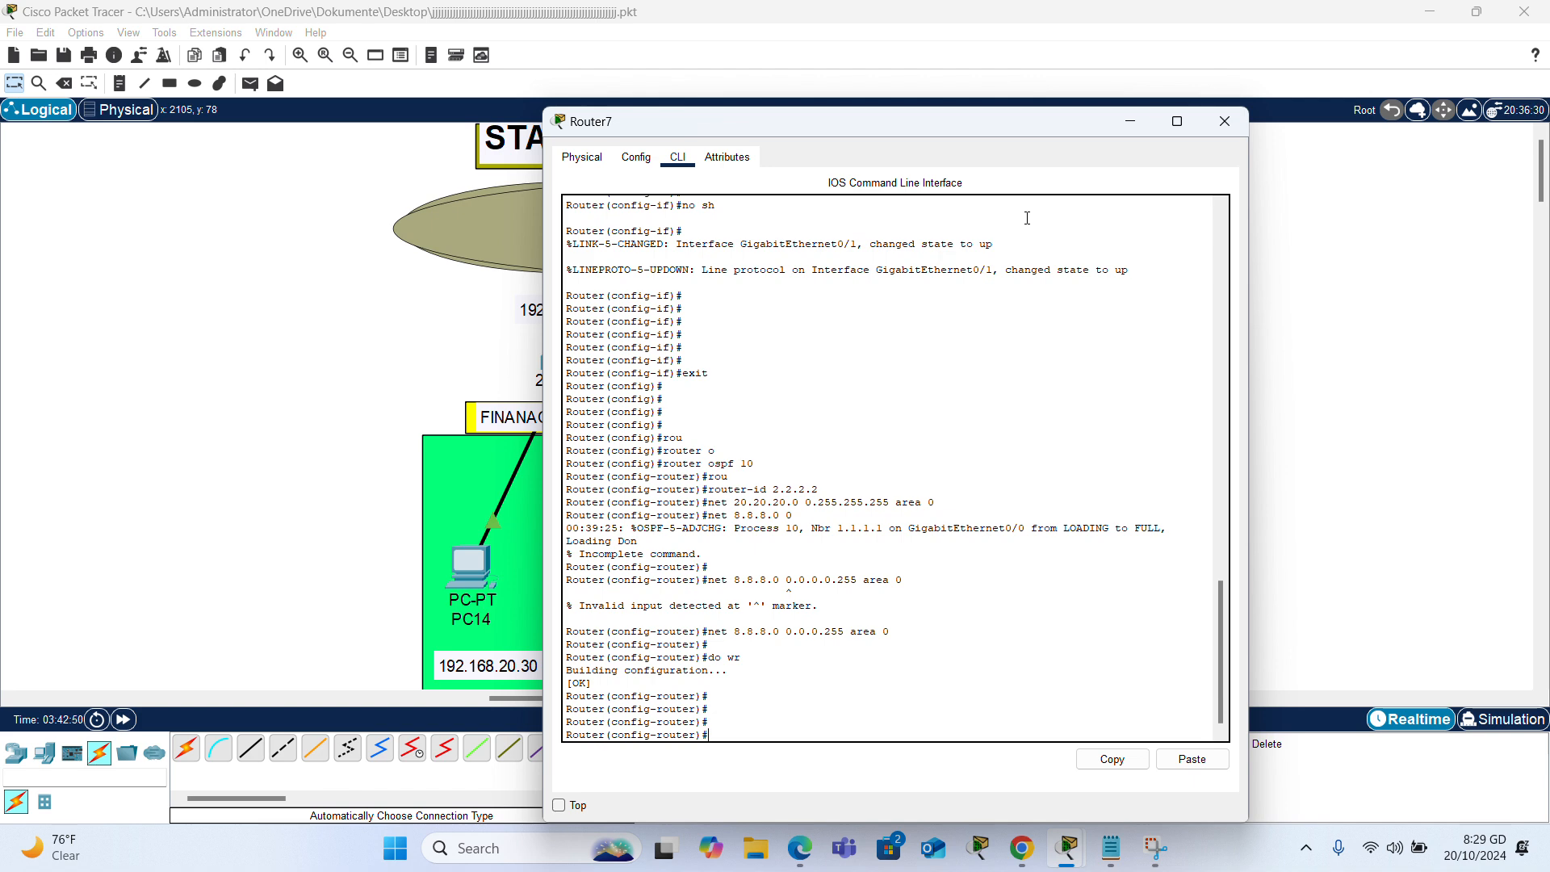
pyautogui.click(1221, 123)
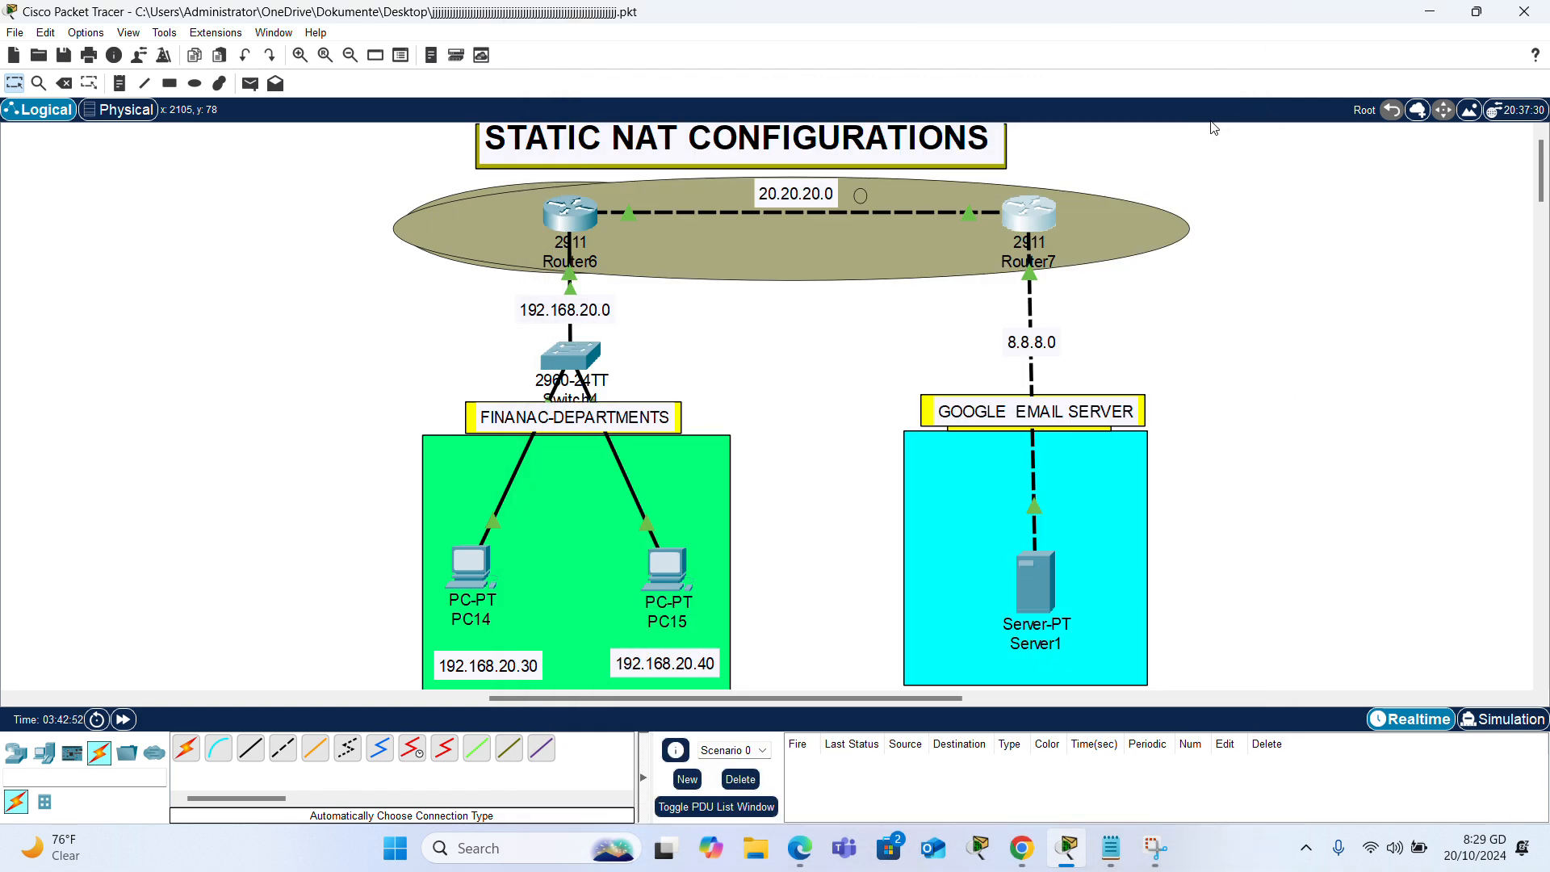
# Ping the Google server at 8.8.8.8 from PC14's command prompt and return to the topology.
pyautogui.click(454, 578)
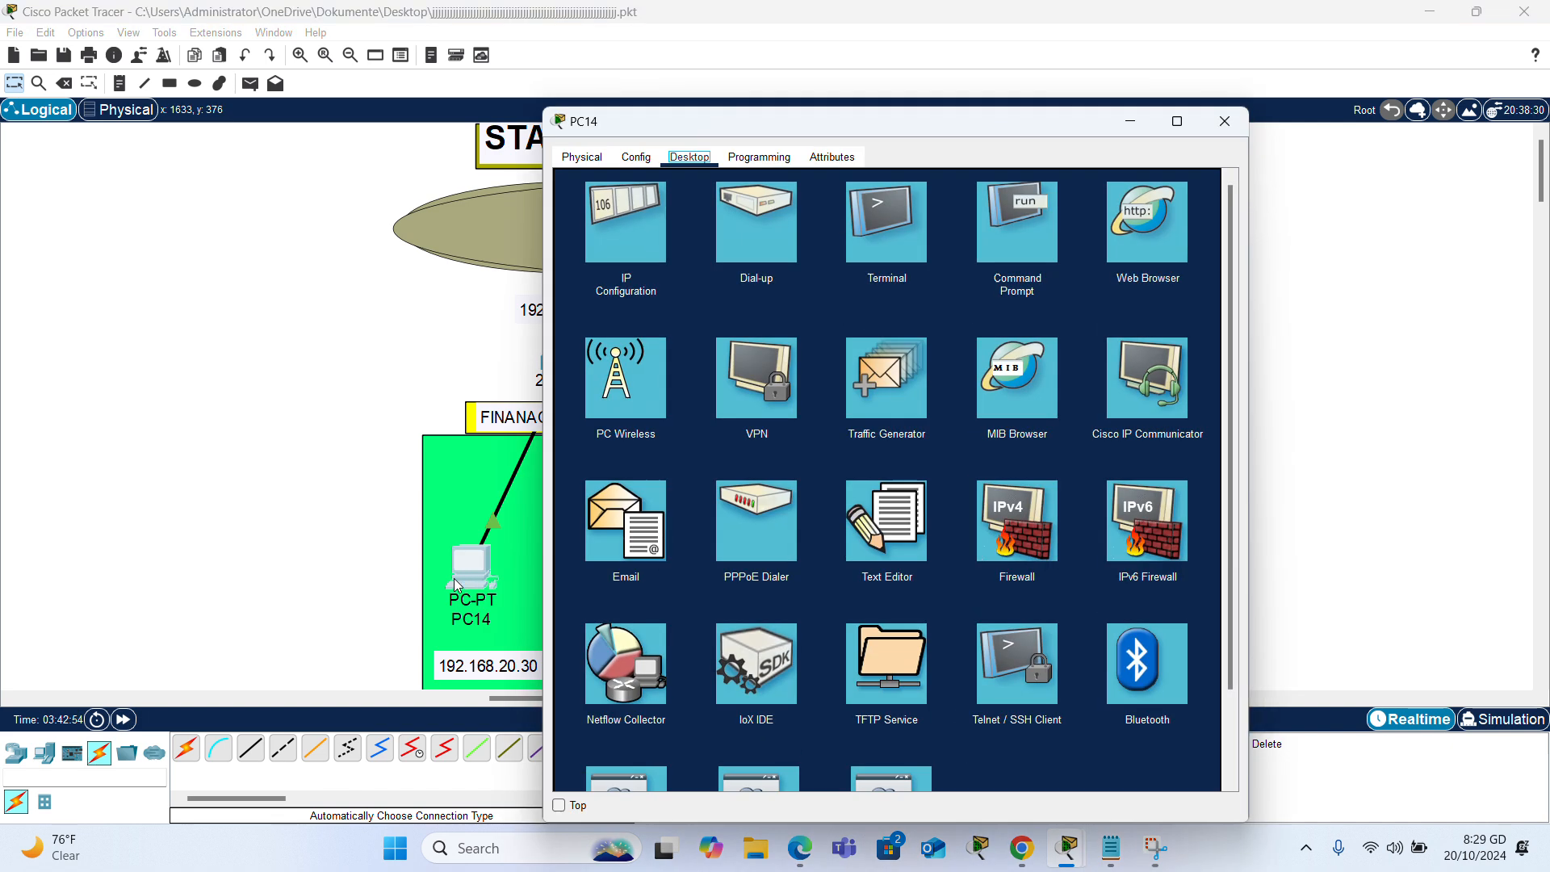
pyautogui.click(1017, 218)
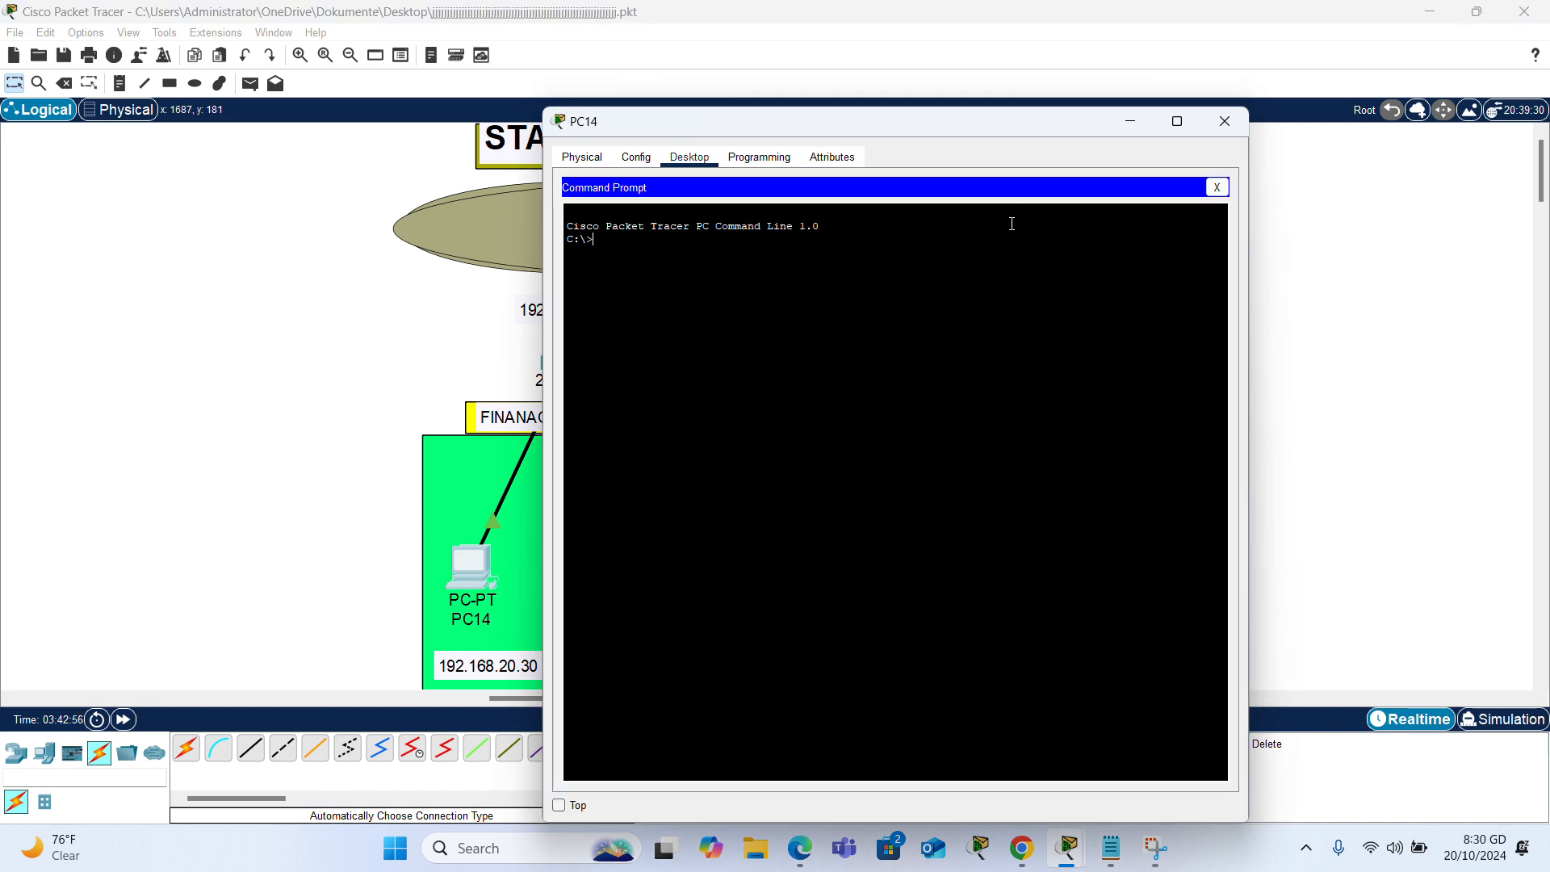
pyautogui.write('ping 8.8.8.8')
pyautogui.press('Return')
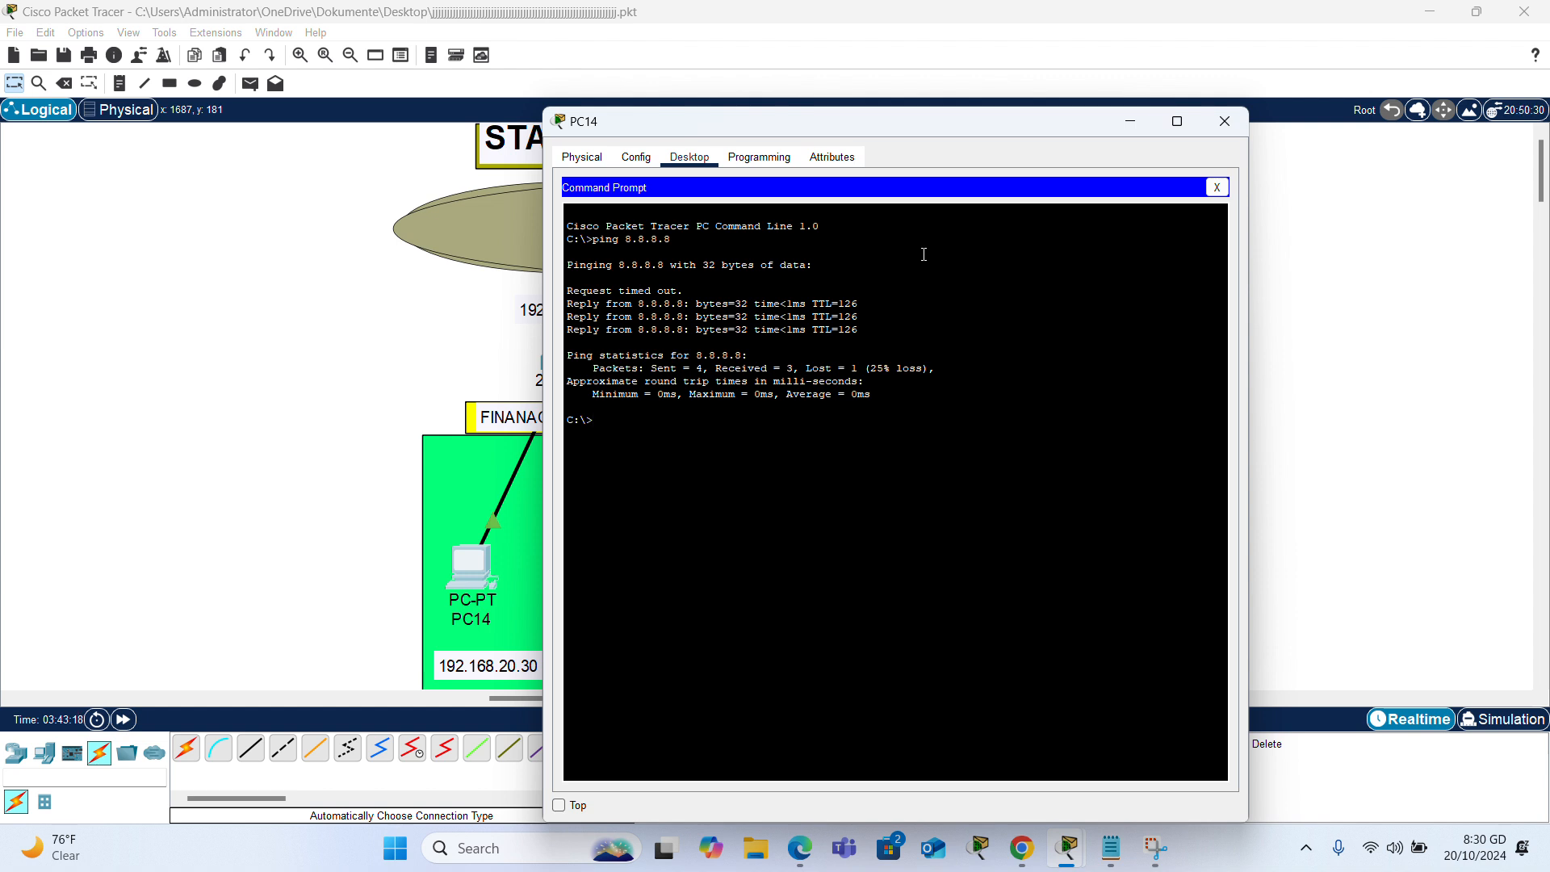
pyautogui.click(1409, 329)
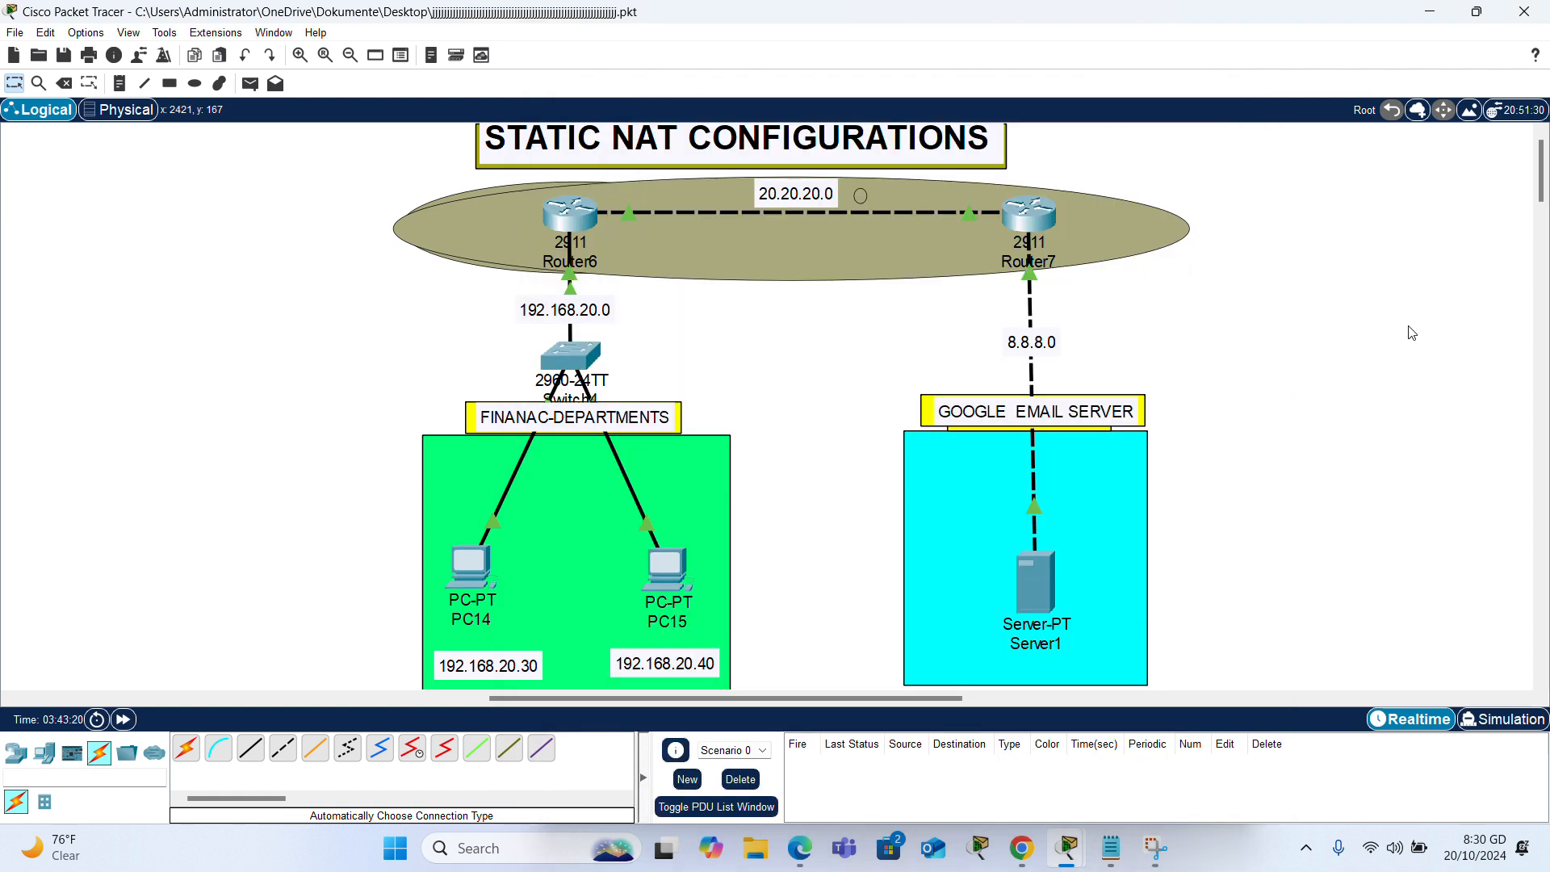
# Ping the Google server at 8.8.8.8 from PC15's command prompt.
pyautogui.click(666, 575)
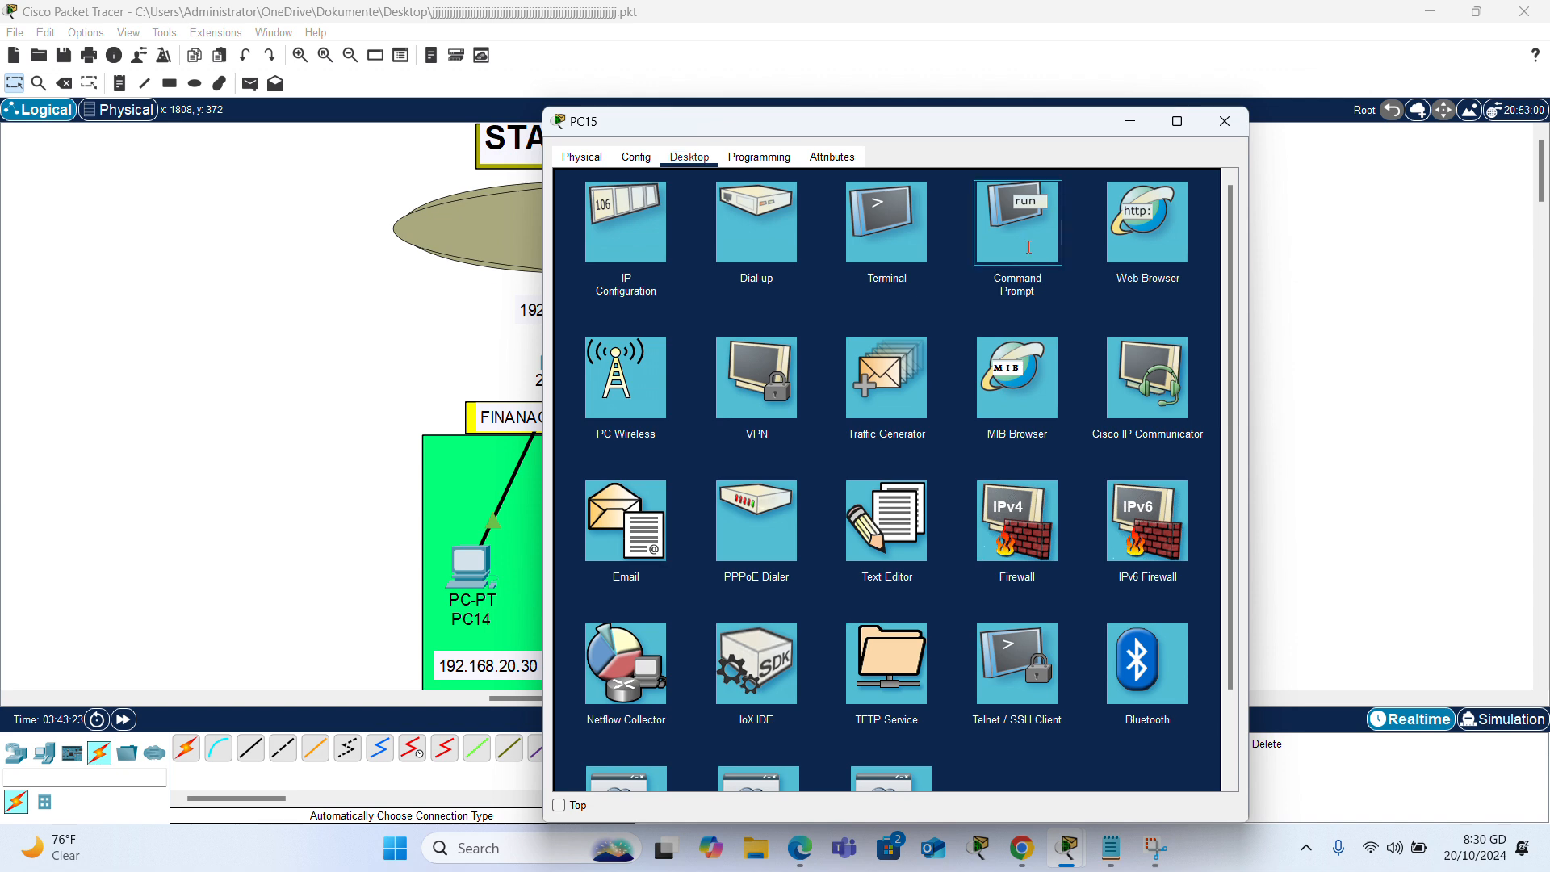
pyautogui.click(1027, 247)
pyautogui.write('pi')
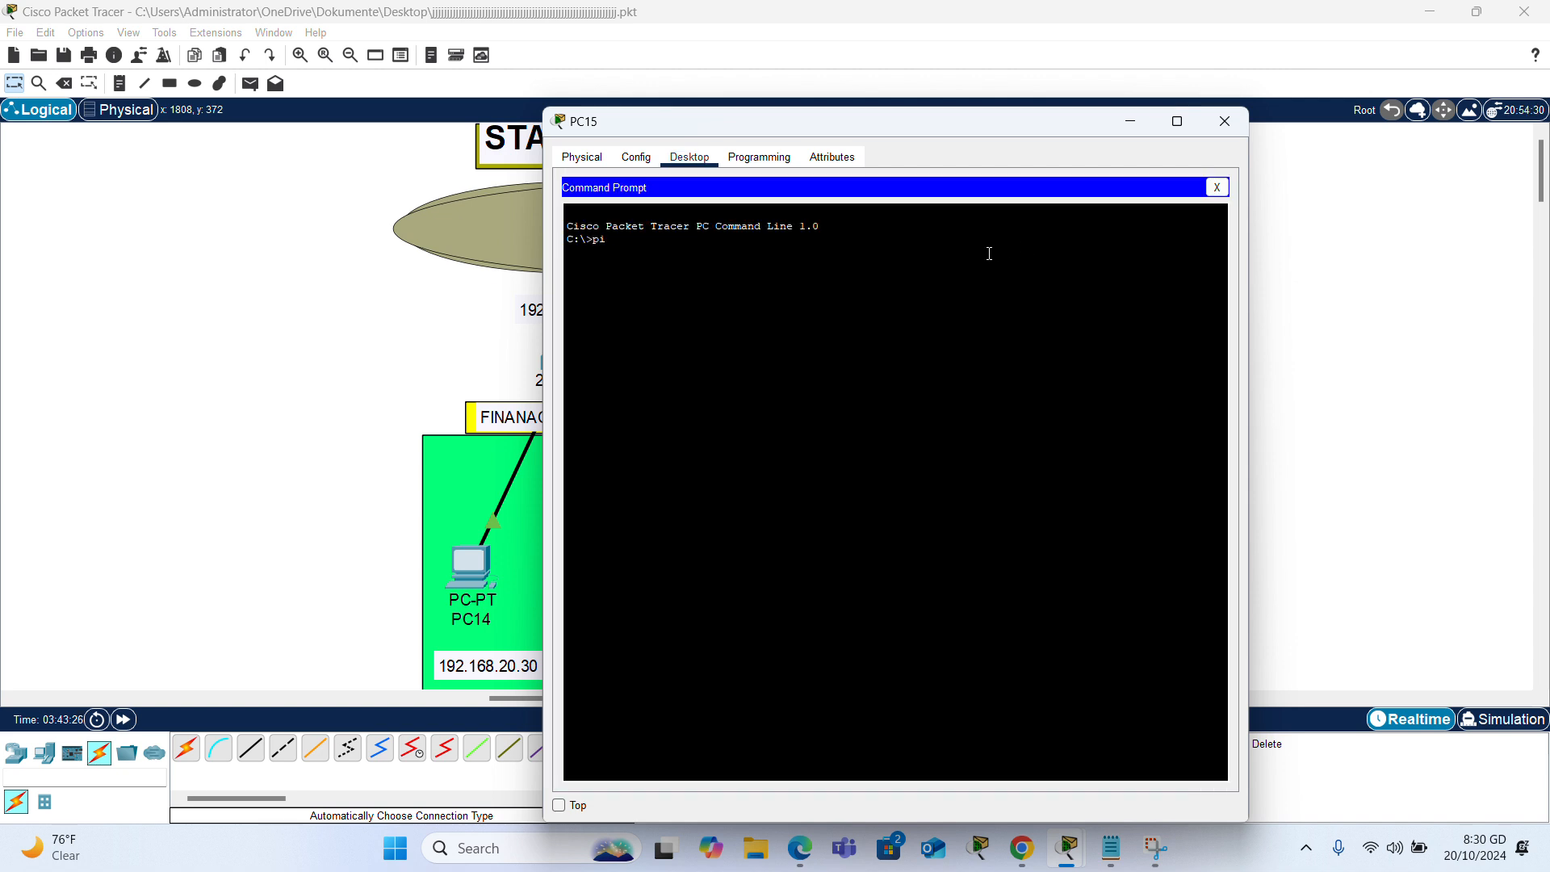
pyautogui.write('ng 8.8.8.8')
pyautogui.press('Return')
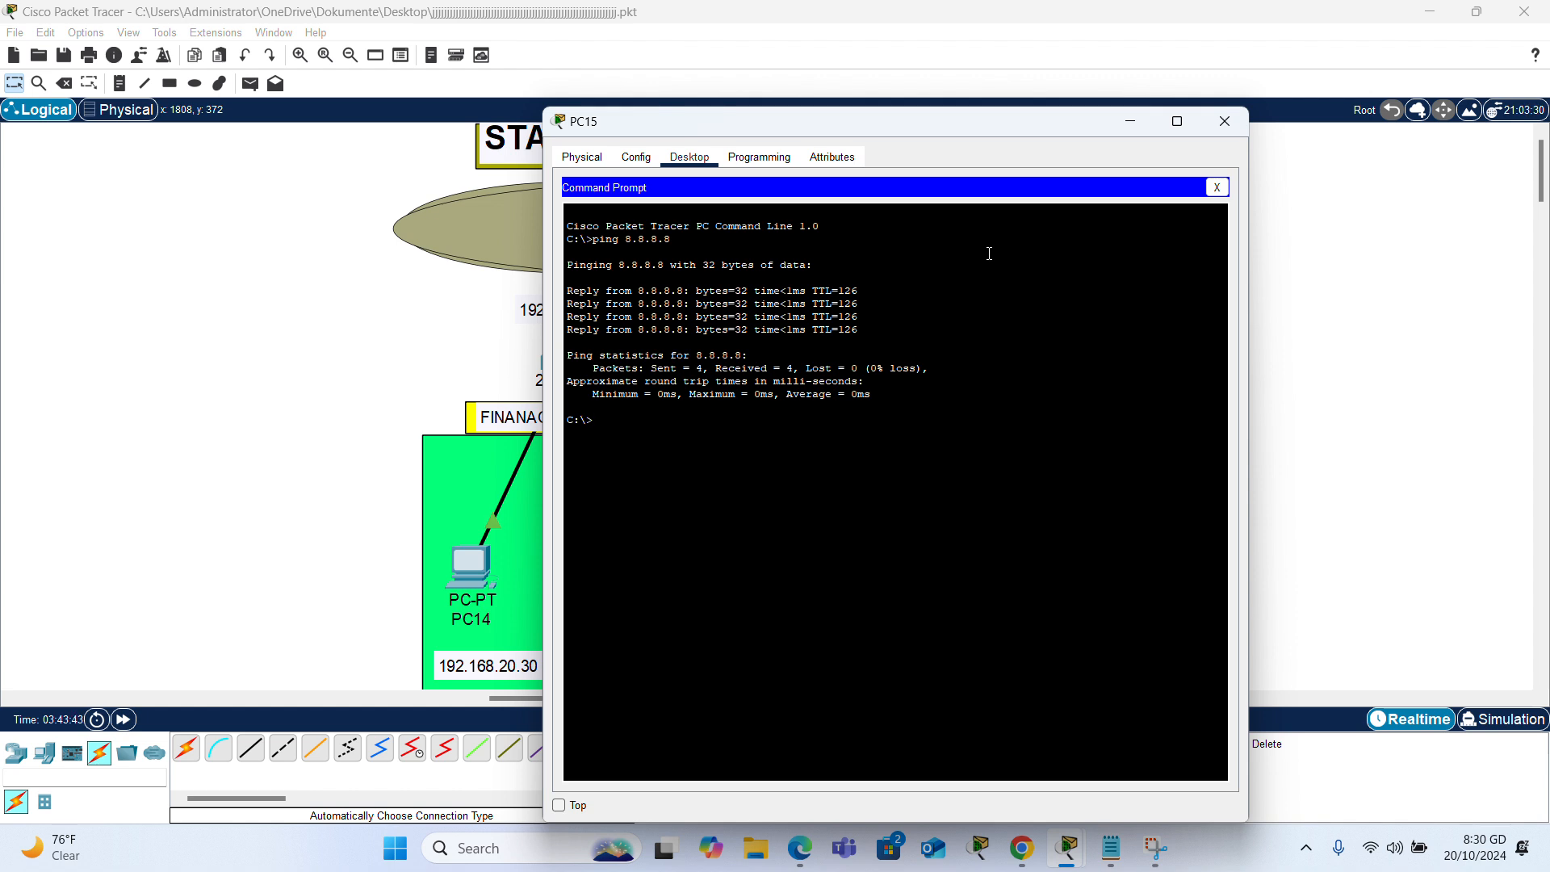
# Try to trace the path from PC15 to the server with traceroute 8.8.8.8.
pyautogui.write('tracero')
pyautogui.press('BackSpace')
pyautogui.press('BackSpace')
pyautogui.press('BackSpace')
pyautogui.press('BackSpace')
pyautogui.press('BackSpace')
pyautogui.press('BackSpace')
pyautogui.press('BackSpace')
pyautogui.press('BackSpace')
pyautogui.press('BackSpace')
pyautogui.press('BackSpace')
pyautogui.write('traceroute 8.8.')
pyautogui.press('Return')
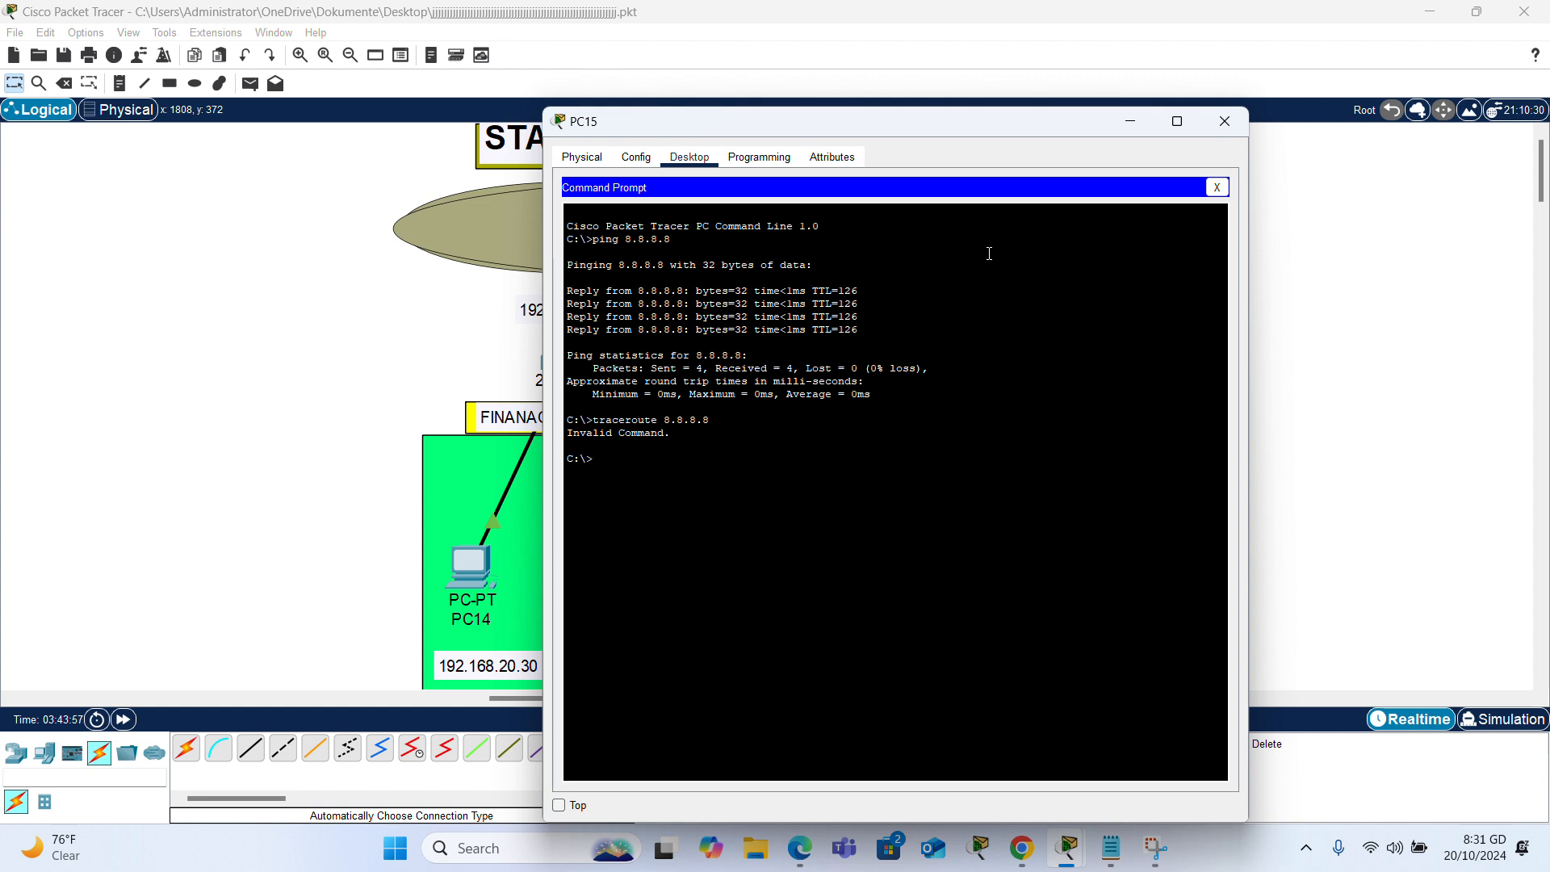
# Try to trace the route from PC15 with tracert to the host 8.8.8.8i.
pyautogui.write('tracer')
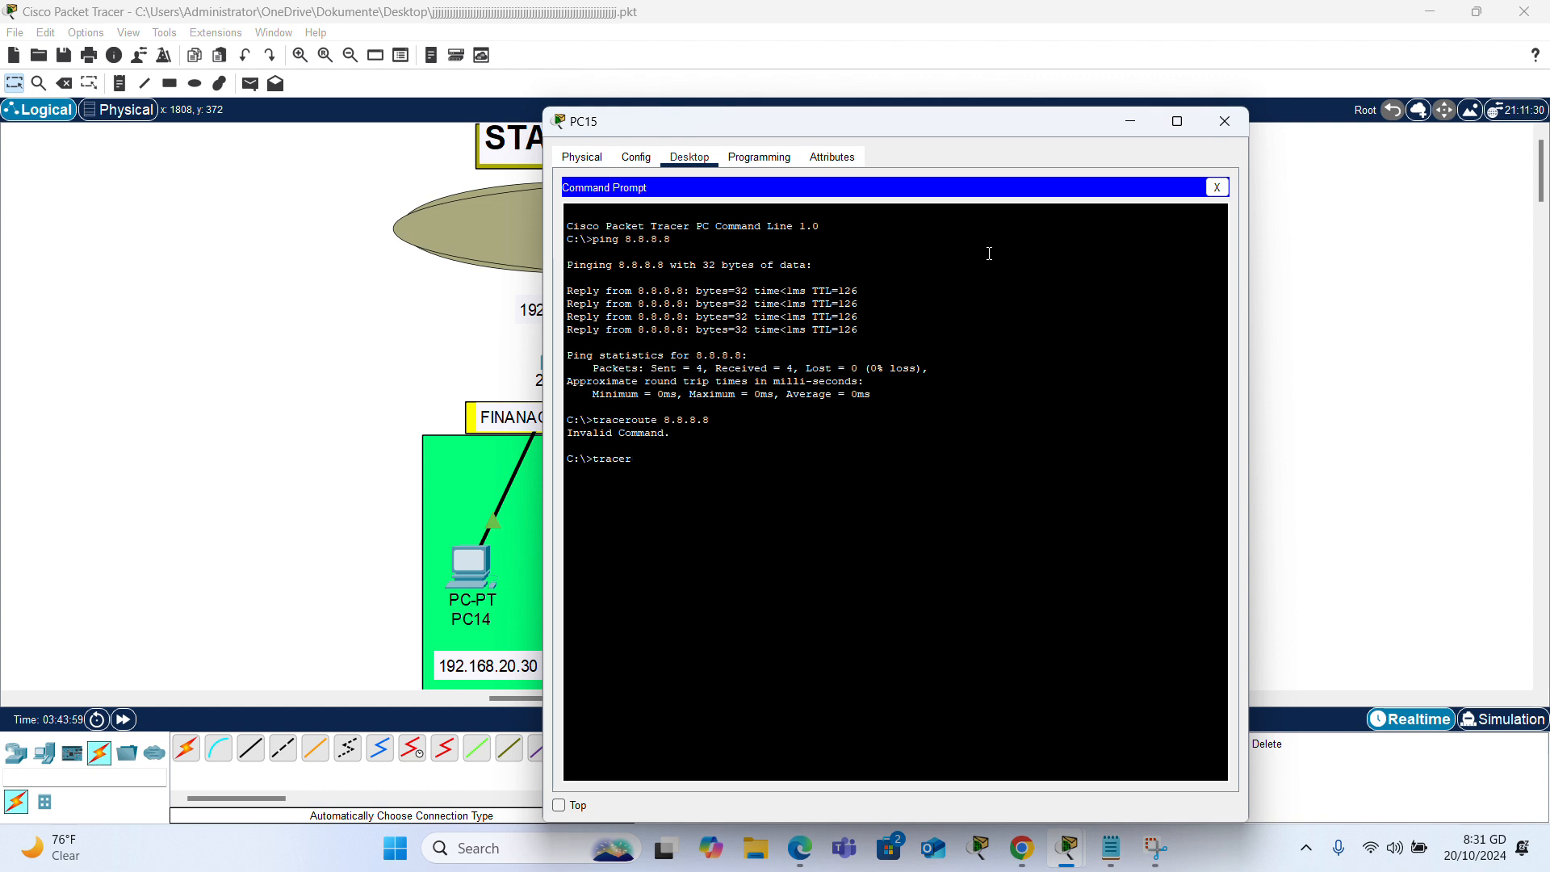
pyautogui.write('t 8.8.8.8i')
pyautogui.press('Return')
pyautogui.press('Return')
pyautogui.press('Return')
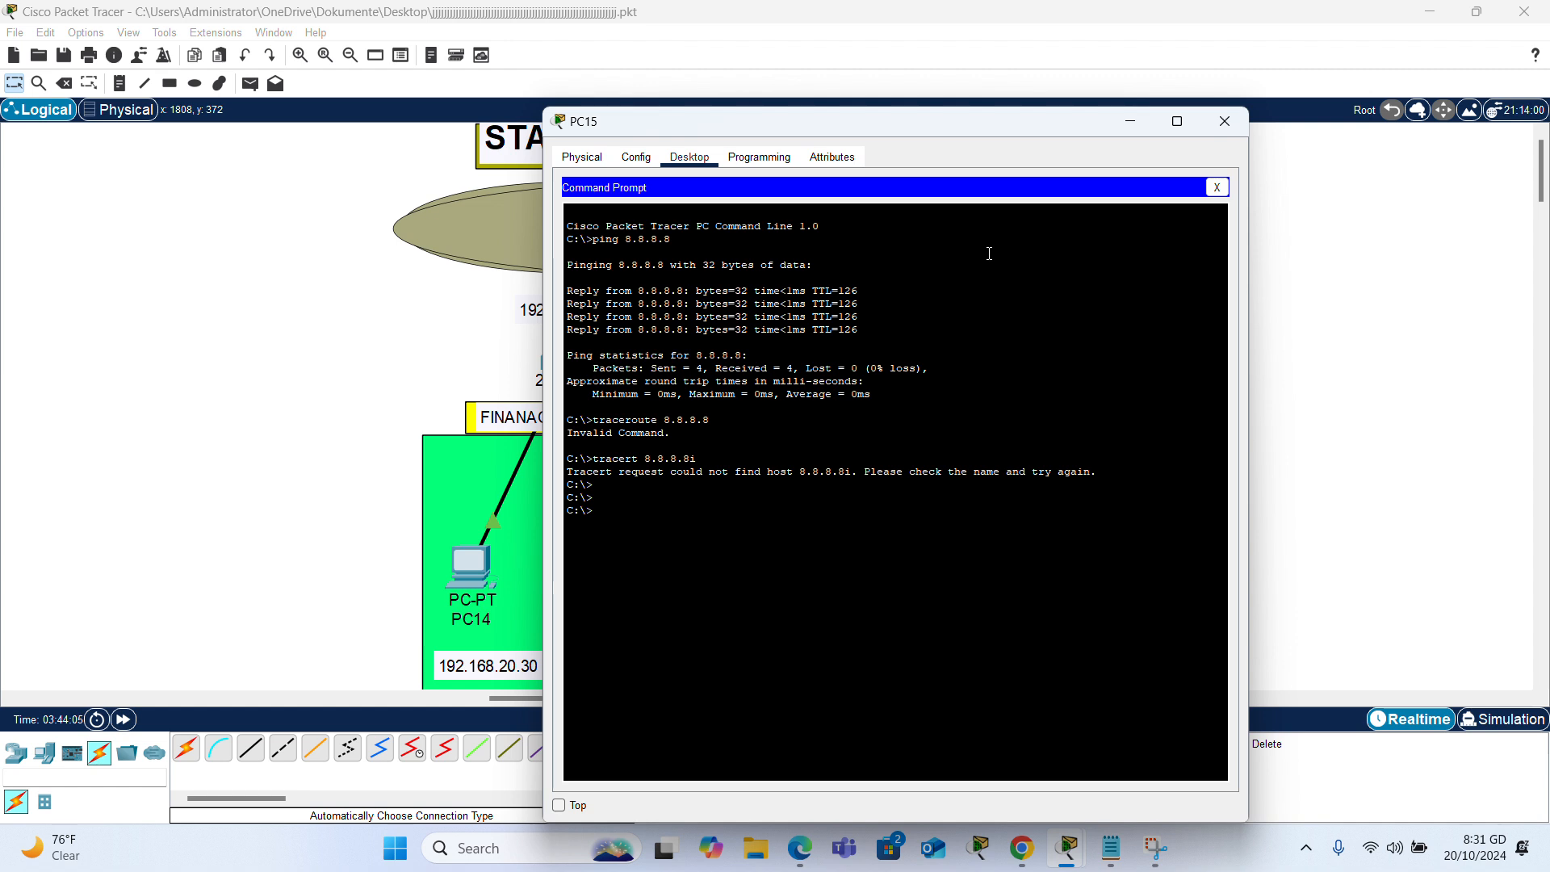
# Trace the route from PC15 to the Google server with tracert 8.8.8.8 and return to the topology.
pyautogui.write('tracert 8.8.8.8')
pyautogui.press('Return')
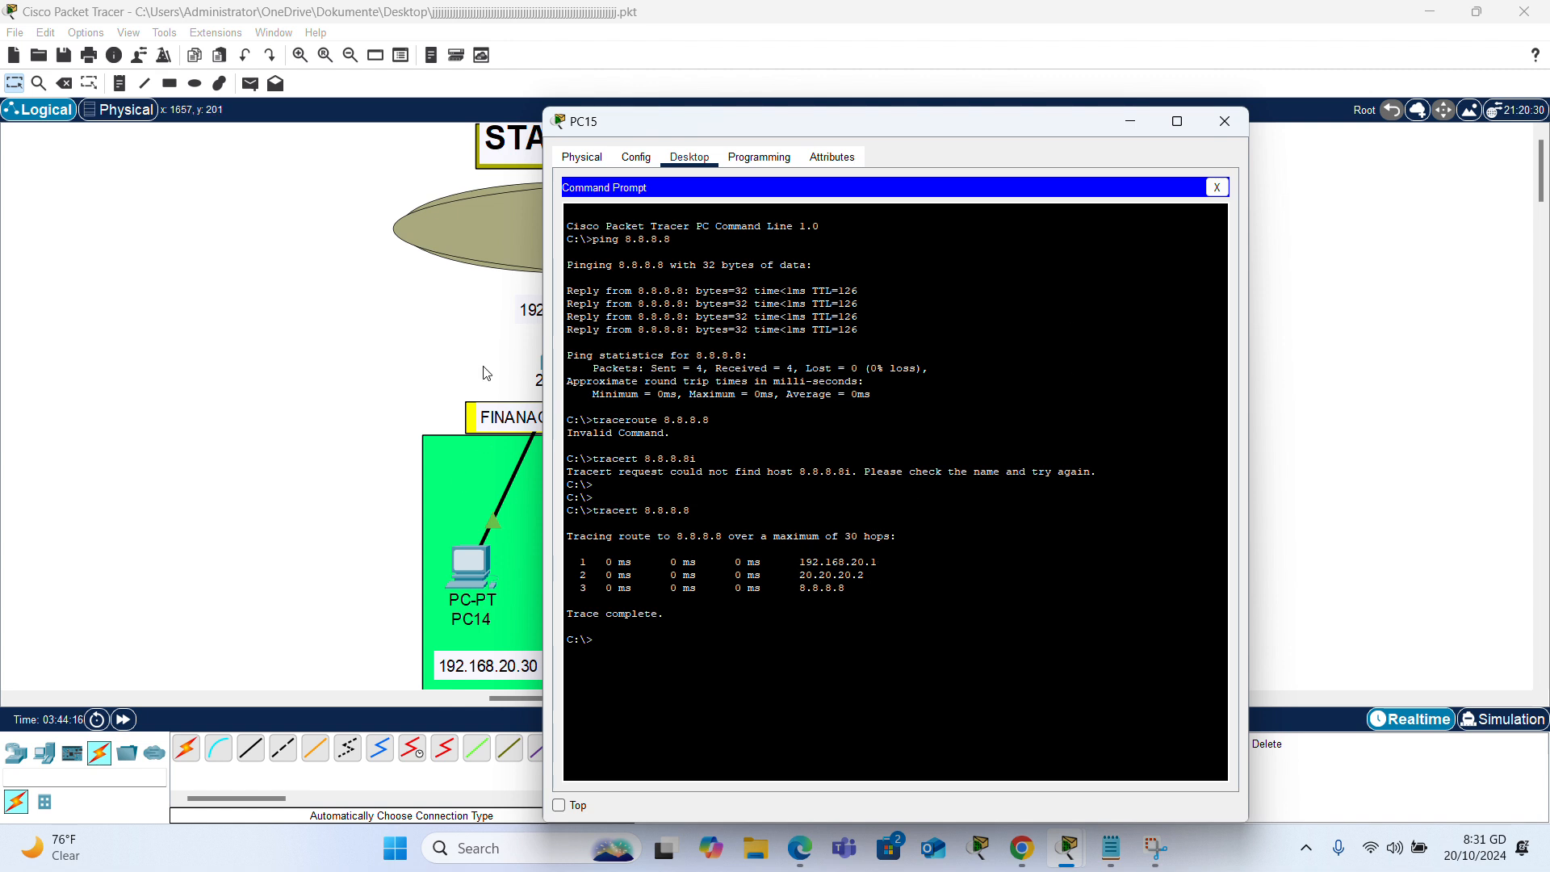
pyautogui.click(1336, 409)
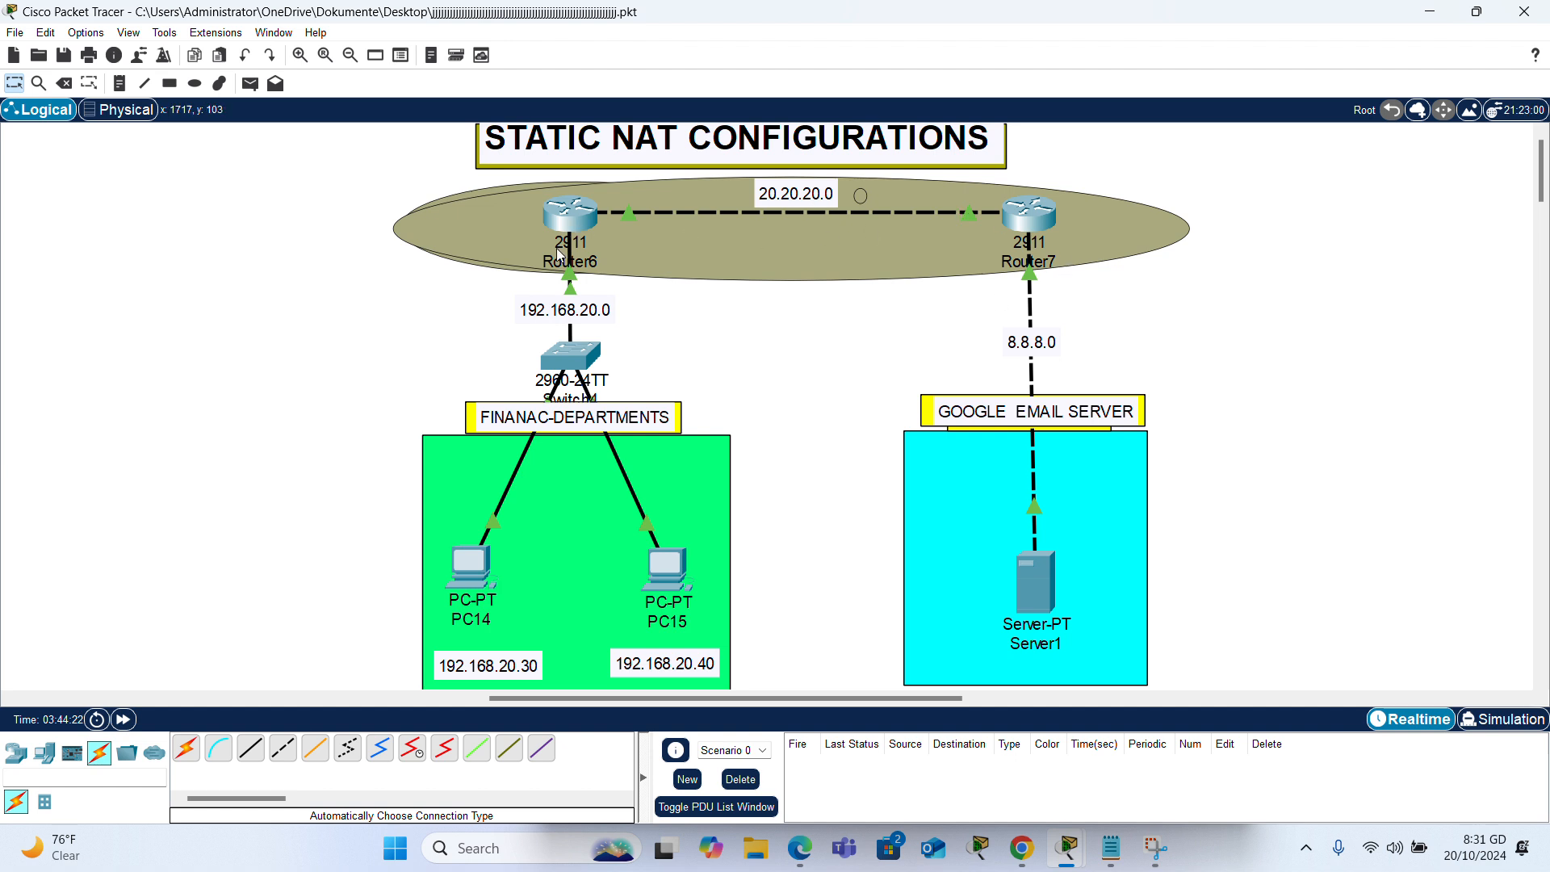
# Review the 8.8.8.8 test output in PC14's and PC15's command prompts, close PC15's window and return to PC14's prompt.
pyautogui.click(448, 586)
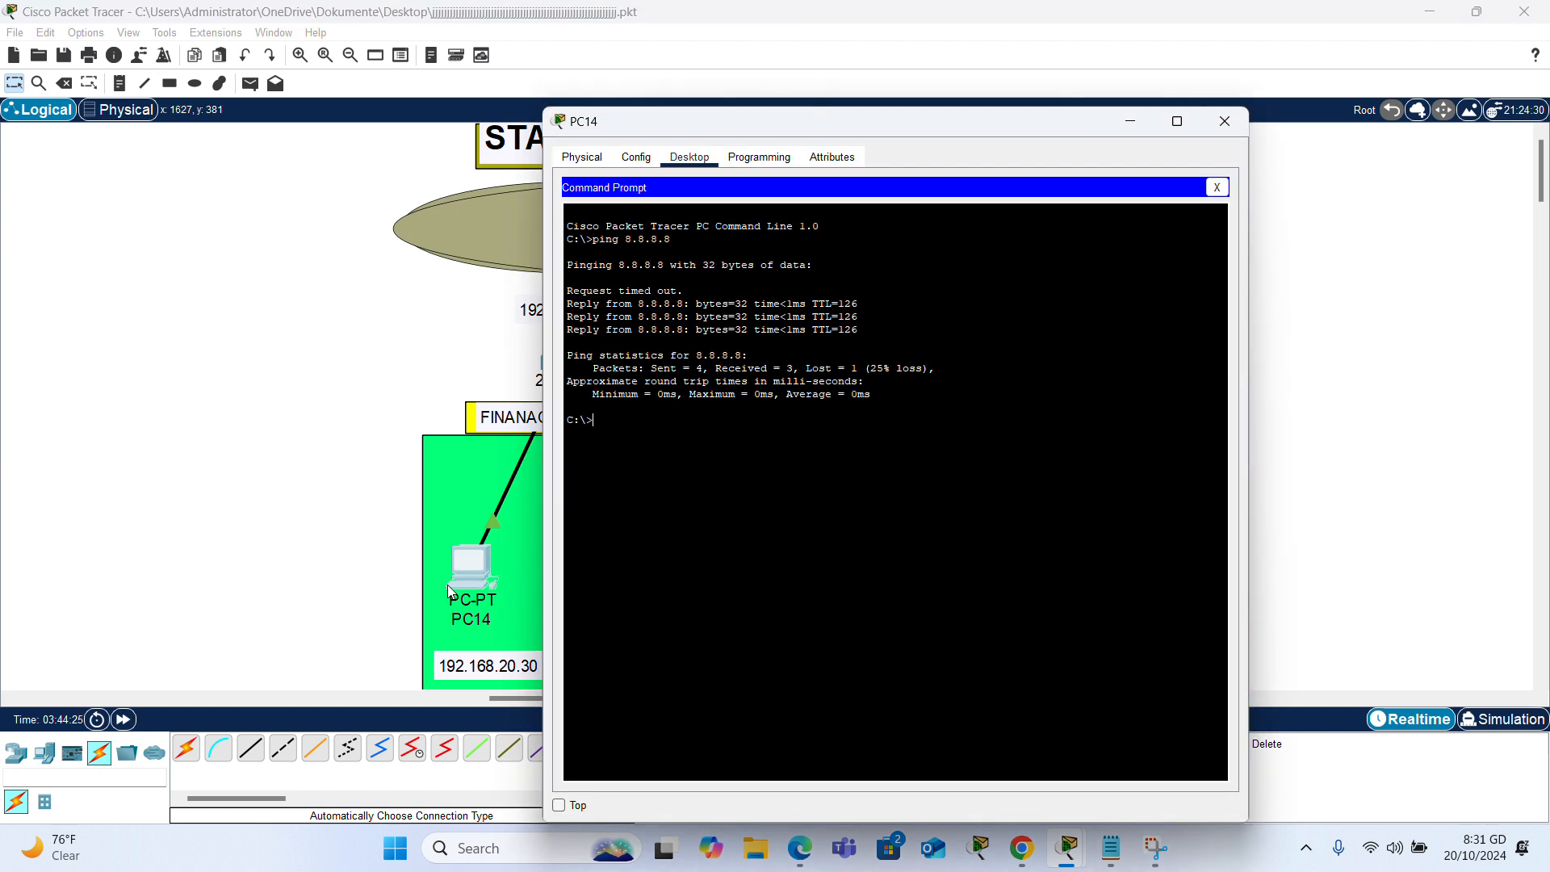
pyautogui.click(340, 434)
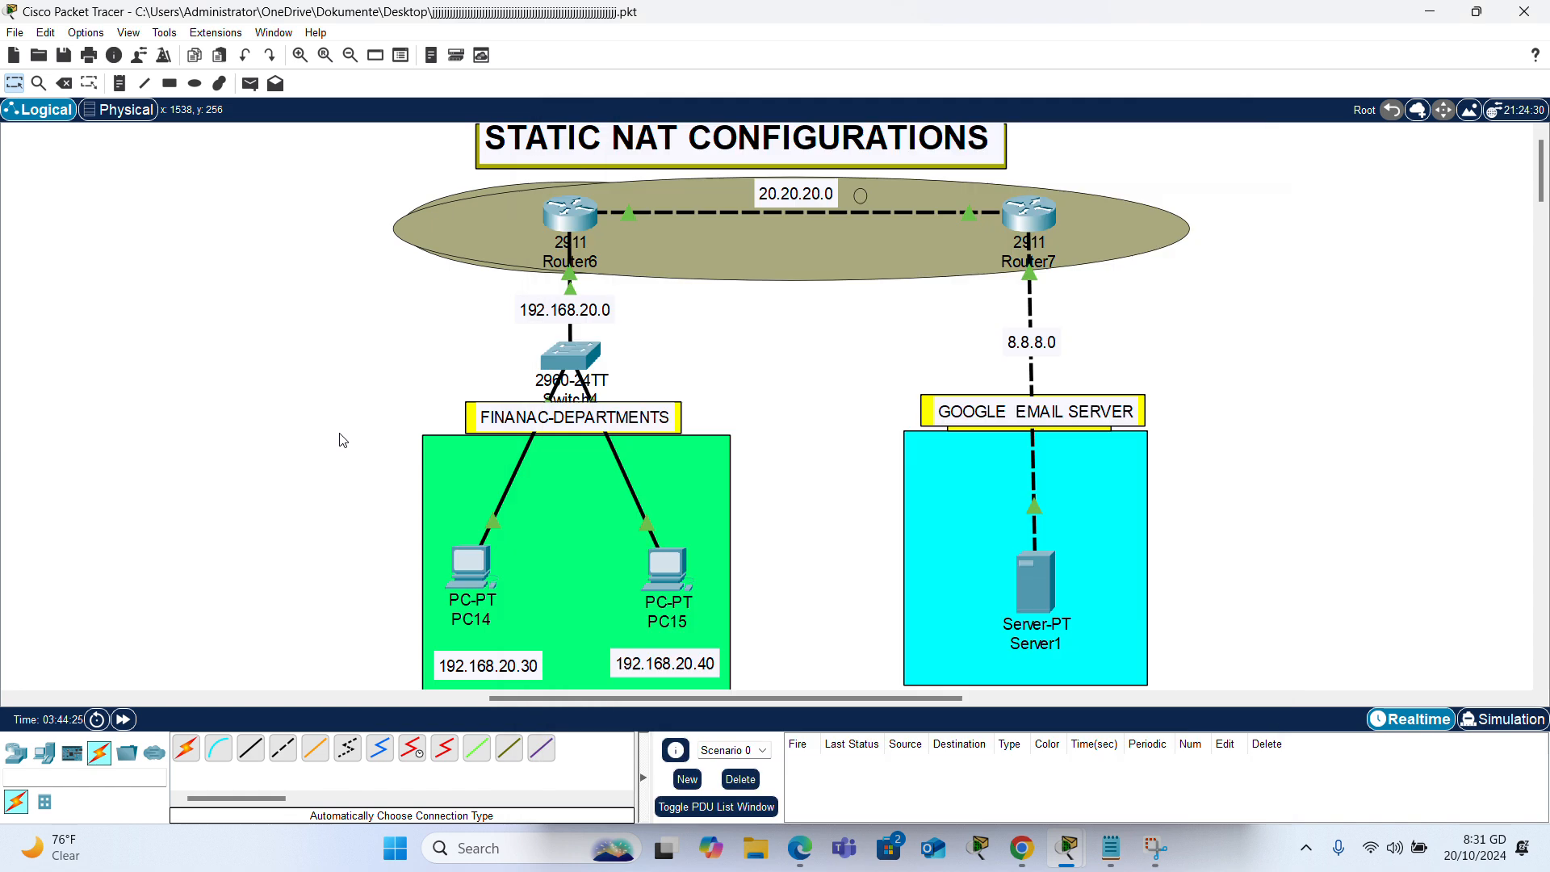
pyautogui.click(659, 570)
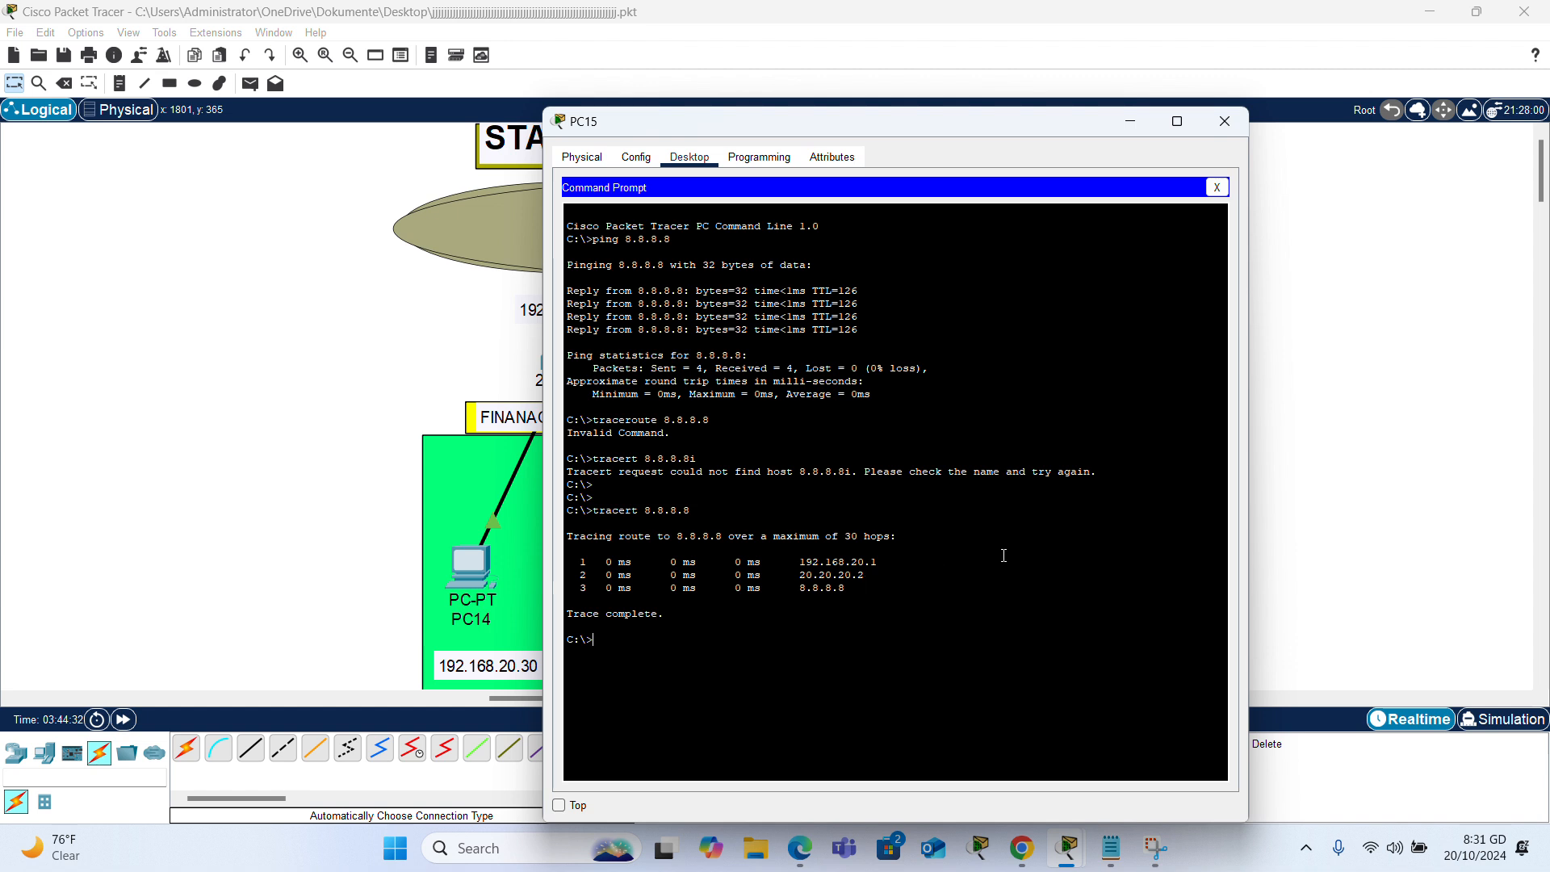
pyautogui.click(1223, 132)
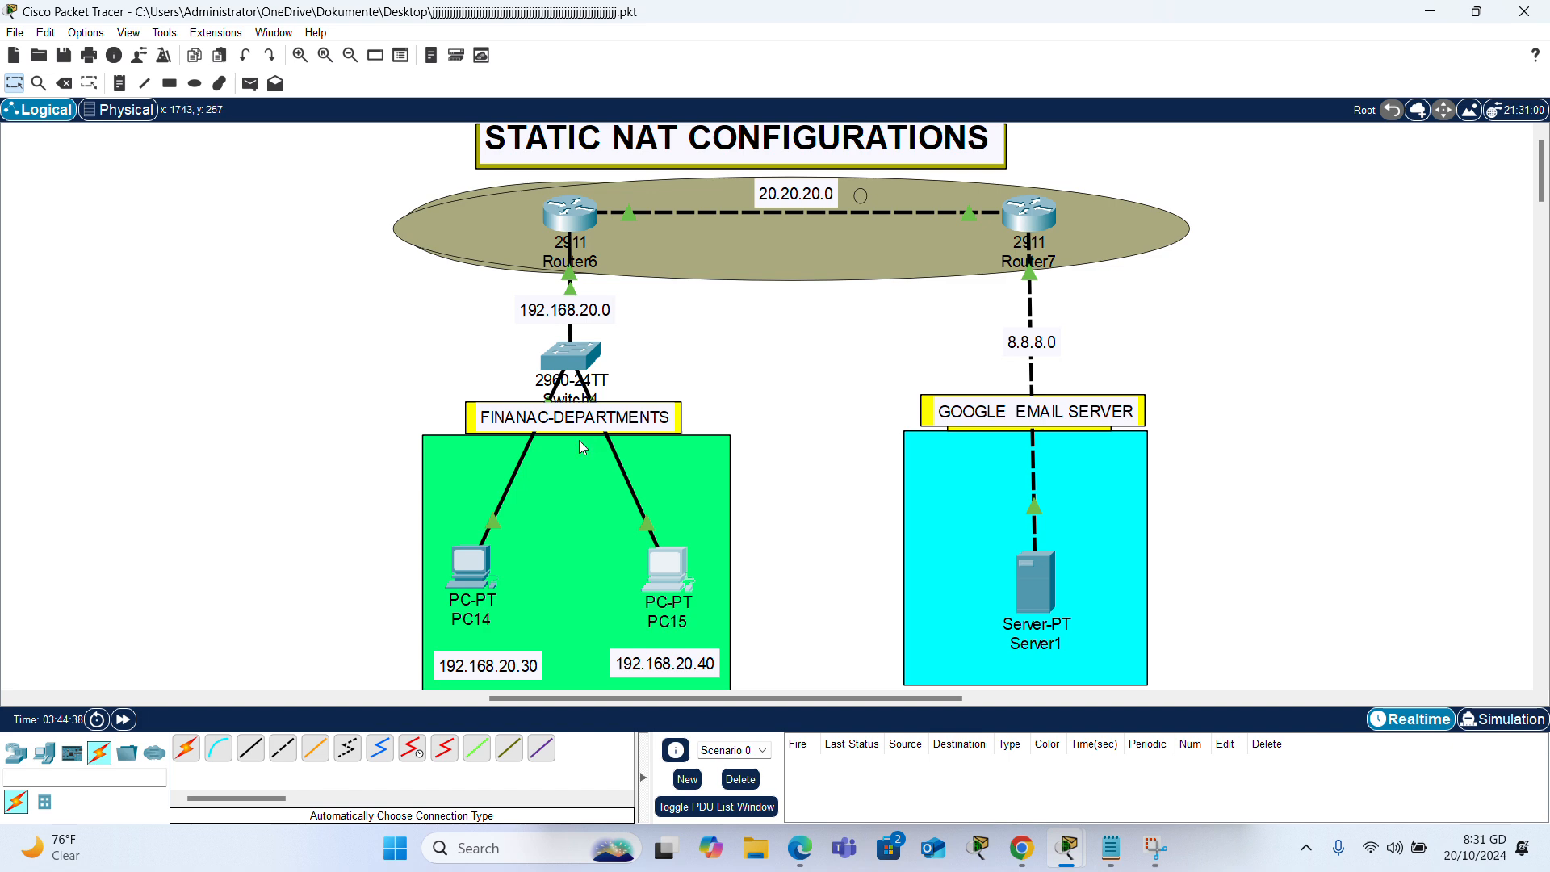
pyautogui.click(451, 566)
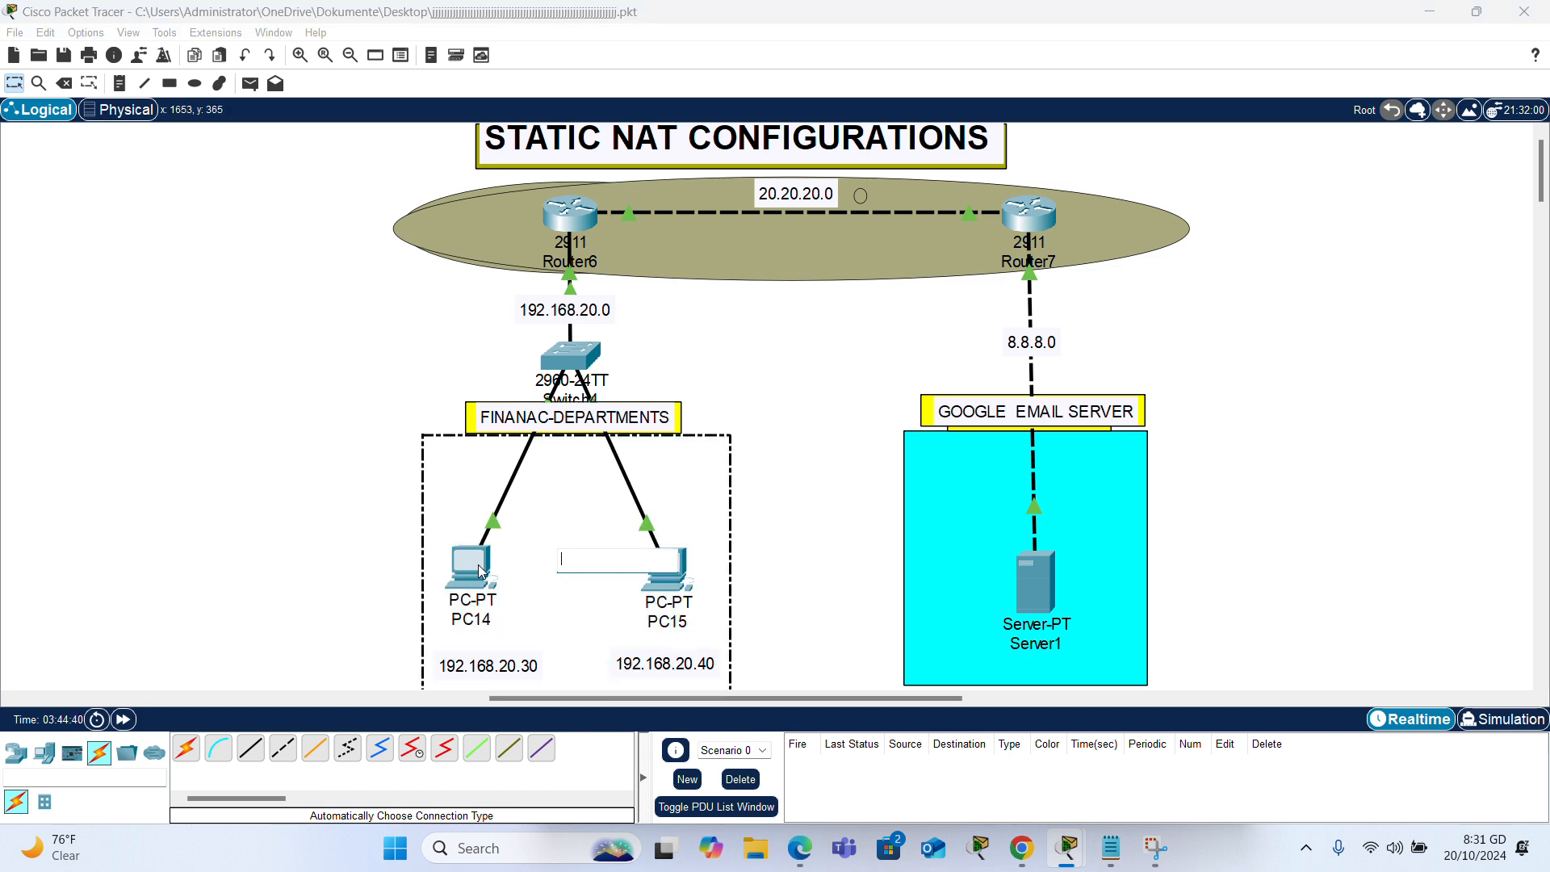
pyautogui.click(482, 572)
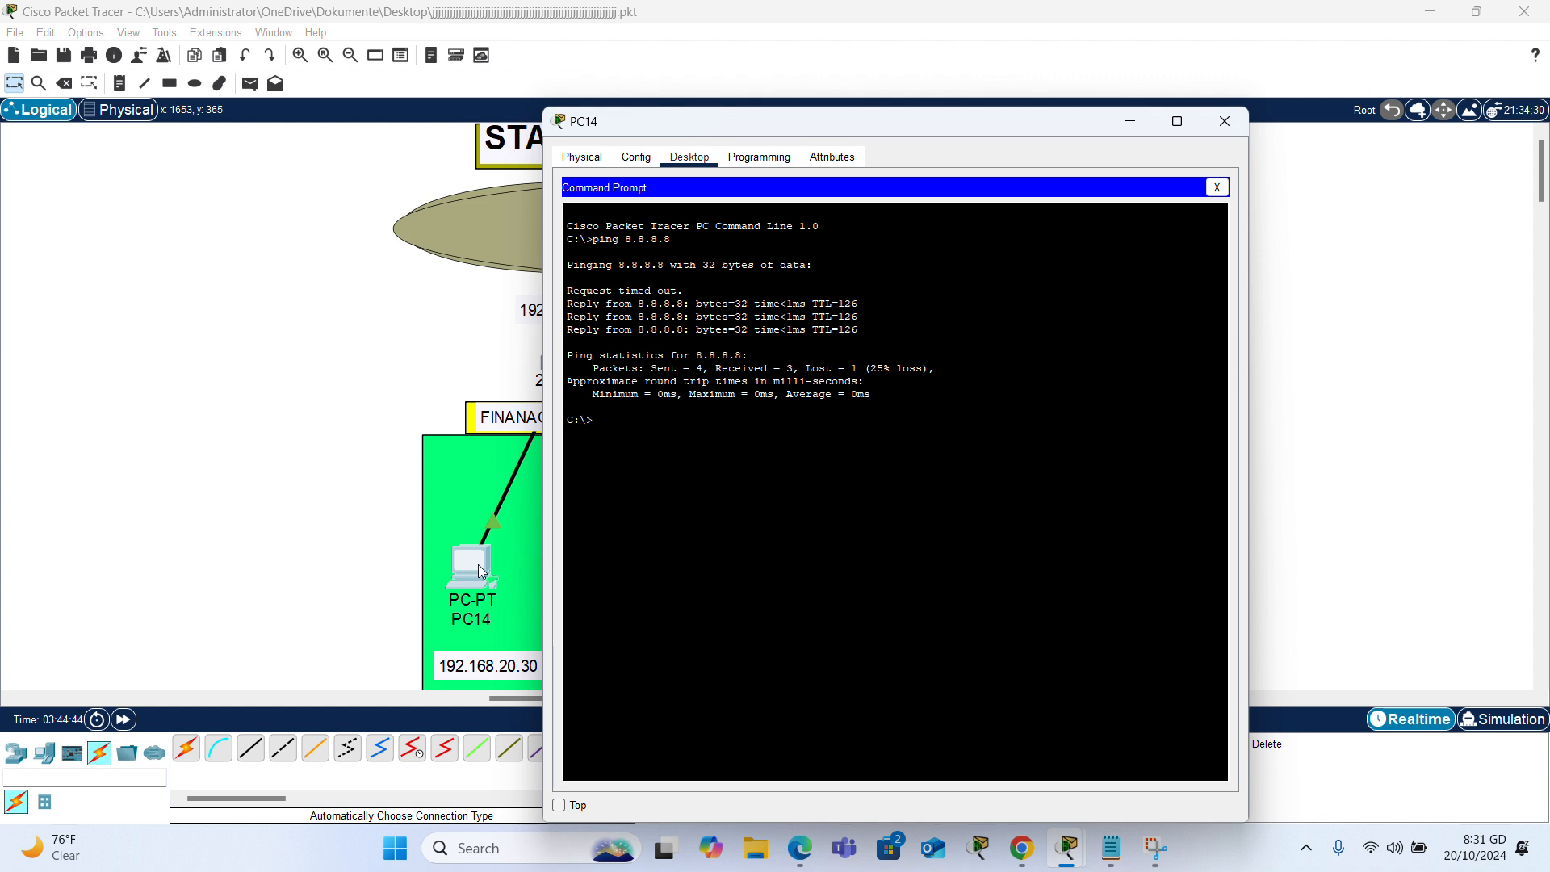
# Trace the route from PC14 to the Google server with tracert 8.8.8.8 and return to the topology.
pyautogui.write('tracert 8.8.8.8')
pyautogui.press('Return')
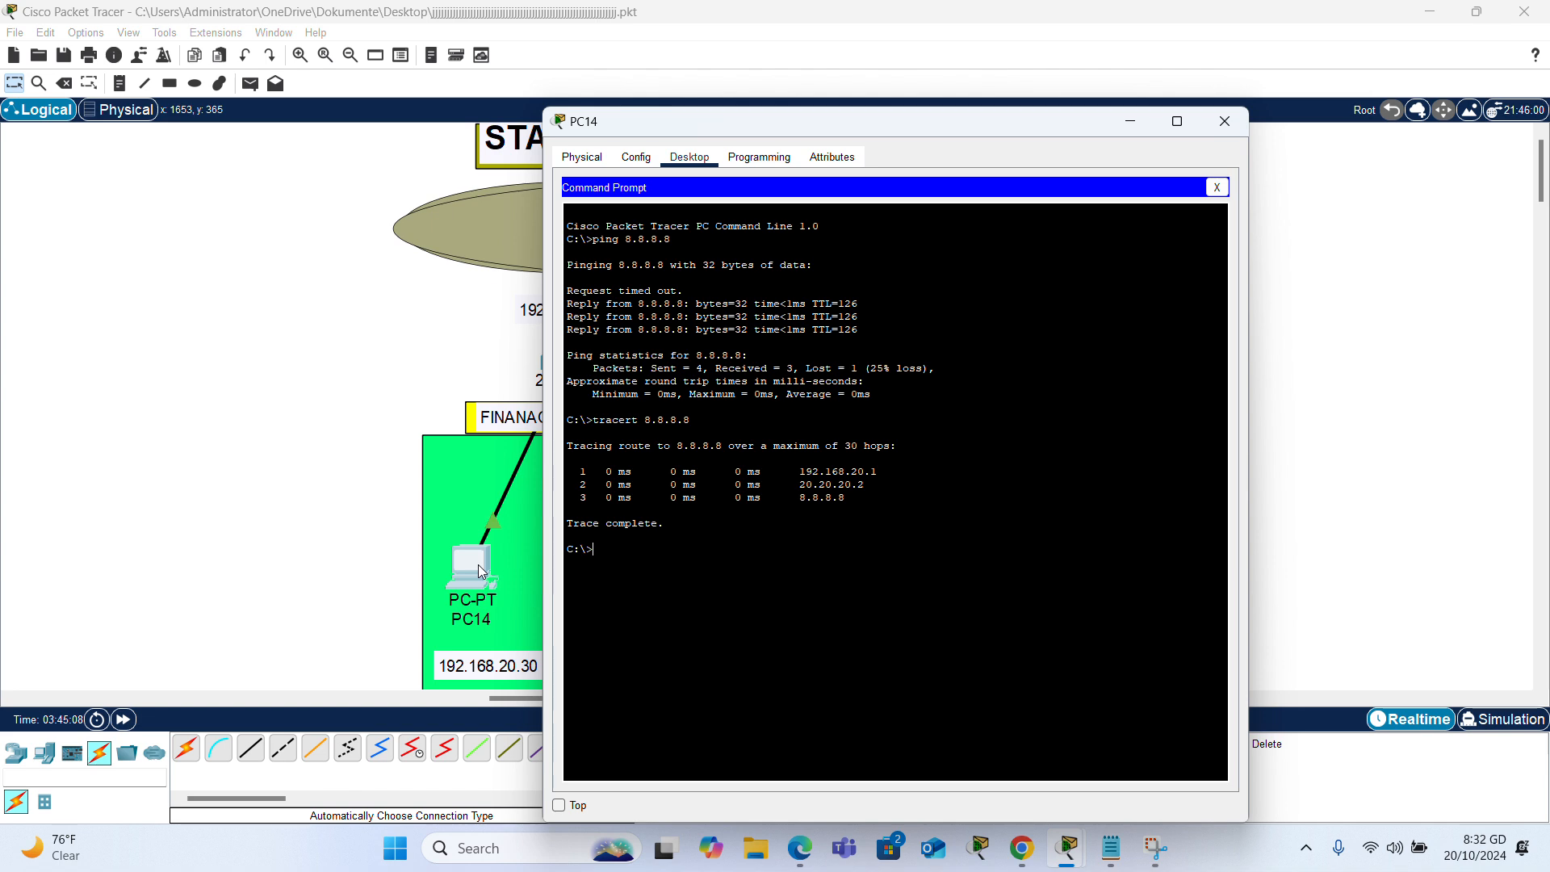
pyautogui.click(260, 365)
# Open Router6's command line and exit OSPF router configuration to global configuration mode.
pyautogui.click(584, 229)
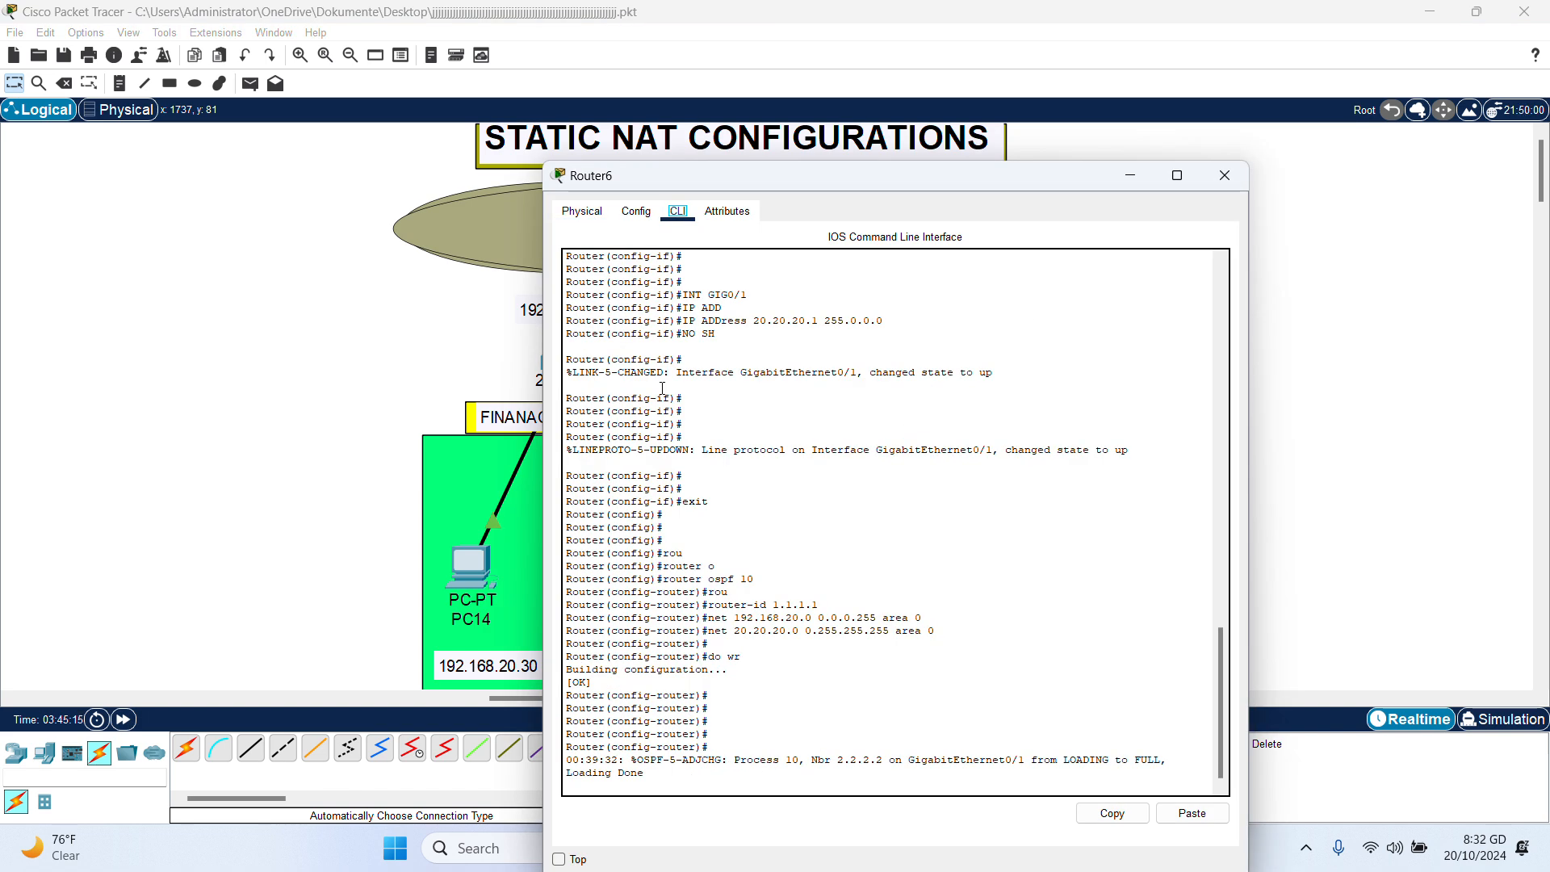
pyautogui.click(777, 669)
pyautogui.press('Return')
pyautogui.press('Return')
pyautogui.press('Return')
pyautogui.press('Return')
pyautogui.press('Return')
pyautogui.press('Return')
pyautogui.press('Return')
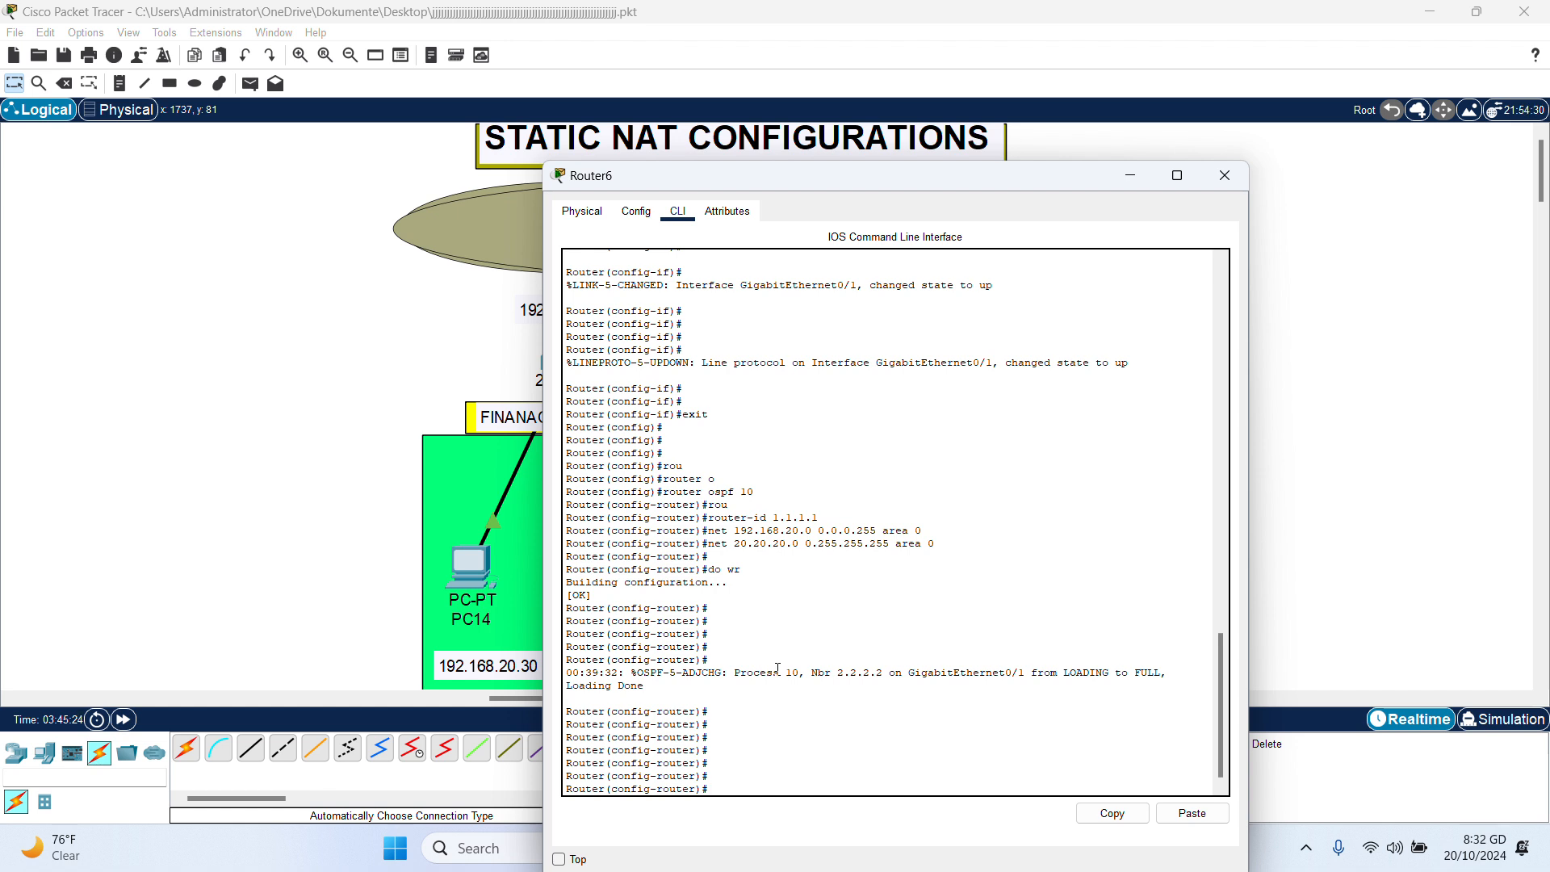
pyautogui.write('exit')
pyautogui.press('Return')
pyautogui.press('Return')
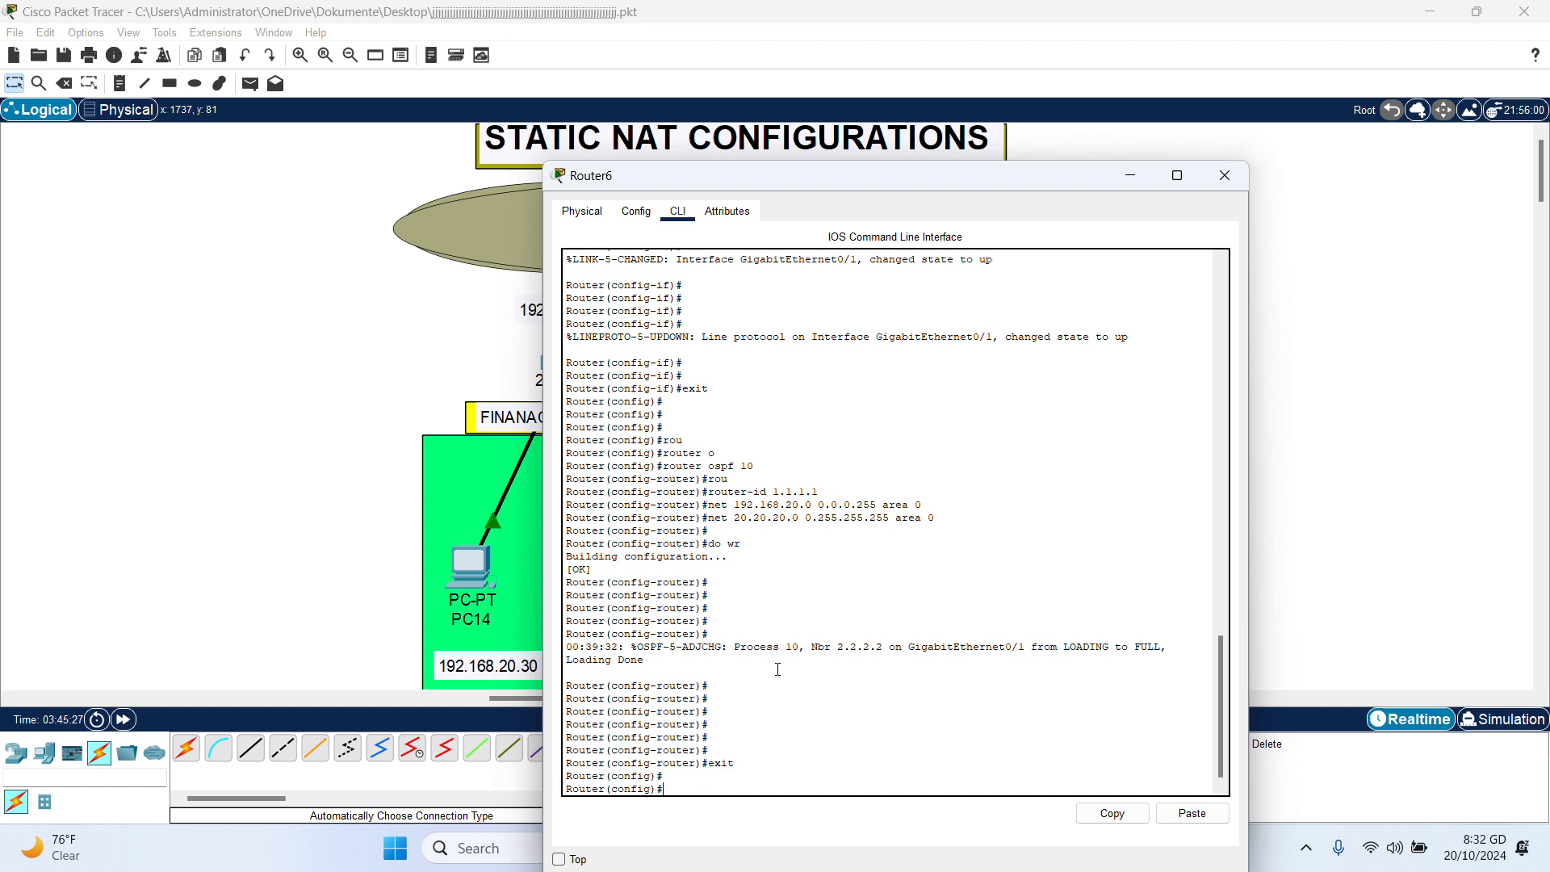
# Begin the command ip nat inside source static on Router6, listing the options available after source.
pyautogui.write('ip nat')
pyautogui.press('Tab')
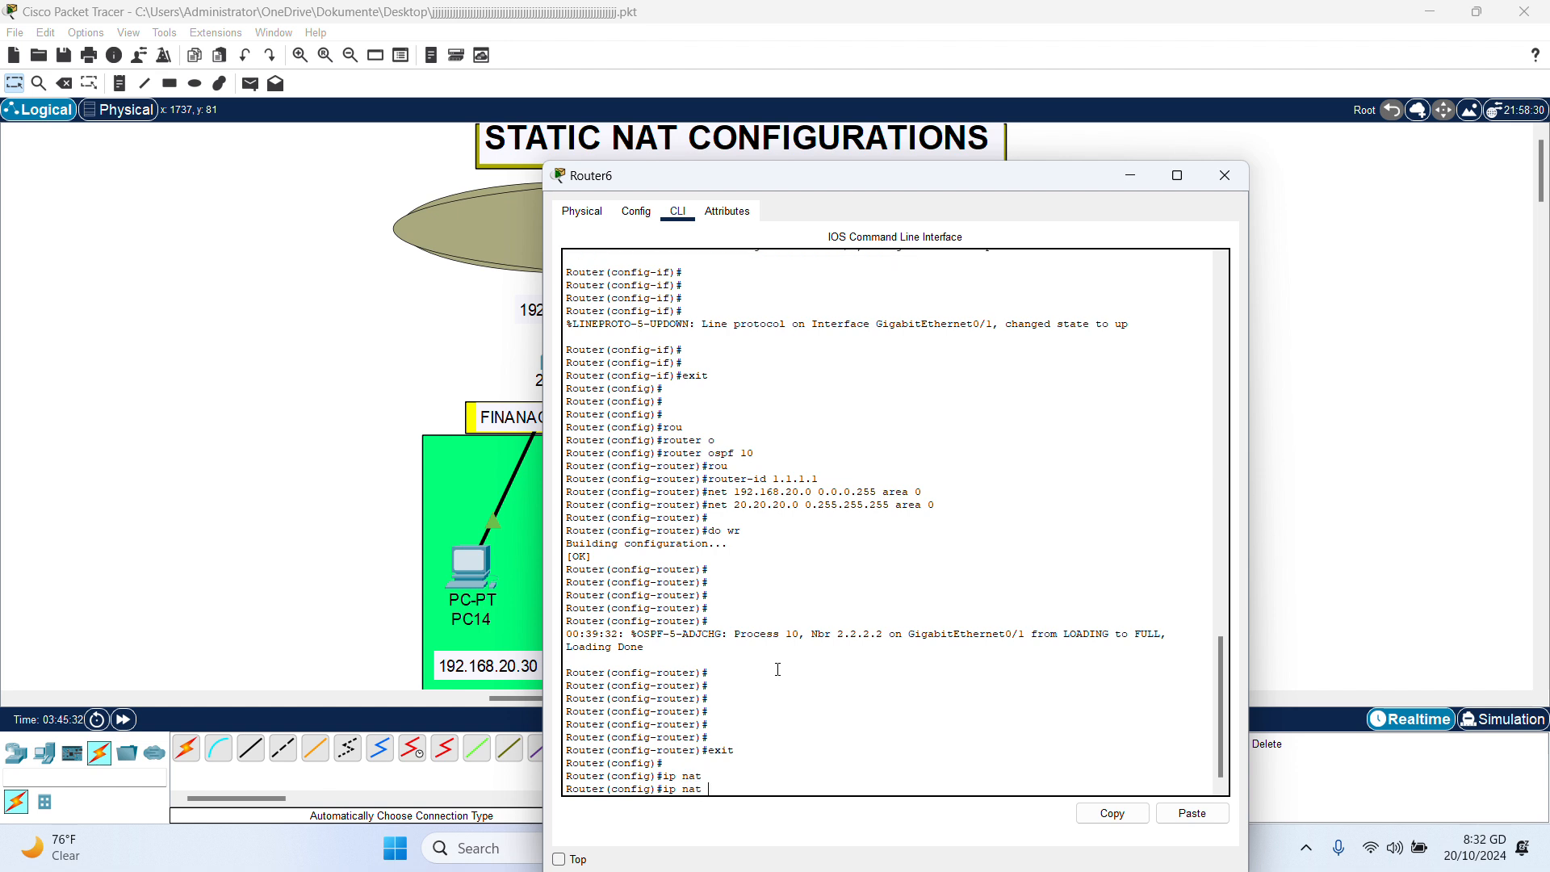
pyautogui.press('Tab')
pyautogui.write('s')
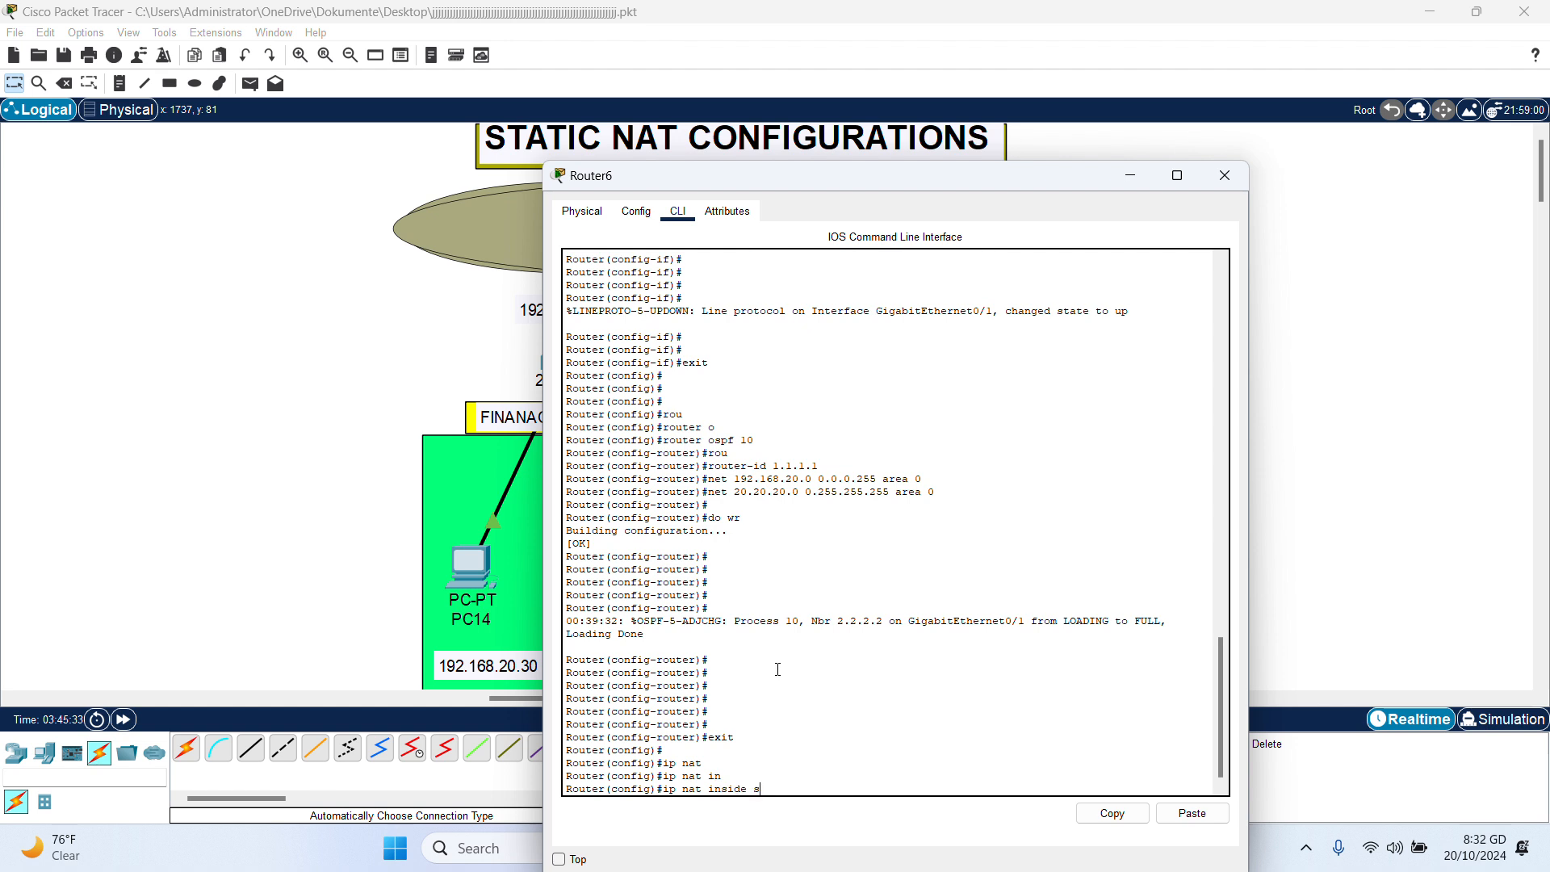
pyautogui.write('ou')
pyautogui.press('Tab')
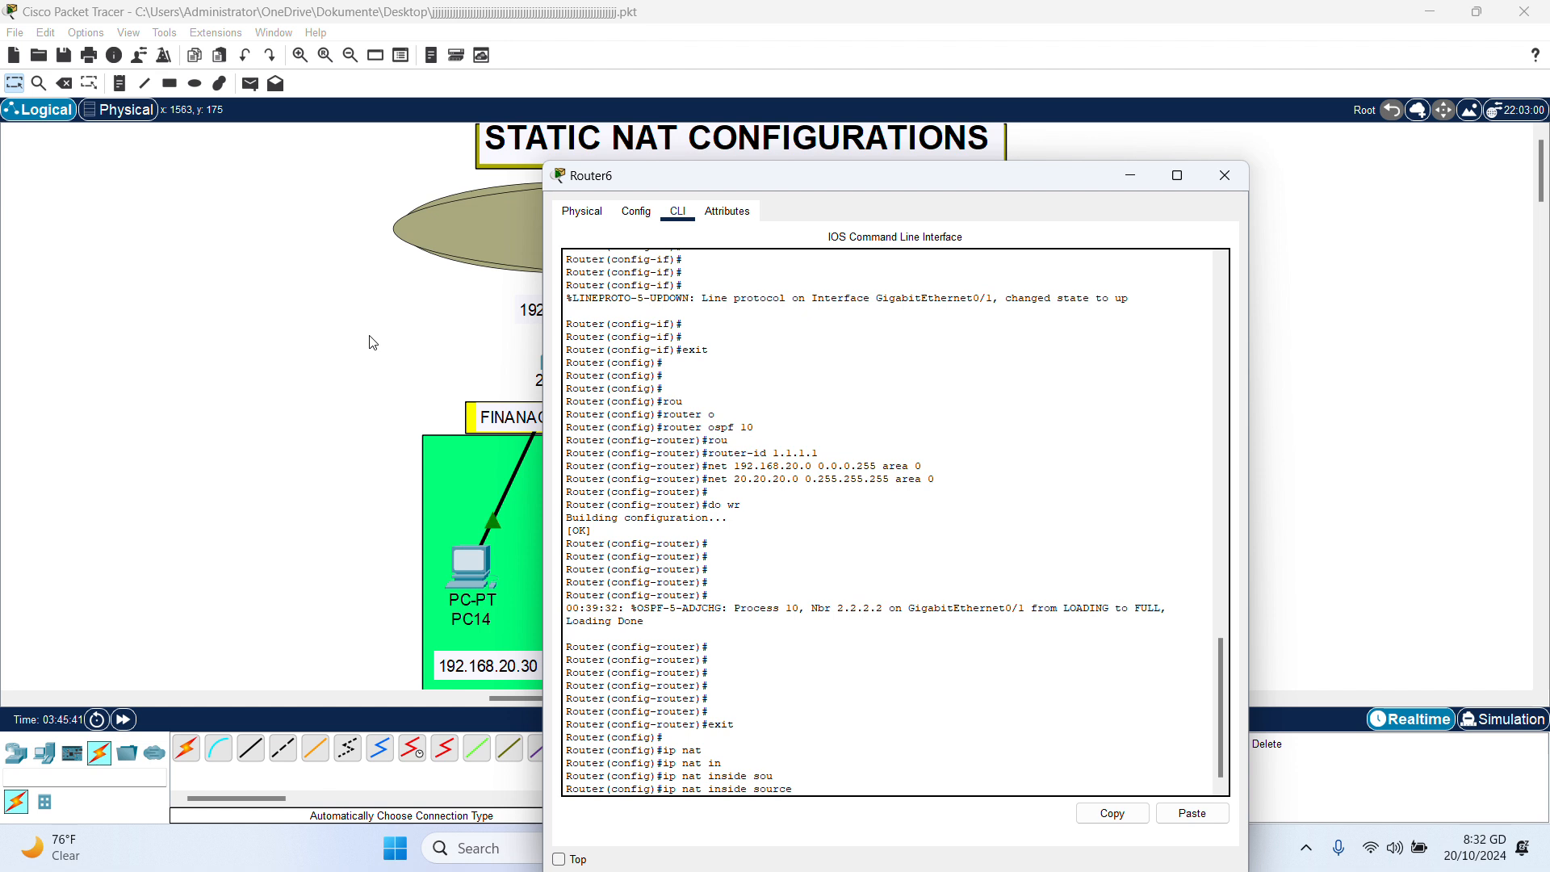
pyautogui.write('?')
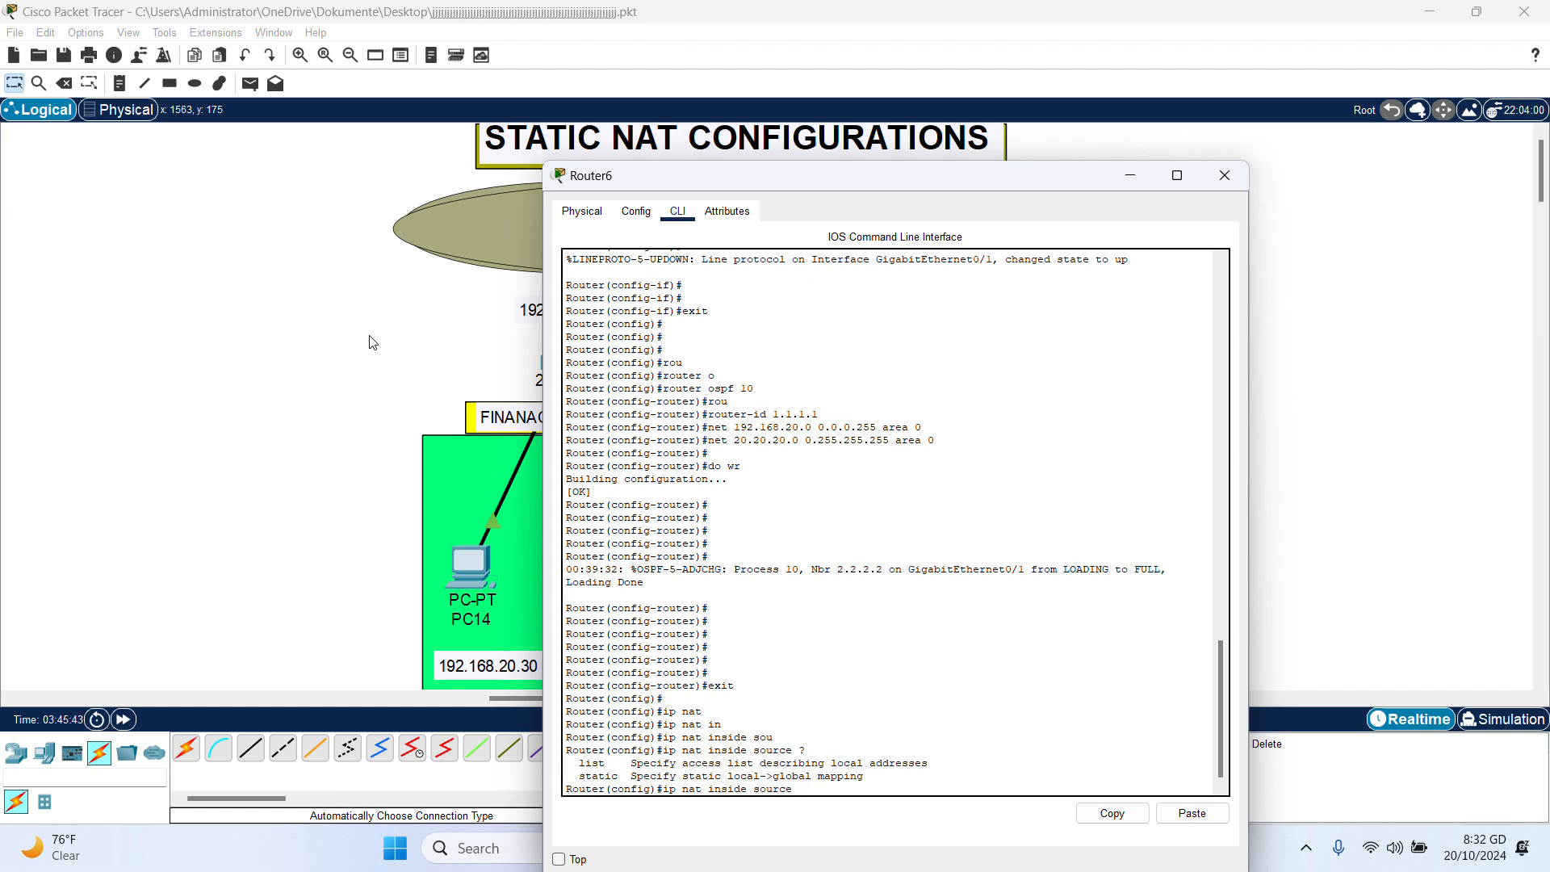
pyautogui.press('Tab')
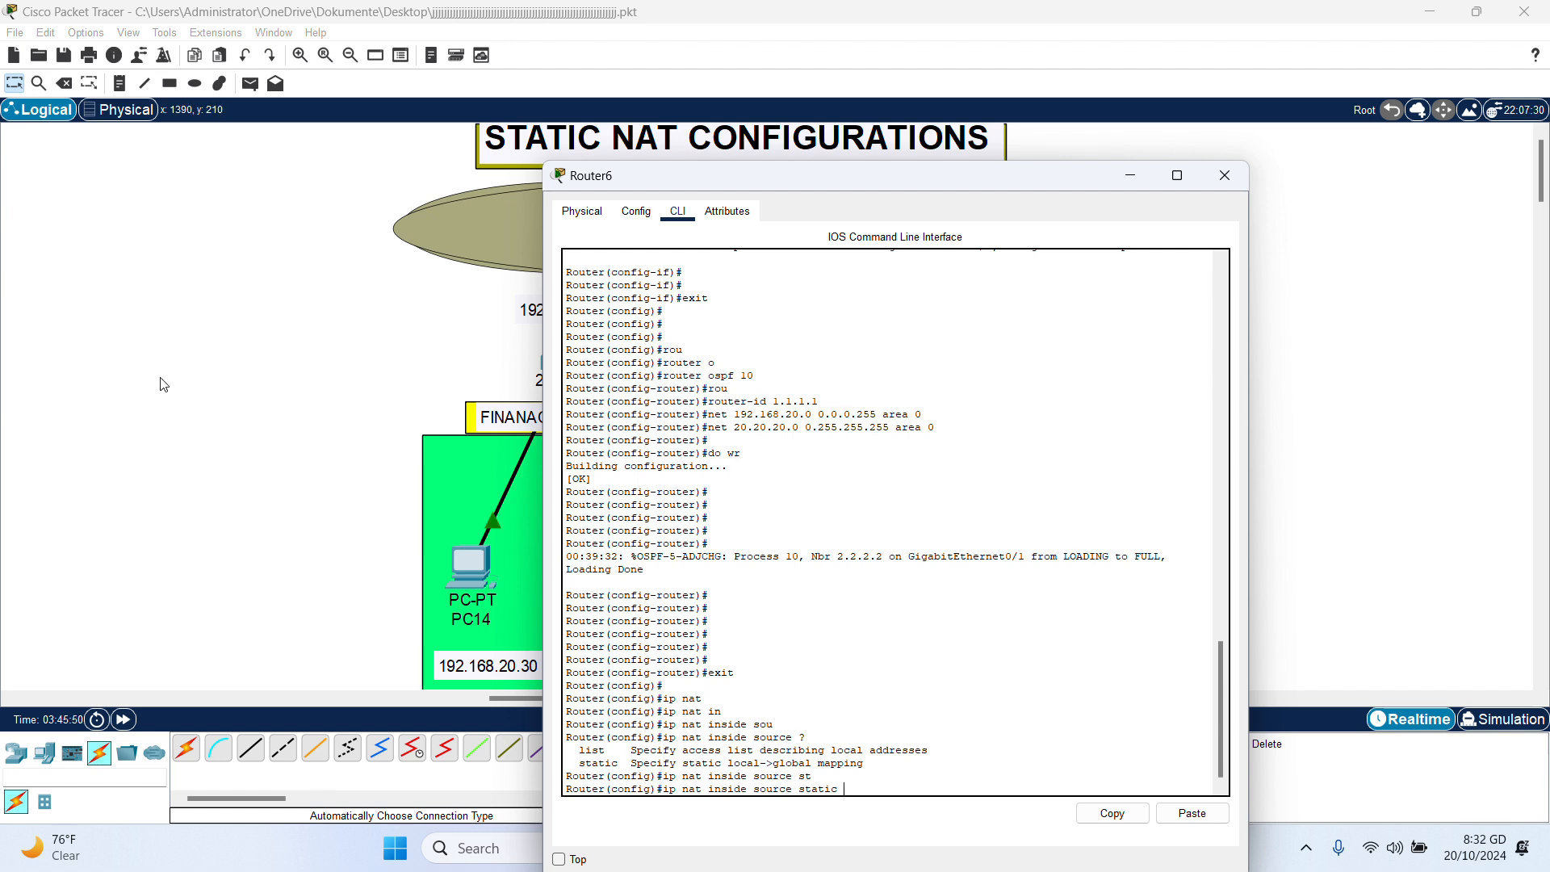
# Complete the static NAT mapping on Router6 from PC14's address 192.168.20.30 to 20.20.20.1, consulting the topology for the addresses.
pyautogui.write('192.168.20.')
pyautogui.click(159, 417)
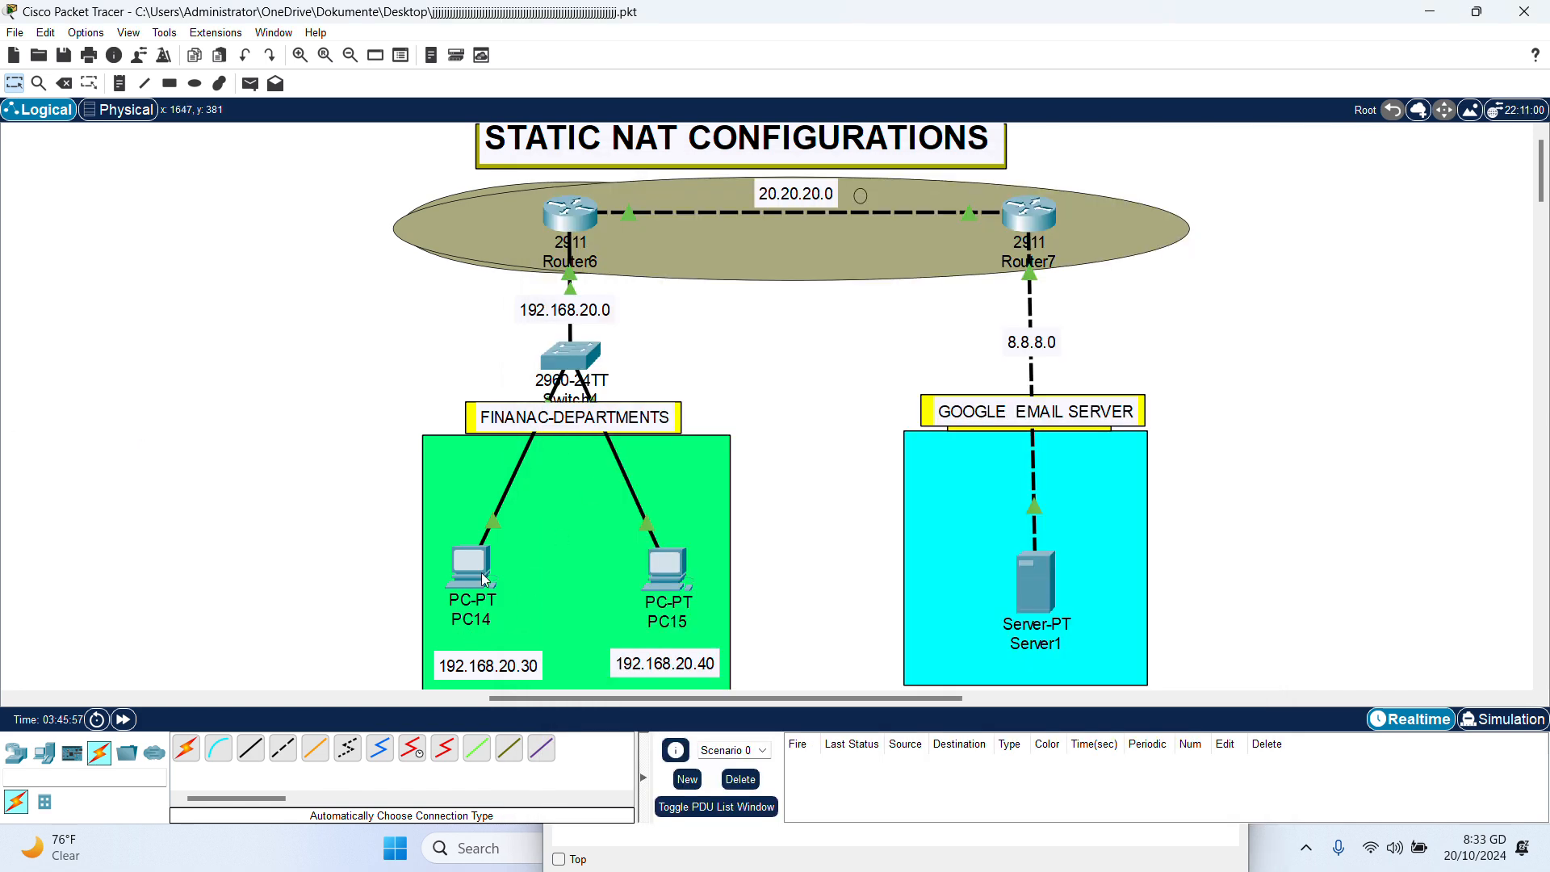
pyautogui.click(566, 217)
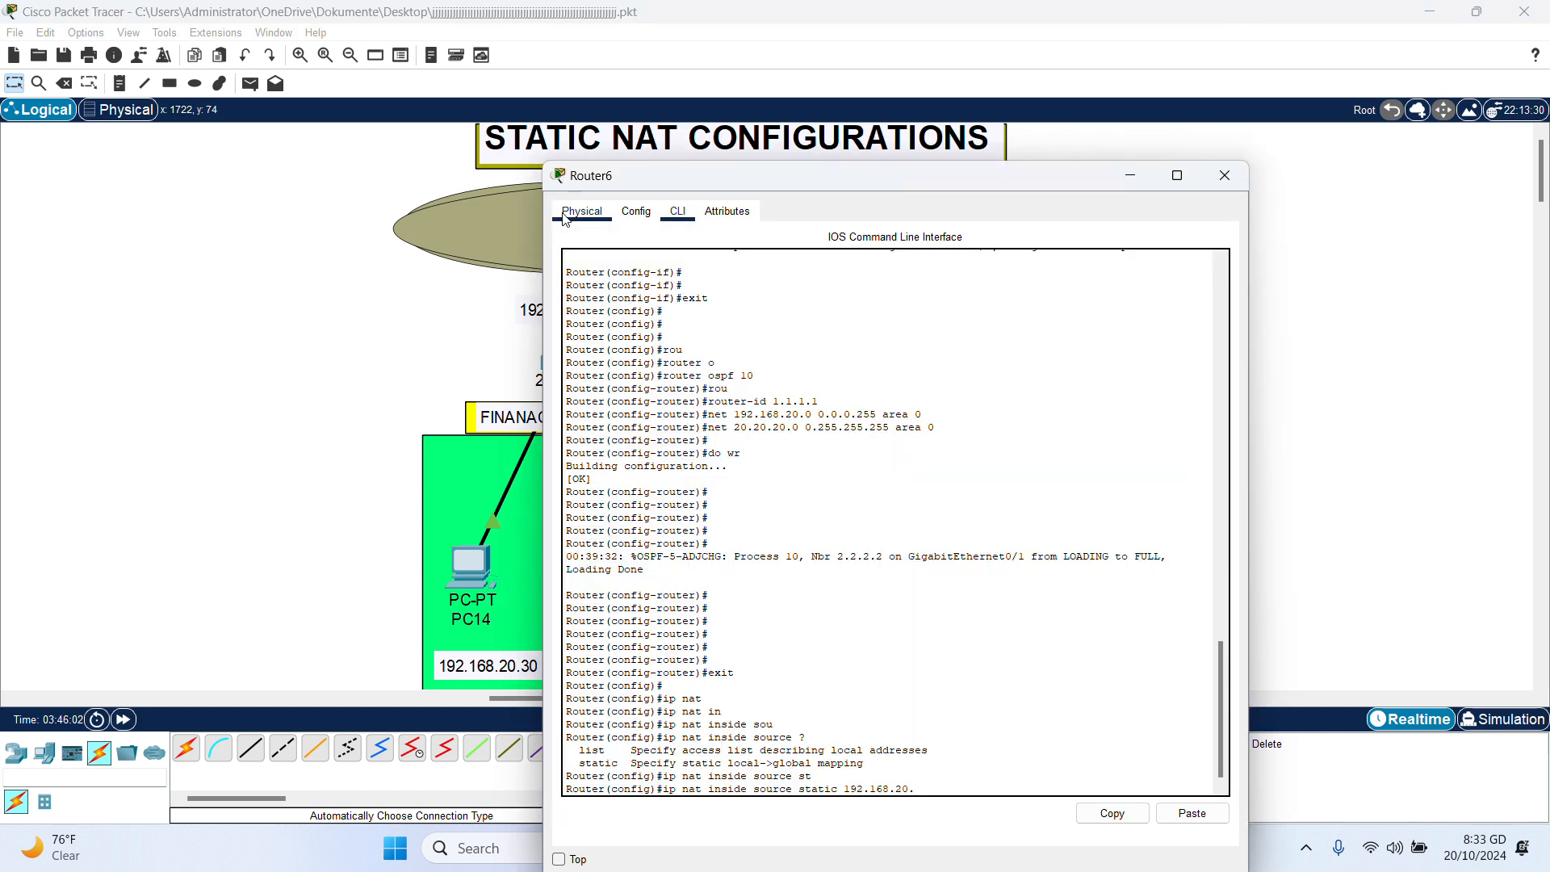
pyautogui.write('30')
pyautogui.click(398, 255)
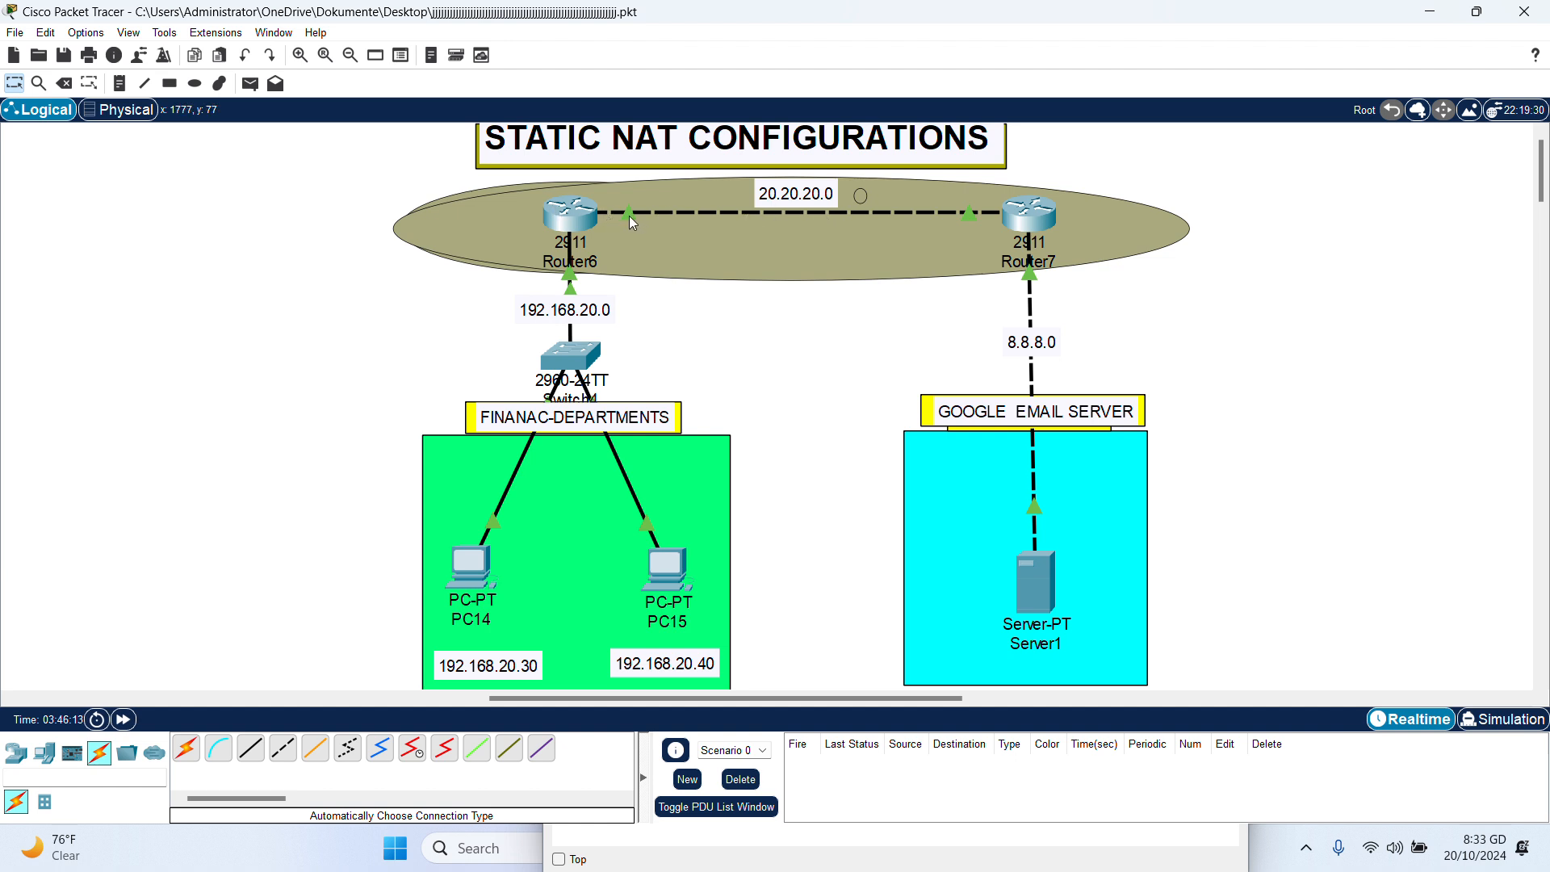
pyautogui.moveTo(629, 216)
pyautogui.click(584, 216)
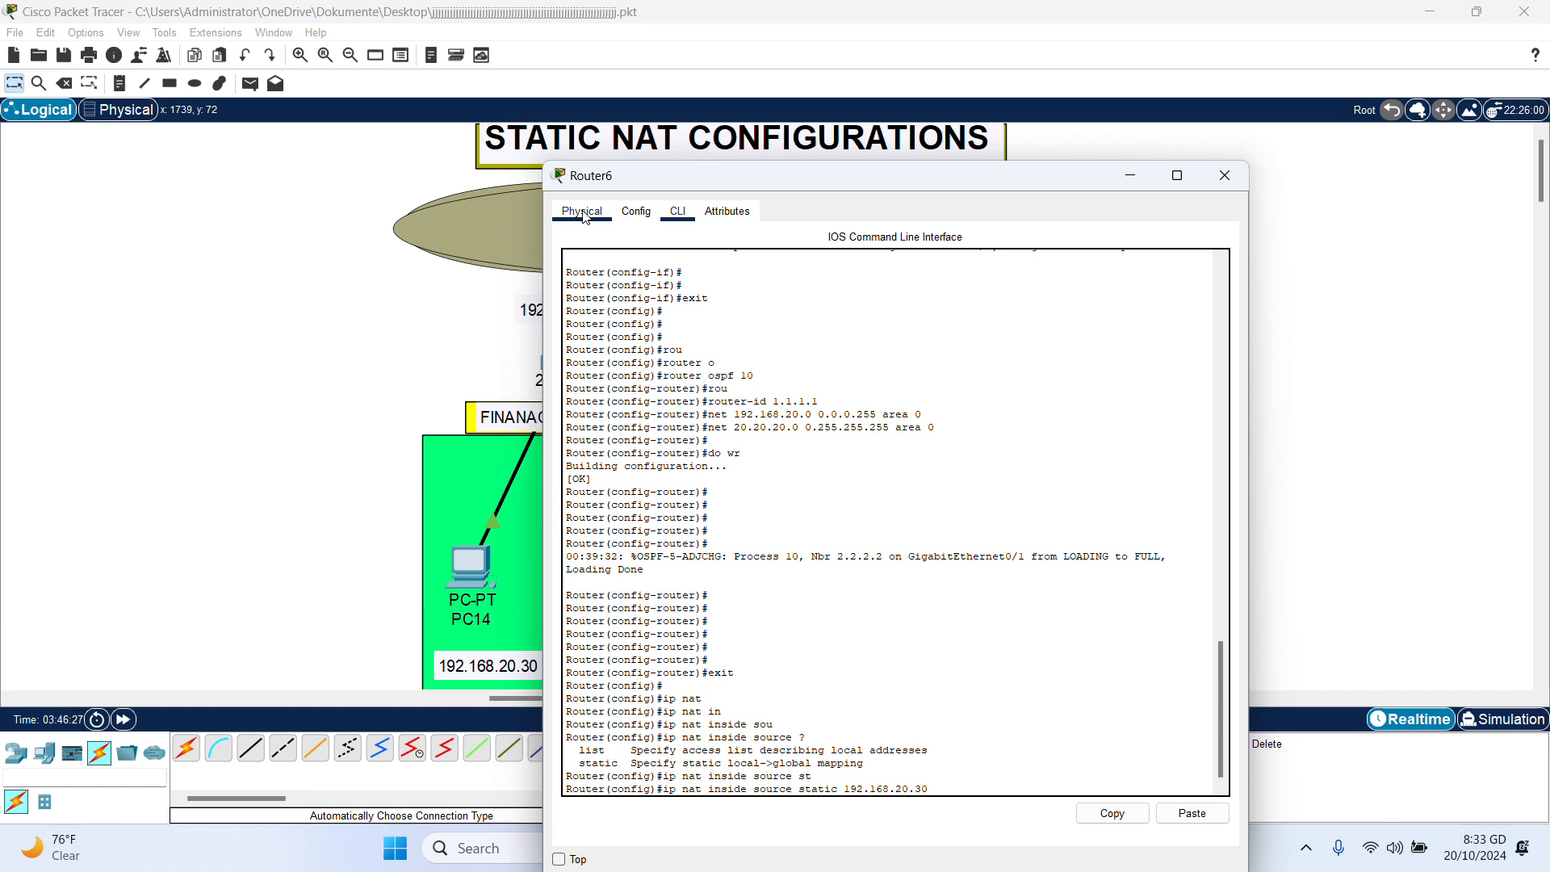
pyautogui.write('.20.20.')
pyautogui.press('Return')
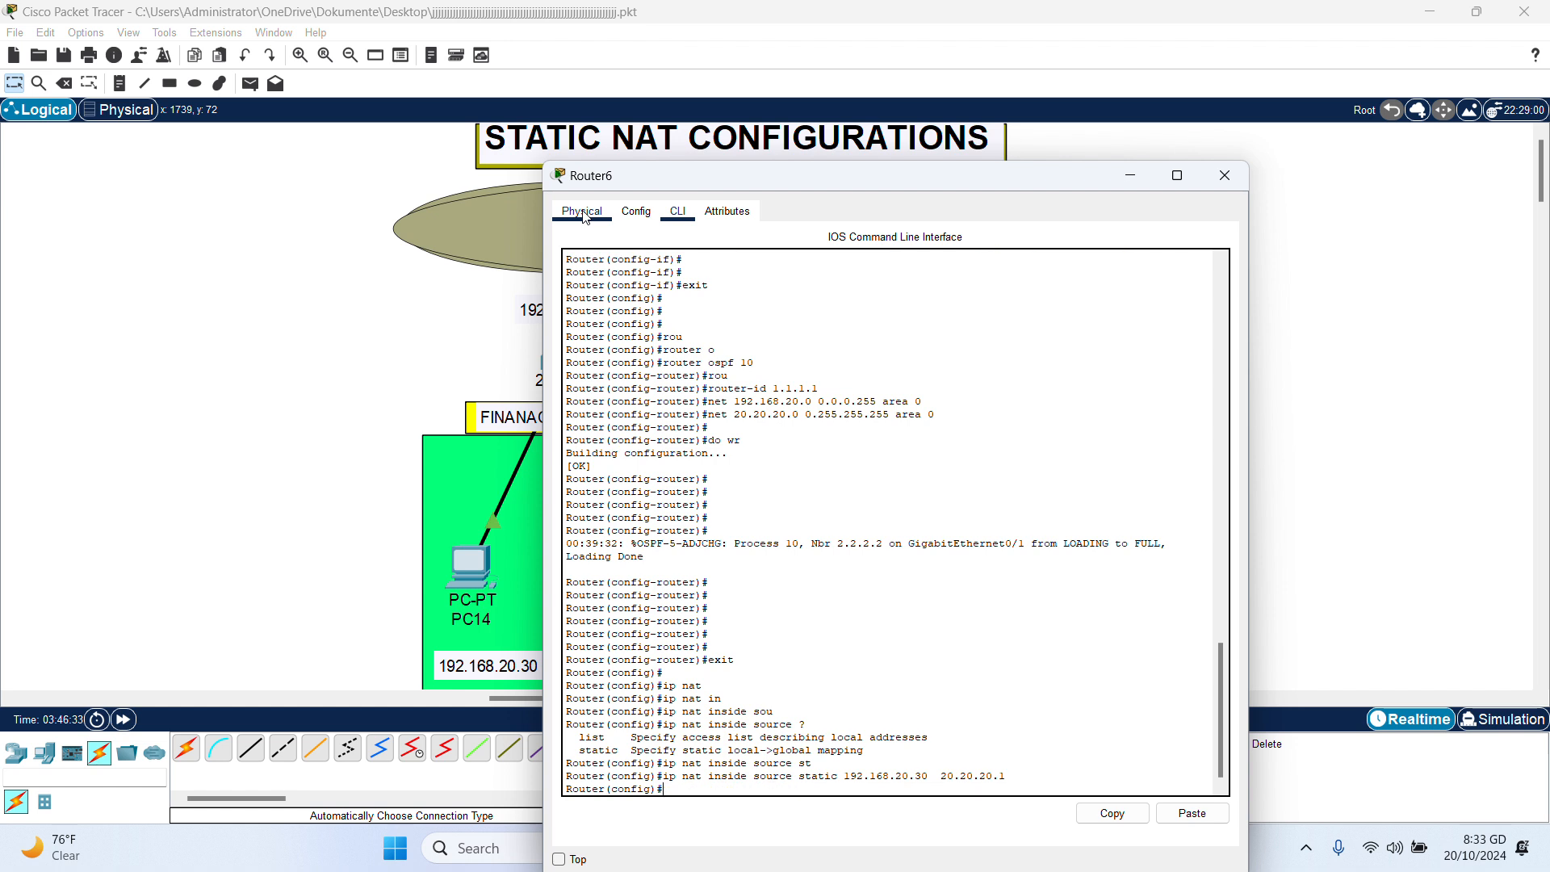
# Begin a second mapping for PC15 with ip nat inside source static 192.168.20.40, correcting the mistyped nat keyword.
pyautogui.write('ip ant')
pyautogui.press('Tab')
pyautogui.press('BackSpace')
pyautogui.press('BackSpace')
pyautogui.press('BackSpace')
pyautogui.write('n')
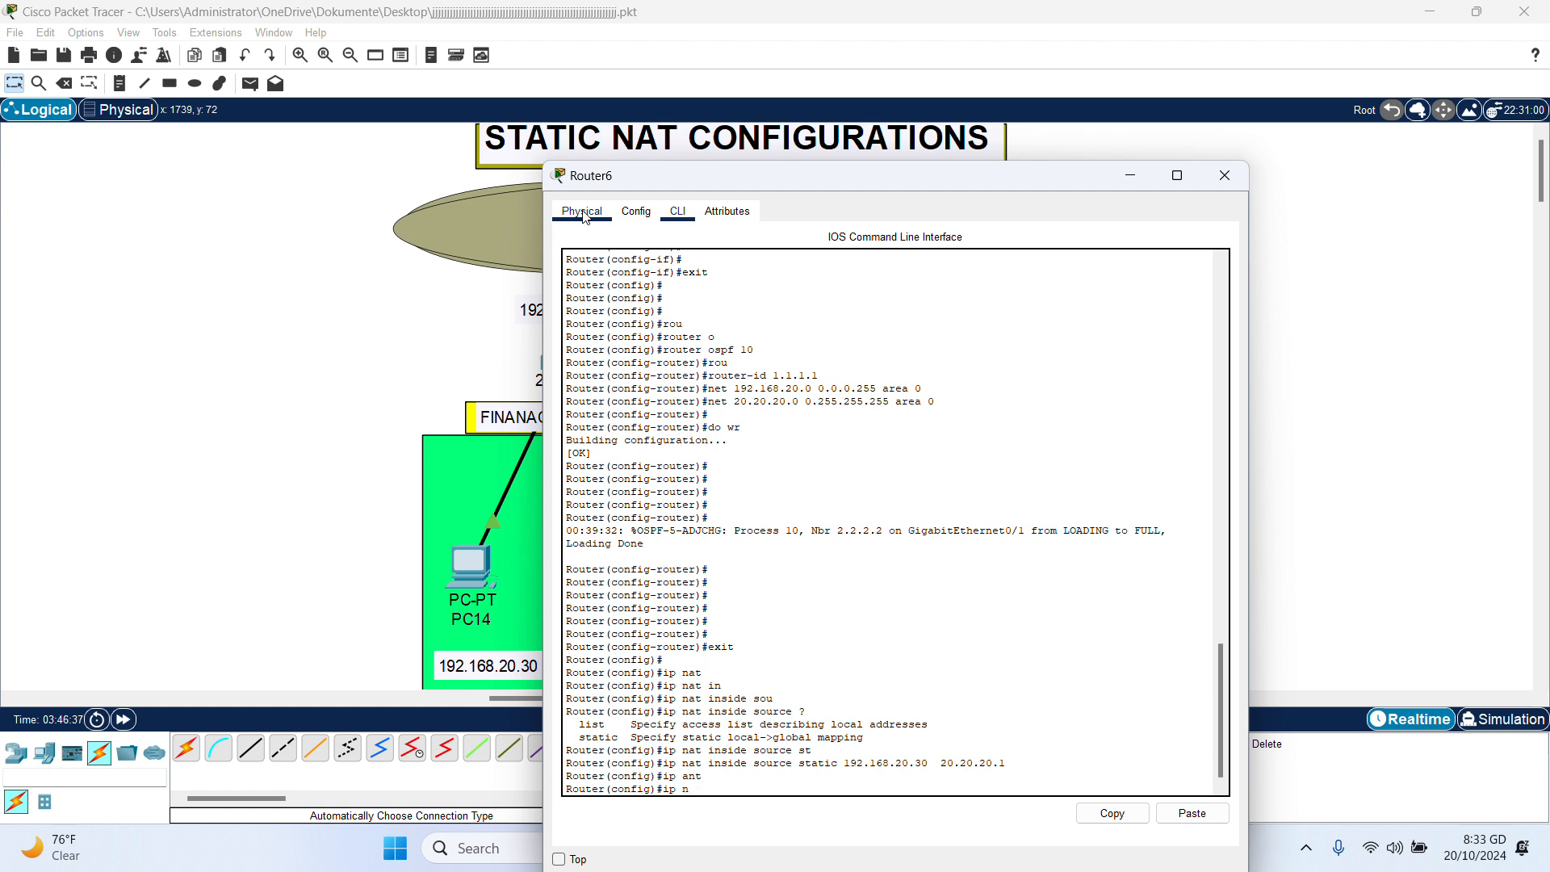
pyautogui.write('a')
pyautogui.press('Tab')
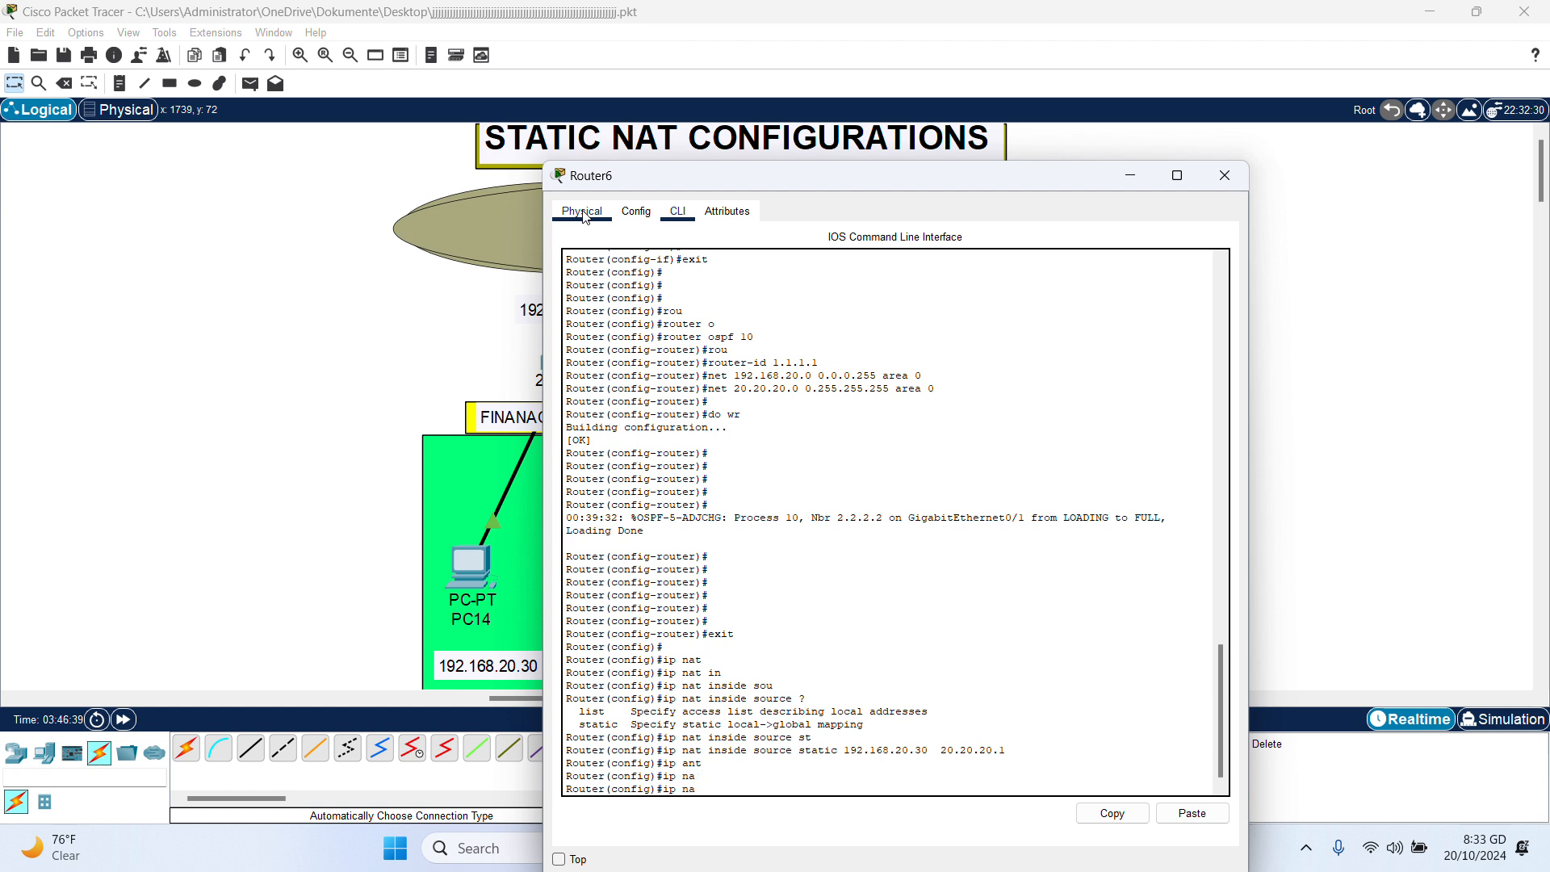
pyautogui.write('t')
pyautogui.press('Tab')
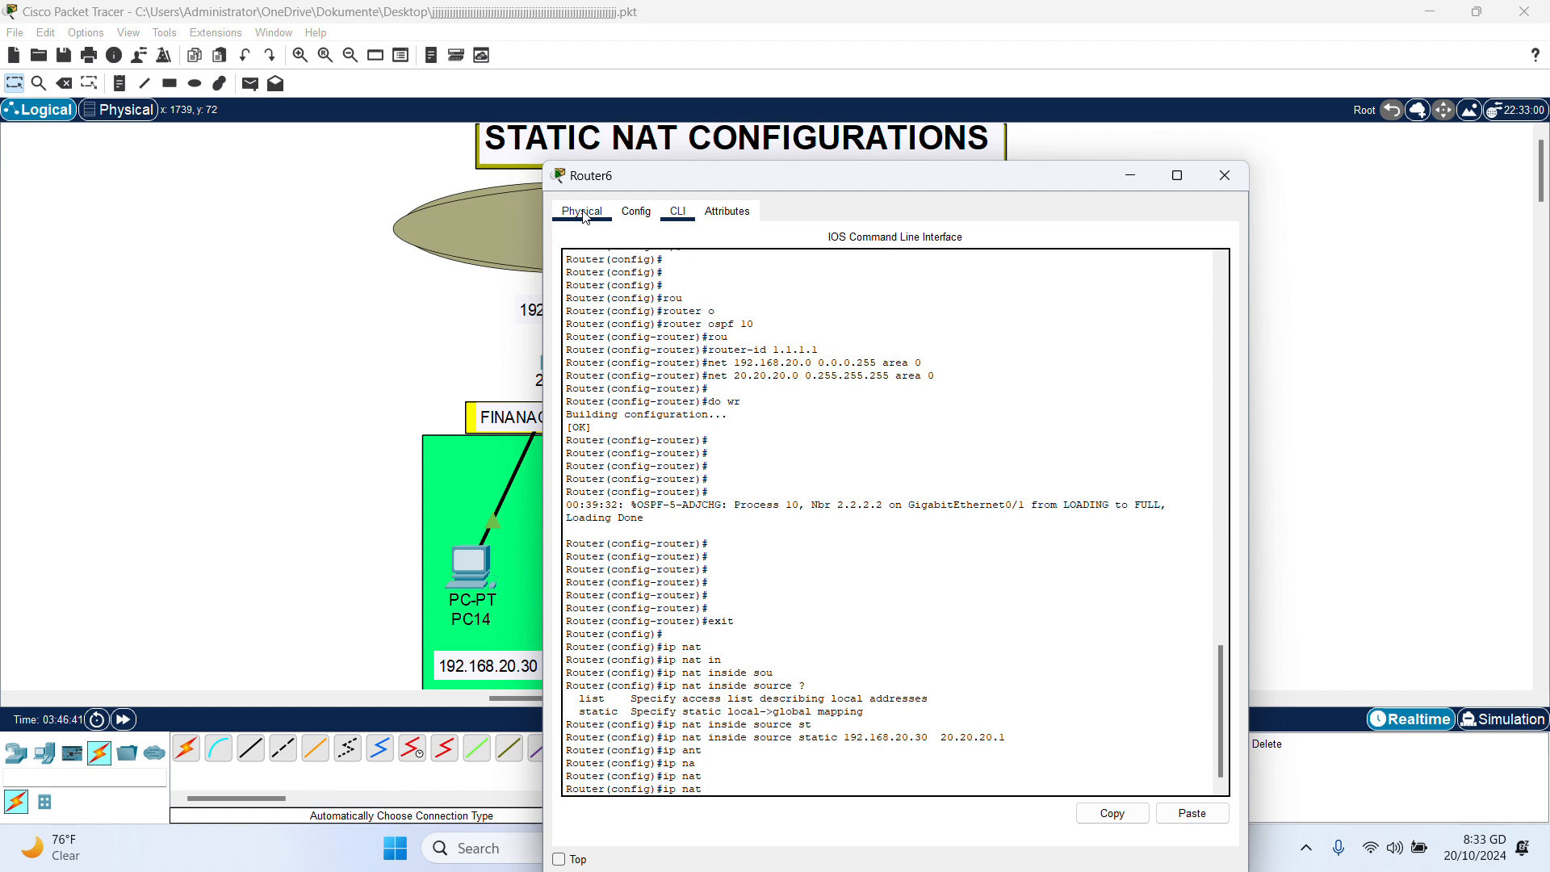
pyautogui.write('in')
pyautogui.press('Tab')
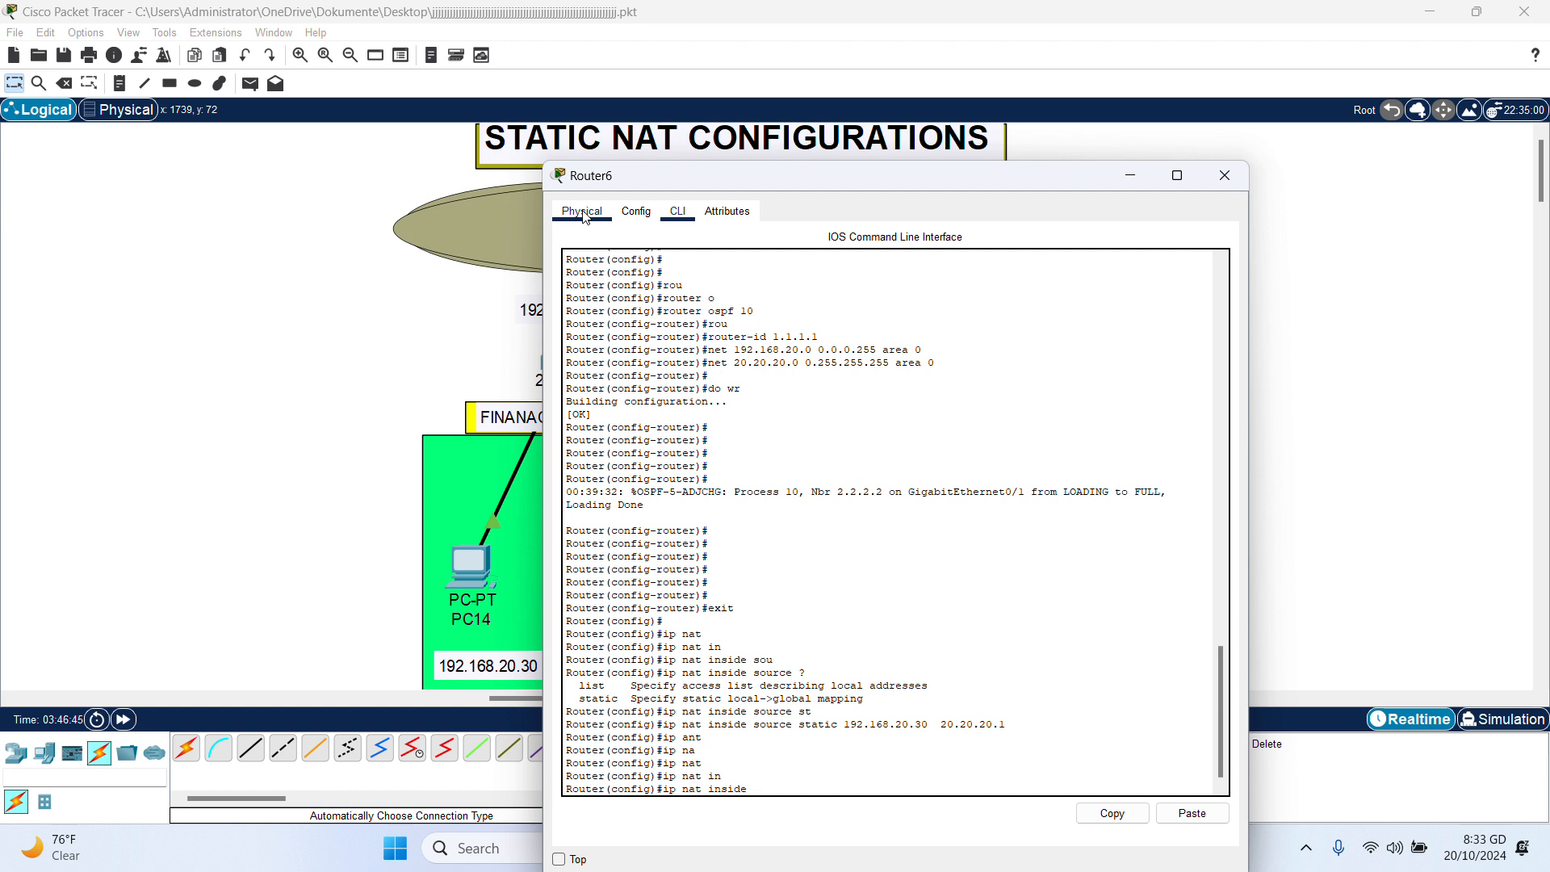
pyautogui.write('sou')
pyautogui.press('BackSpace')
pyautogui.write('u')
pyautogui.press('Tab')
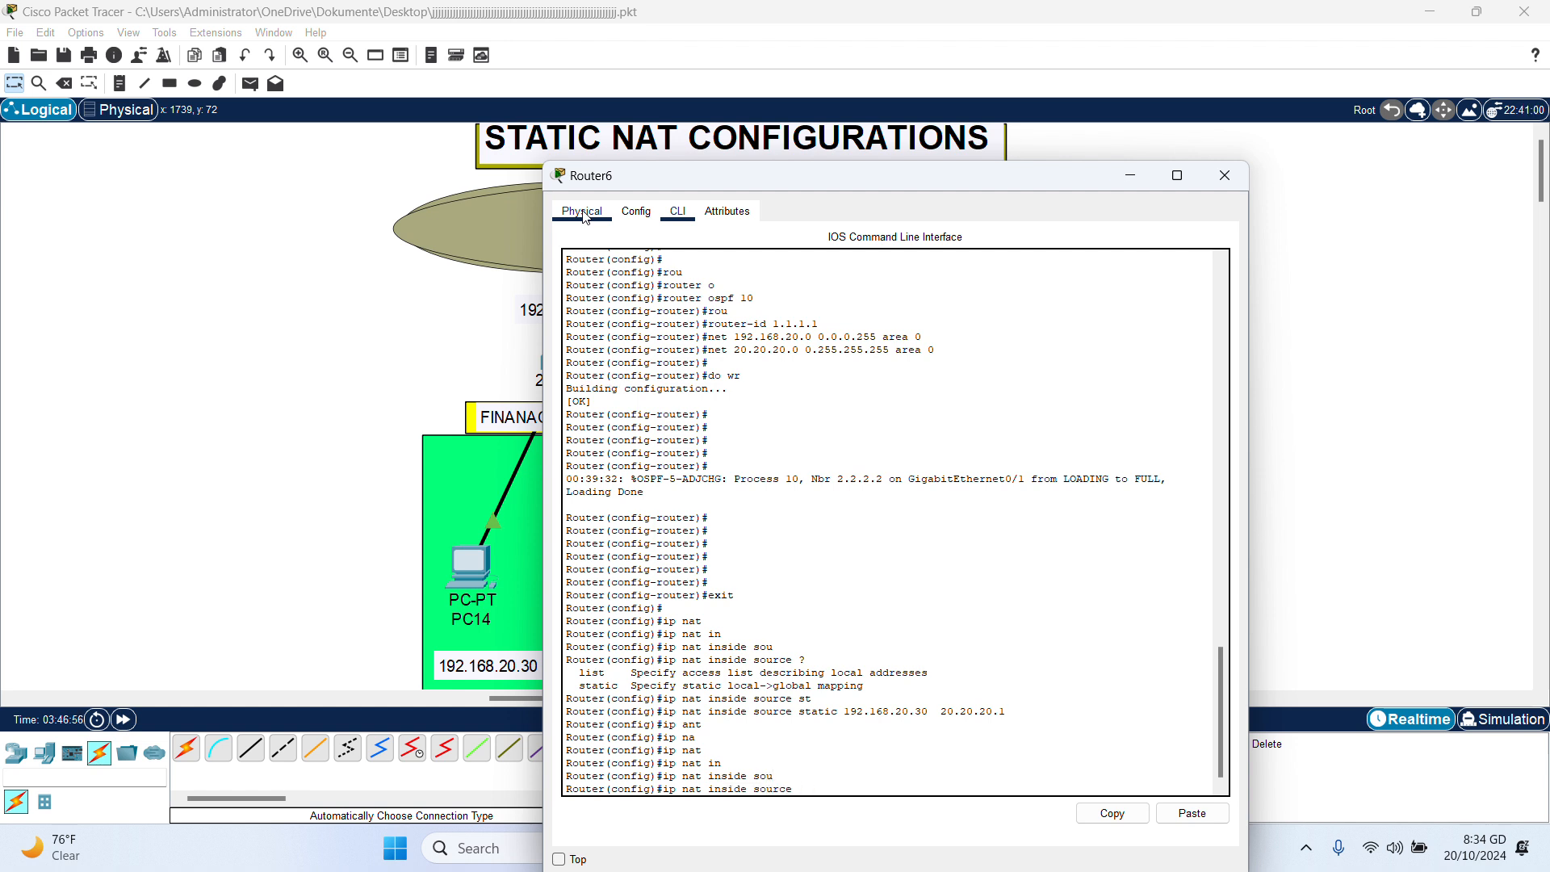
pyautogui.write('st')
pyautogui.press('Tab')
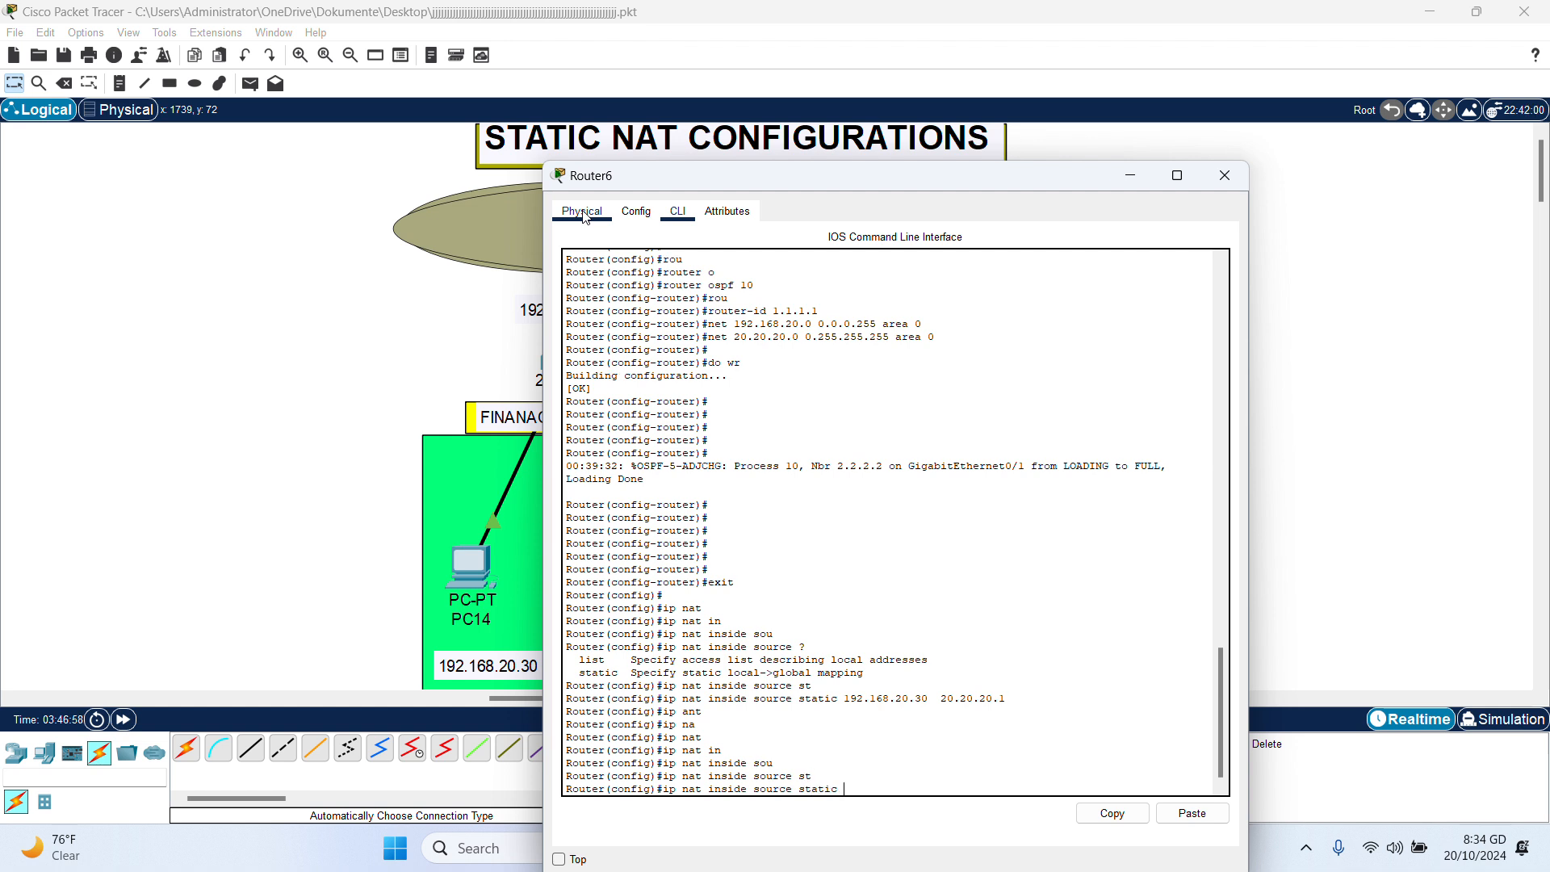
pyautogui.write('192.168.20.40')
# Check the network addresses in the topology and return to Router6's command line.
pyautogui.click(585, 213)
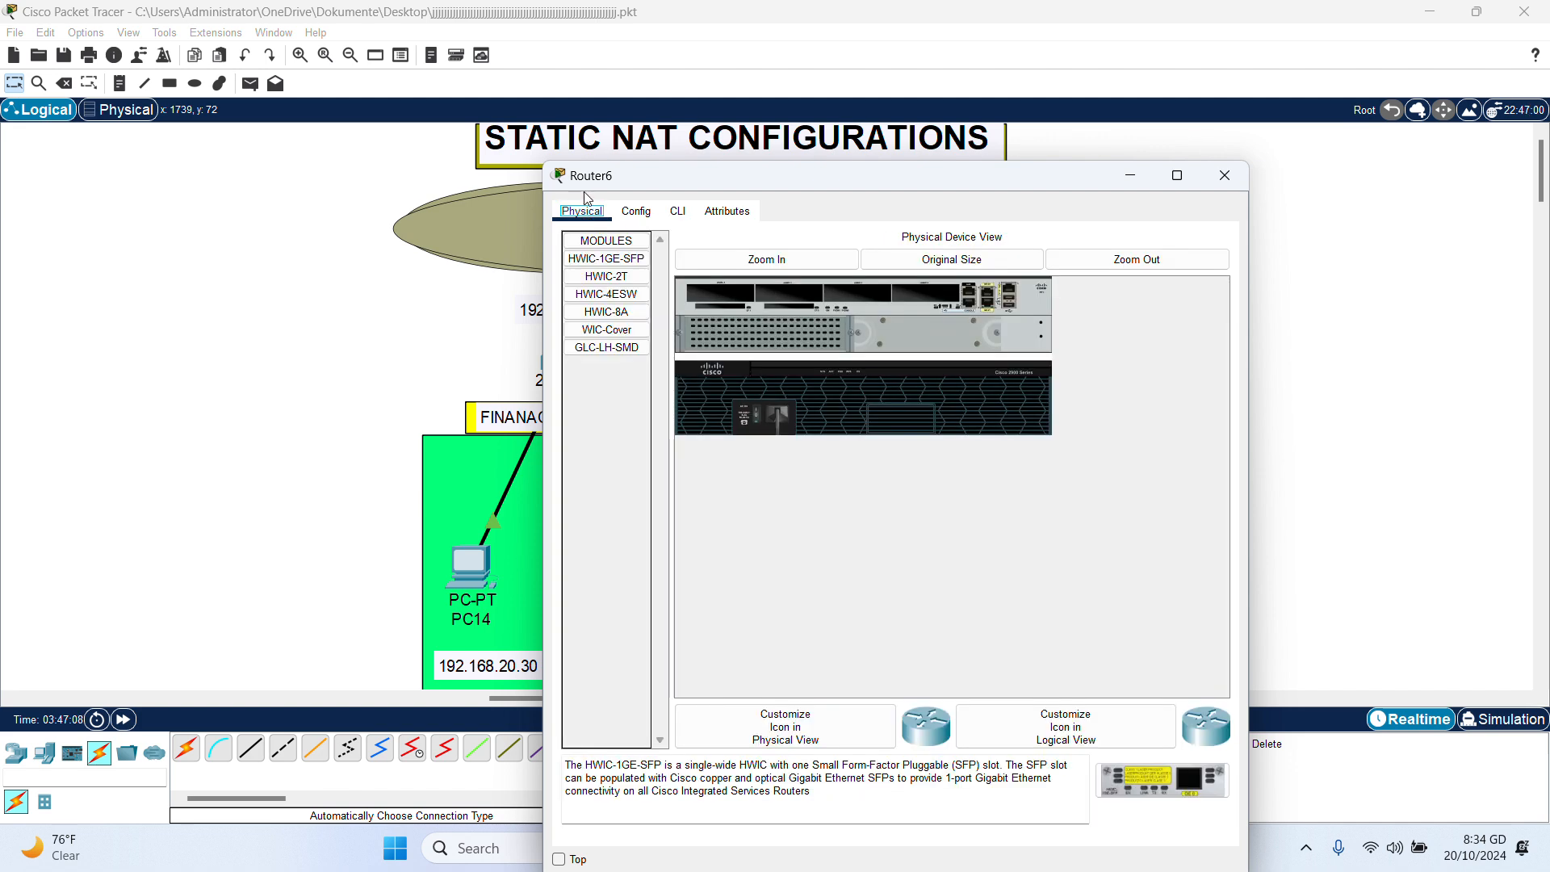
pyautogui.click(1225, 175)
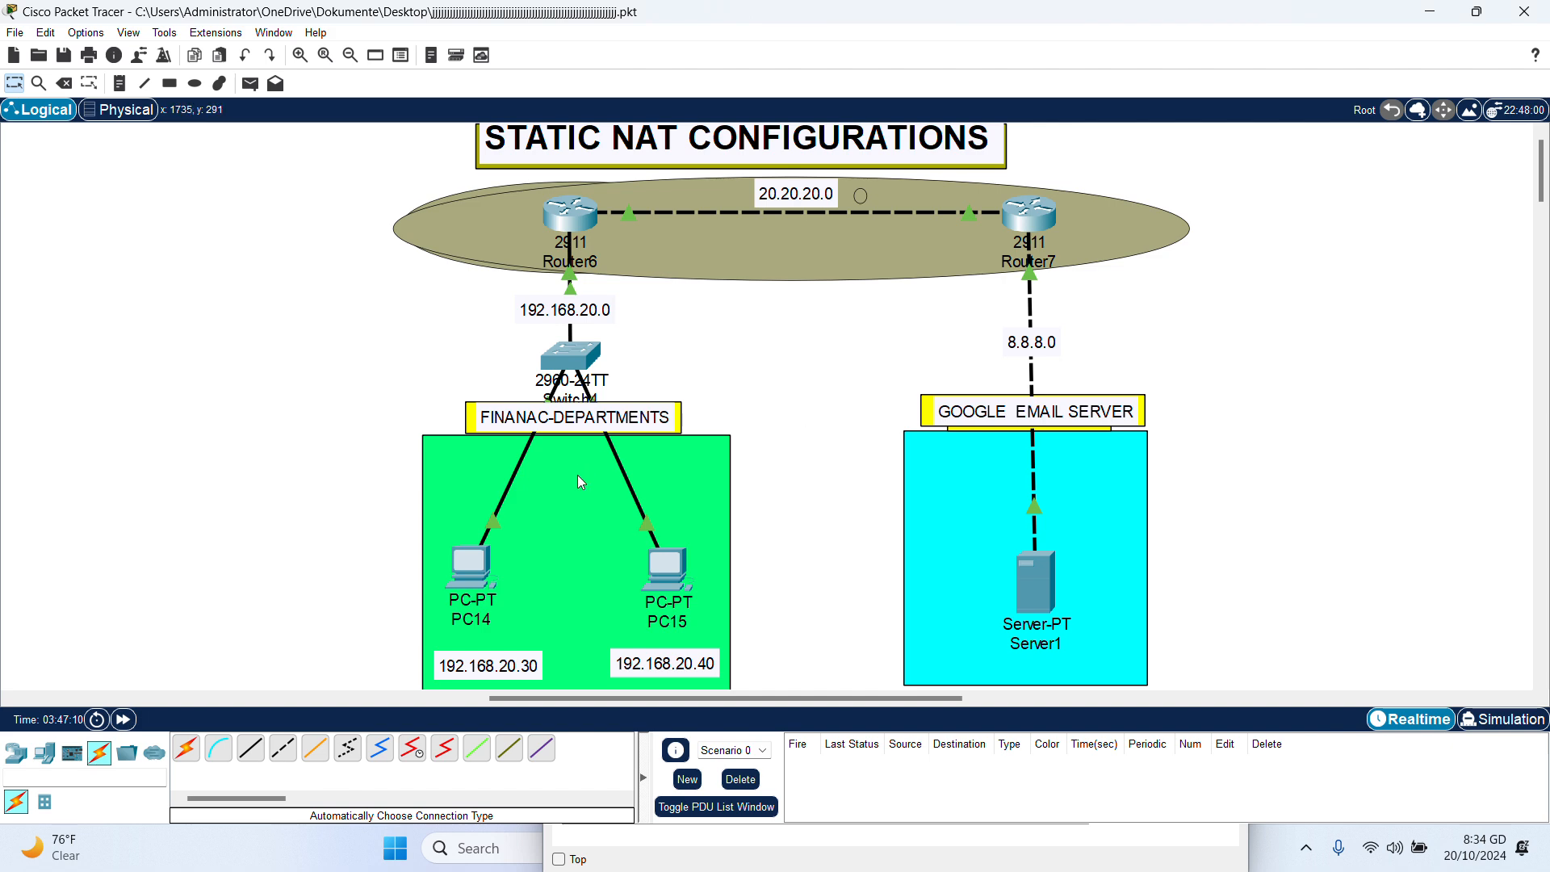
pyautogui.click(574, 219)
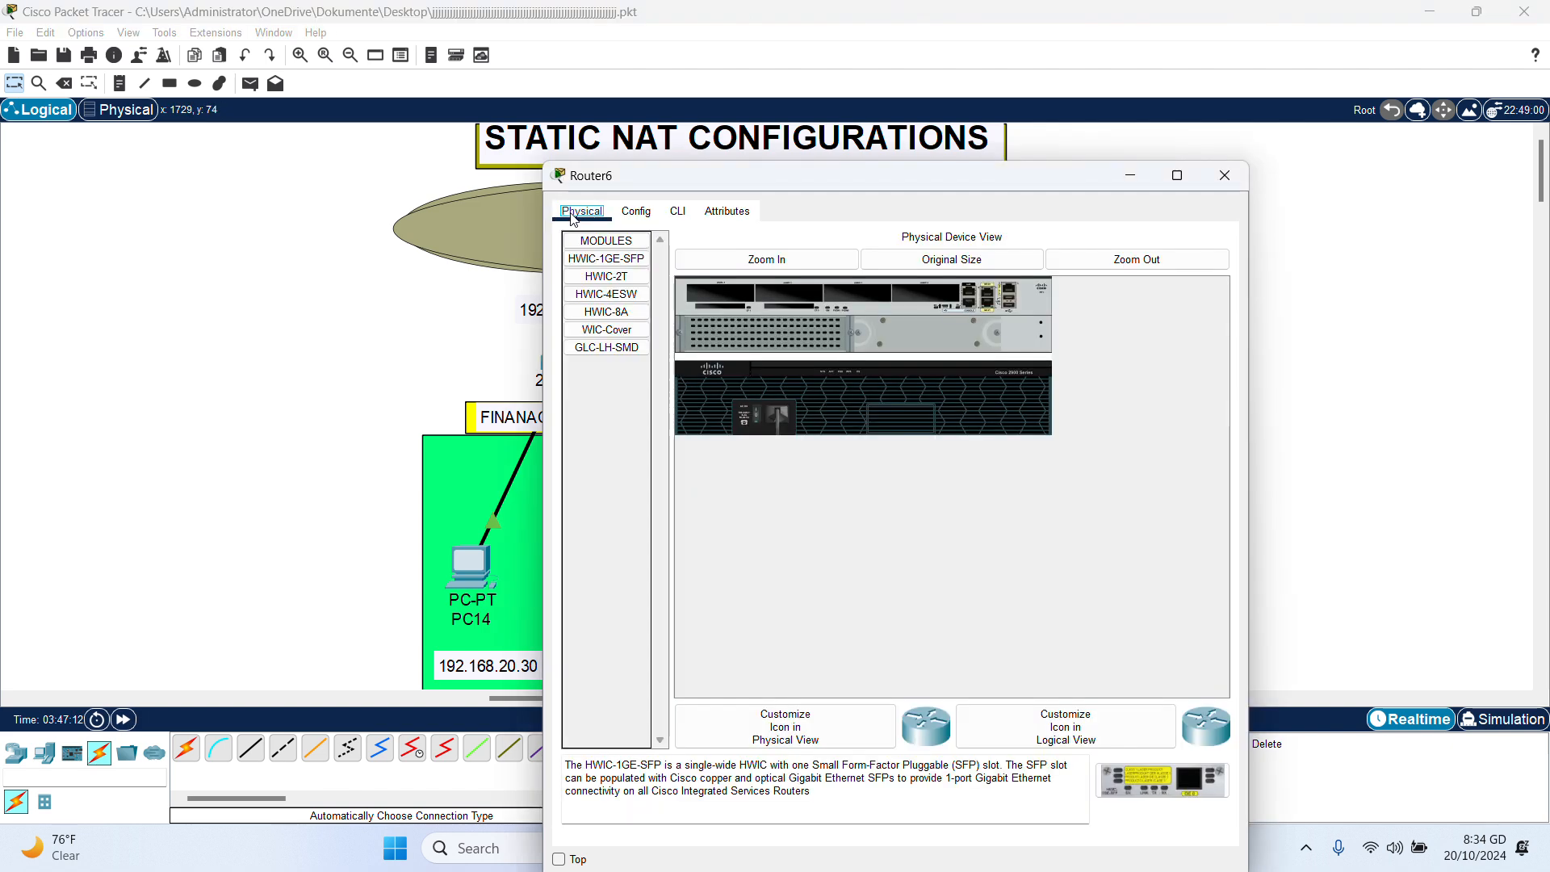
pyautogui.click(397, 352)
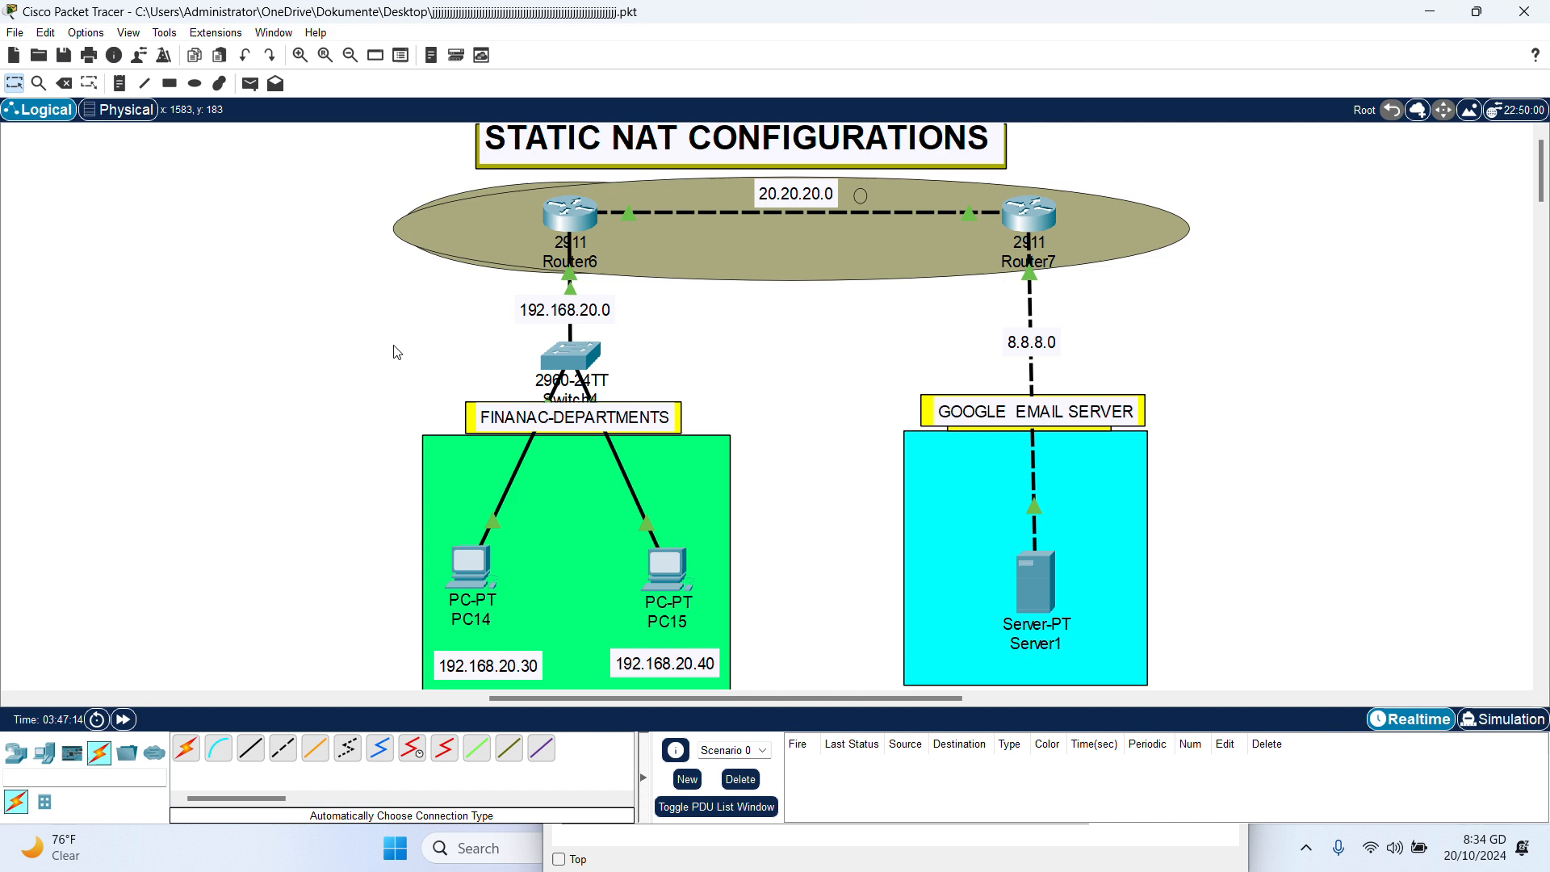
pyautogui.click(474, 573)
pyautogui.click(329, 491)
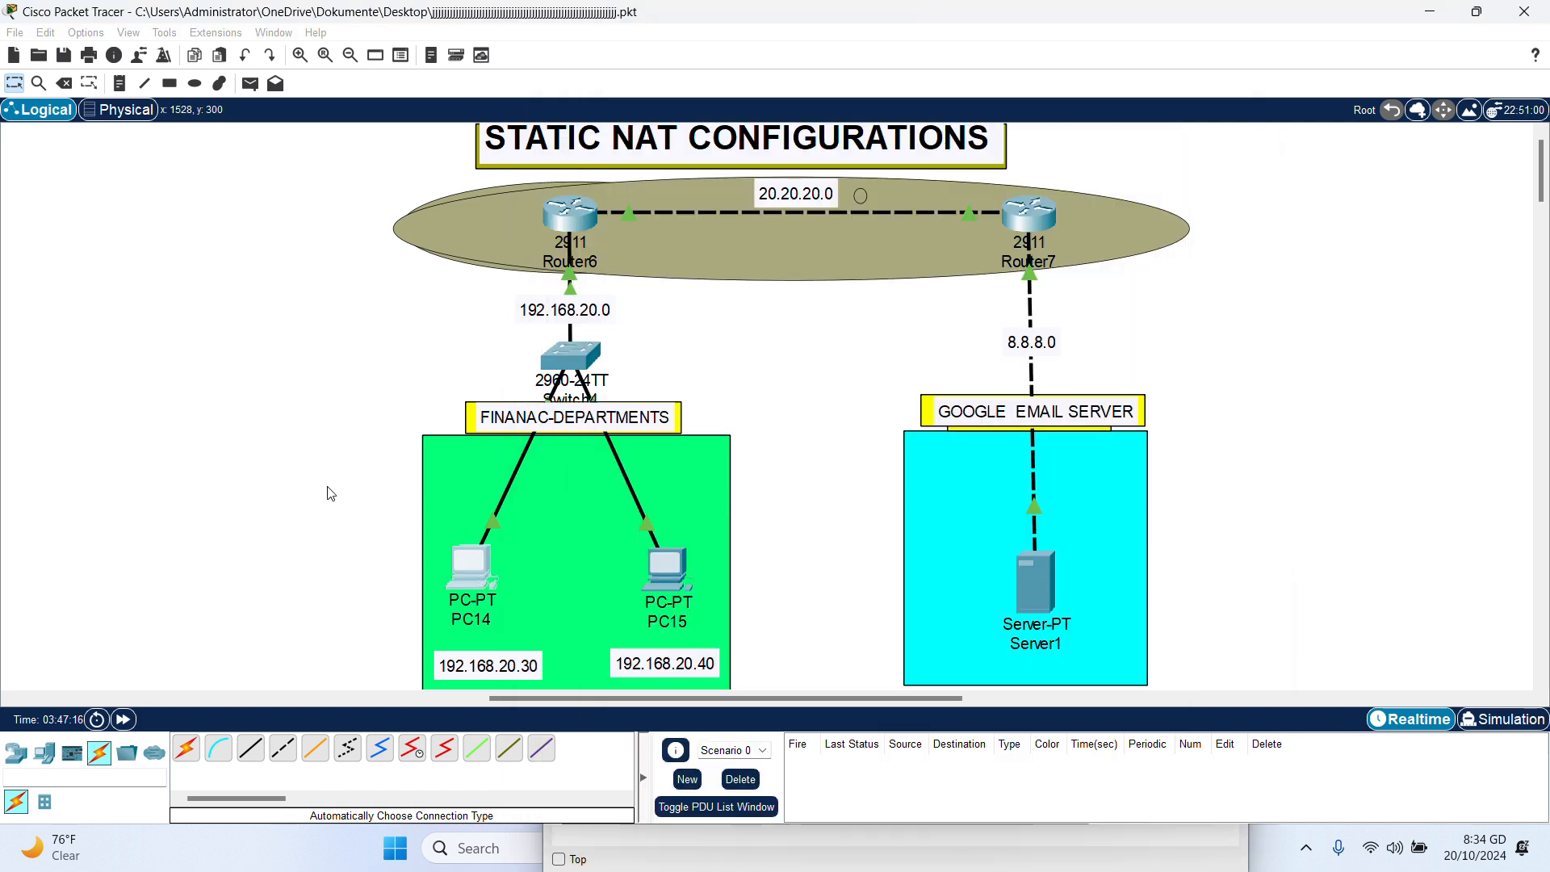
pyautogui.click(557, 220)
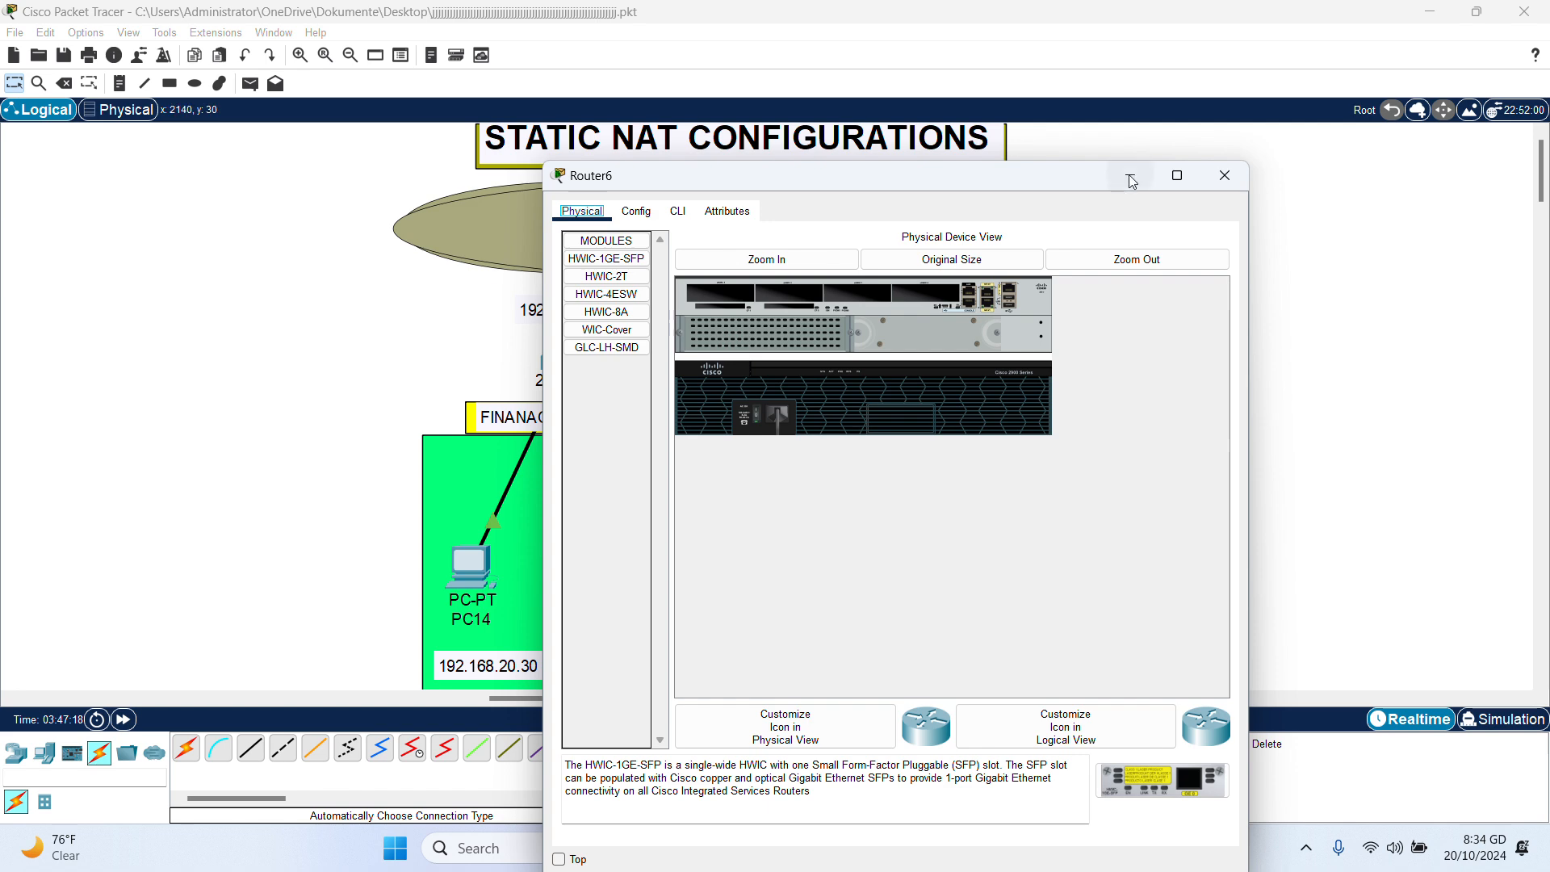
pyautogui.click(678, 211)
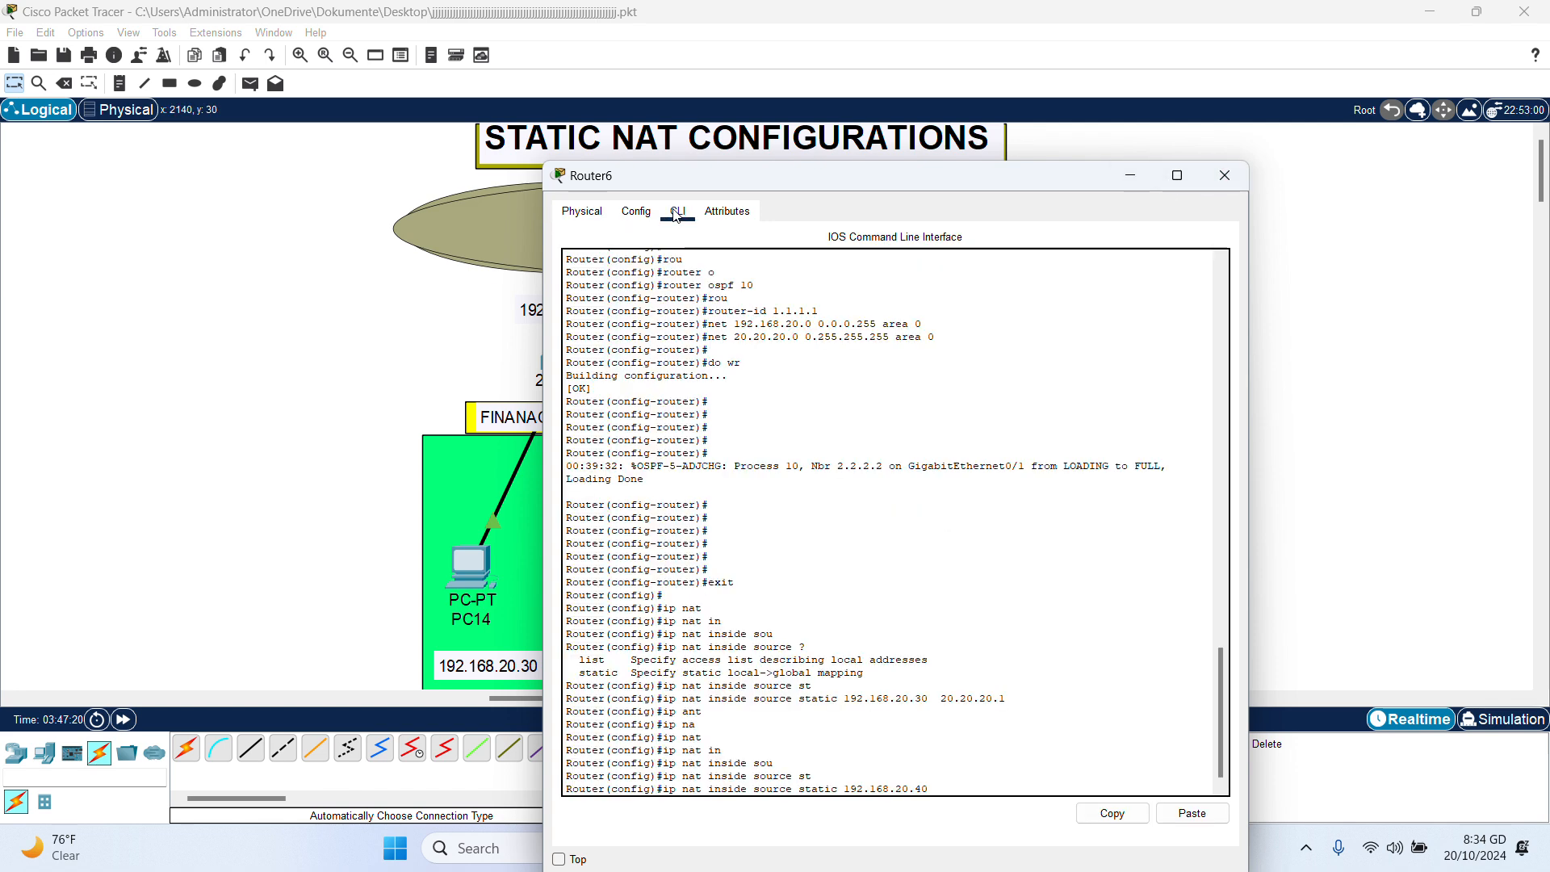
# Complete PC15's static NAT mapping with the global address 20.20.20.1 and execute the command.
pyautogui.write('20.20.20.')
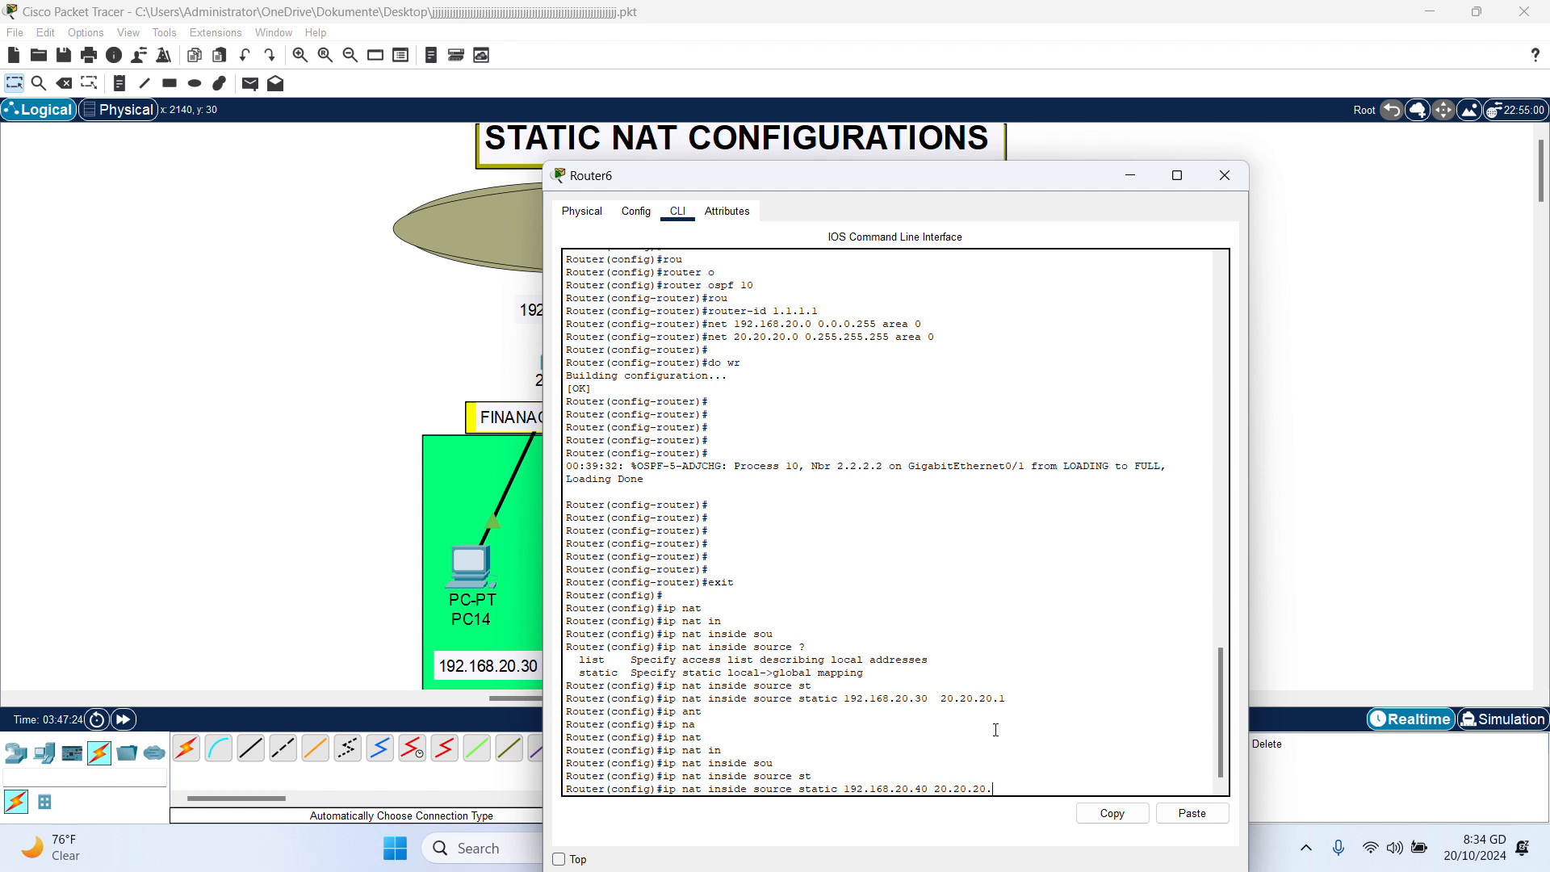
pyautogui.write('1')
pyautogui.press('Return')
pyautogui.press('Return')
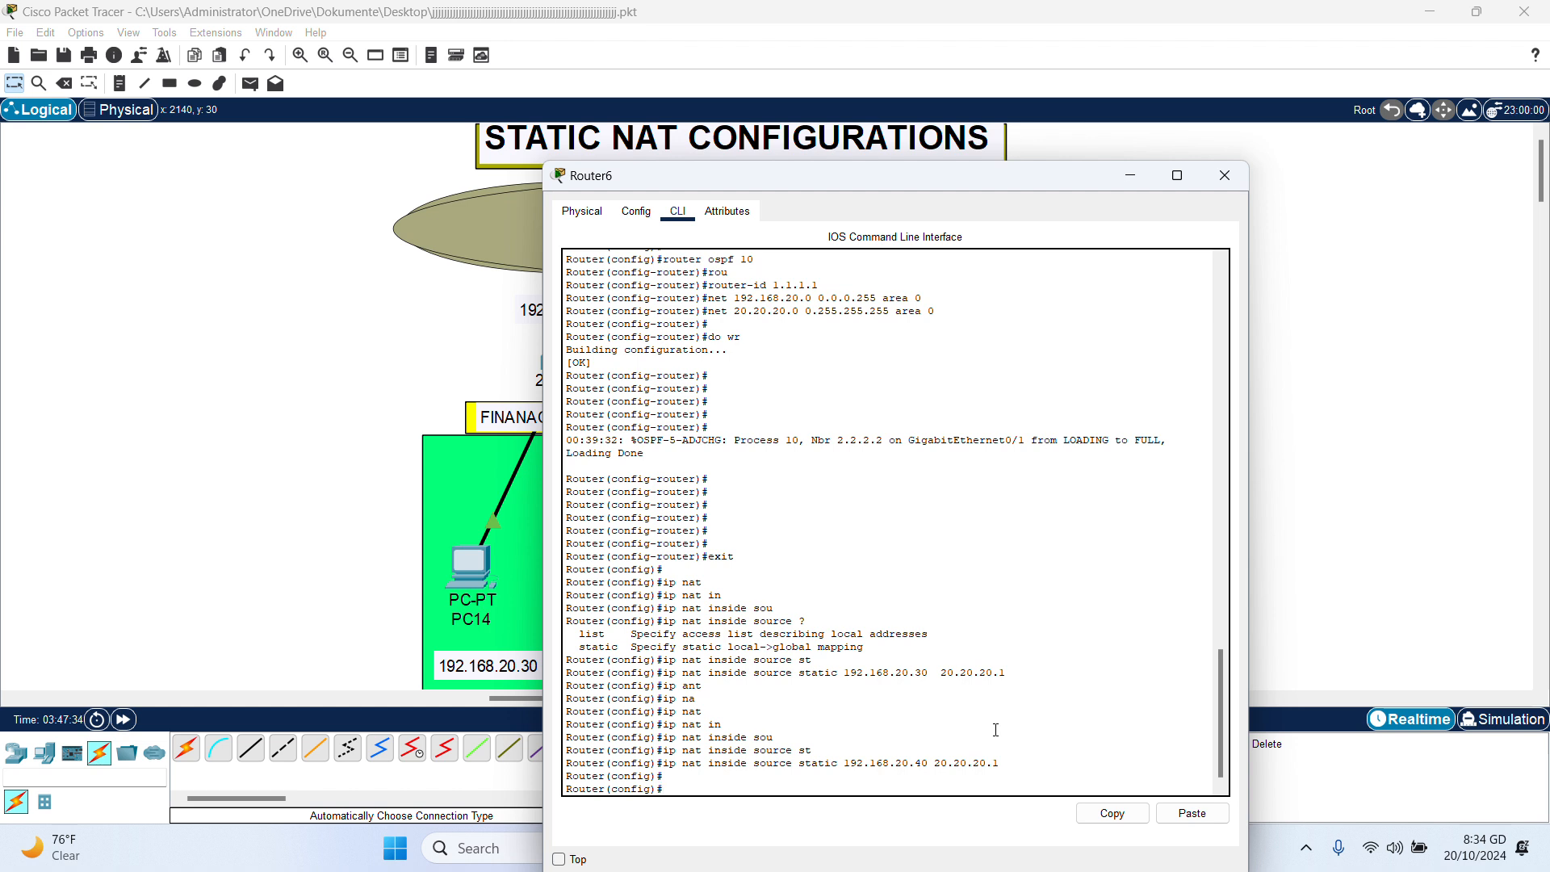
# Check the port names on Router6's links in the topology and enter interface configuration for gig0/0.
pyautogui.click(312, 409)
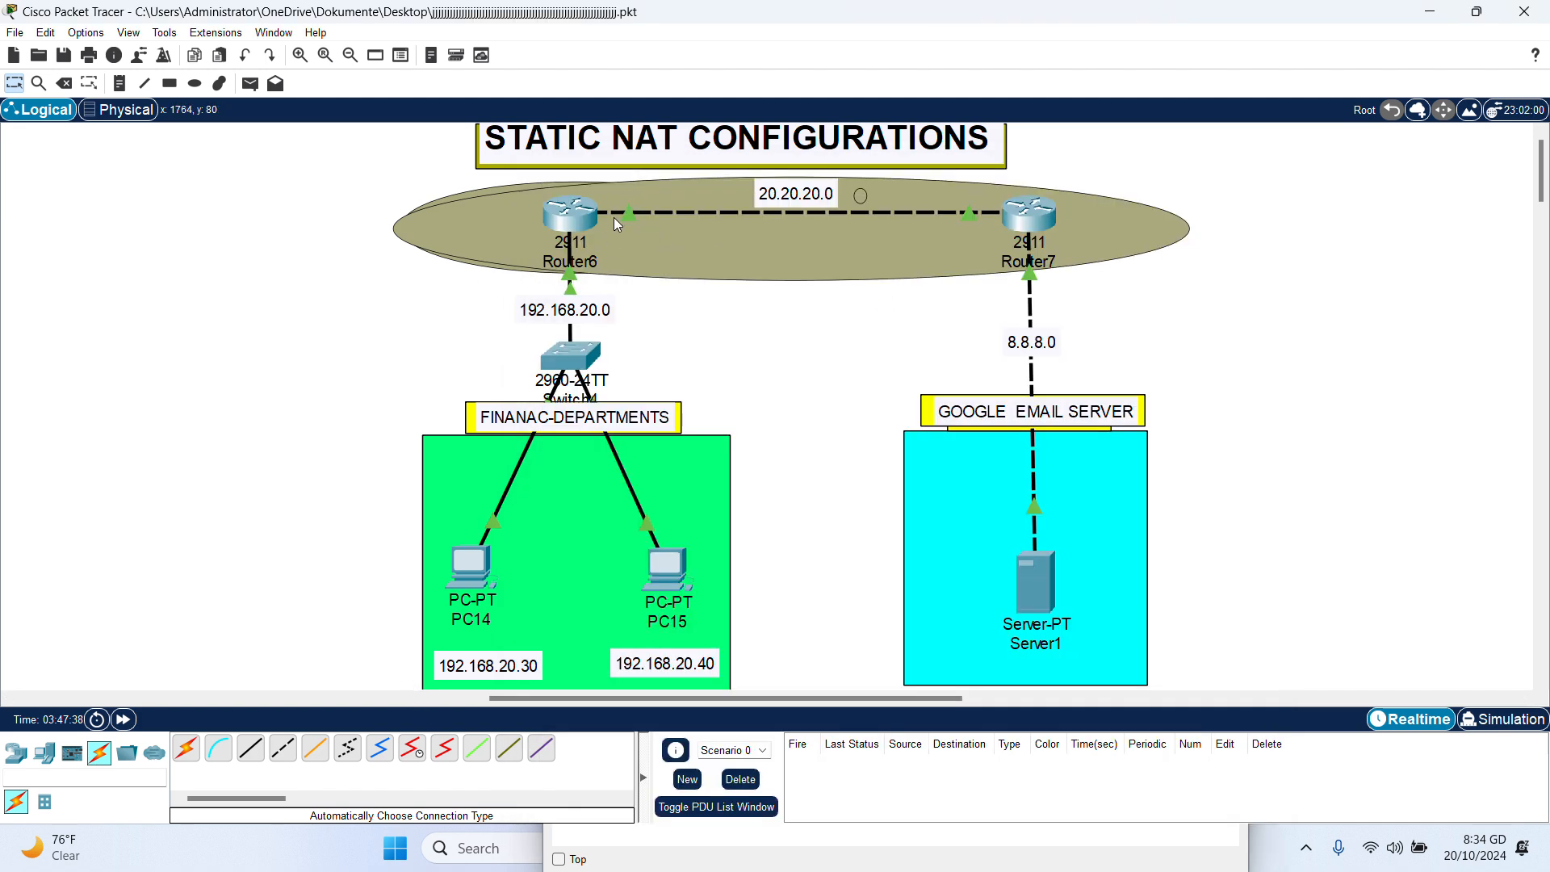
pyautogui.moveTo(628, 210)
pyautogui.moveTo(573, 277)
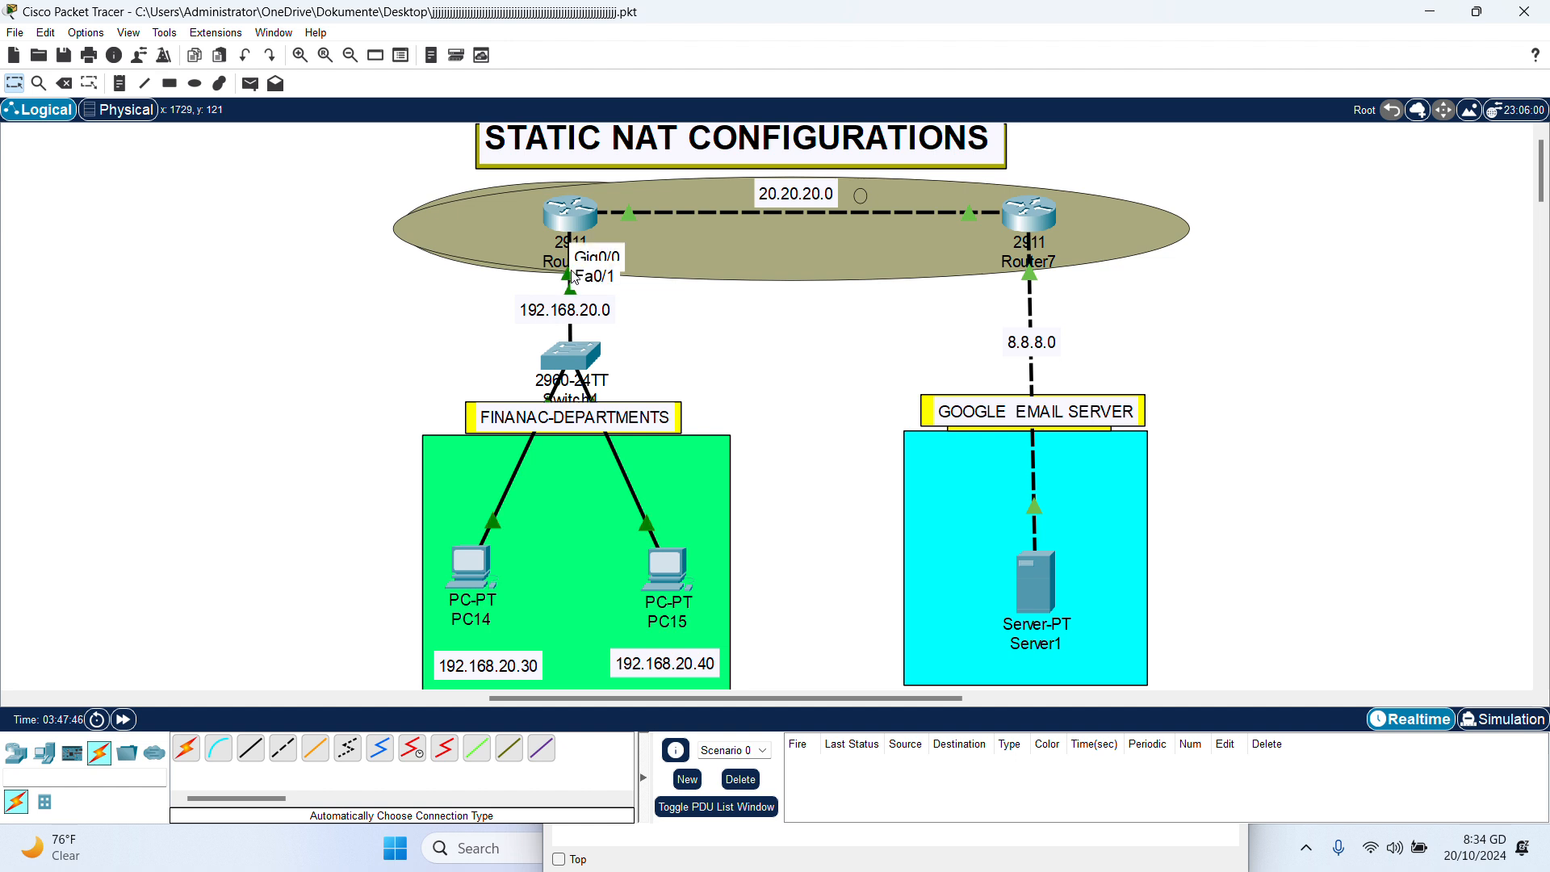
pyautogui.click(585, 217)
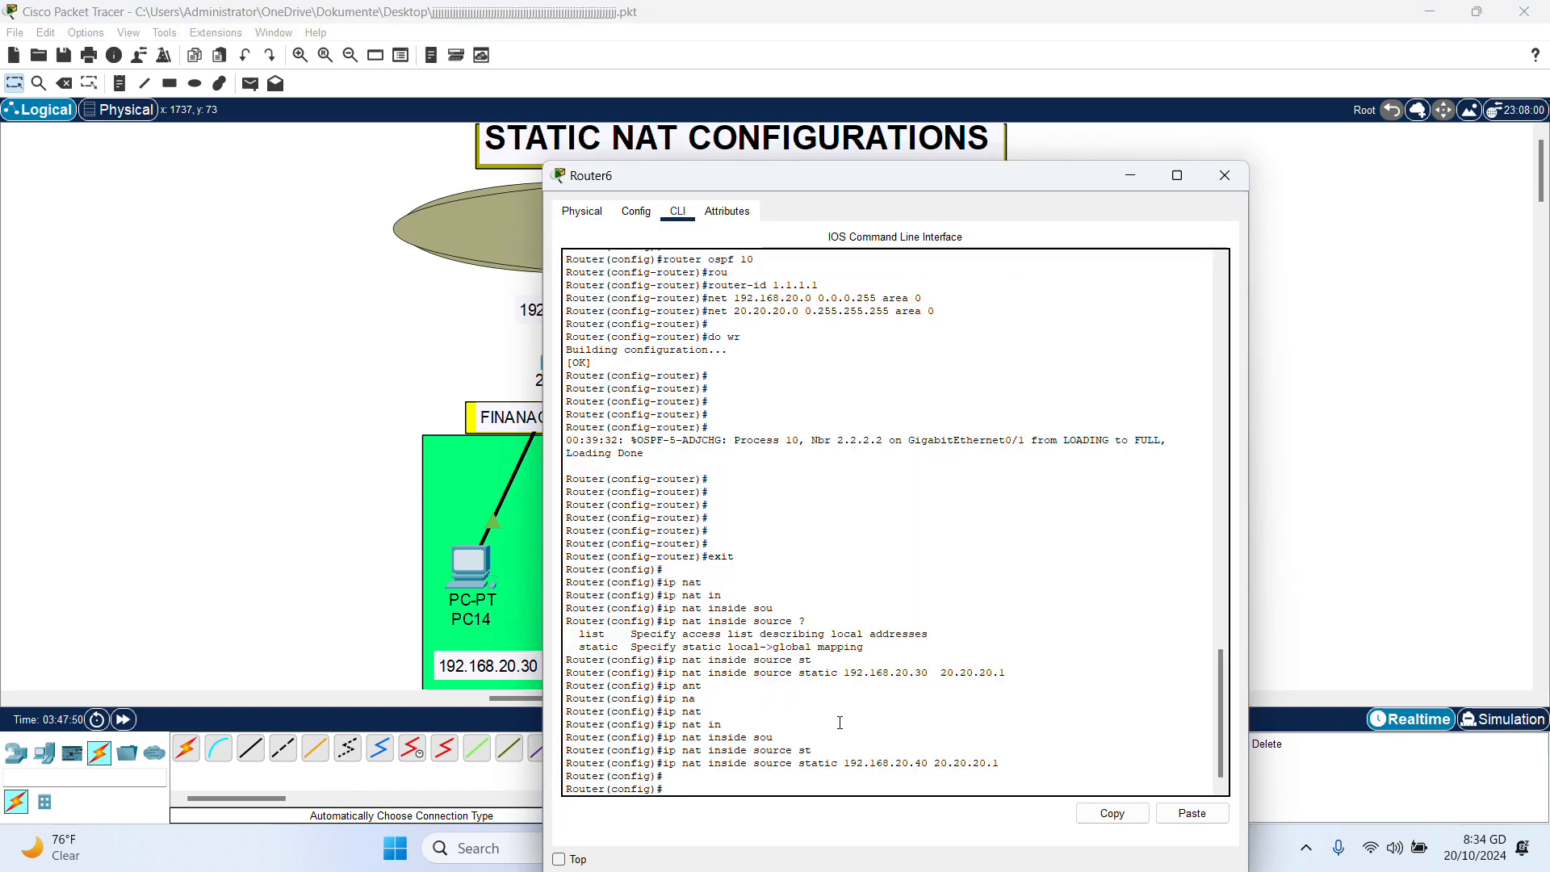
pyautogui.press('Return')
pyautogui.press('Return')
pyautogui.write('int')
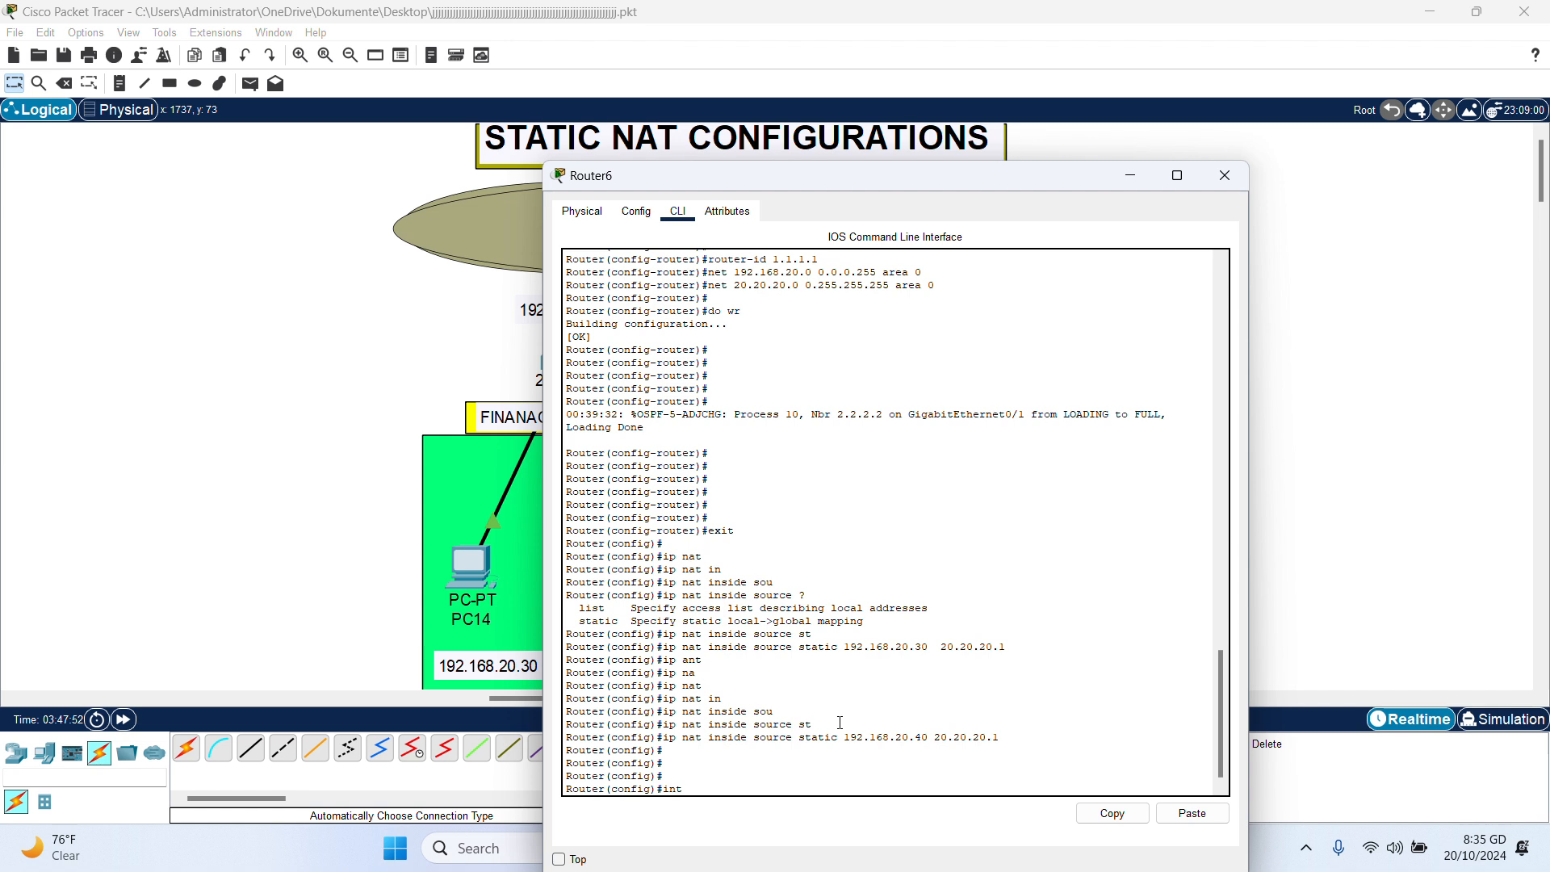
pyautogui.write(' gig0/0')
pyautogui.press('Return')
pyautogui.press('Return')
# Mark Router6's gig0/0 interface as NAT inside with ip nat inside, correcting the mistyped nat keyword.
pyautogui.write('ip ')
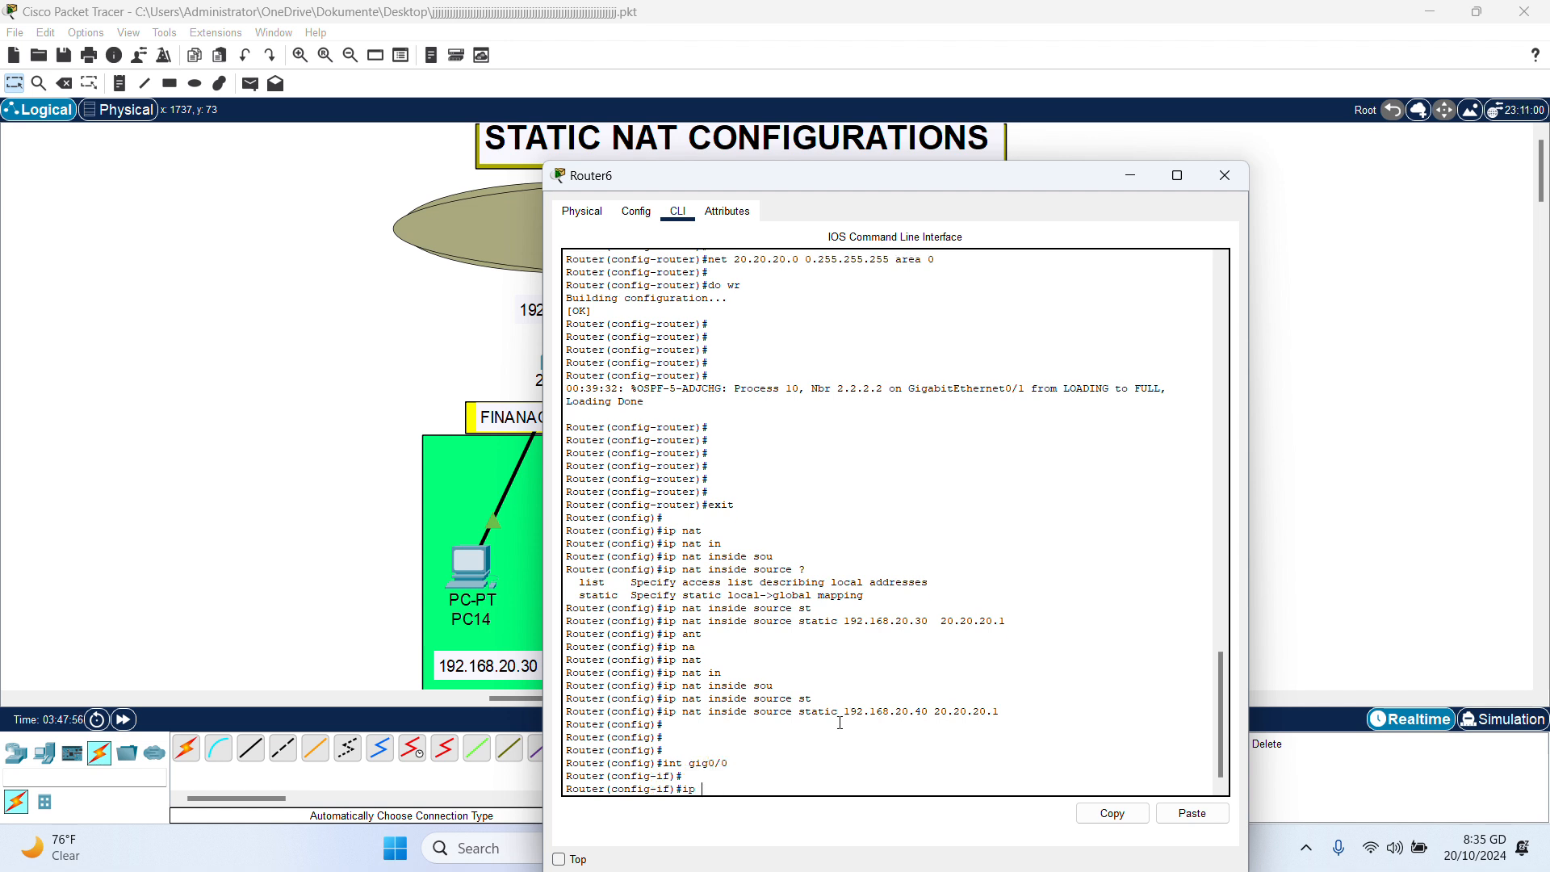
pyautogui.write('ant')
pyautogui.press('Tab')
pyautogui.press('BackSpace')
pyautogui.press('BackSpace')
pyautogui.press('BackSpace')
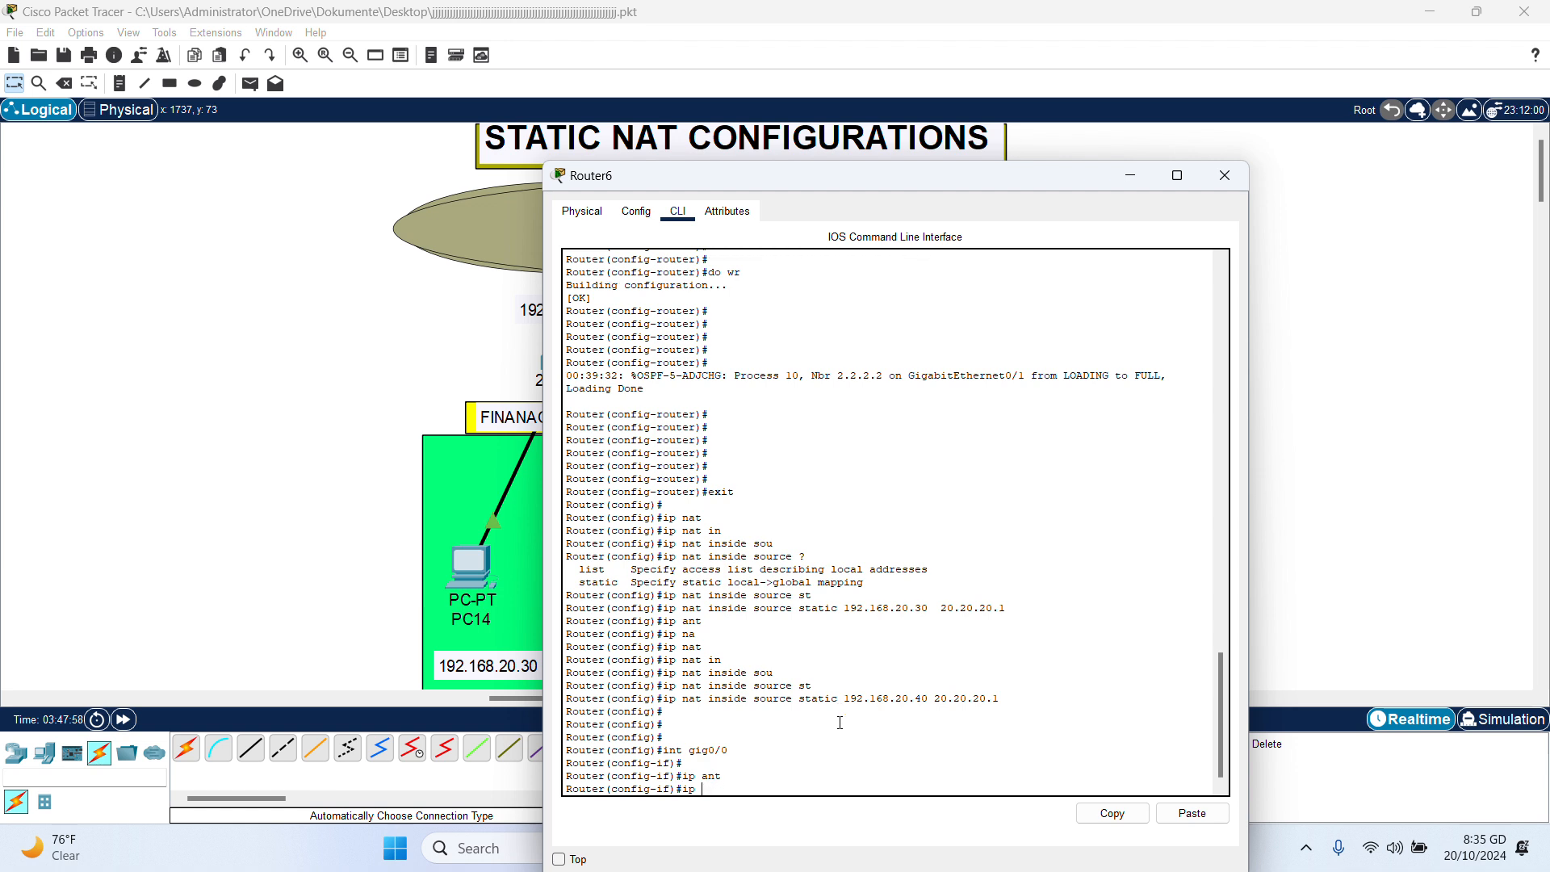
pyautogui.write('nat')
pyautogui.press('Tab')
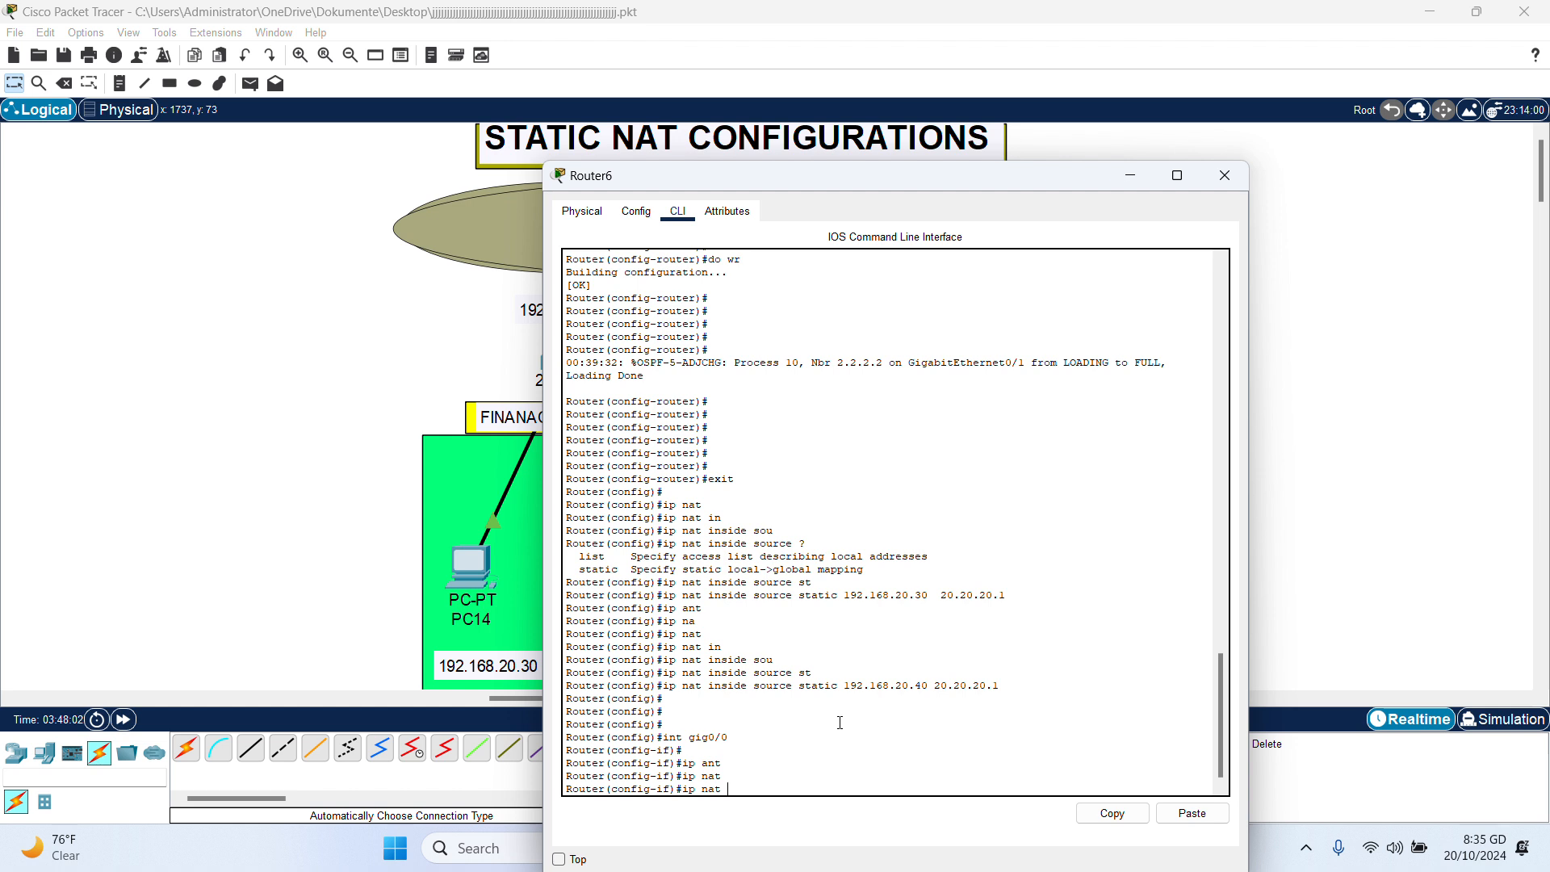
pyautogui.write('in')
pyautogui.press('Tab')
pyautogui.press('Return')
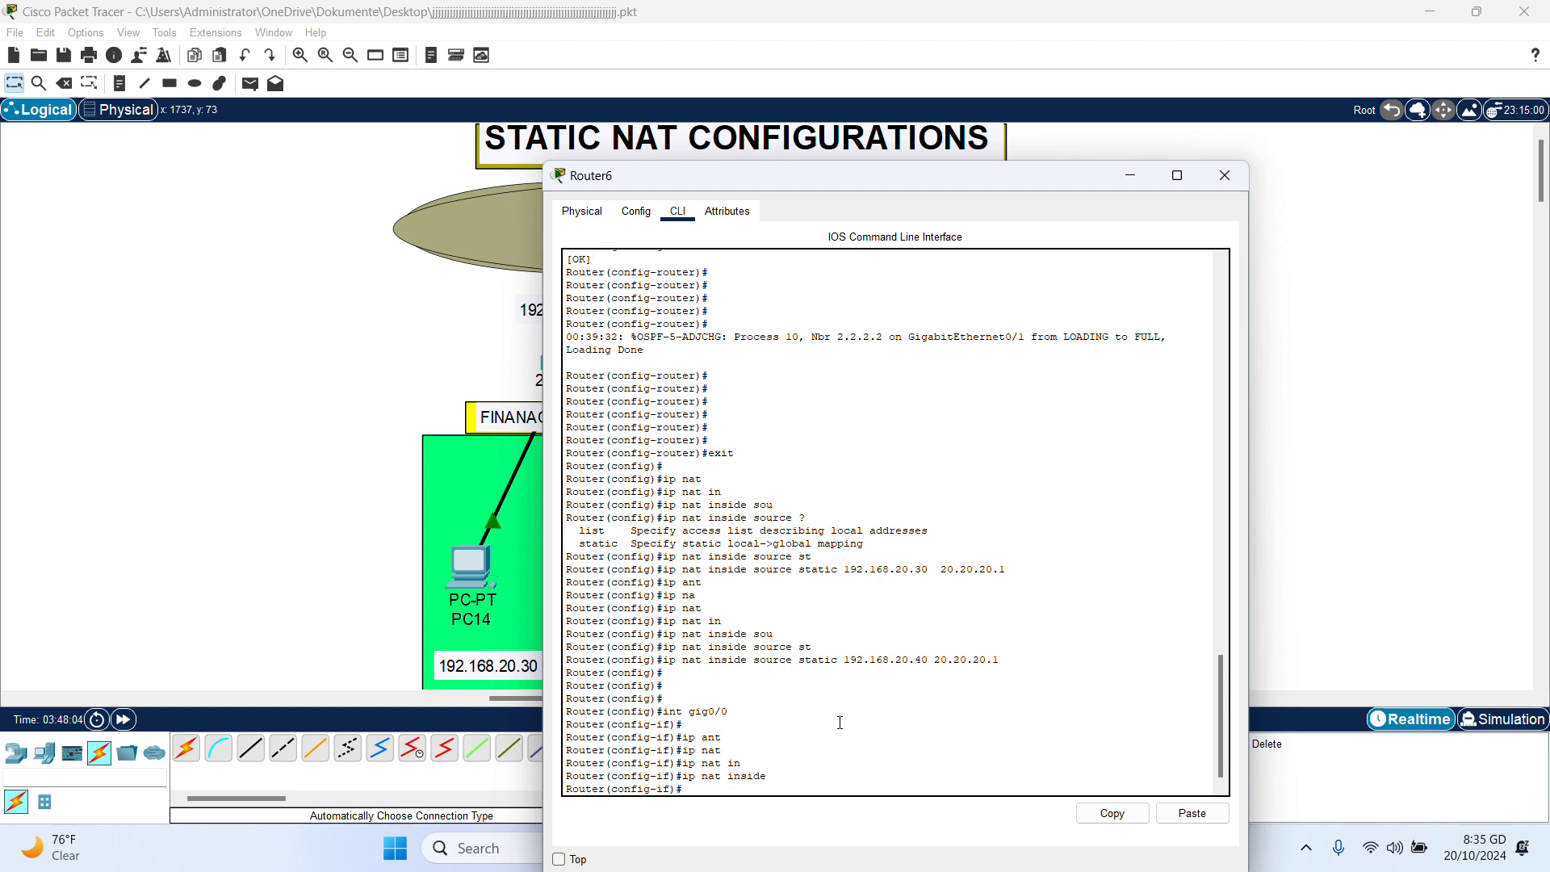
pyautogui.press('Return')
# Enter interface configuration for gig0/1 and mark it as NAT outside with ip nat outside, correcting the mistyped nat keyword.
pyautogui.write('int')
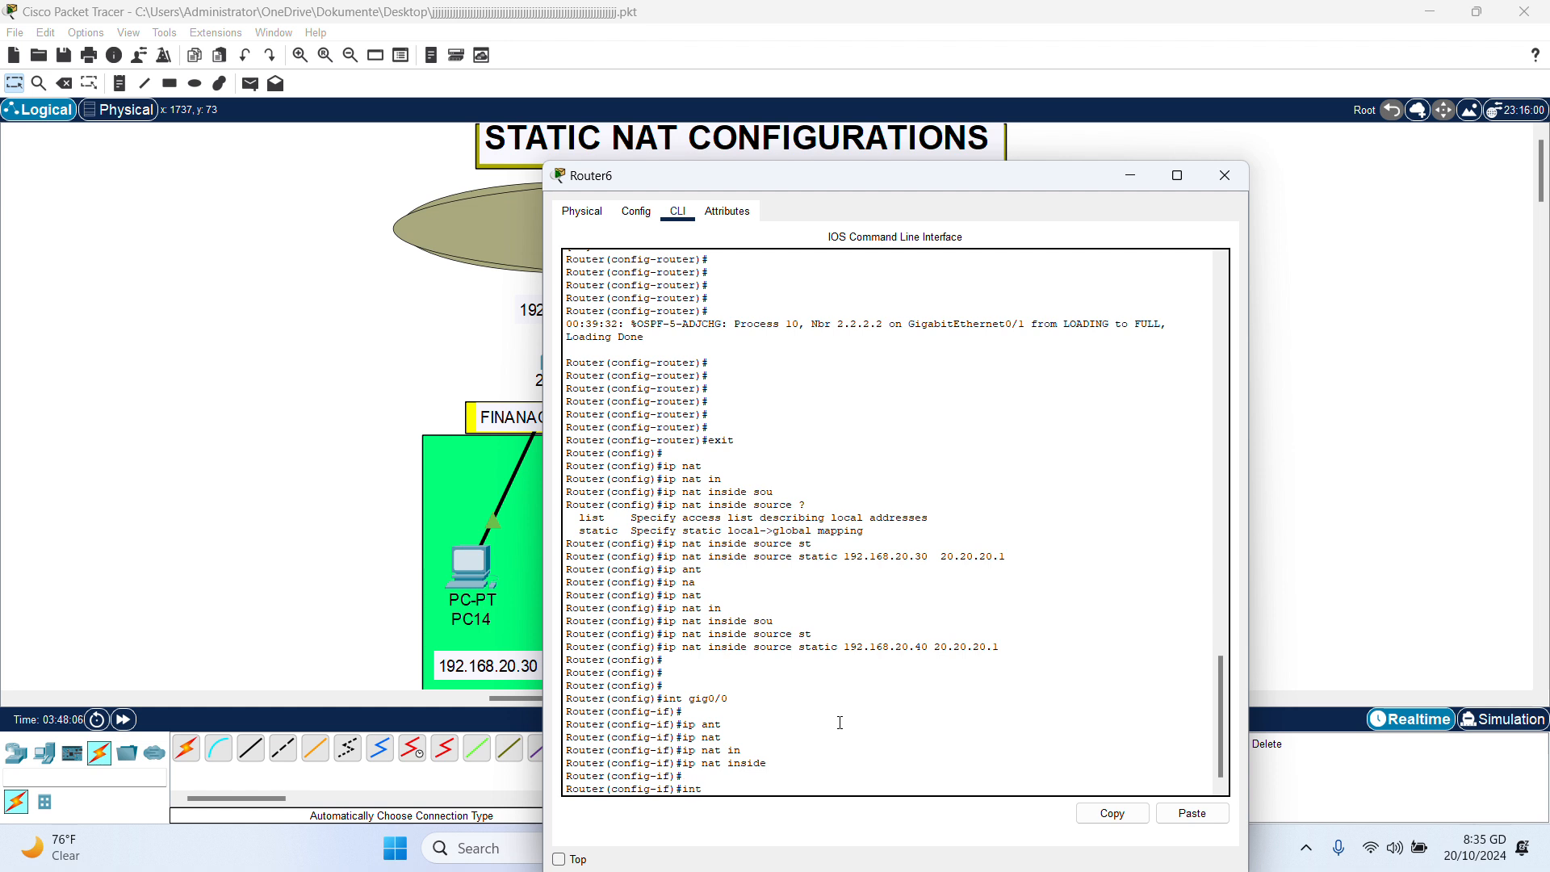
pyautogui.write(' gig0/1')
pyautogui.press('Return')
pyautogui.write('ip ant')
pyautogui.press('Tab')
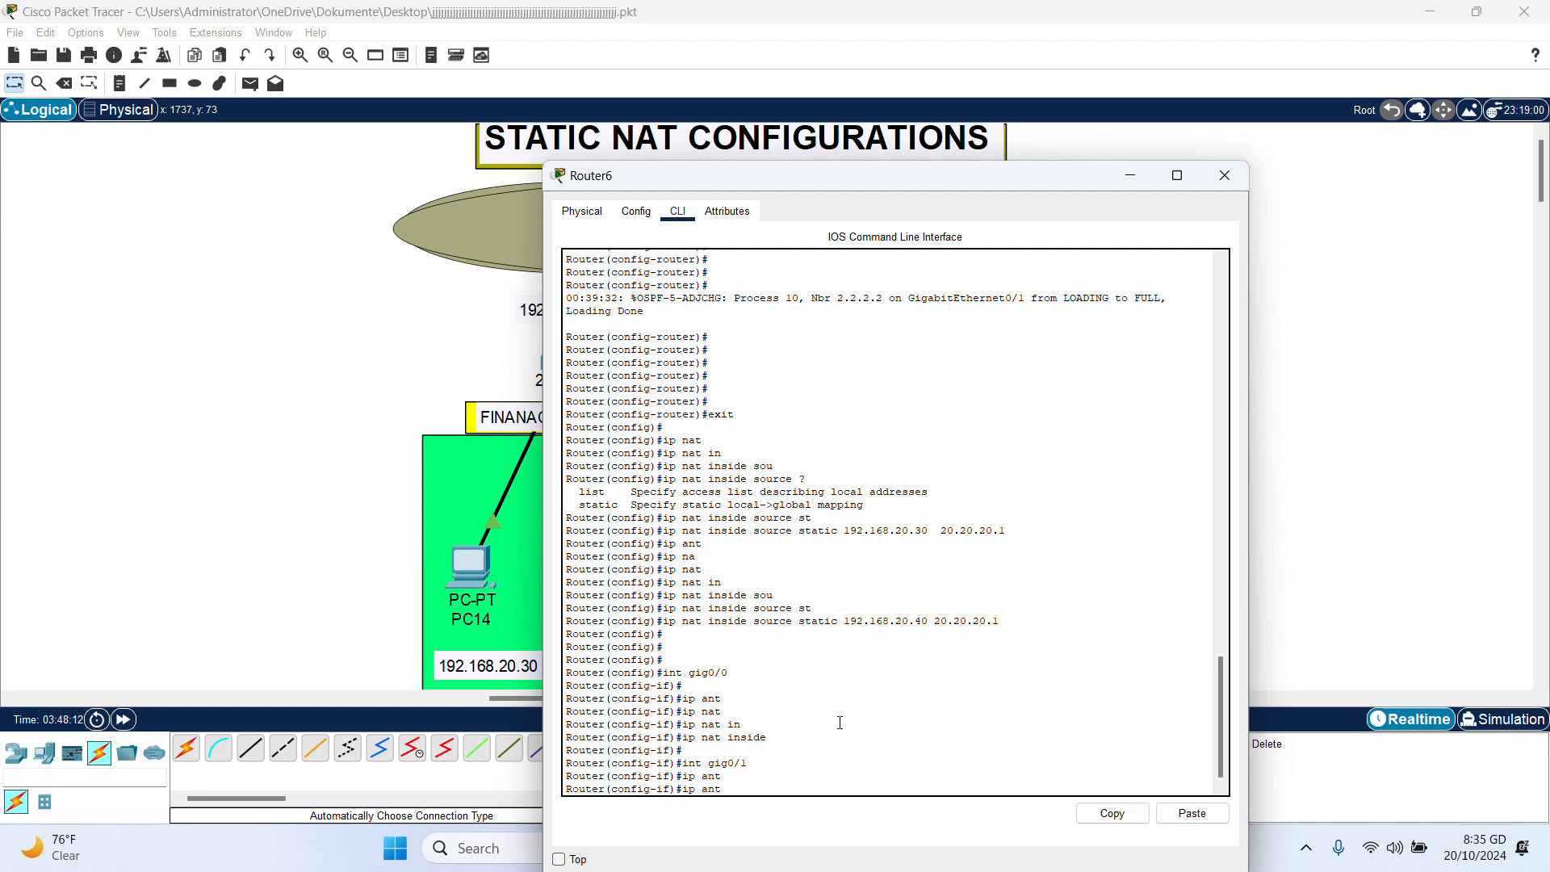
pyautogui.press('BackSpace')
pyautogui.press('BackSpace')
pyautogui.press('BackSpace')
pyautogui.press('BackSpace')
pyautogui.write('nat')
pyautogui.press('Tab')
pyautogui.write('ou')
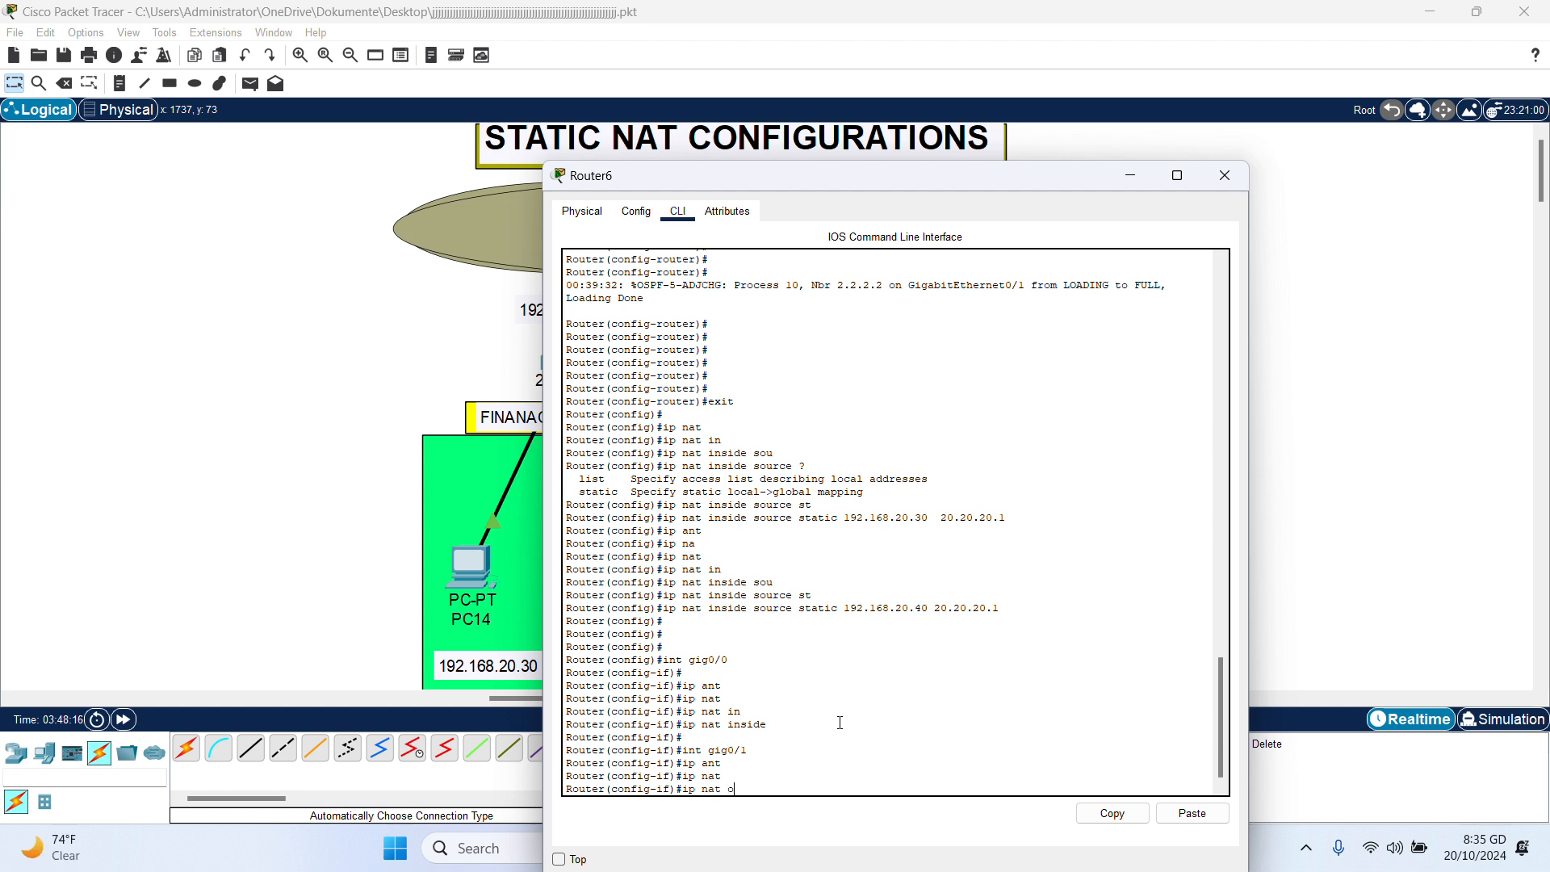
pyautogui.press('Tab')
pyautogui.press('Return')
pyautogui.press('Return')
pyautogui.press('Return')
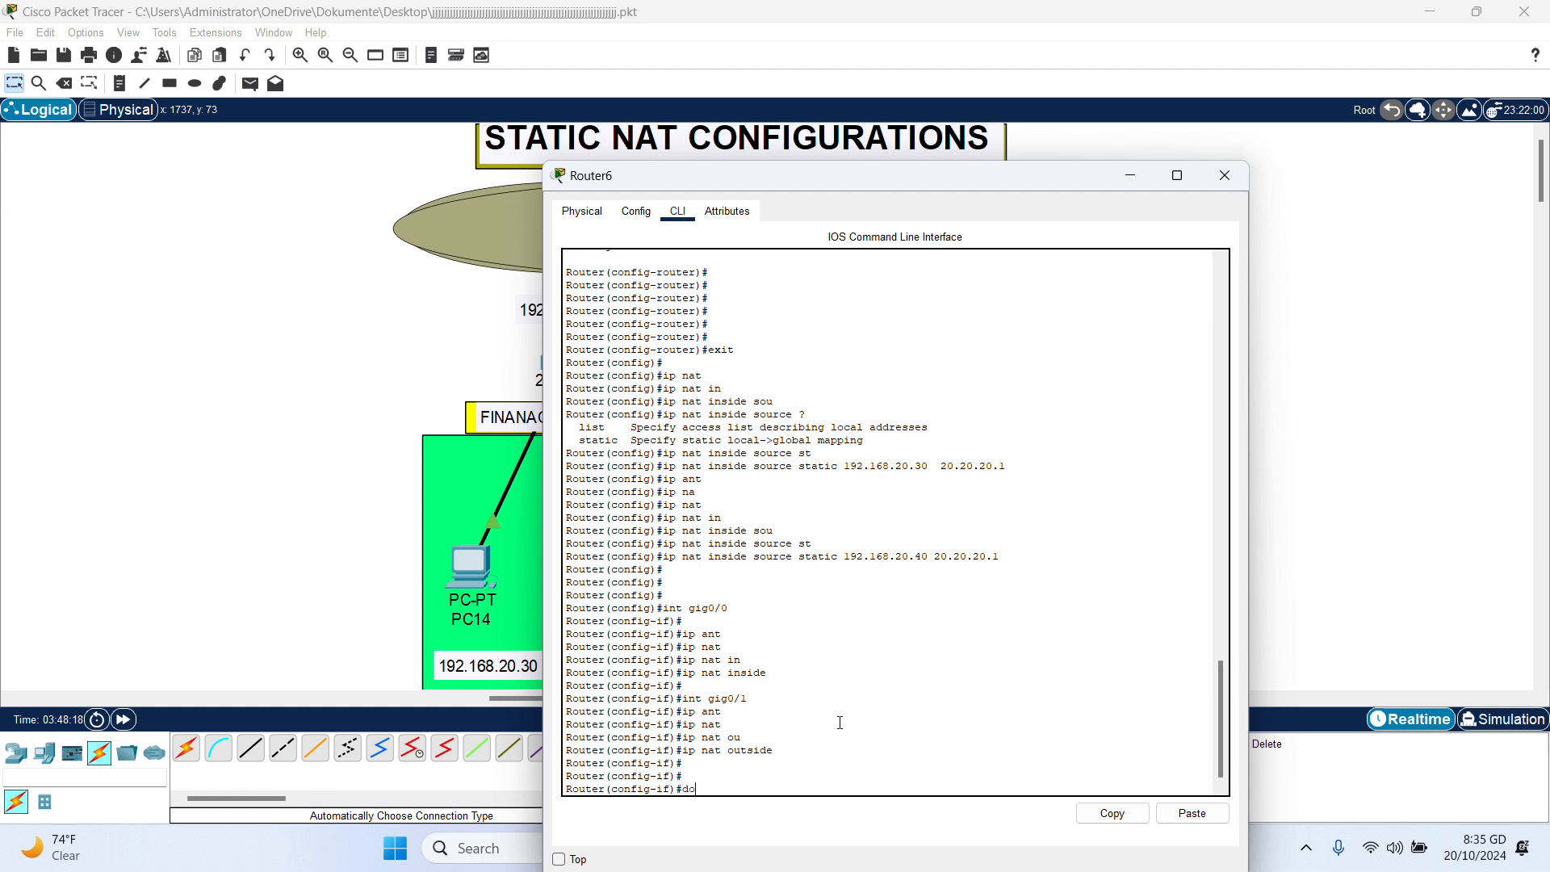
# Display Router6's NAT translation table from interface configuration mode with do sh ip nat tra.
pyautogui.write('do sh ip nat tra')
pyautogui.press('Tab')
pyautogui.press('Return')
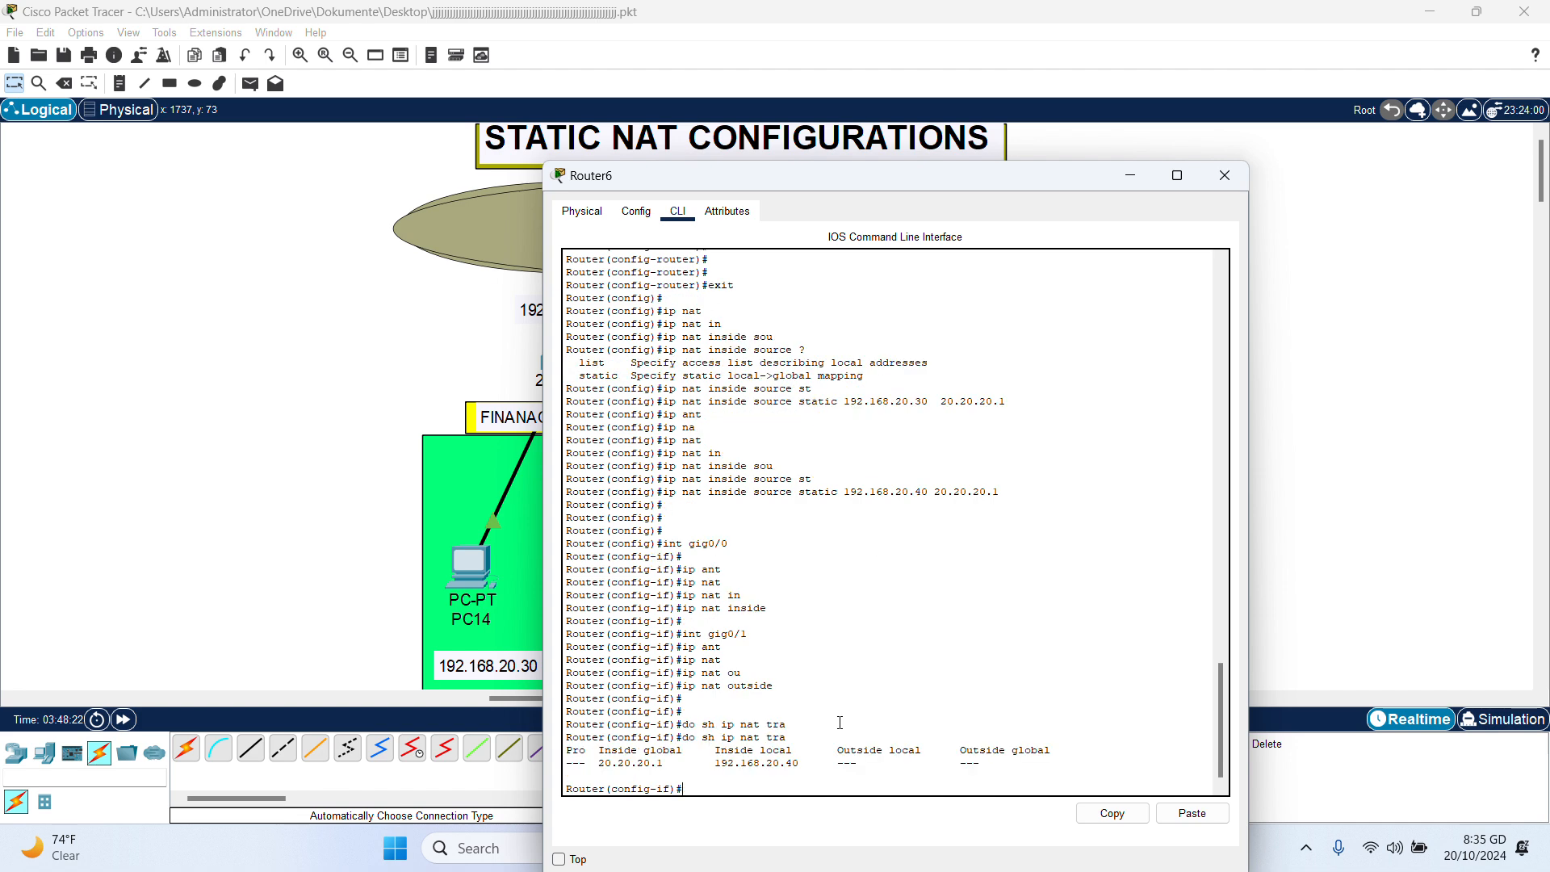
pyautogui.press('Return')
pyautogui.press('Return')
pyautogui.press('Return')
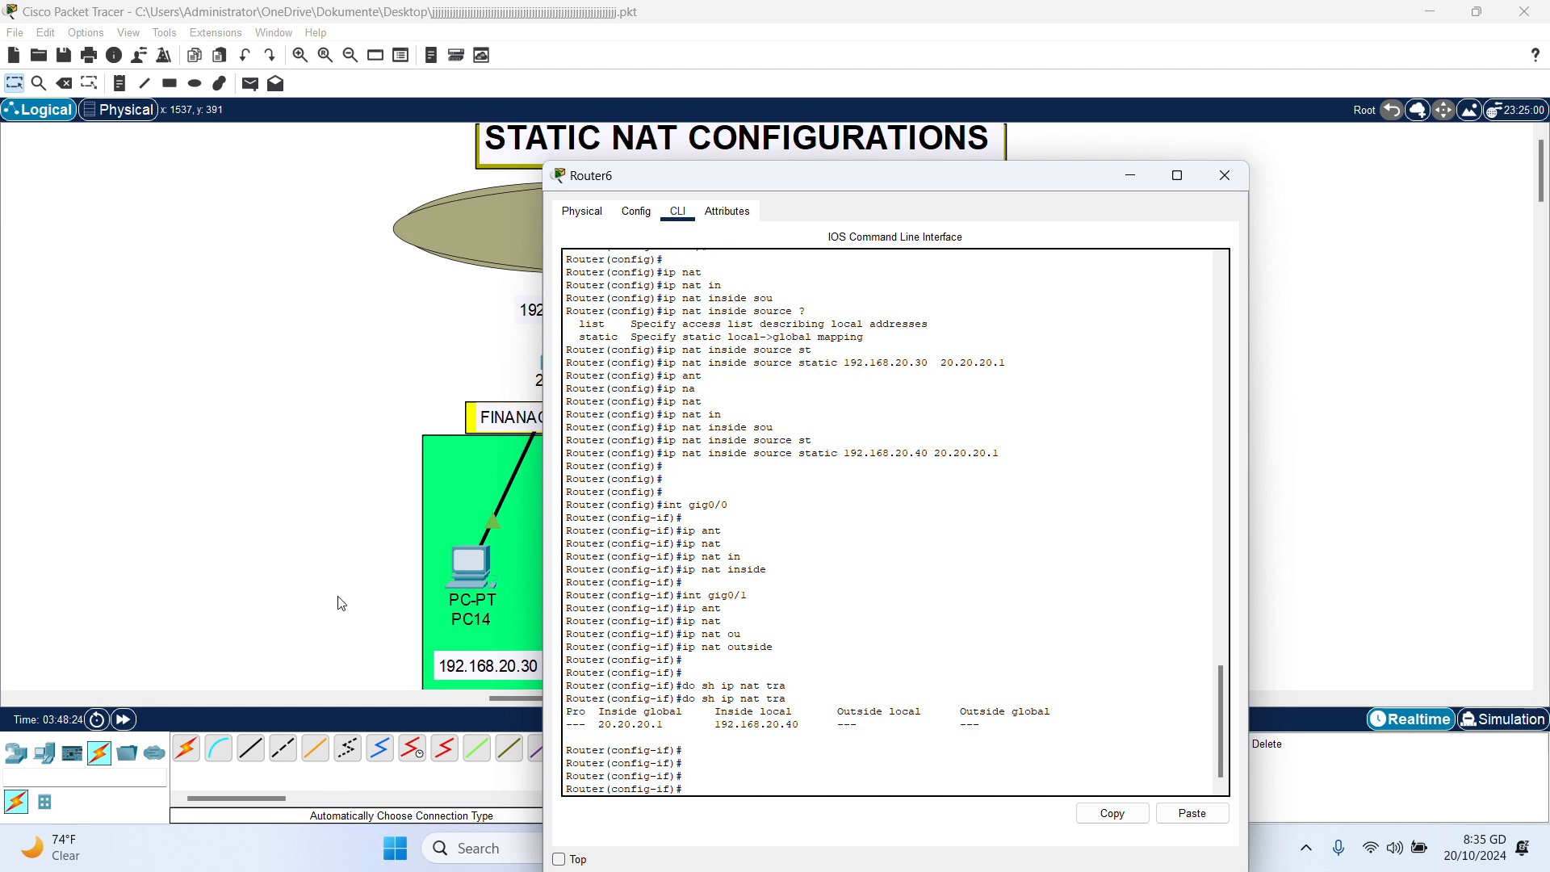
# Return to PC14's command prompt and ping the Google server at 8.8.8.8.
pyautogui.click(255, 433)
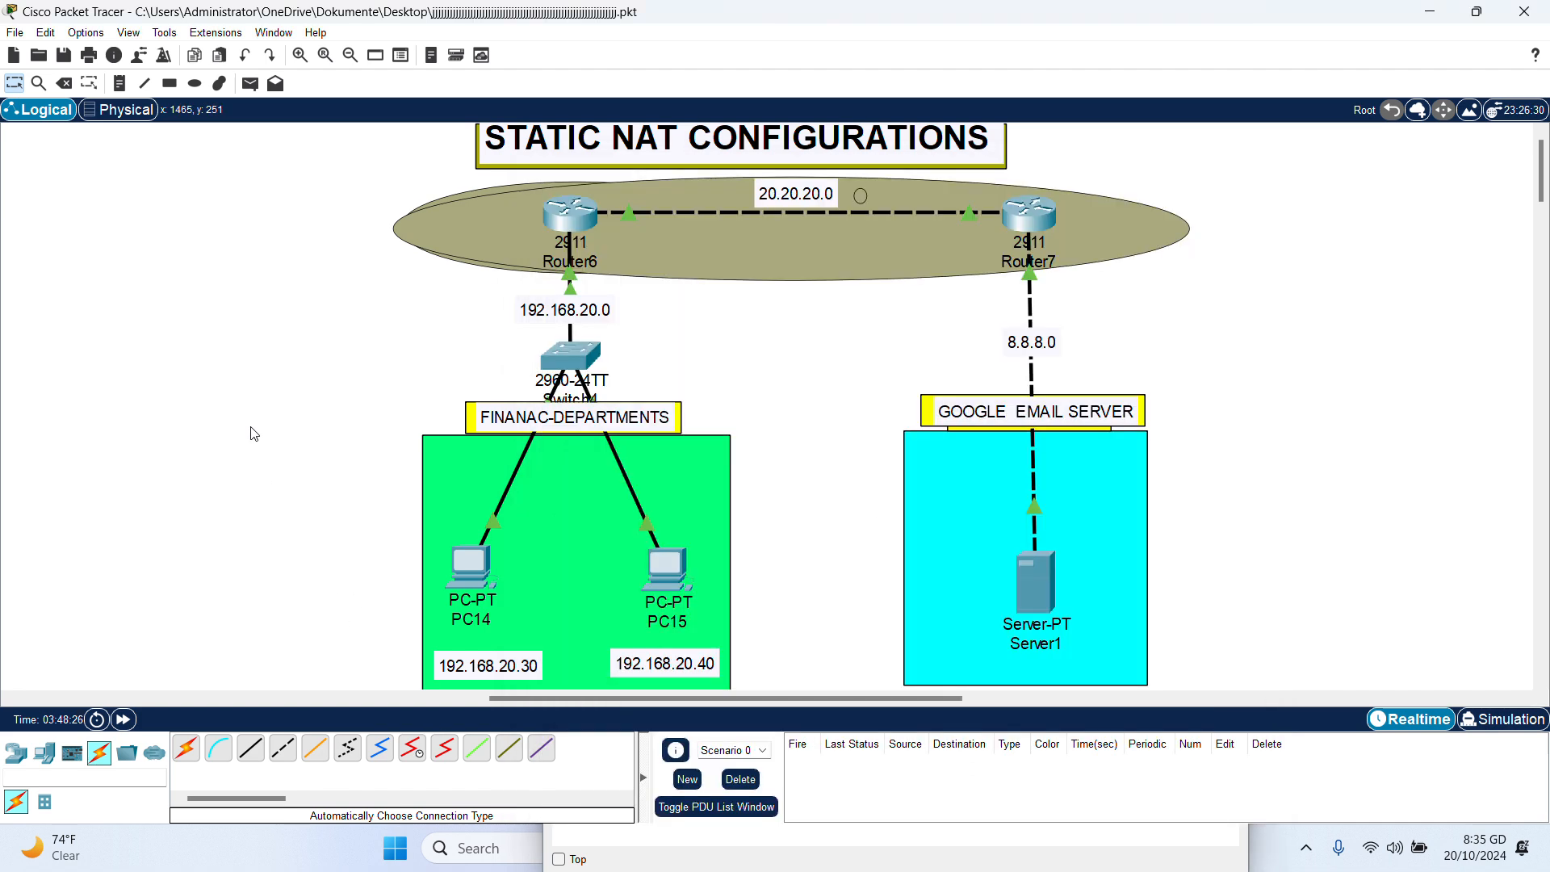
pyautogui.click(457, 576)
pyautogui.write('ping')
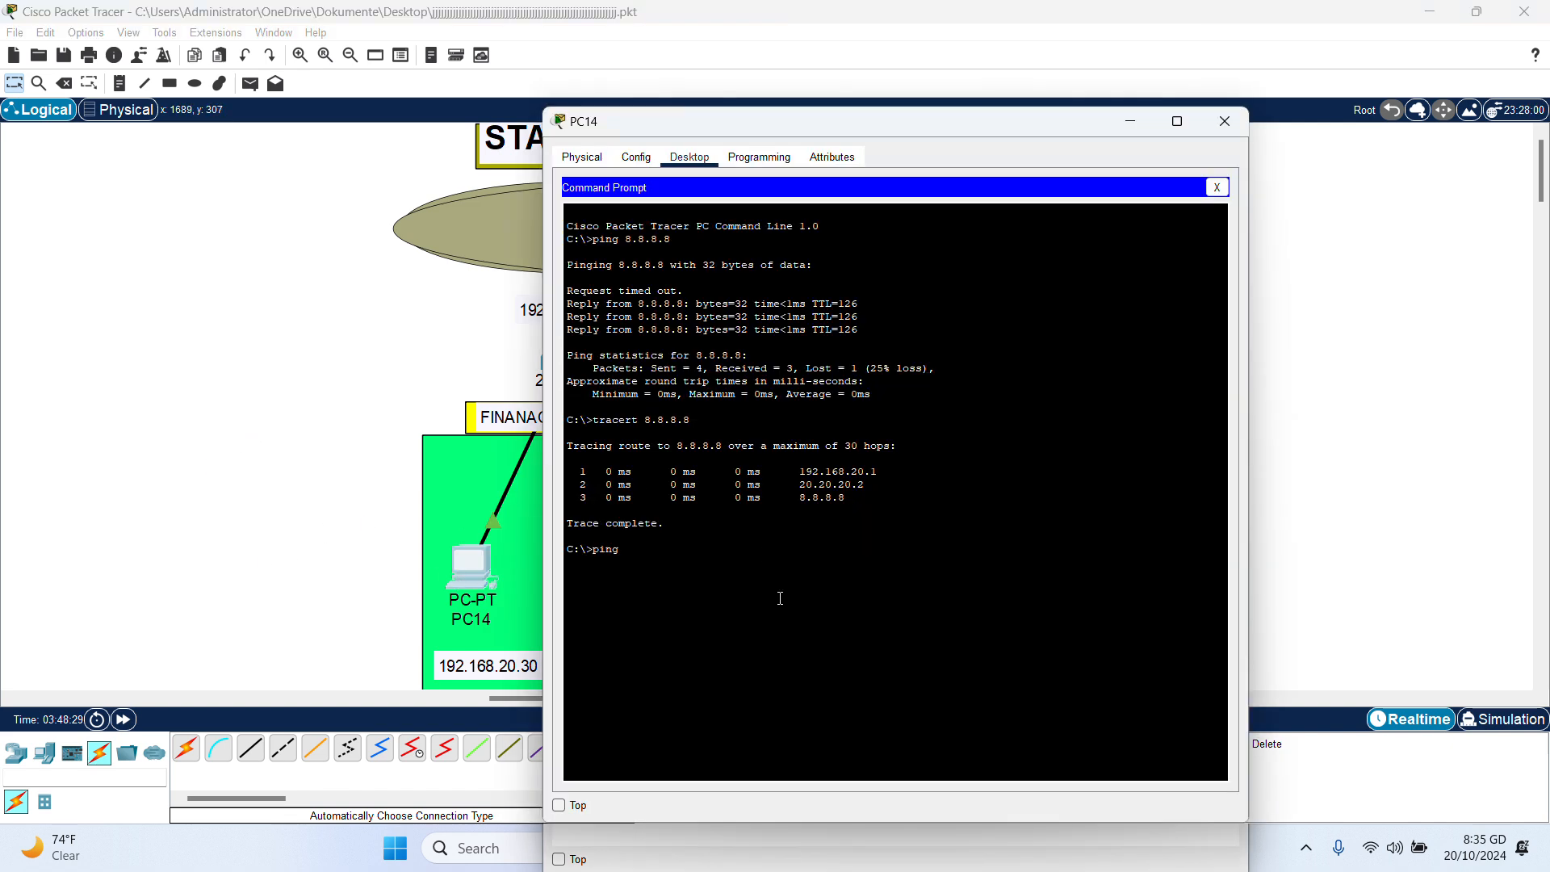
pyautogui.write(' 8/')
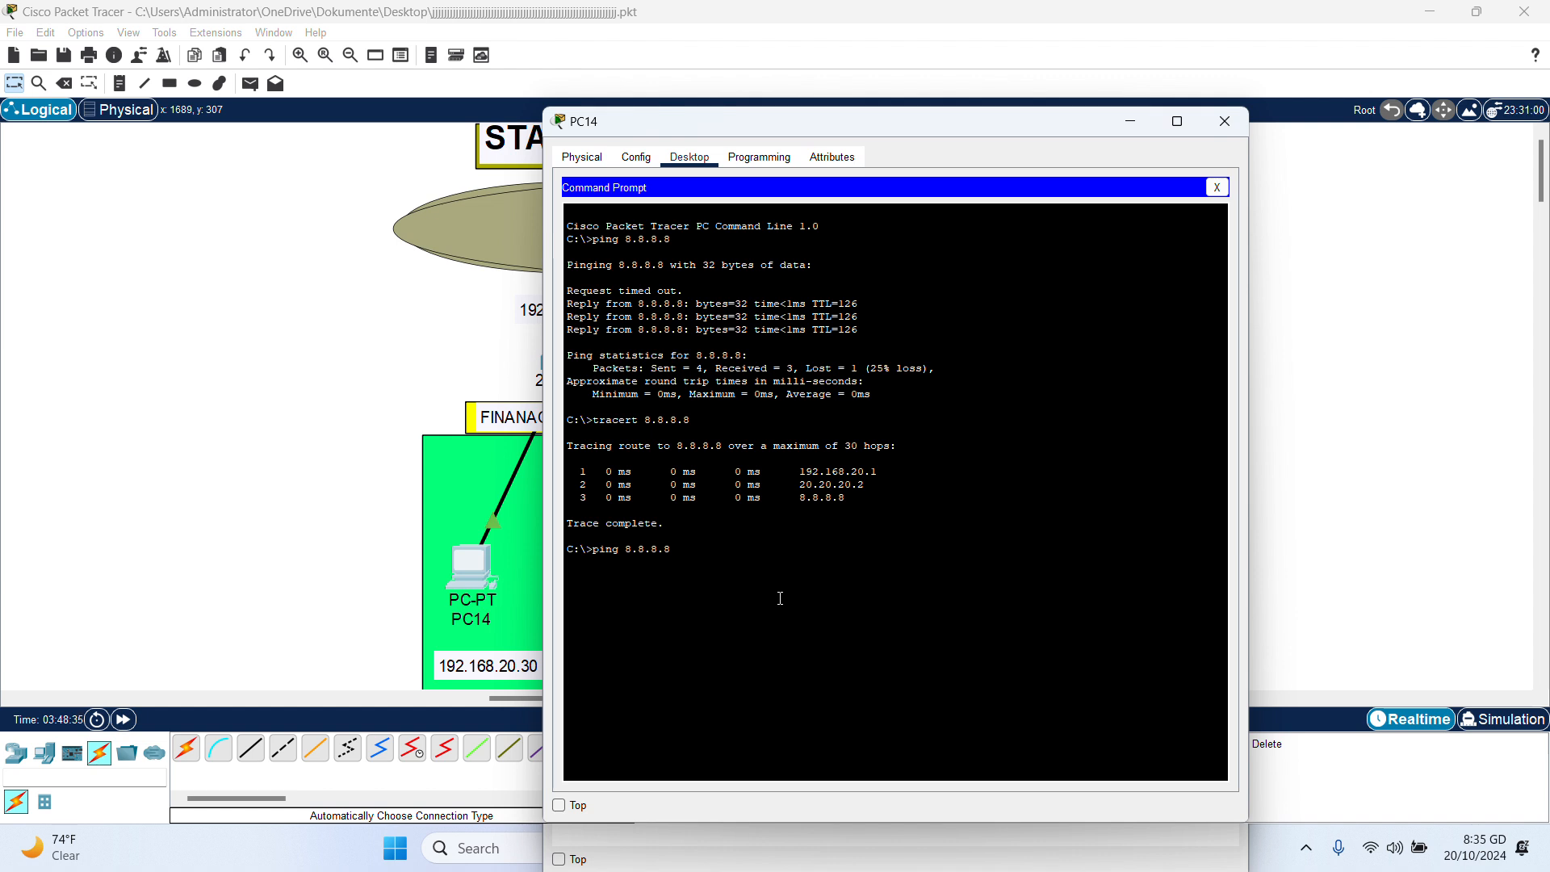
pyautogui.press('Return')
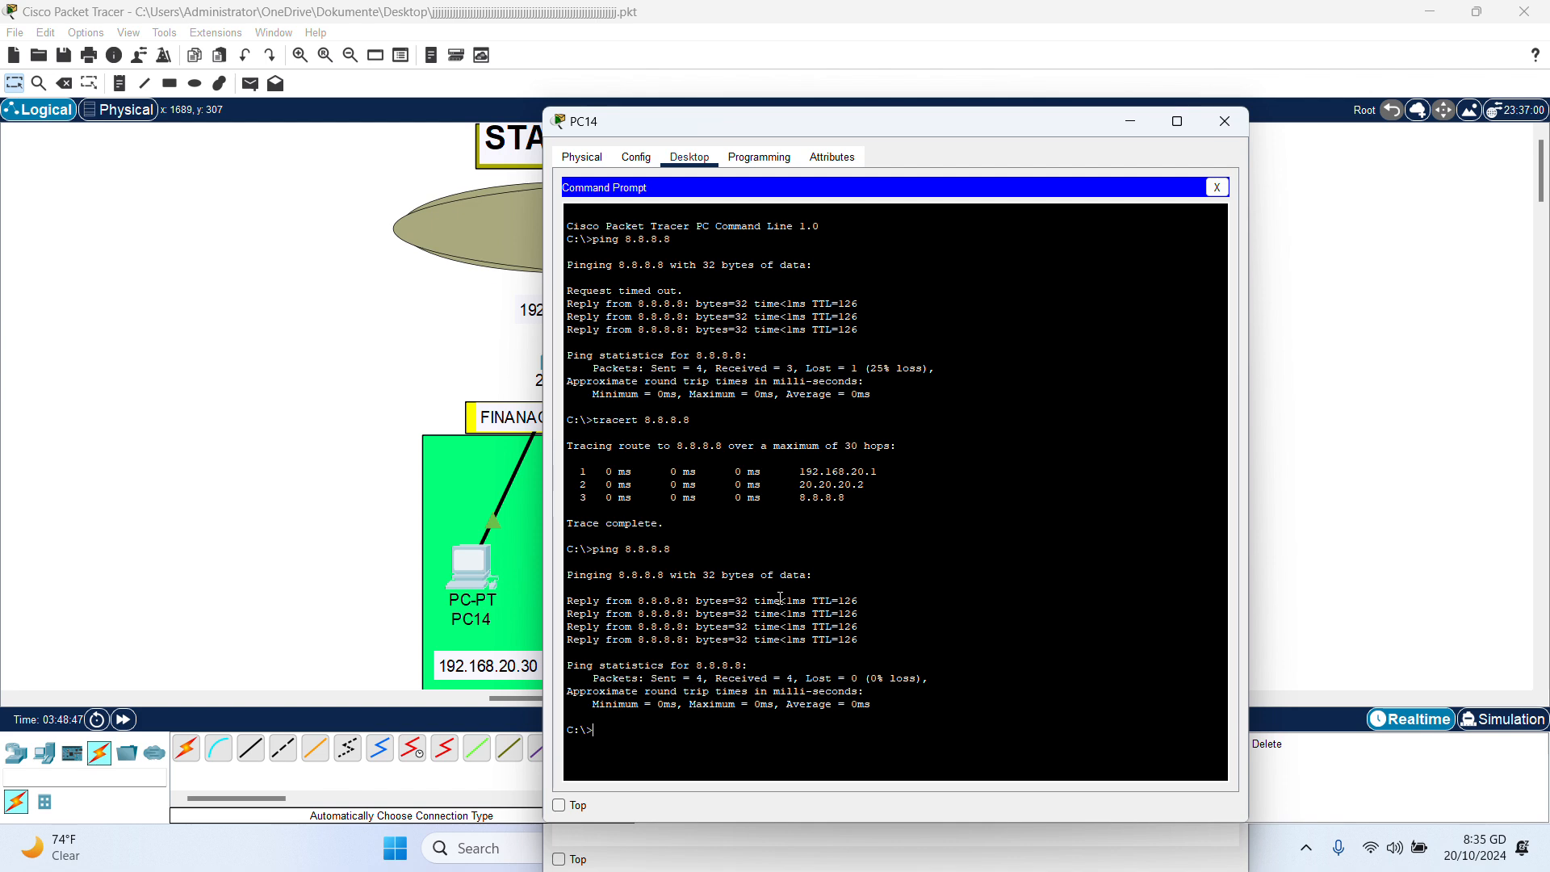
# Go back to Router6's command line and list the NAT translations again to check the entries for PC14's ping.
pyautogui.click(200, 493)
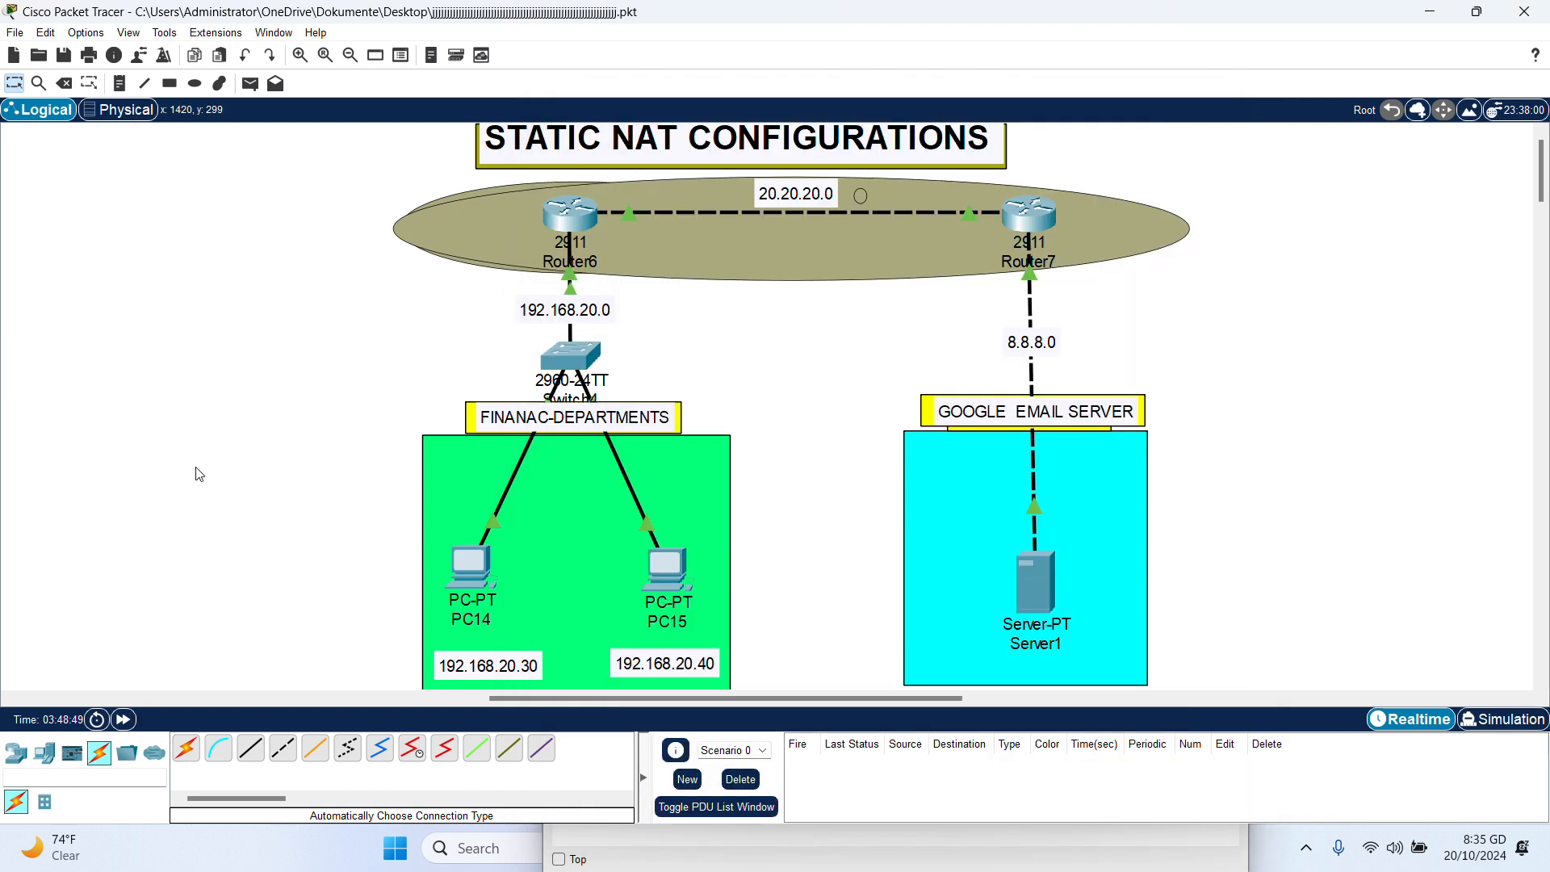
pyautogui.click(563, 220)
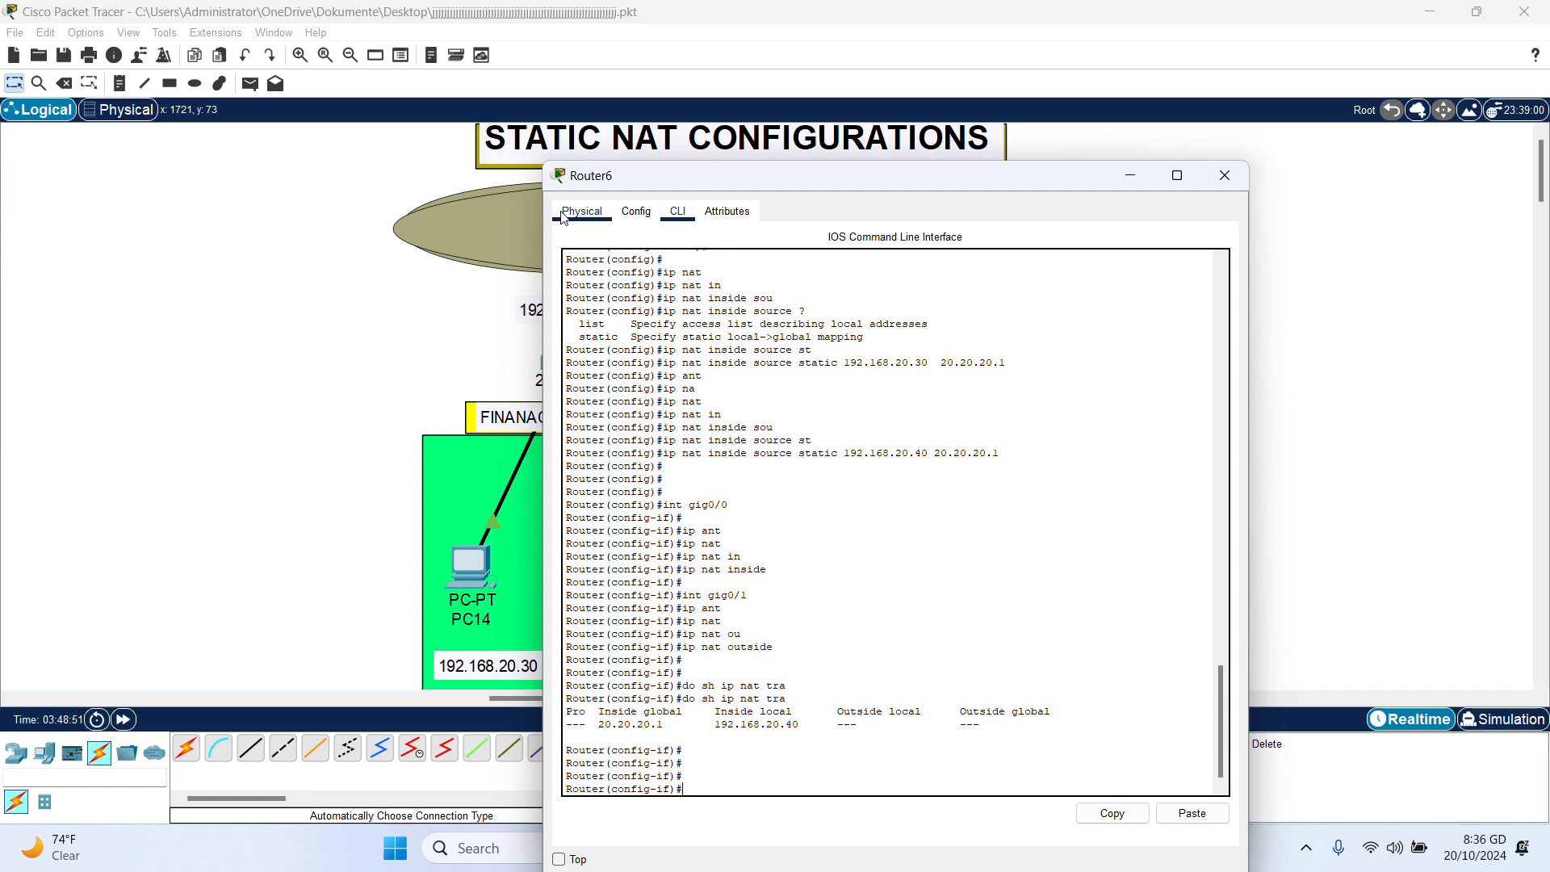
pyautogui.write('do sh ip nat')
pyautogui.write('tra')
pyautogui.press('Tab')
pyautogui.press('Return')
pyautogui.press('Return')
pyautogui.press('Return')
pyautogui.press('Return')
pyautogui.press('Return')
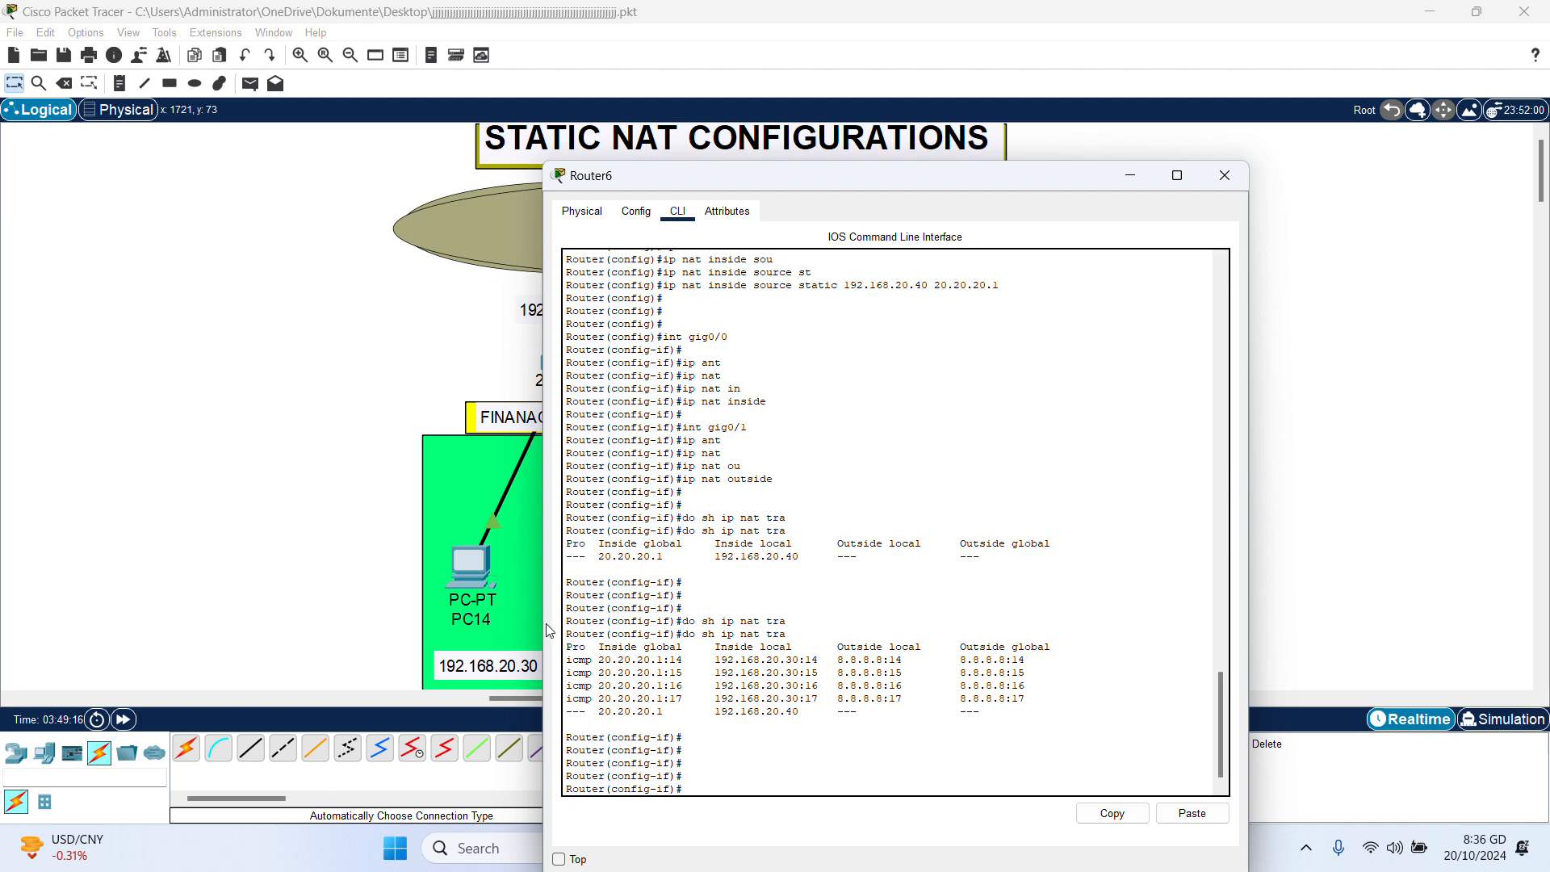
# Trace the route from PC14 to 8.8.8.8 with tracert and close PC14's window.
pyautogui.click(274, 548)
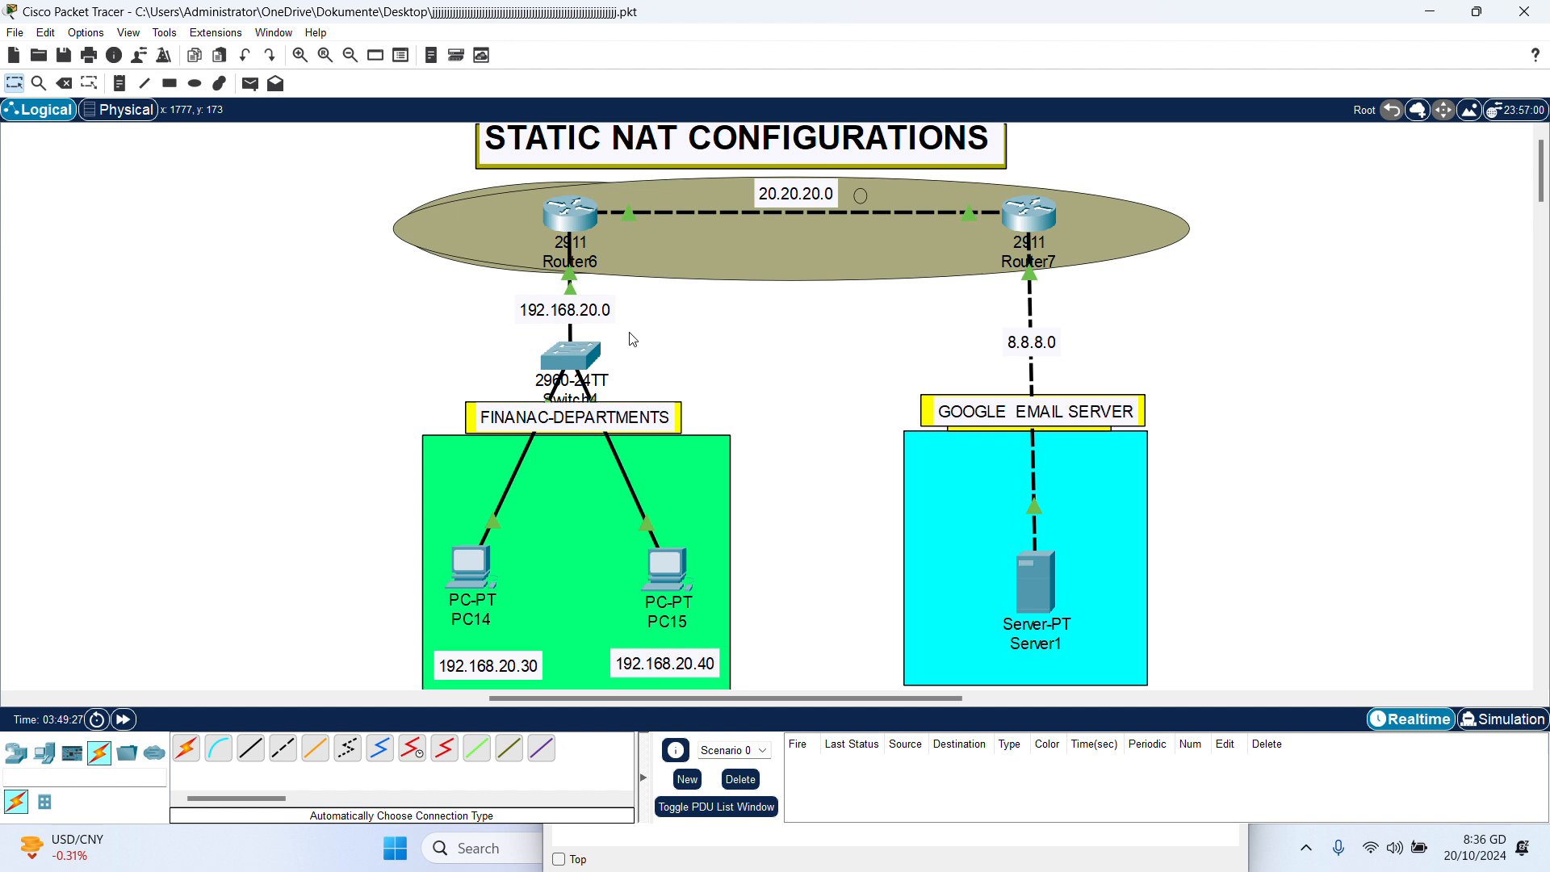
pyautogui.click(474, 566)
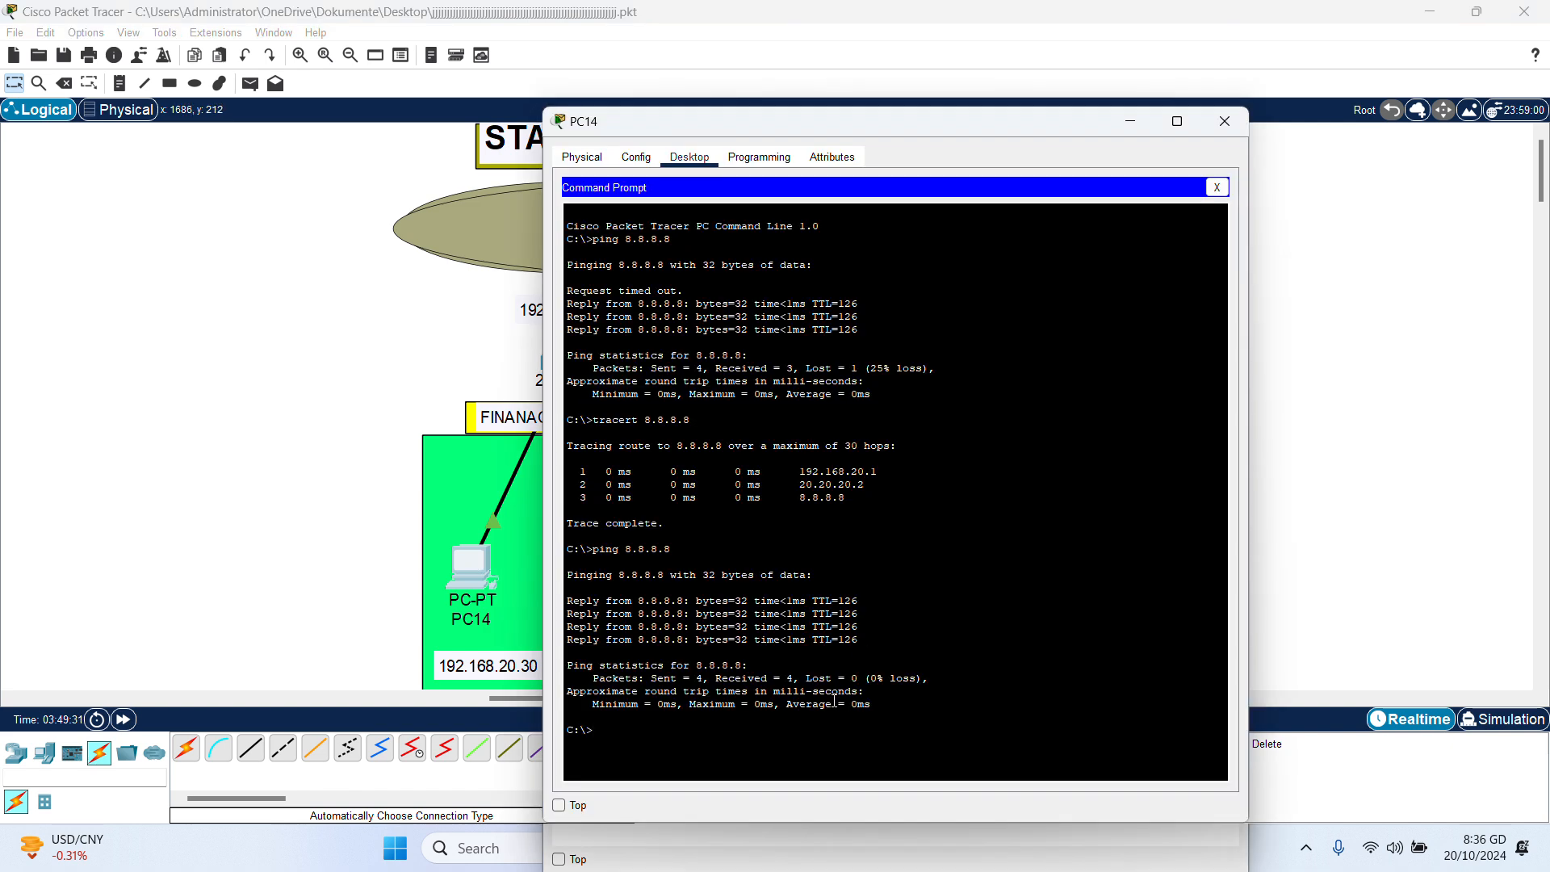
pyautogui.write('tracert 8.')
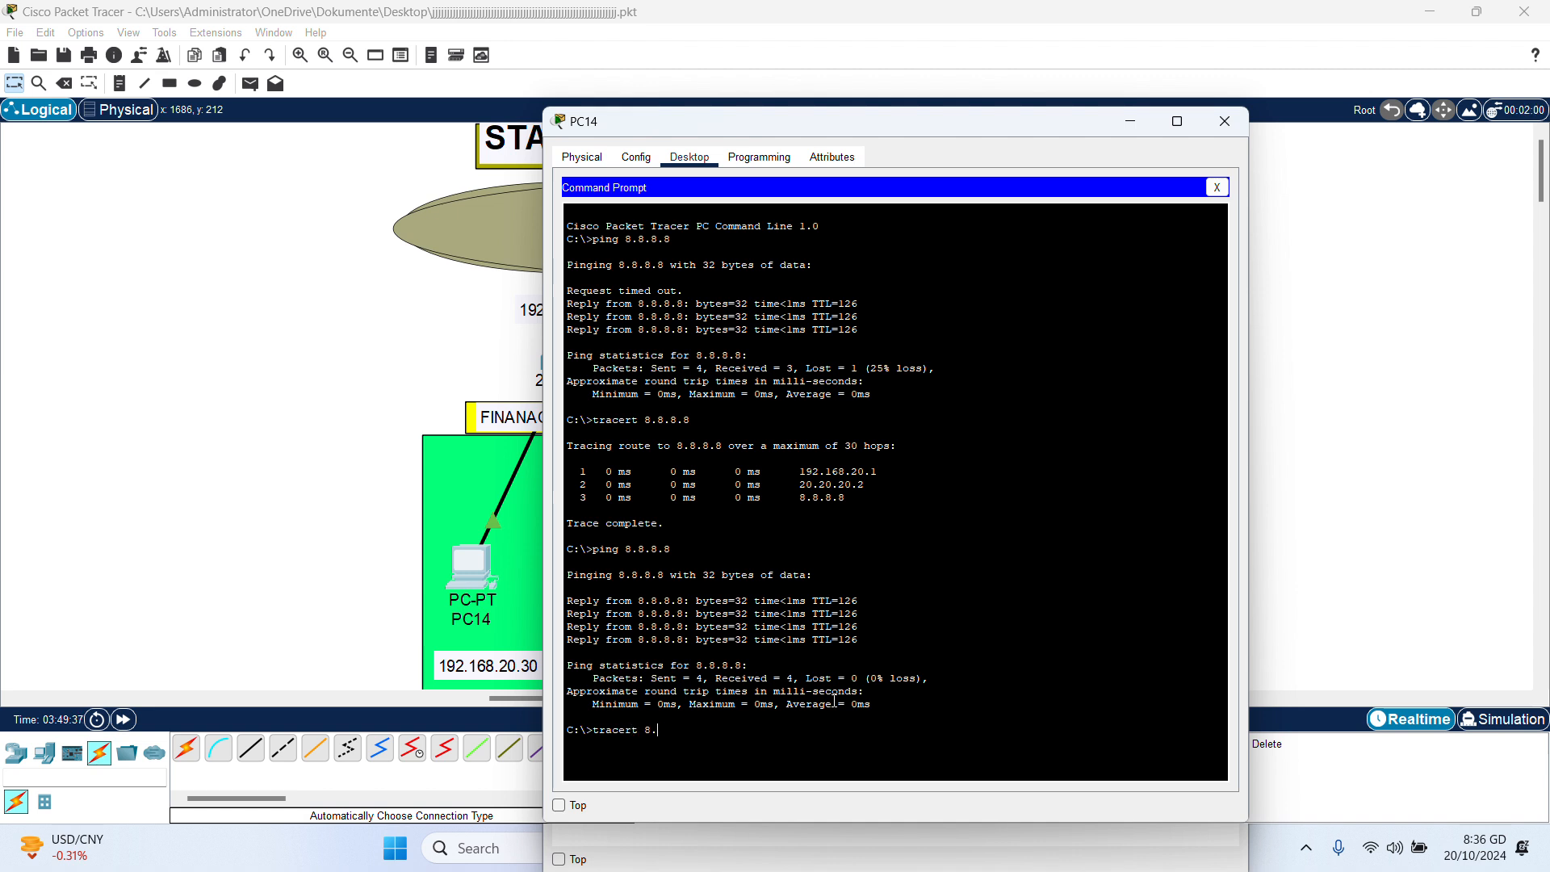
pyautogui.write('8.8.8')
pyautogui.press('Return')
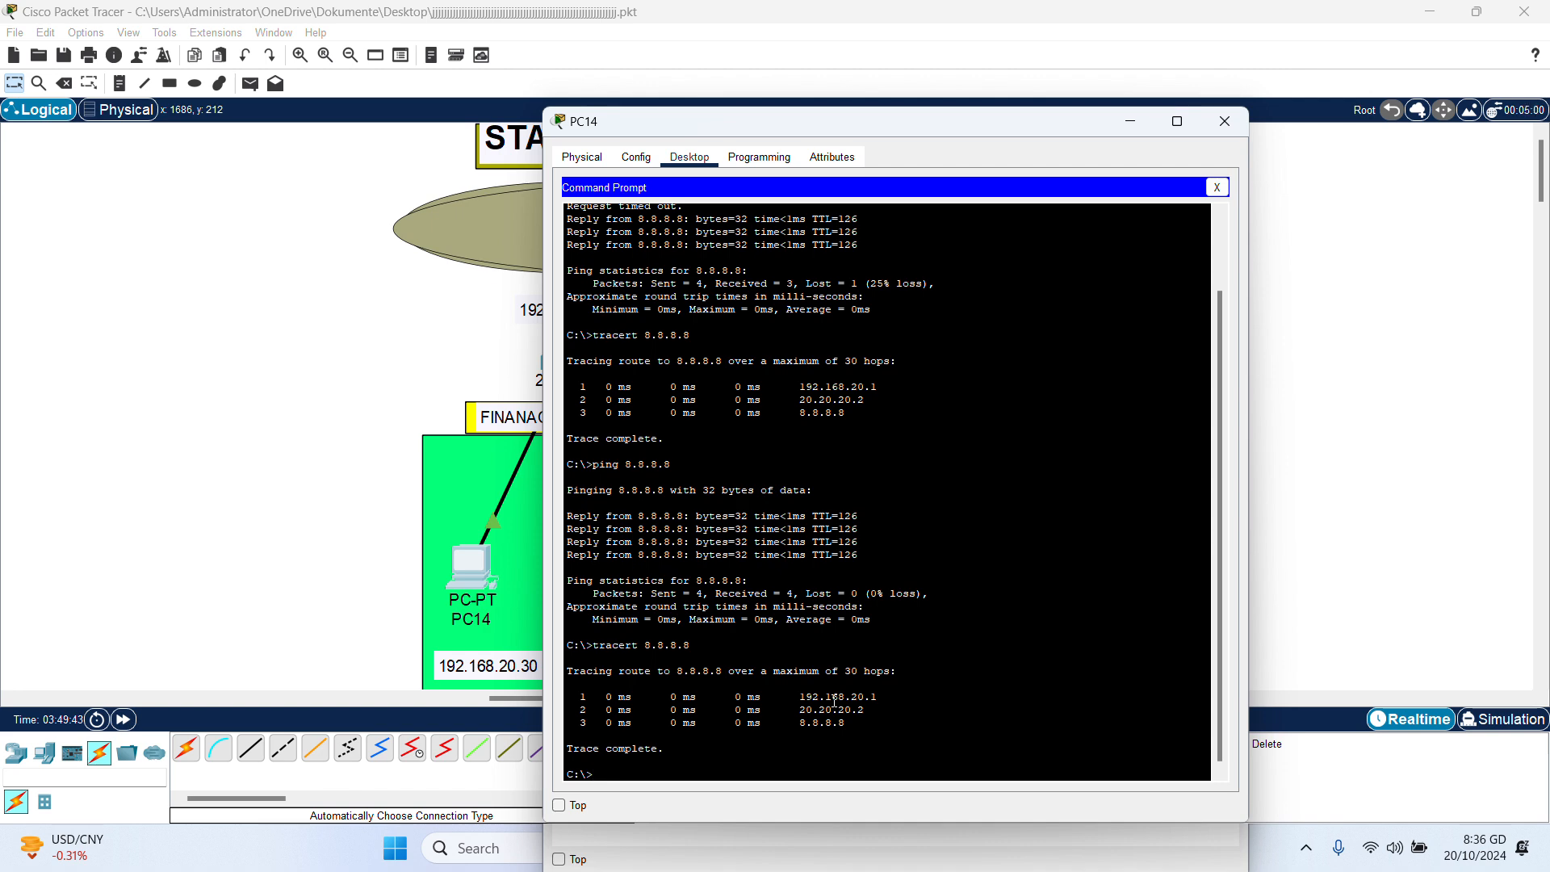
pyautogui.click(1225, 121)
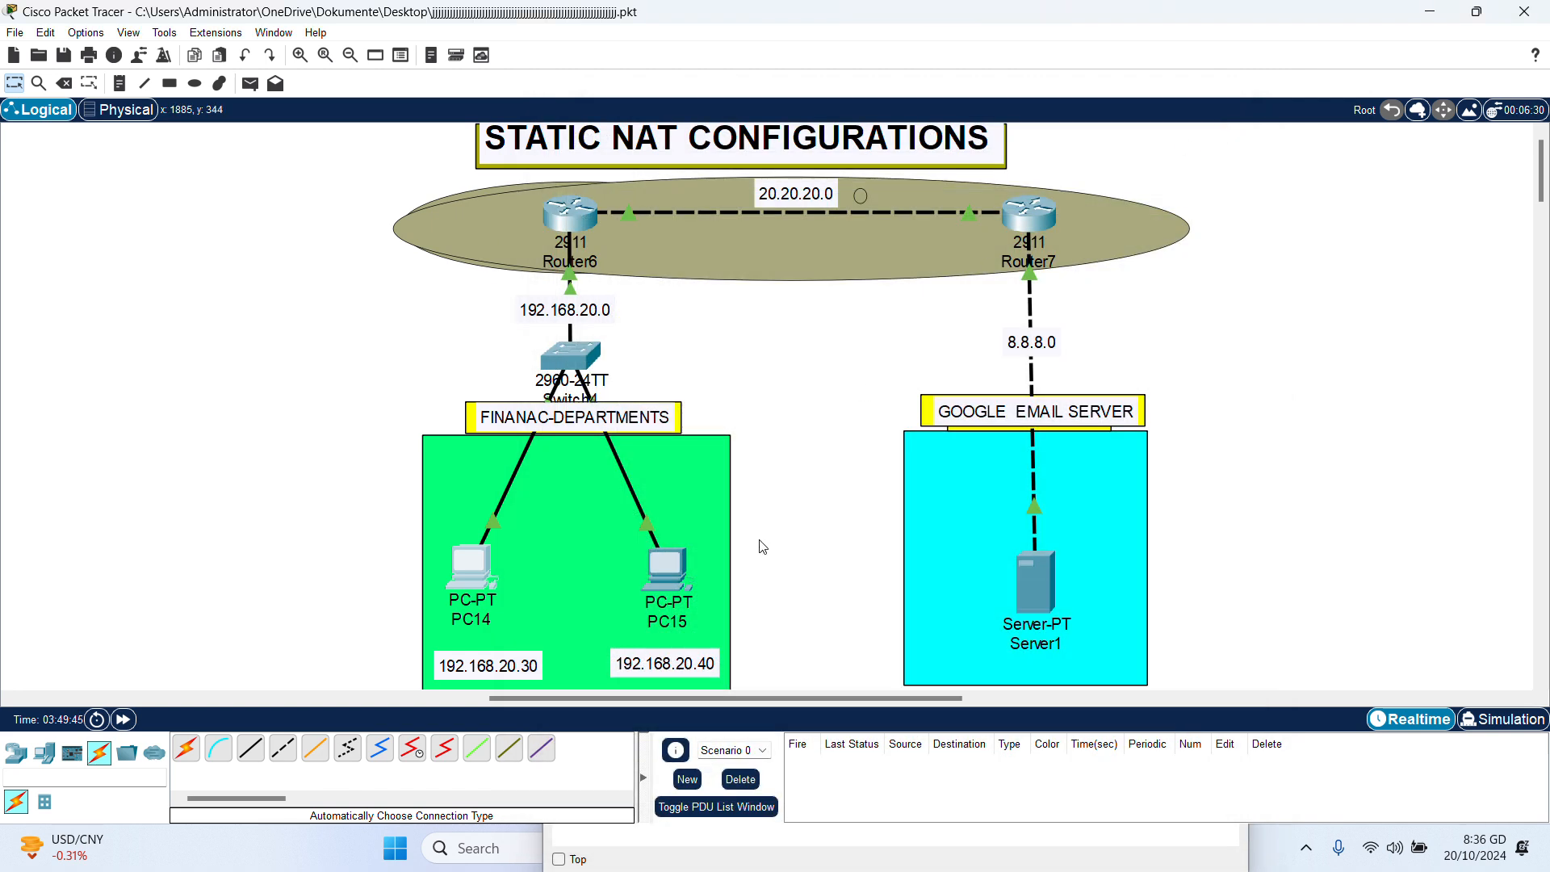
# Trace the route from PC15 to 8.8.8.8 in its command prompt and close PC15's window.
pyautogui.click(665, 578)
pyautogui.click(1014, 228)
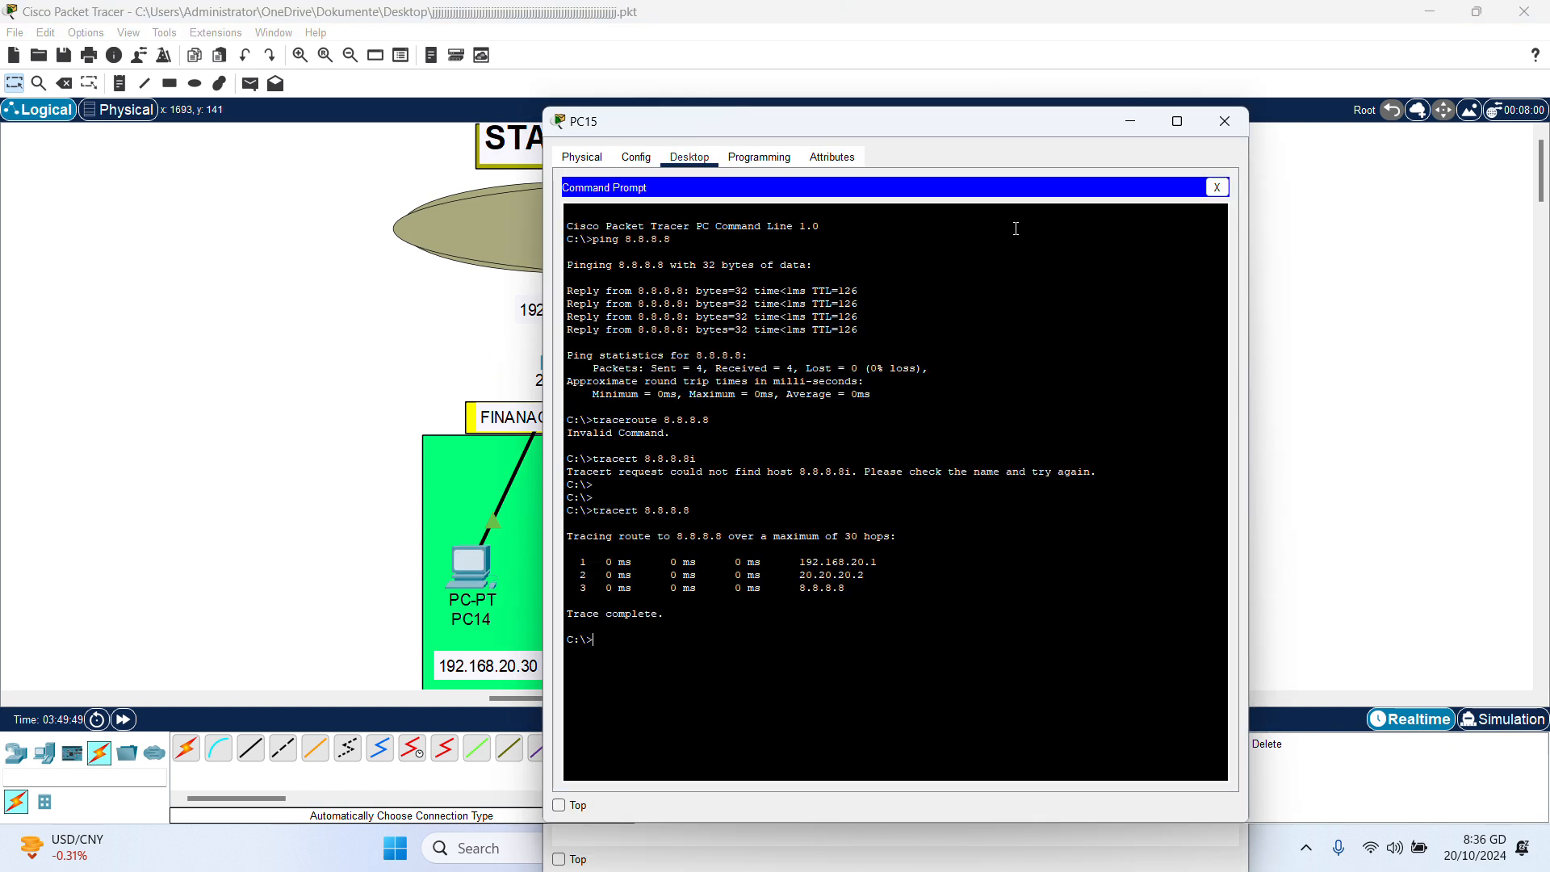
pyautogui.write('tracert 8.8.8.8')
pyautogui.press('Return')
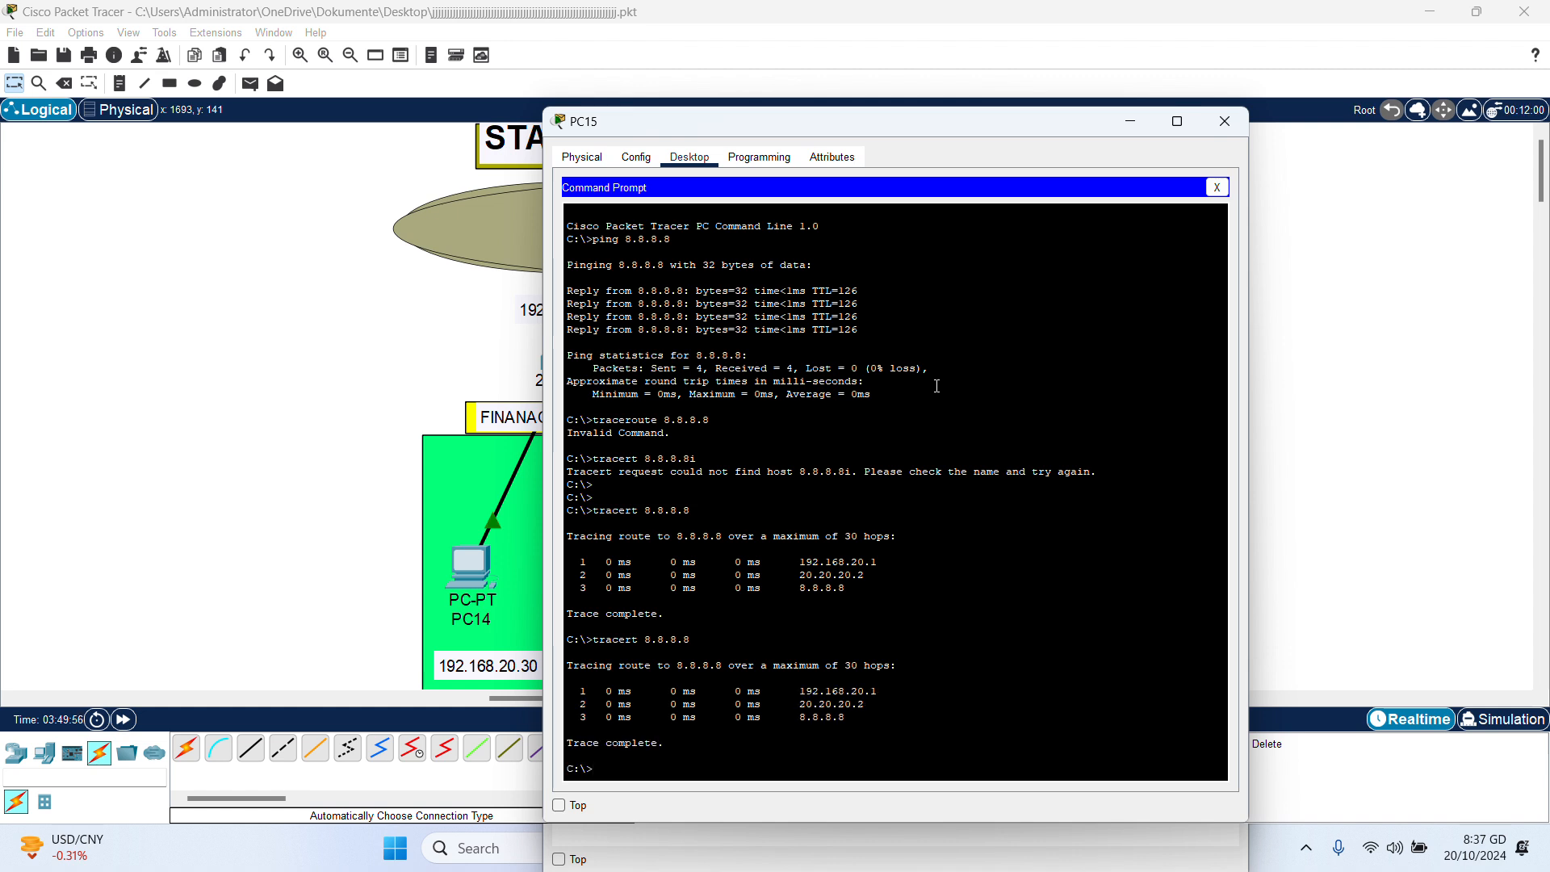
pyautogui.press('Return')
pyautogui.press('Return')
pyautogui.press('Return')
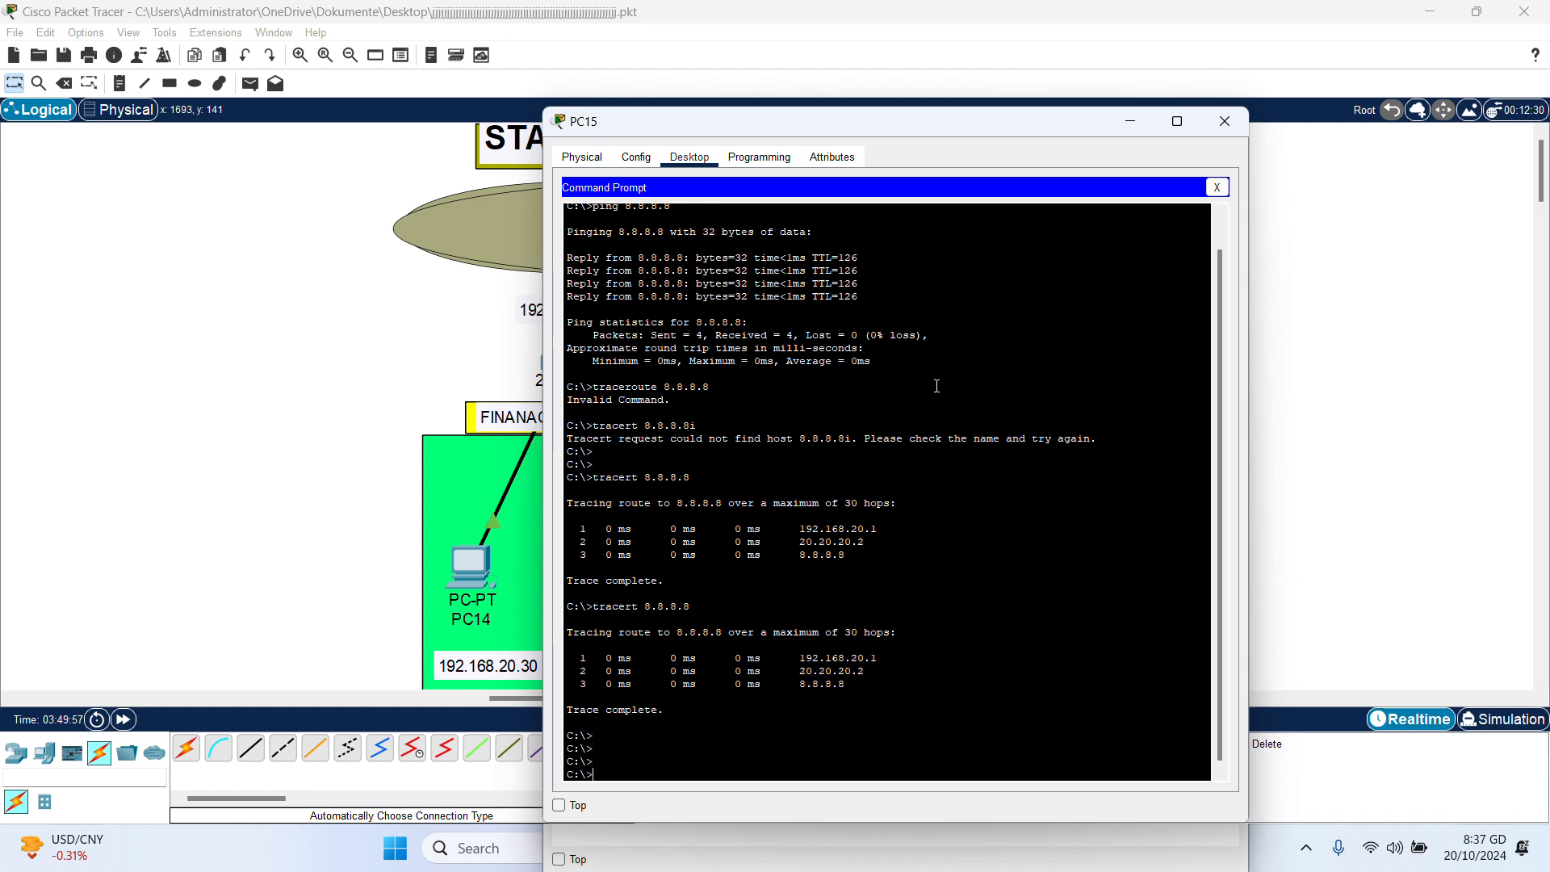
pyautogui.click(1218, 123)
# Reopen Router6's command line, review the NAT translations for both PCs with do sh ip nat tr, and close the window.
pyautogui.click(590, 219)
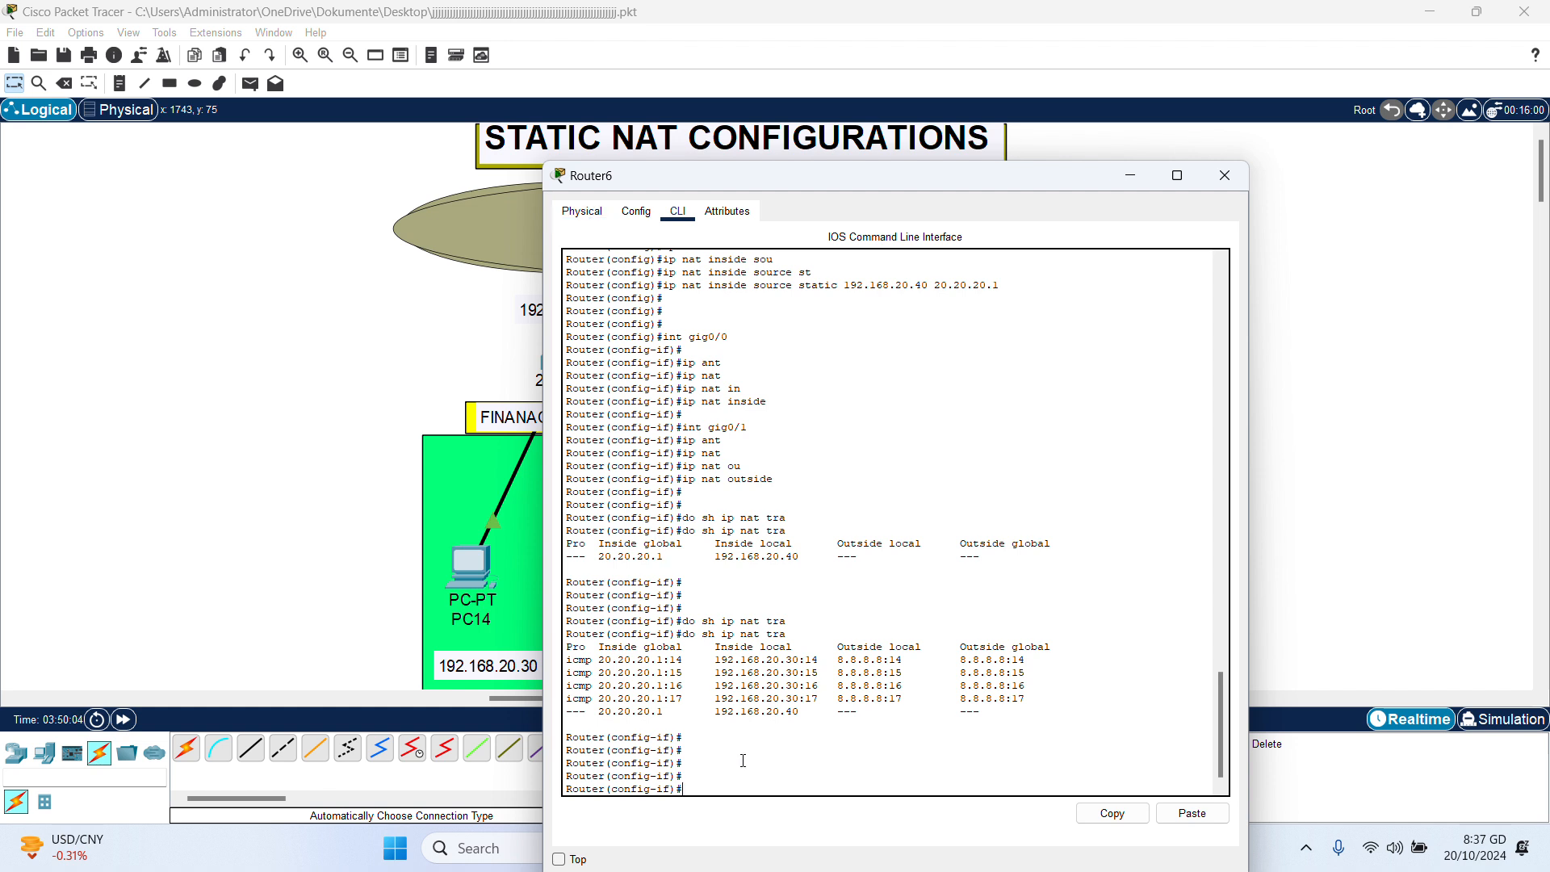
pyautogui.press('Return')
pyautogui.press('Return')
pyautogui.press('Return')
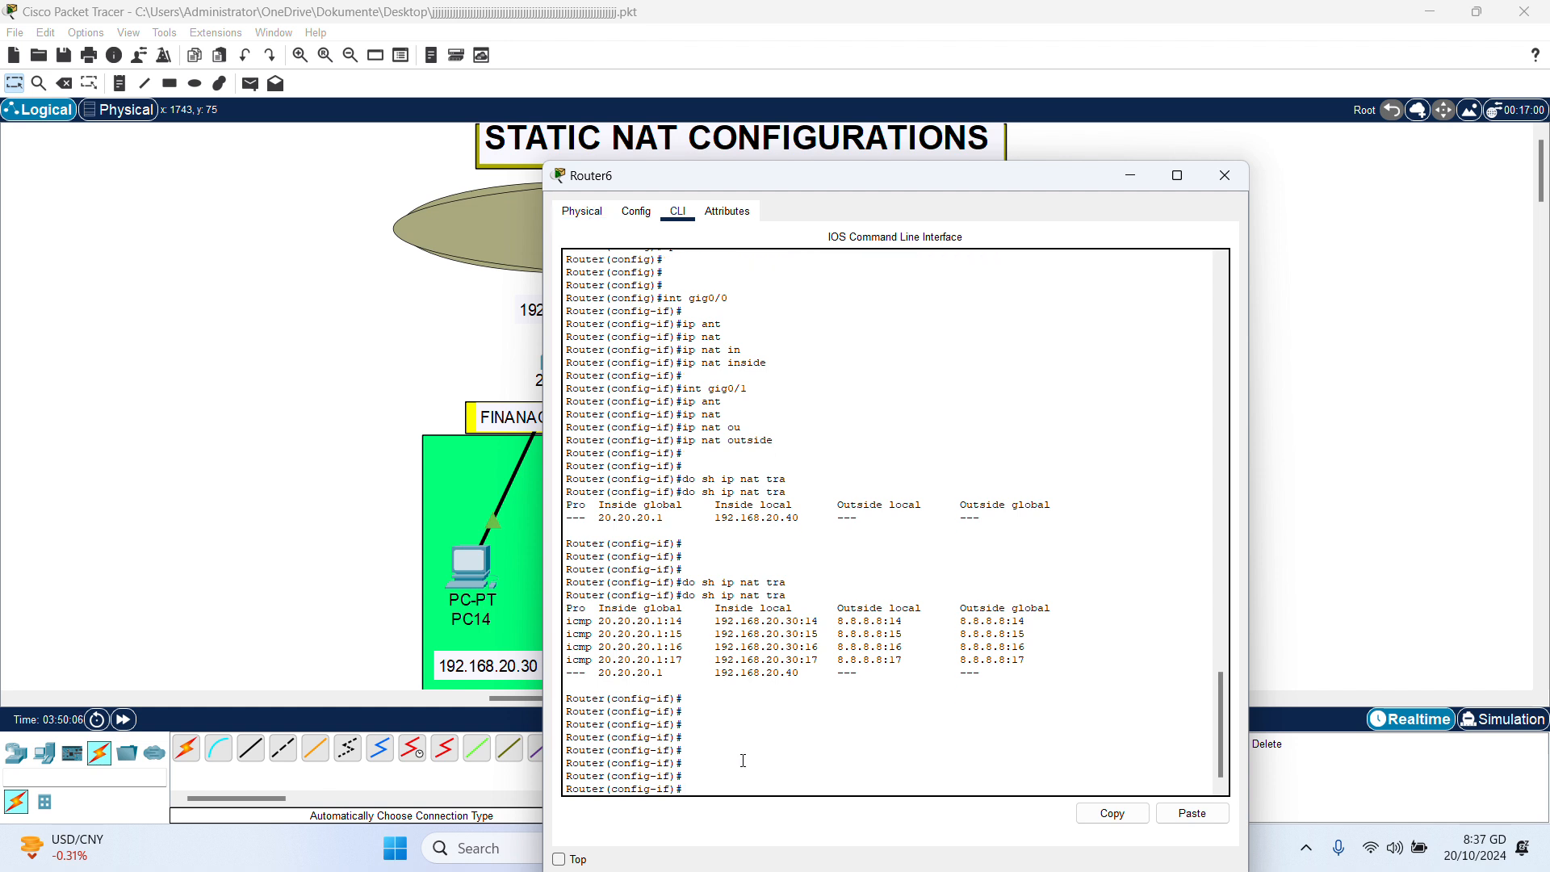
pyautogui.write('do sh ip nat tr')
pyautogui.press('Return')
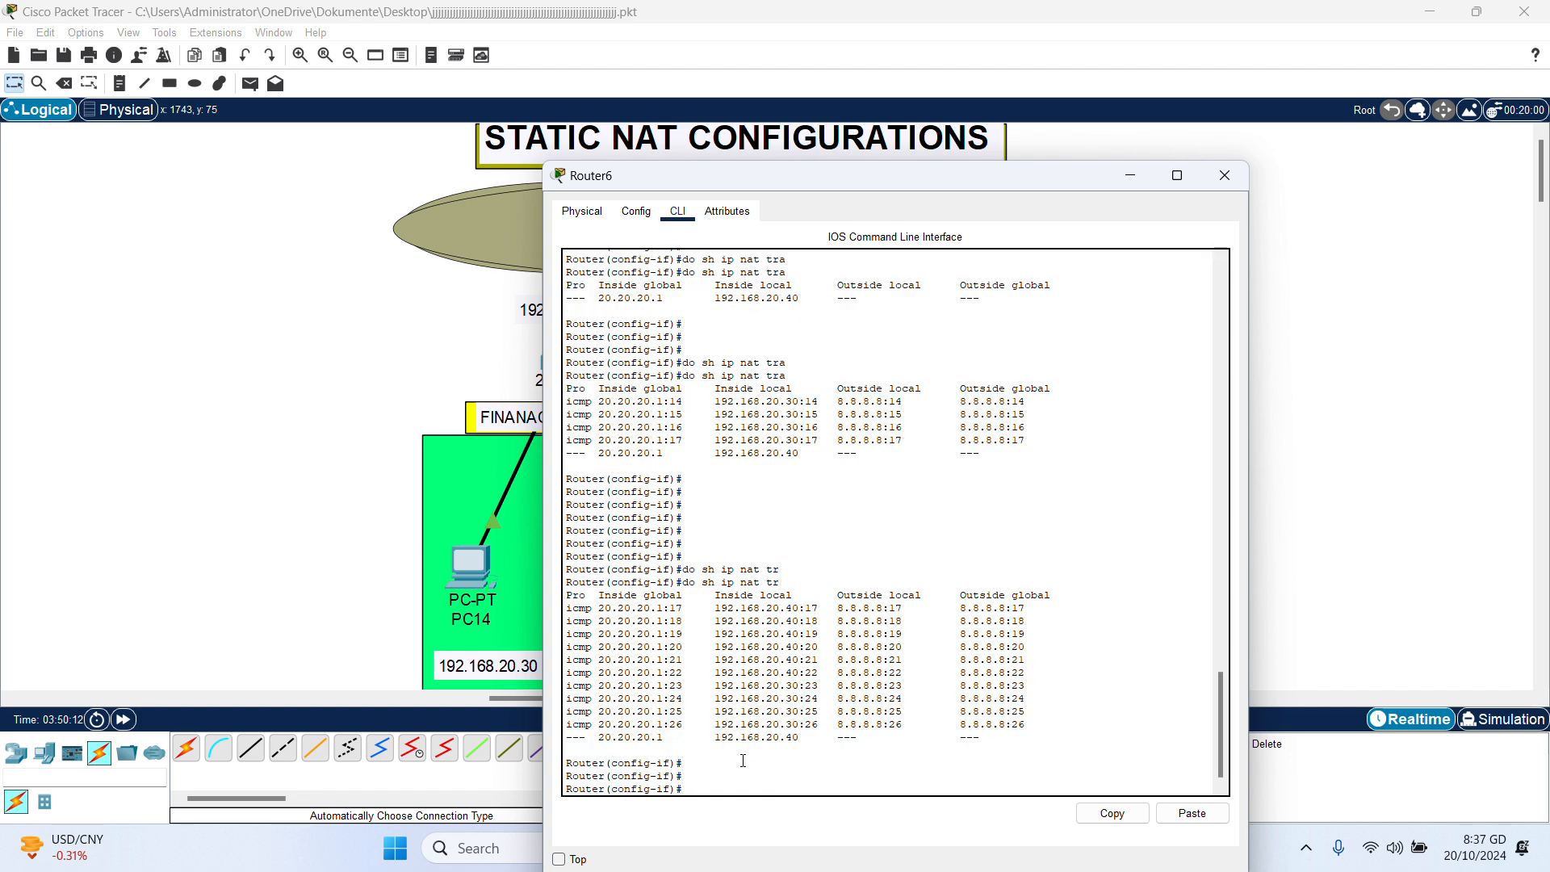
pyautogui.press('Return')
pyautogui.press('Return')
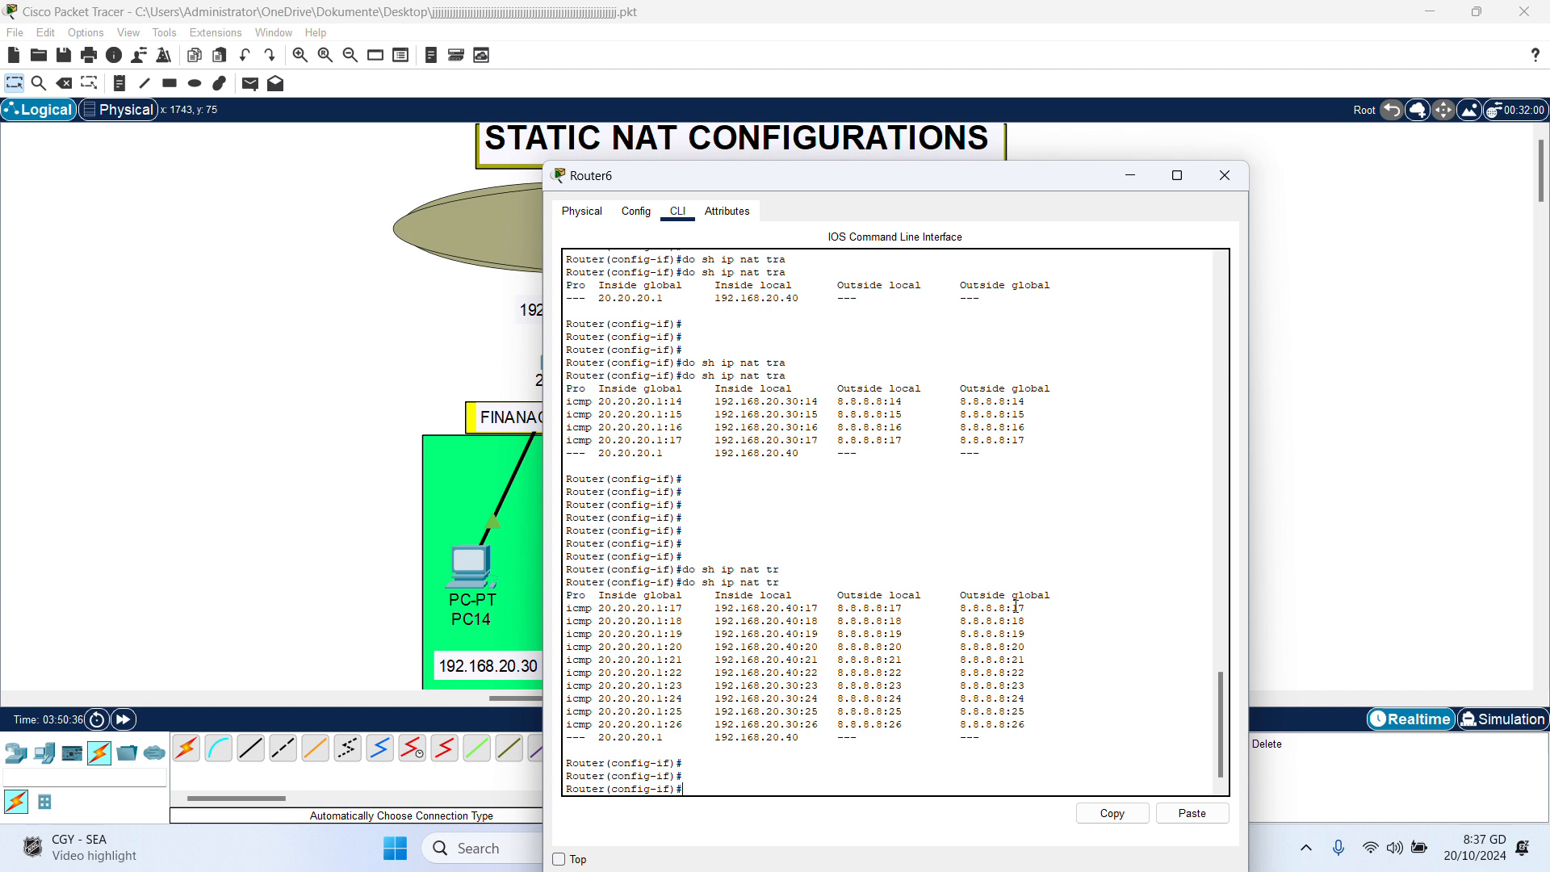
pyautogui.click(1224, 177)
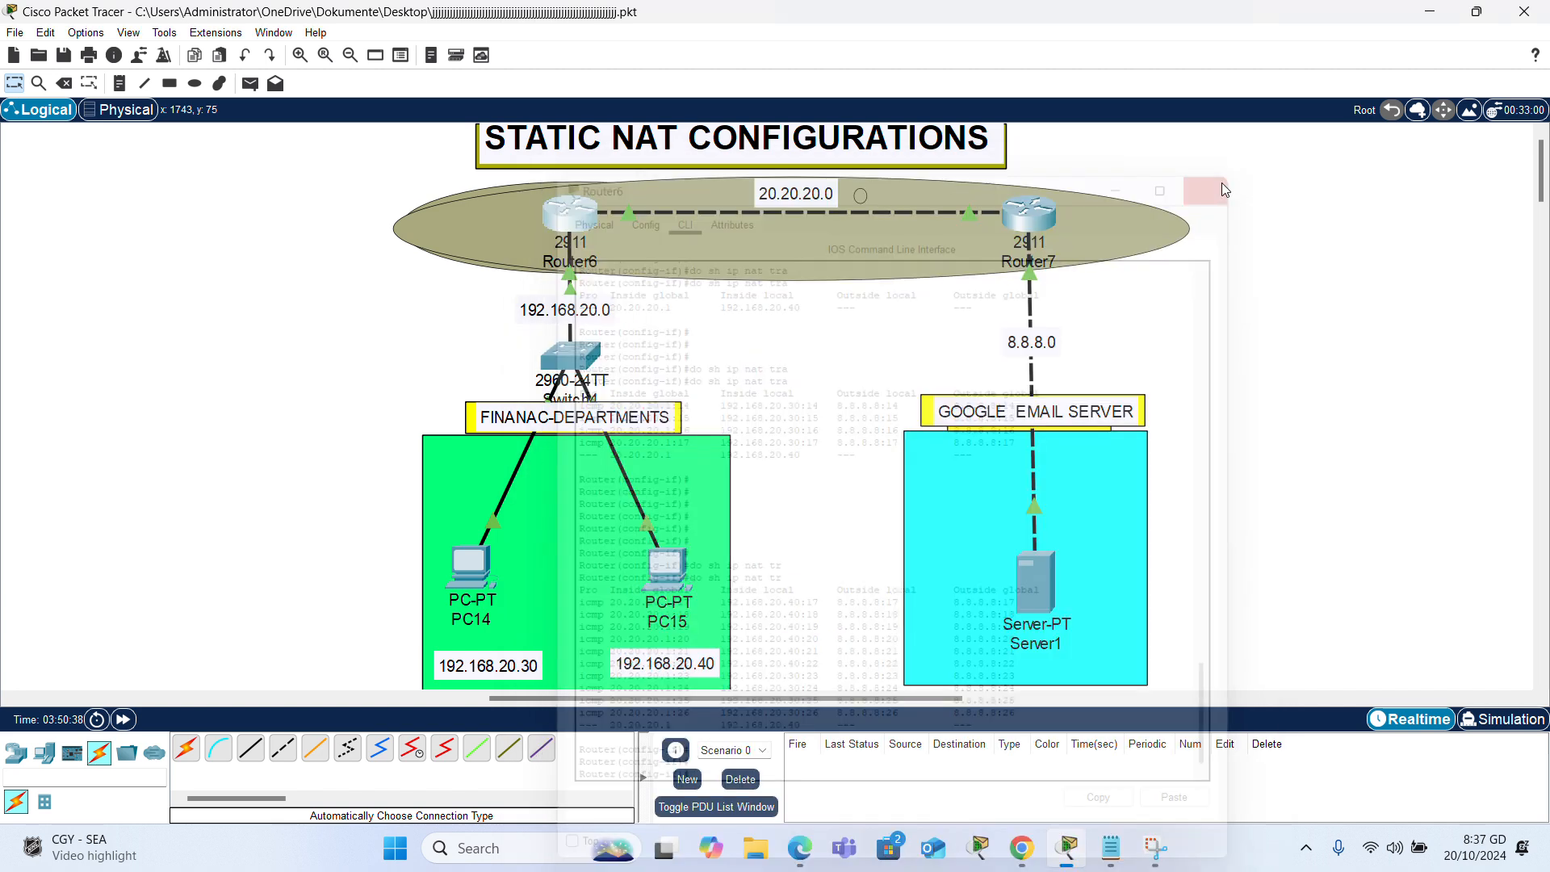